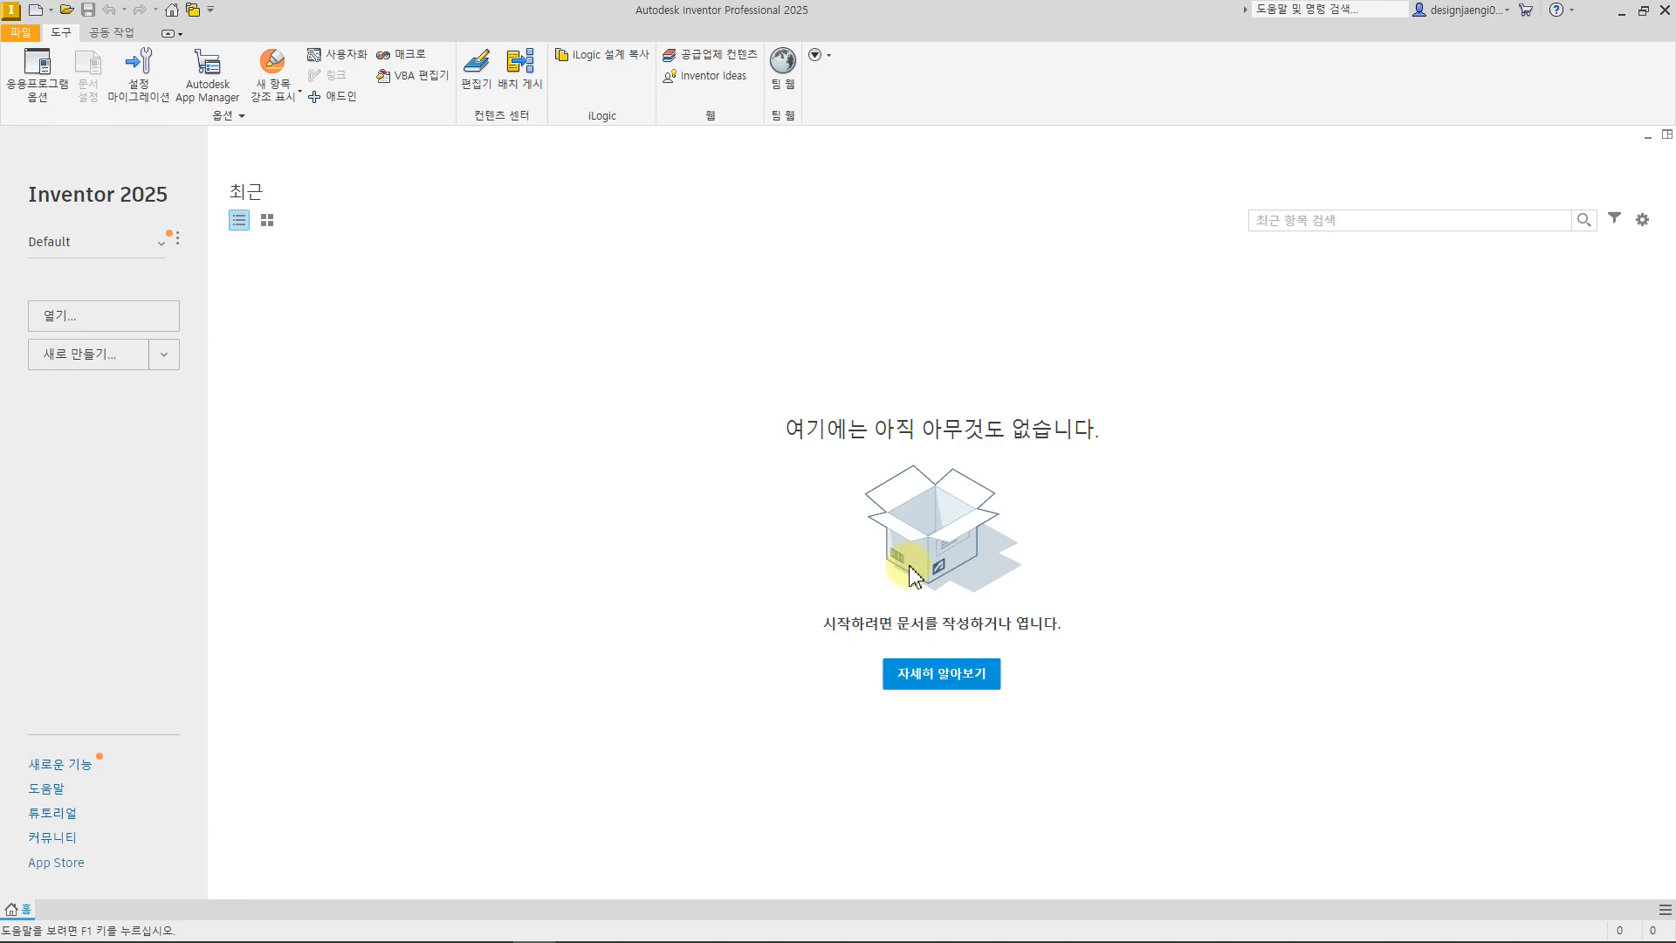
- Place the modelling window side by side with the PDF drawing and adjust the widths of the two windows
{"action": "double_click", "coordinate": [796, 22]}
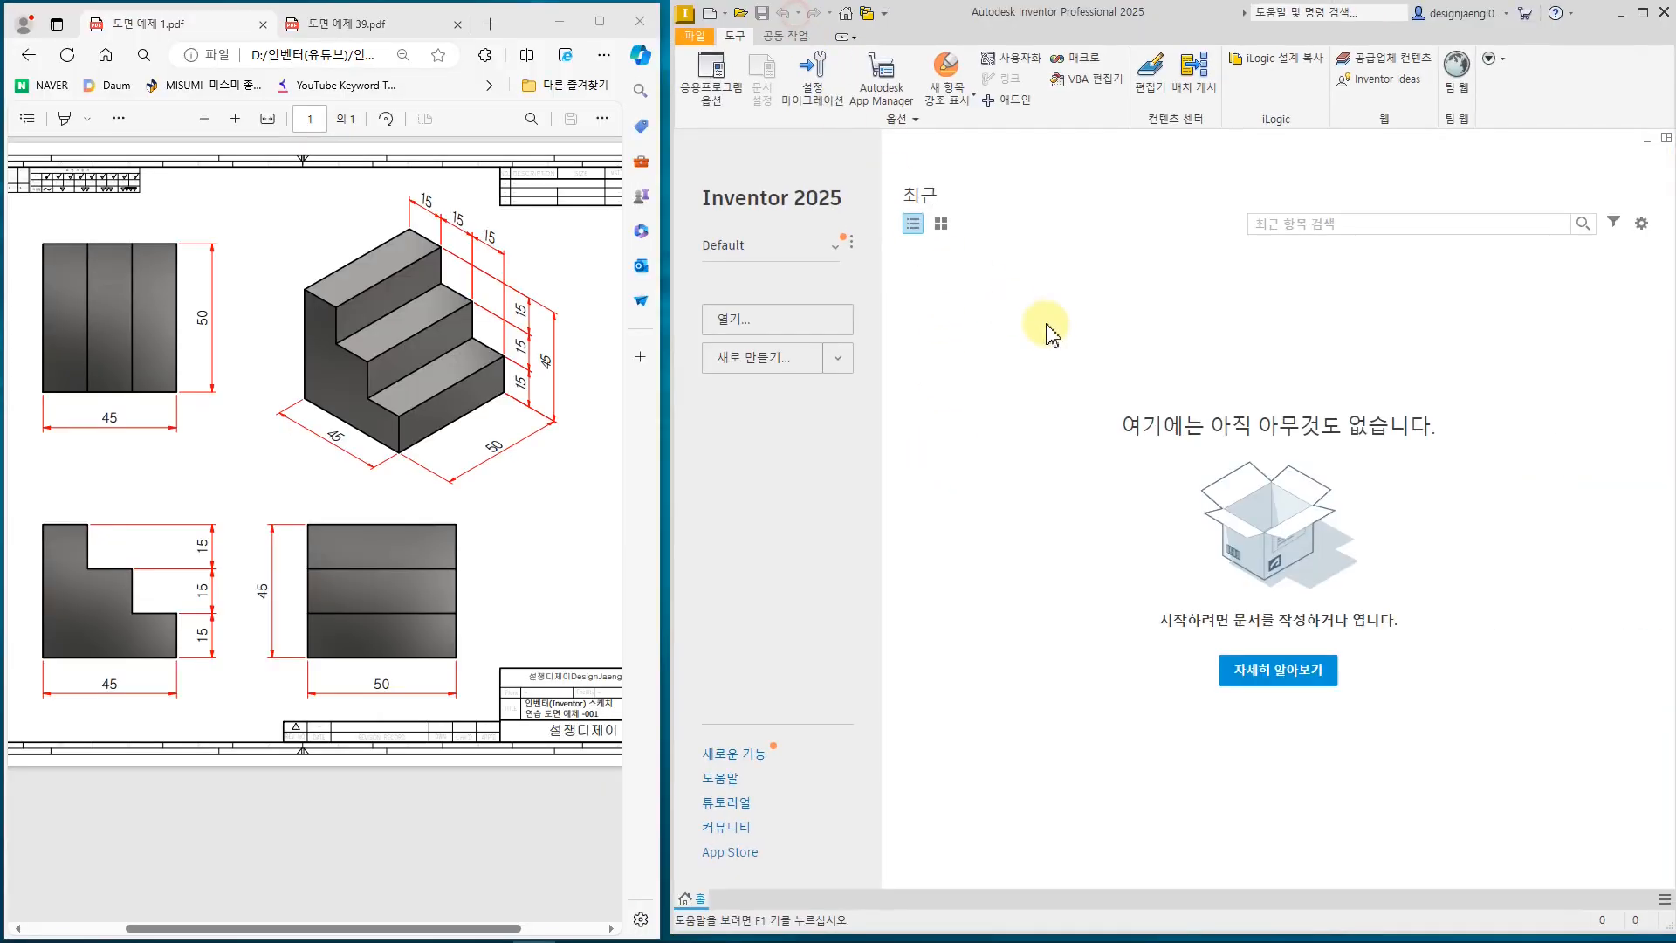
{"action": "left_click_drag", "start_coordinate": [672, 425], "coordinate": [660, 425]}
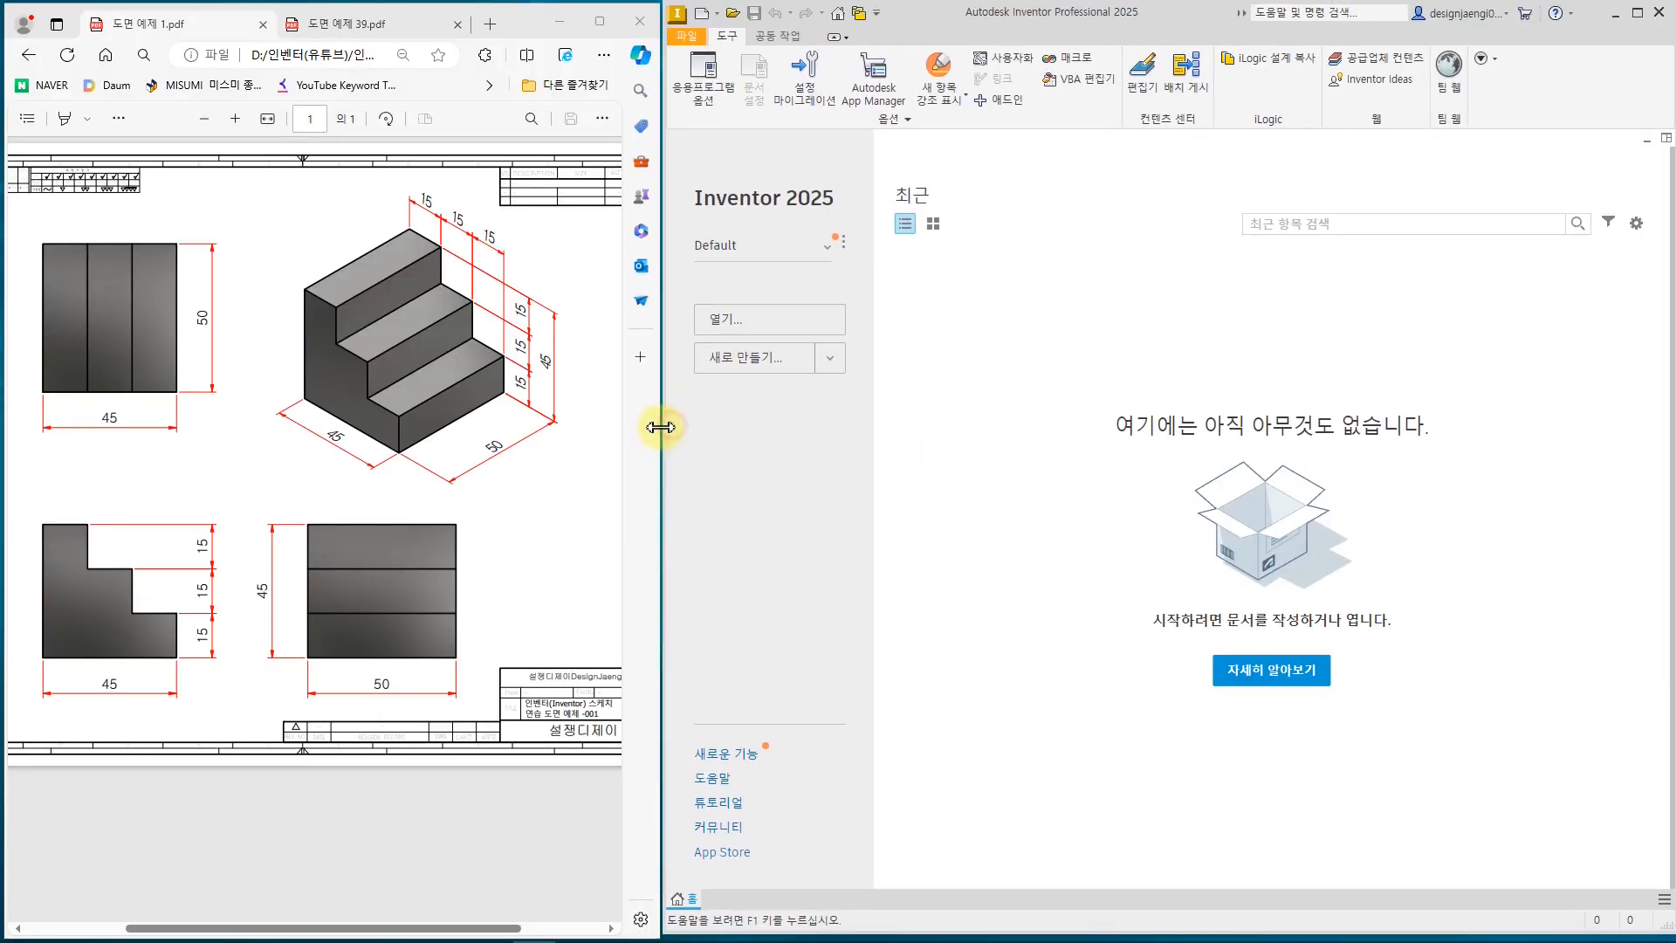
{"action": "left_click", "coordinate": [571, 446]}
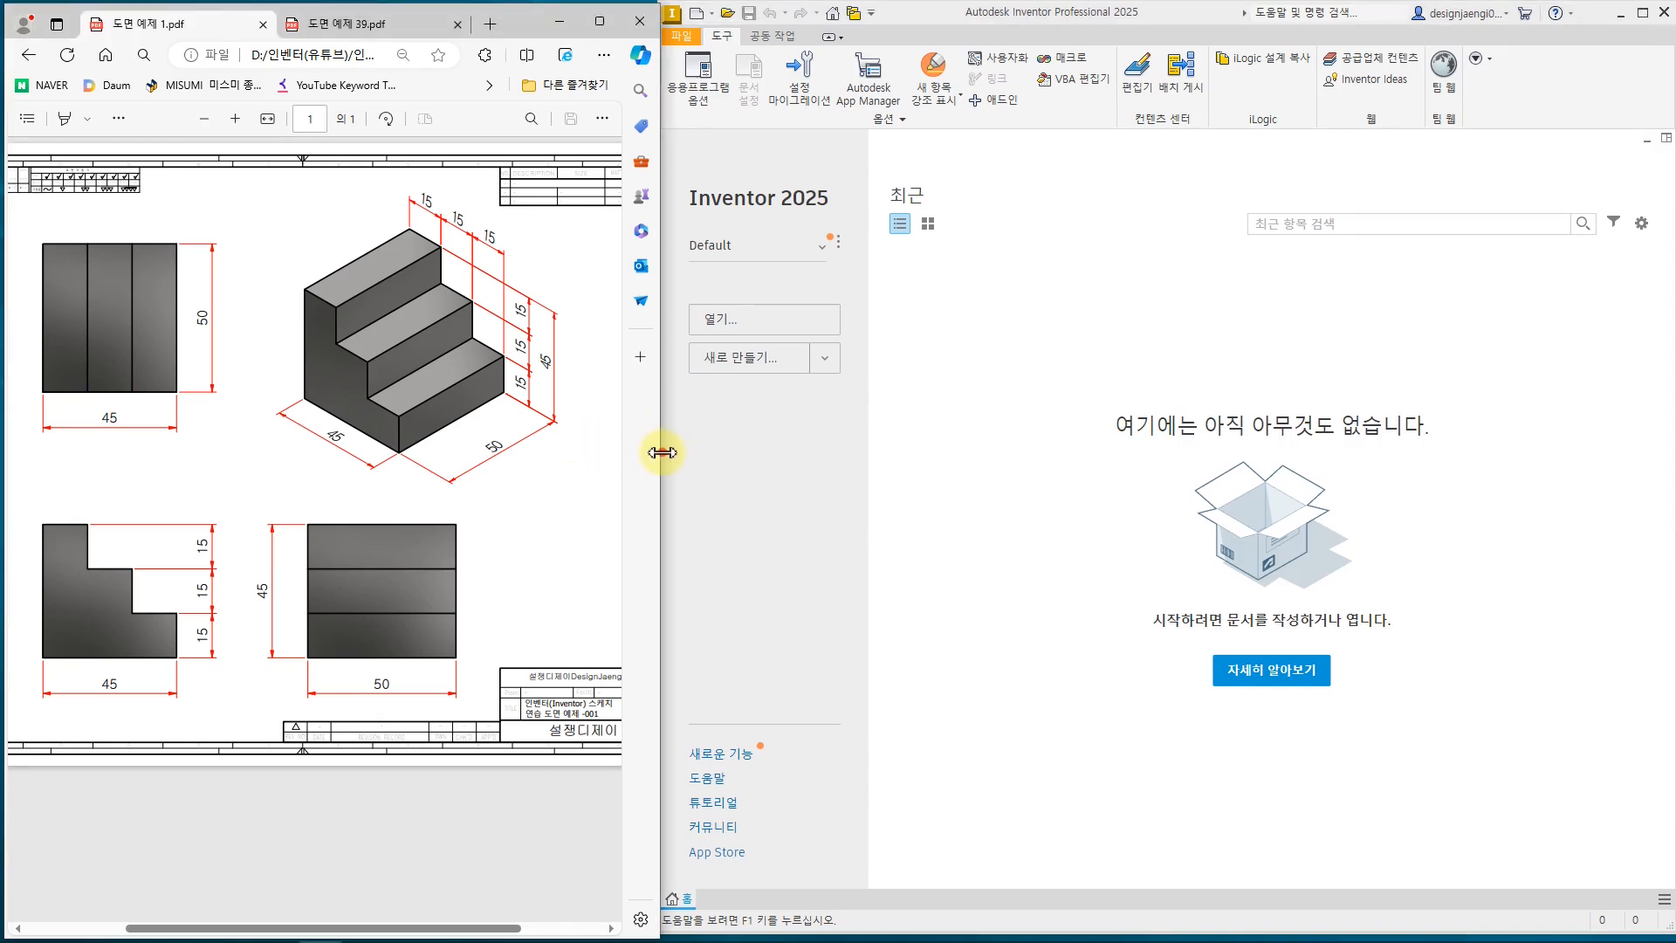
{"action": "left_click_drag", "start_coordinate": [662, 453], "coordinate": [683, 455]}
{"action": "left_click", "coordinate": [608, 461]}
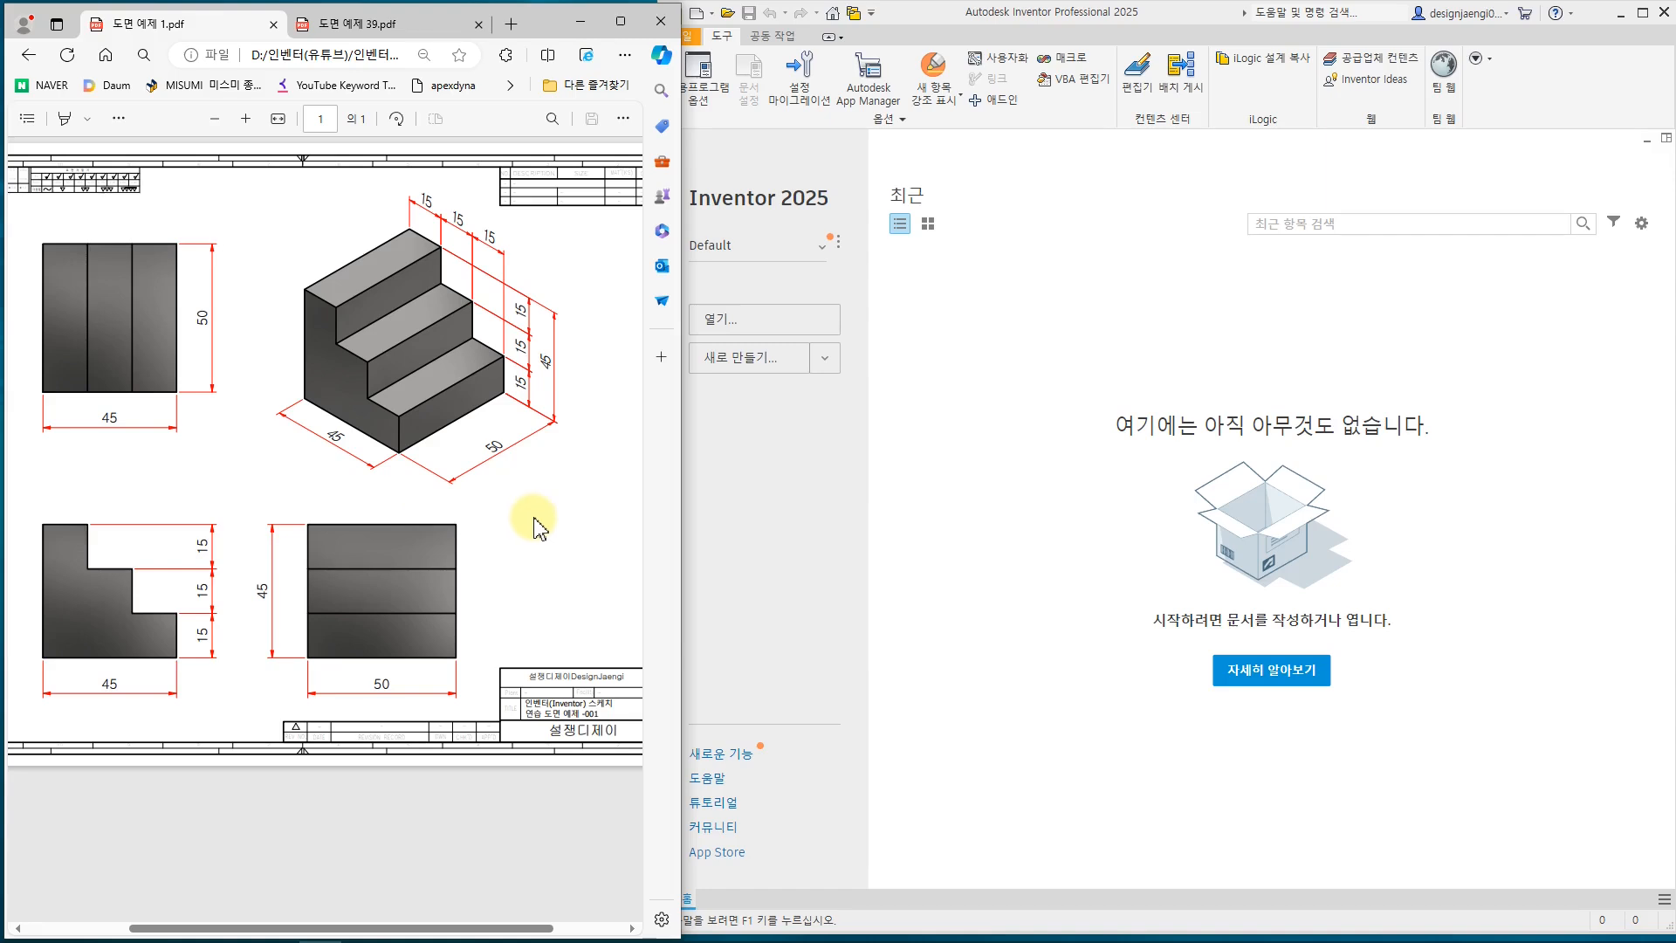
- Examine how the stair block's faces and 15 mm steps in the isometric view correspond to its top and side views
{"action": "left_click_drag", "start_coordinate": [328, 370], "coordinate": [443, 396]}
{"action": "left_click_drag", "start_coordinate": [378, 254], "coordinate": [401, 251]}
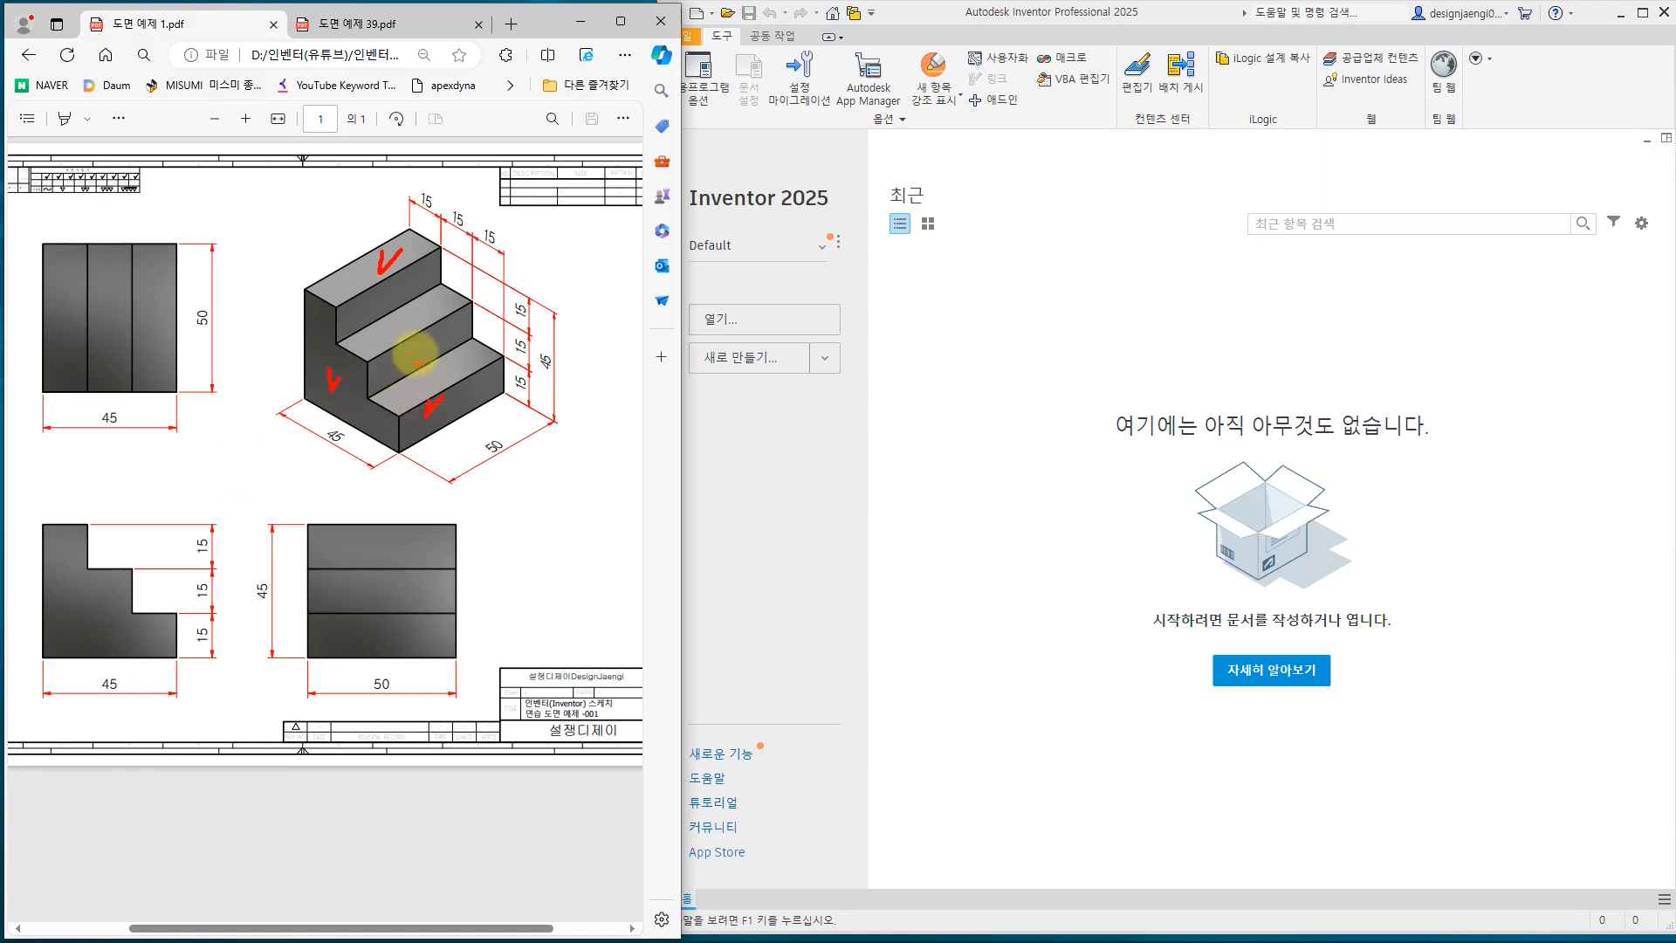
{"action": "left_click_drag", "start_coordinate": [364, 249], "coordinate": [391, 246]}
{"action": "left_click_drag", "start_coordinate": [448, 393], "coordinate": [480, 379]}
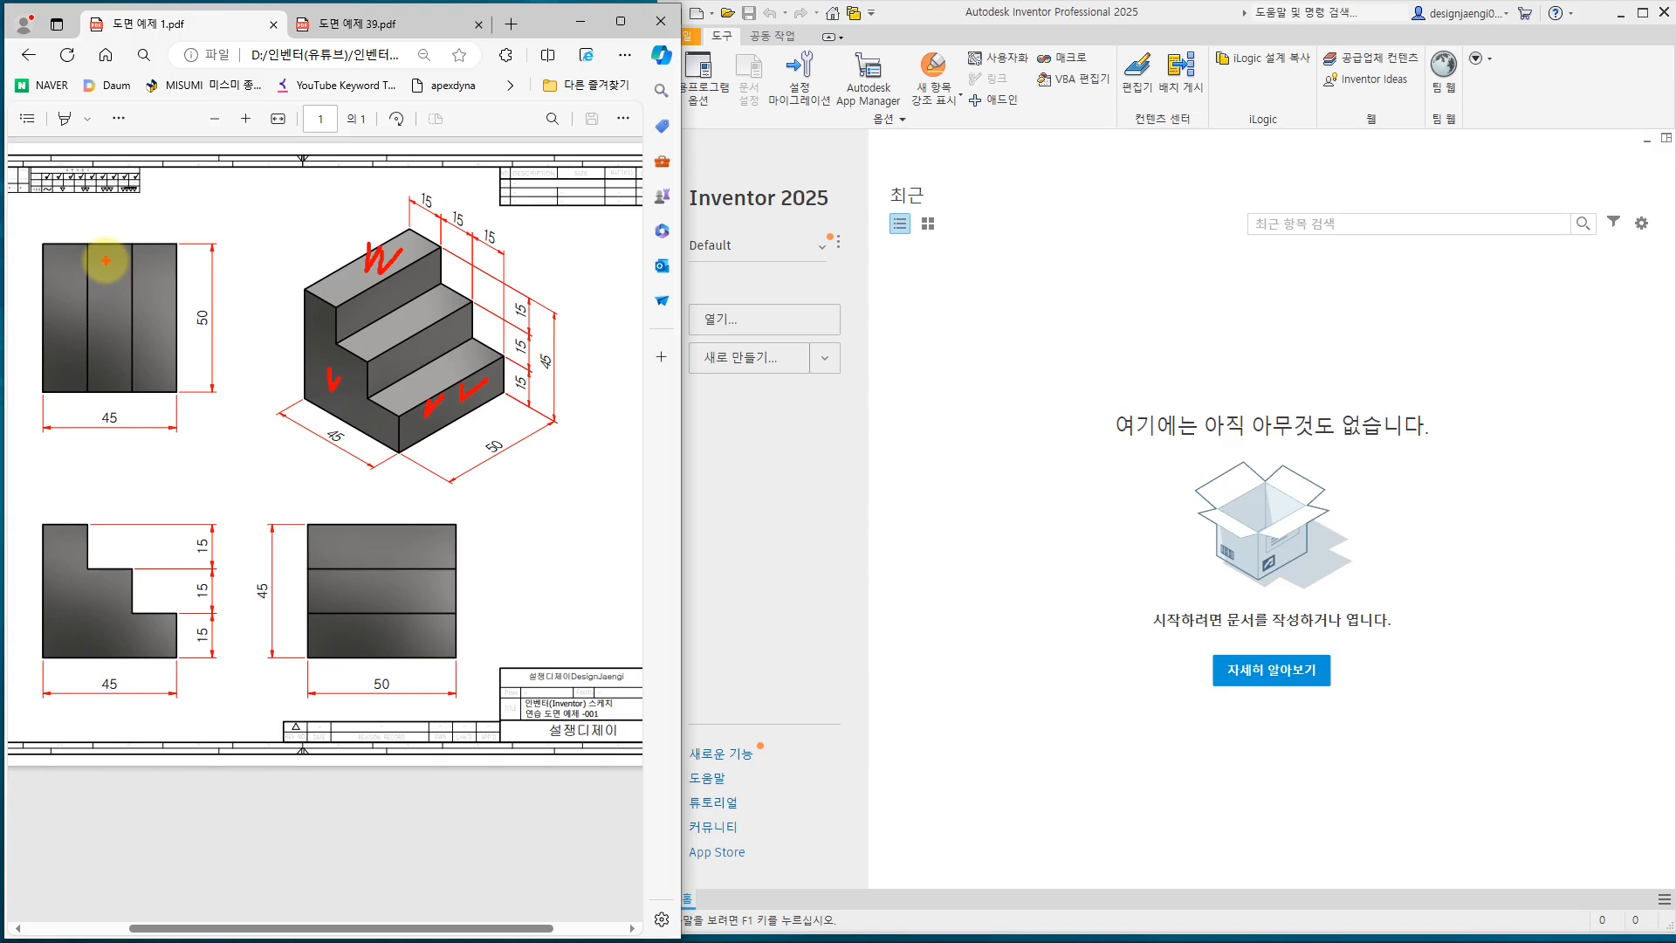
{"action": "mouse_move", "coordinate": [307, 518]}
{"action": "left_mouse_down"}
{"action": "mouse_move", "coordinate": [385, 625]}
{"action": "mouse_move", "coordinate": [458, 656]}
{"action": "left_mouse_up"}
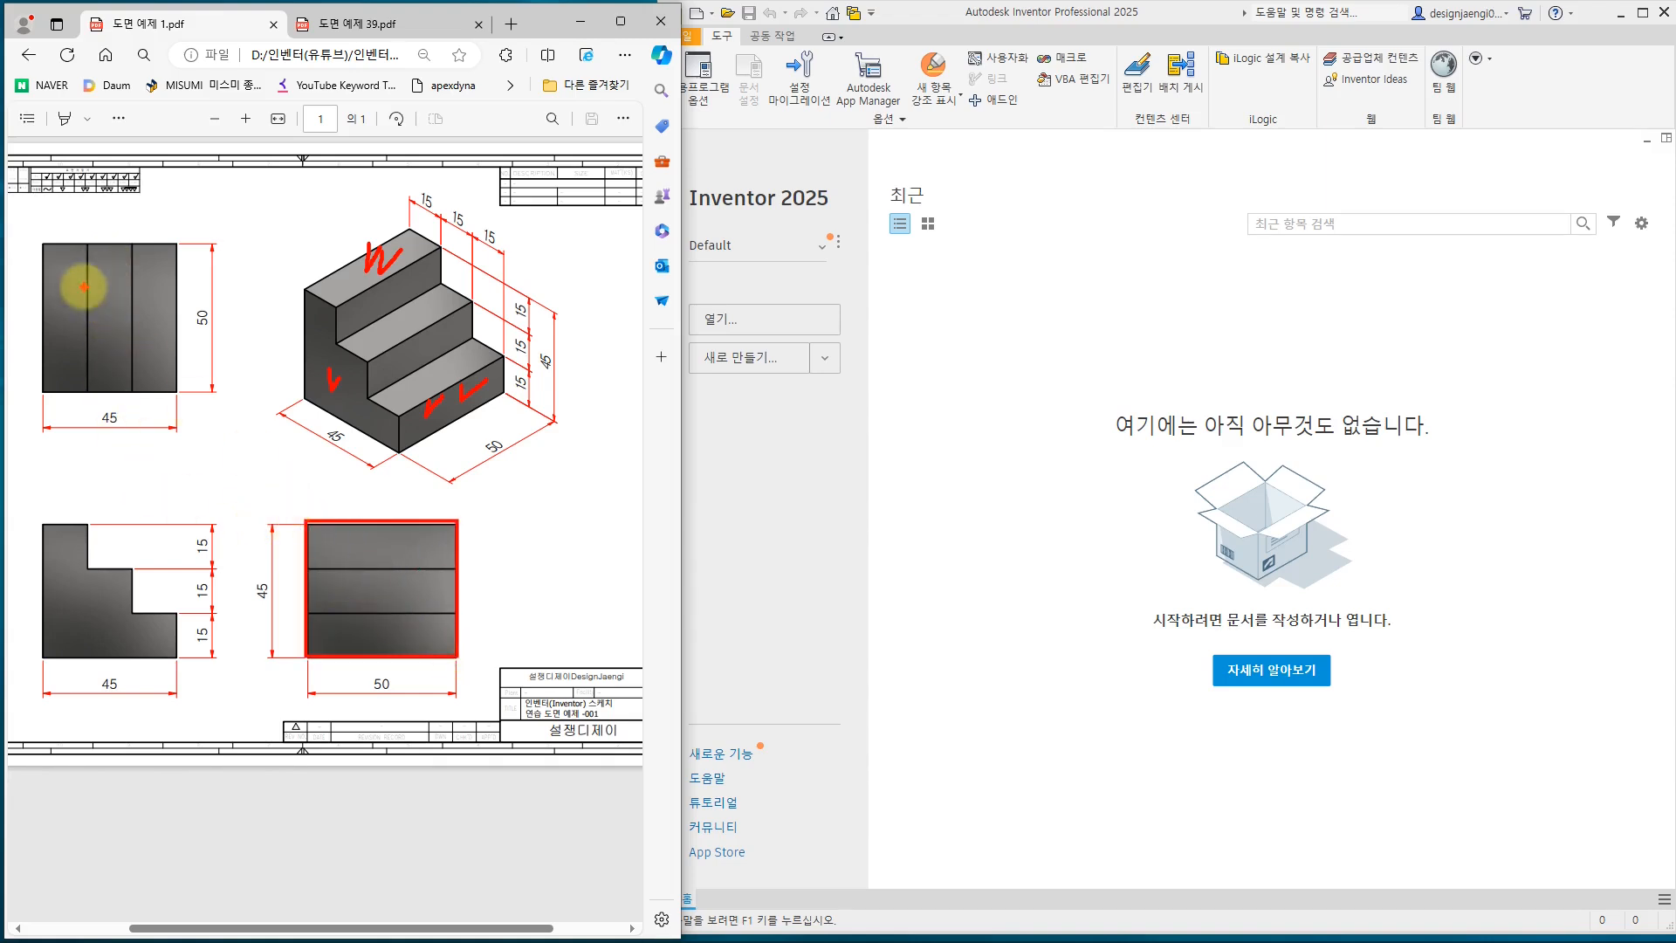
{"action": "left_click_drag", "start_coordinate": [41, 245], "coordinate": [179, 391]}
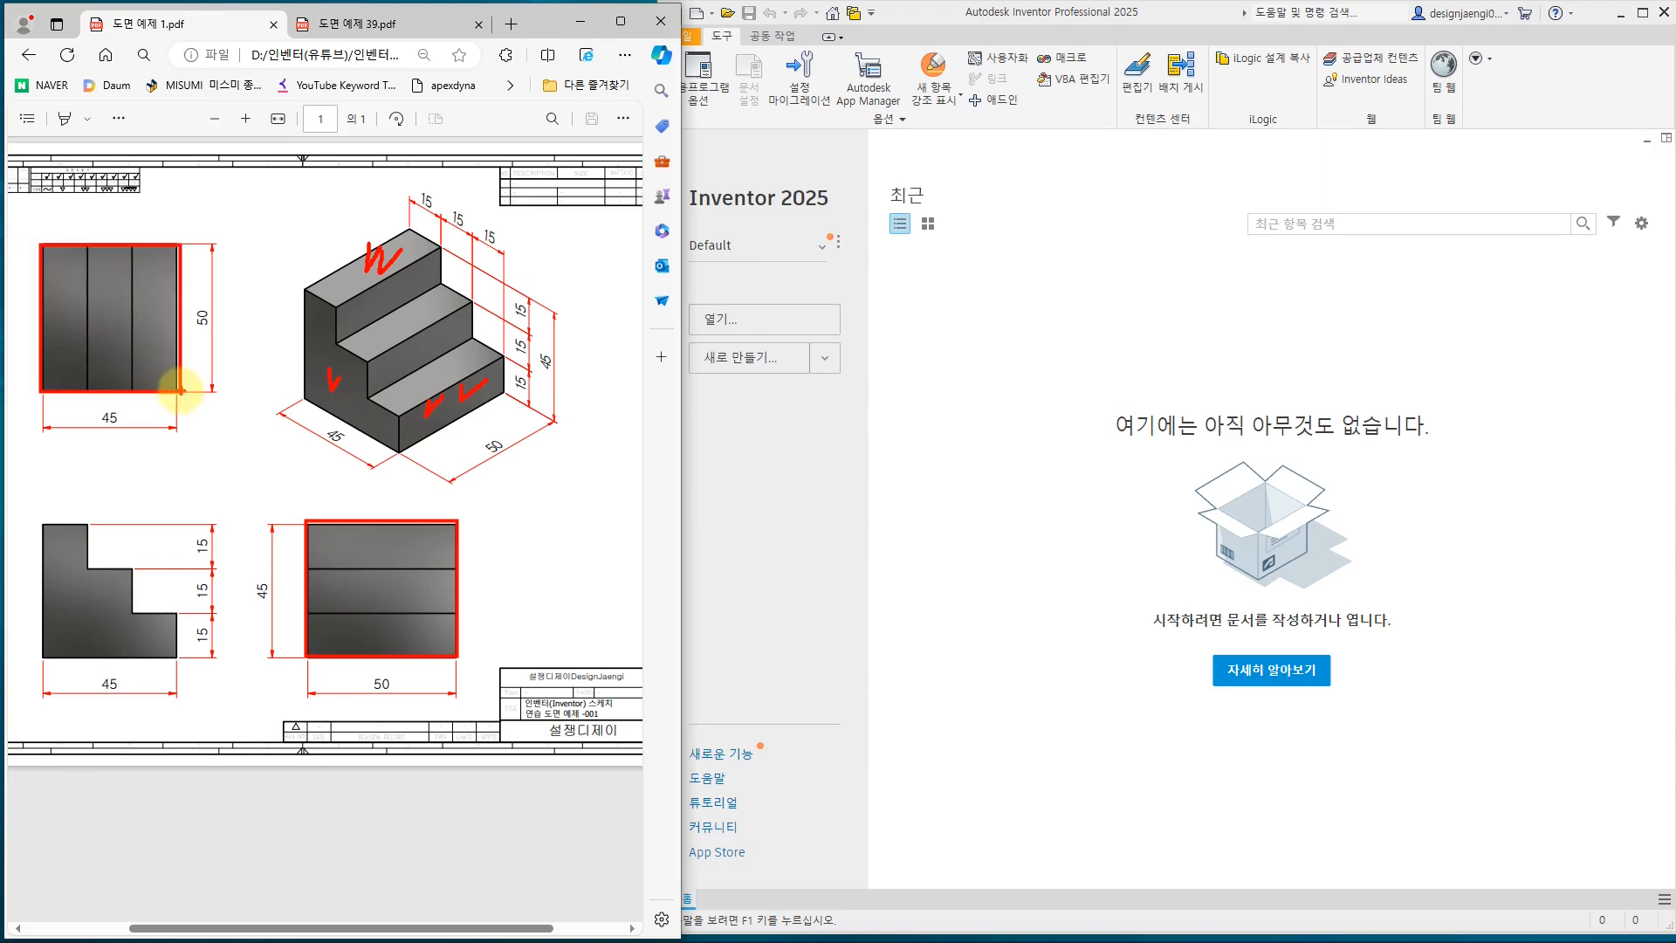
{"action": "mouse_move", "coordinate": [425, 226]}
{"action": "left_mouse_down"}
{"action": "mouse_move", "coordinate": [443, 191]}
{"action": "mouse_move", "coordinate": [406, 228]}
{"action": "left_mouse_up"}
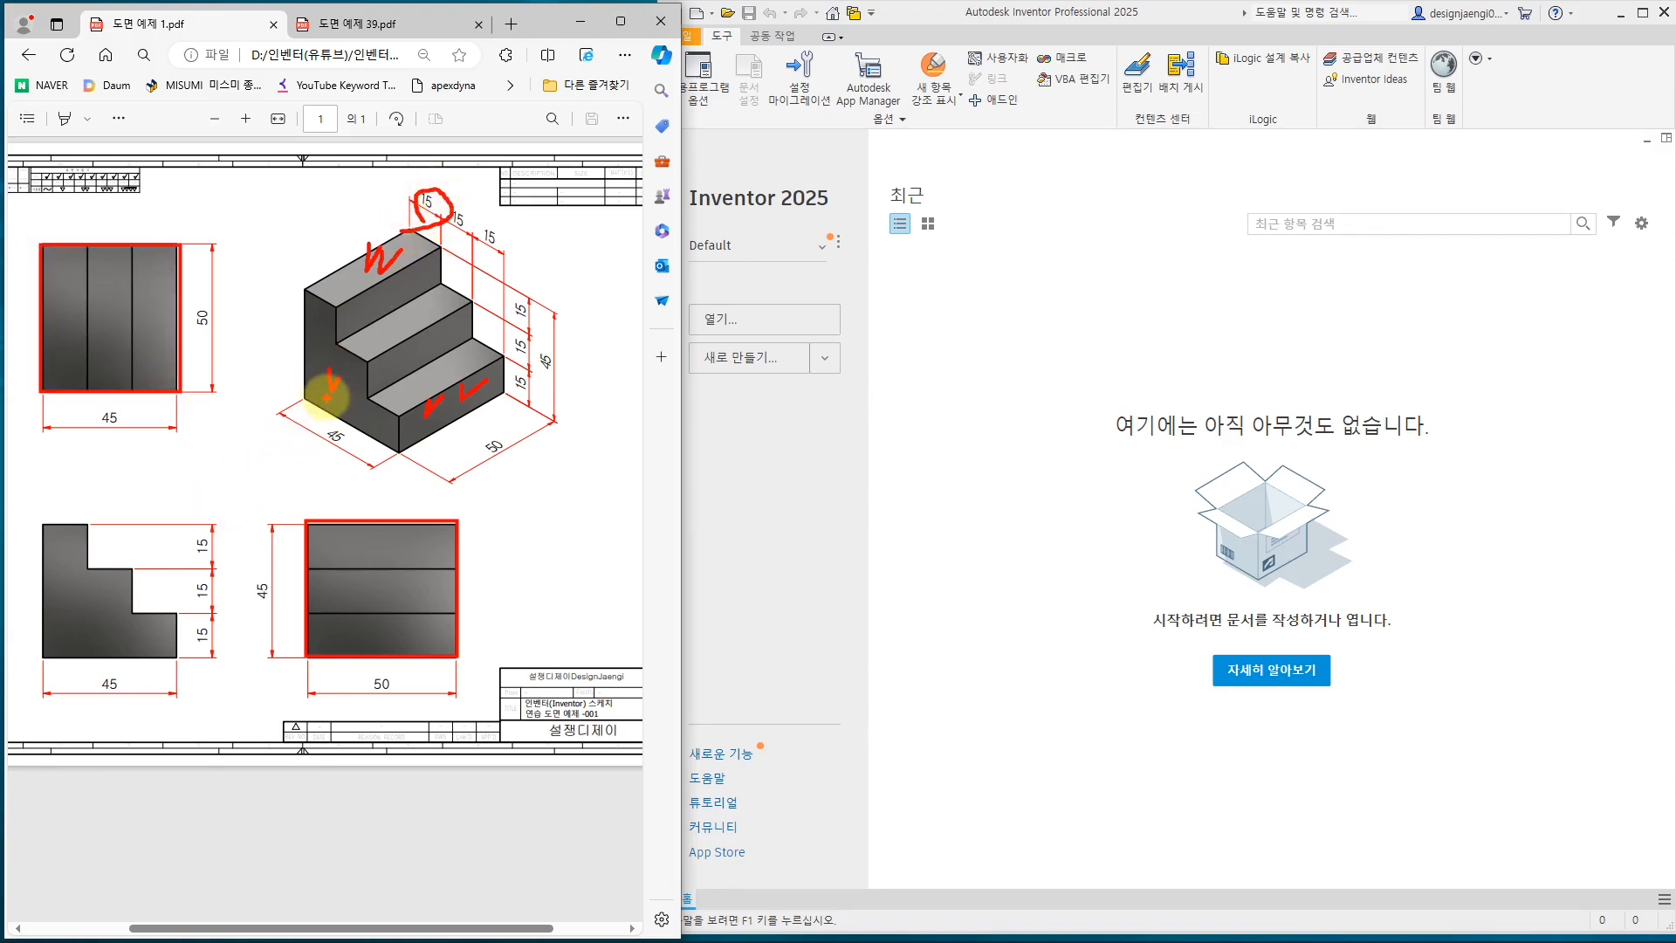
{"action": "mouse_move", "coordinate": [534, 408]}
{"action": "left_mouse_down"}
{"action": "mouse_move", "coordinate": [502, 384]}
{"action": "mouse_move", "coordinate": [517, 419]}
{"action": "left_mouse_up"}
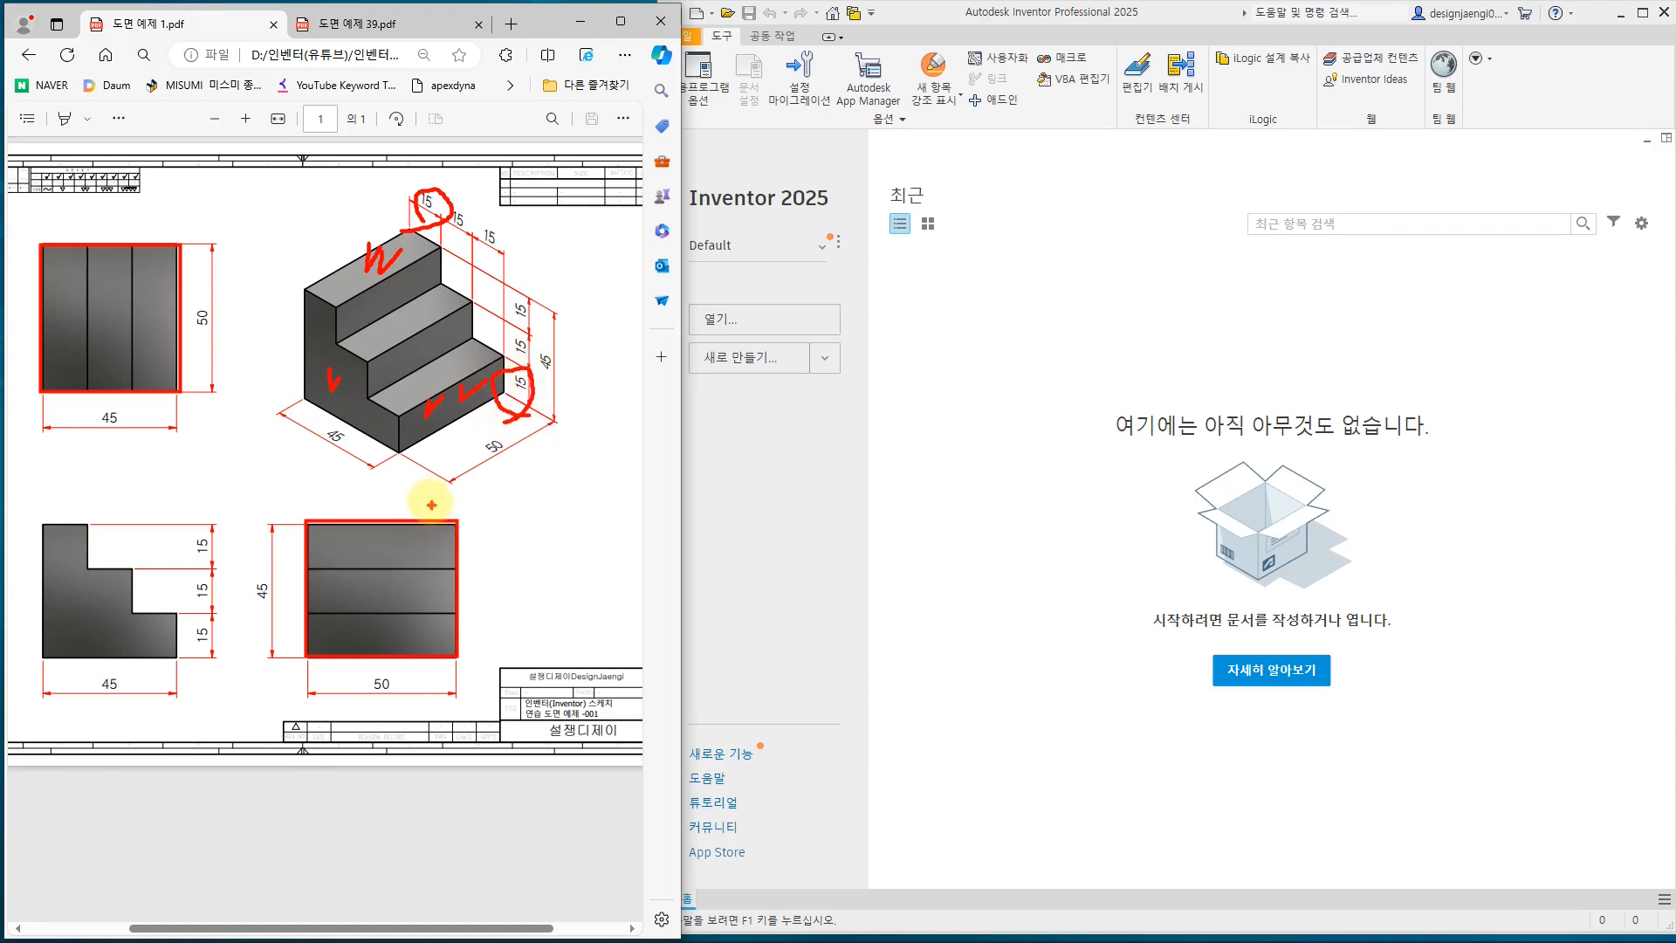
{"action": "left_click_drag", "start_coordinate": [372, 305], "coordinate": [399, 281]}
{"action": "left_click_drag", "start_coordinate": [397, 391], "coordinate": [441, 360]}
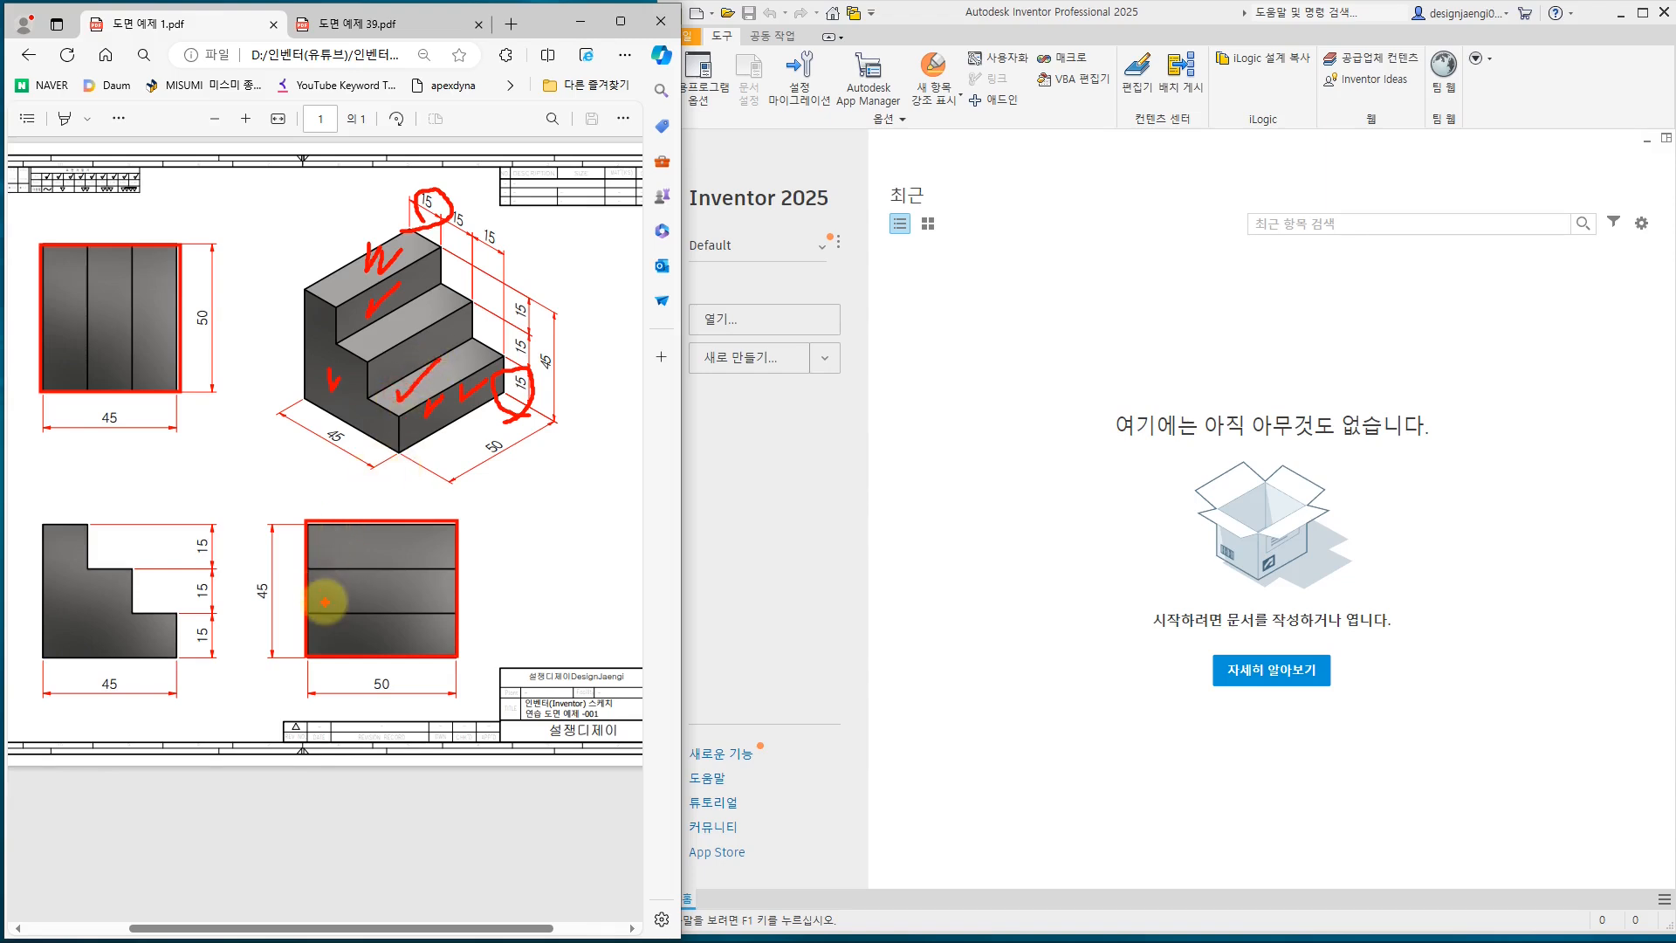
{"action": "mouse_move", "coordinate": [310, 563]}
{"action": "left_mouse_down"}
{"action": "mouse_move", "coordinate": [419, 599]}
{"action": "mouse_move", "coordinate": [450, 653]}
{"action": "left_mouse_up"}
{"action": "left_click_drag", "start_coordinate": [86, 242], "coordinate": [185, 391]}
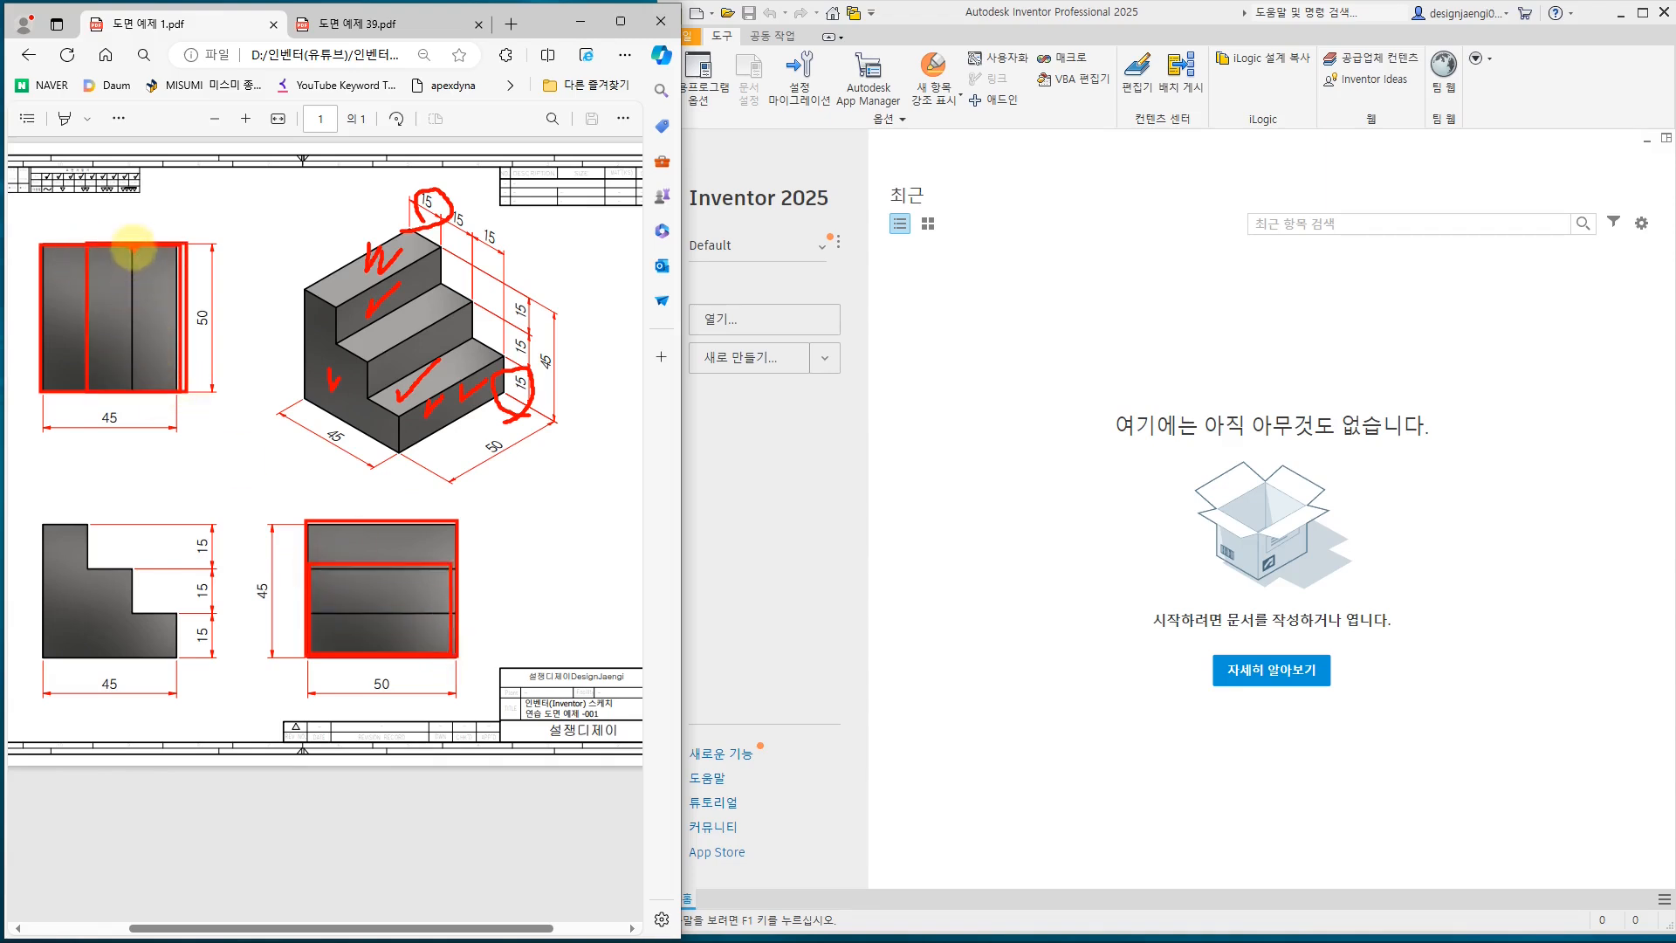
{"action": "left_click_drag", "start_coordinate": [131, 245], "coordinate": [186, 392]}
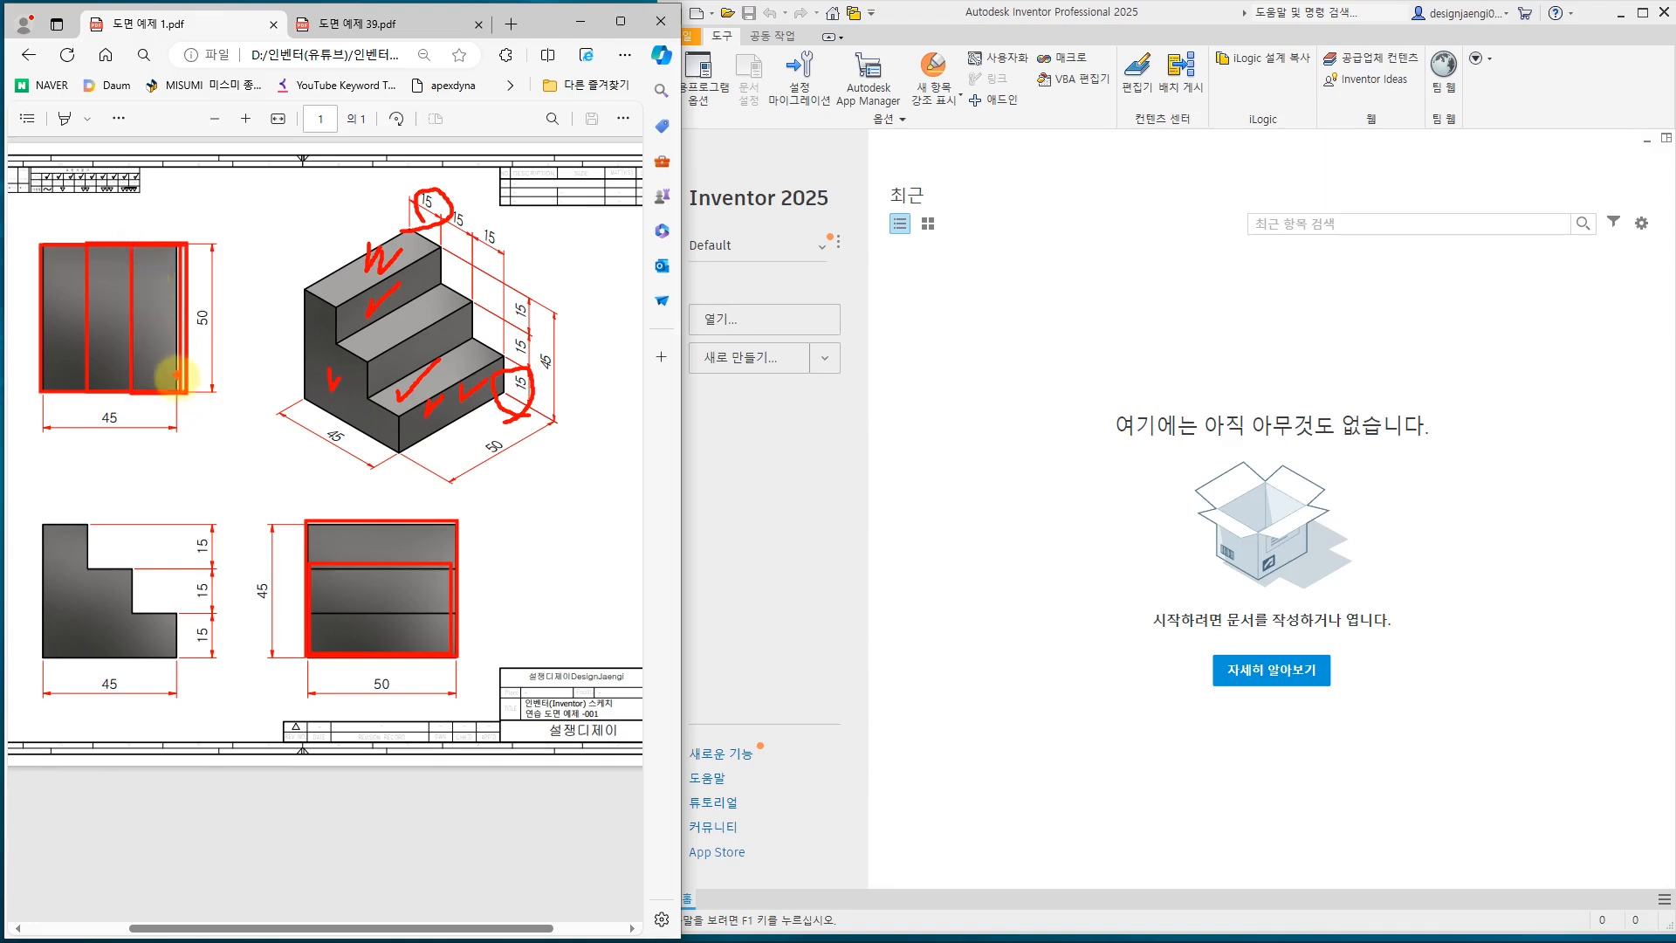
{"action": "left_click_drag", "start_coordinate": [306, 608], "coordinate": [456, 657]}
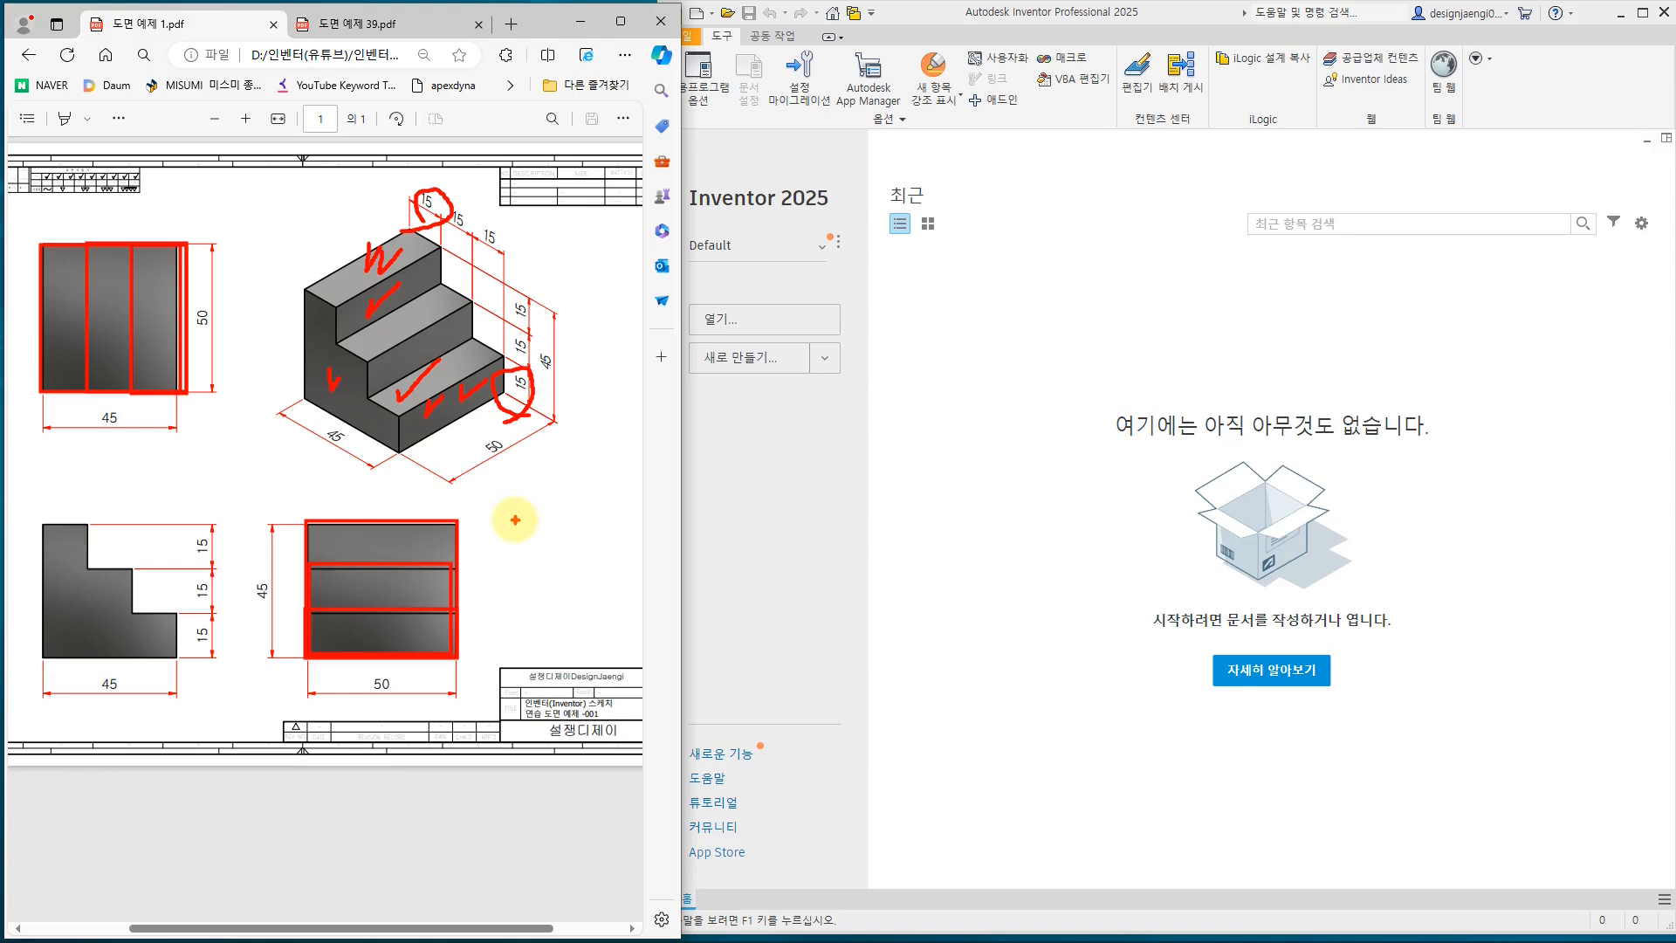
{"action": "key", "text": "Escape"}
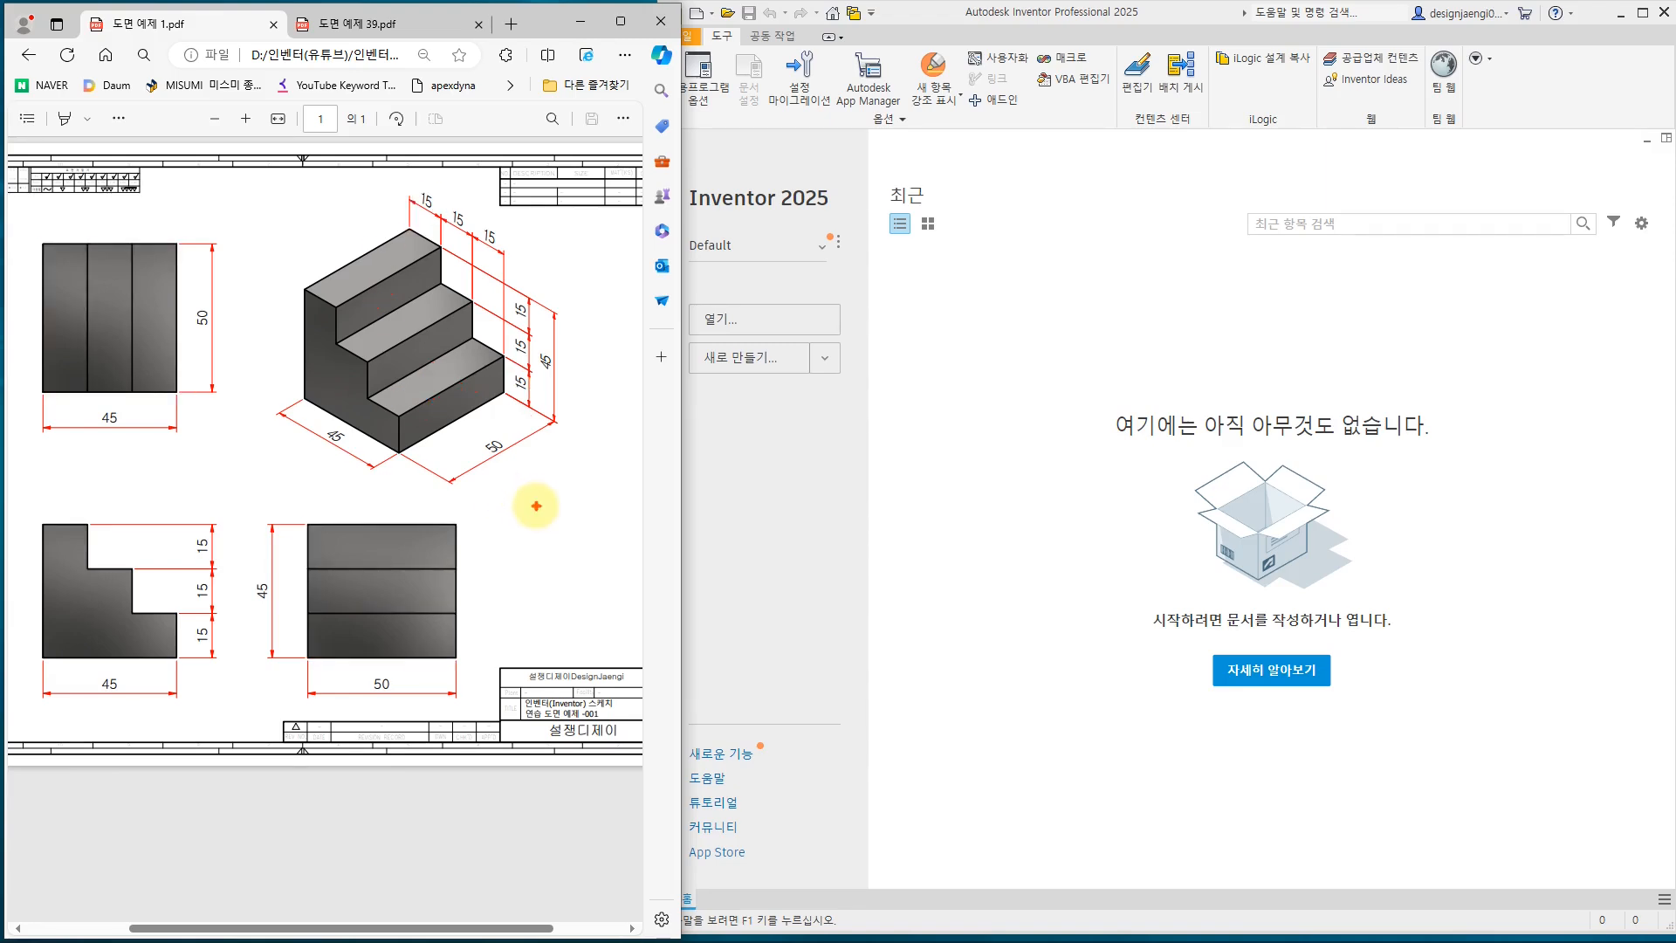
- Examine the outline and step edge lines of the stair block's 50 by 45 mm view
{"action": "mouse_move", "coordinate": [308, 524]}
{"action": "left_mouse_down"}
{"action": "mouse_move", "coordinate": [393, 625]}
{"action": "mouse_move", "coordinate": [454, 655]}
{"action": "left_mouse_up"}
{"action": "left_click_drag", "start_coordinate": [312, 574], "coordinate": [454, 655]}
{"action": "left_click_drag", "start_coordinate": [320, 616], "coordinate": [451, 652]}
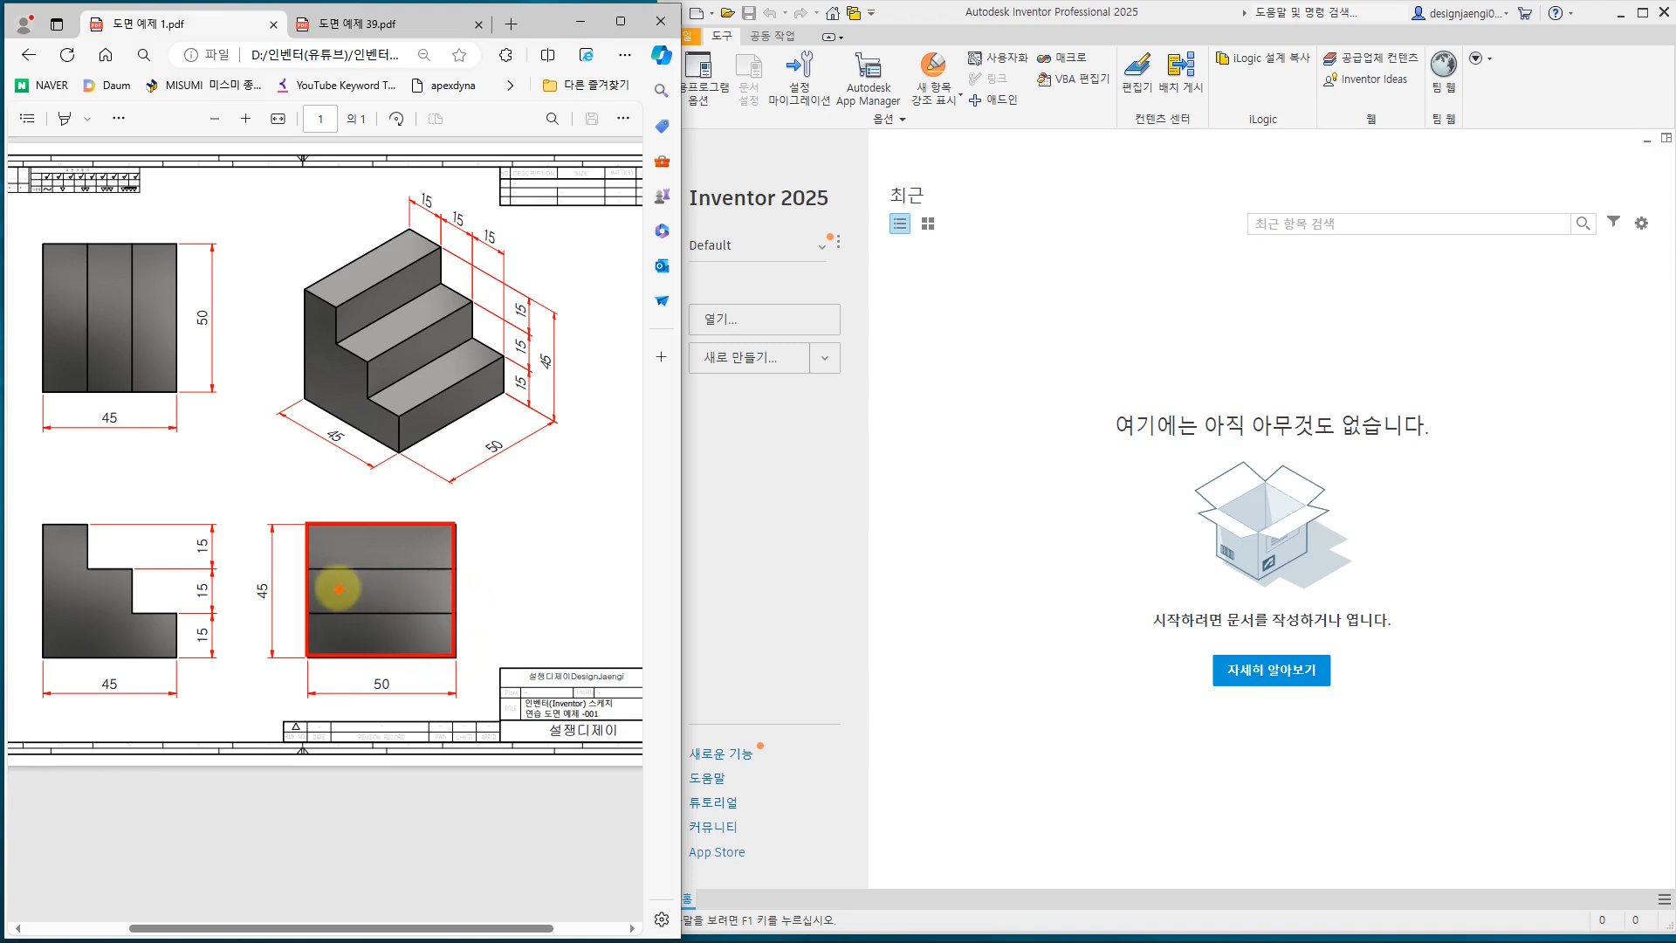
{"action": "left_click_drag", "start_coordinate": [311, 568], "coordinate": [434, 567]}
{"action": "left_click_drag", "start_coordinate": [316, 614], "coordinate": [450, 615]}
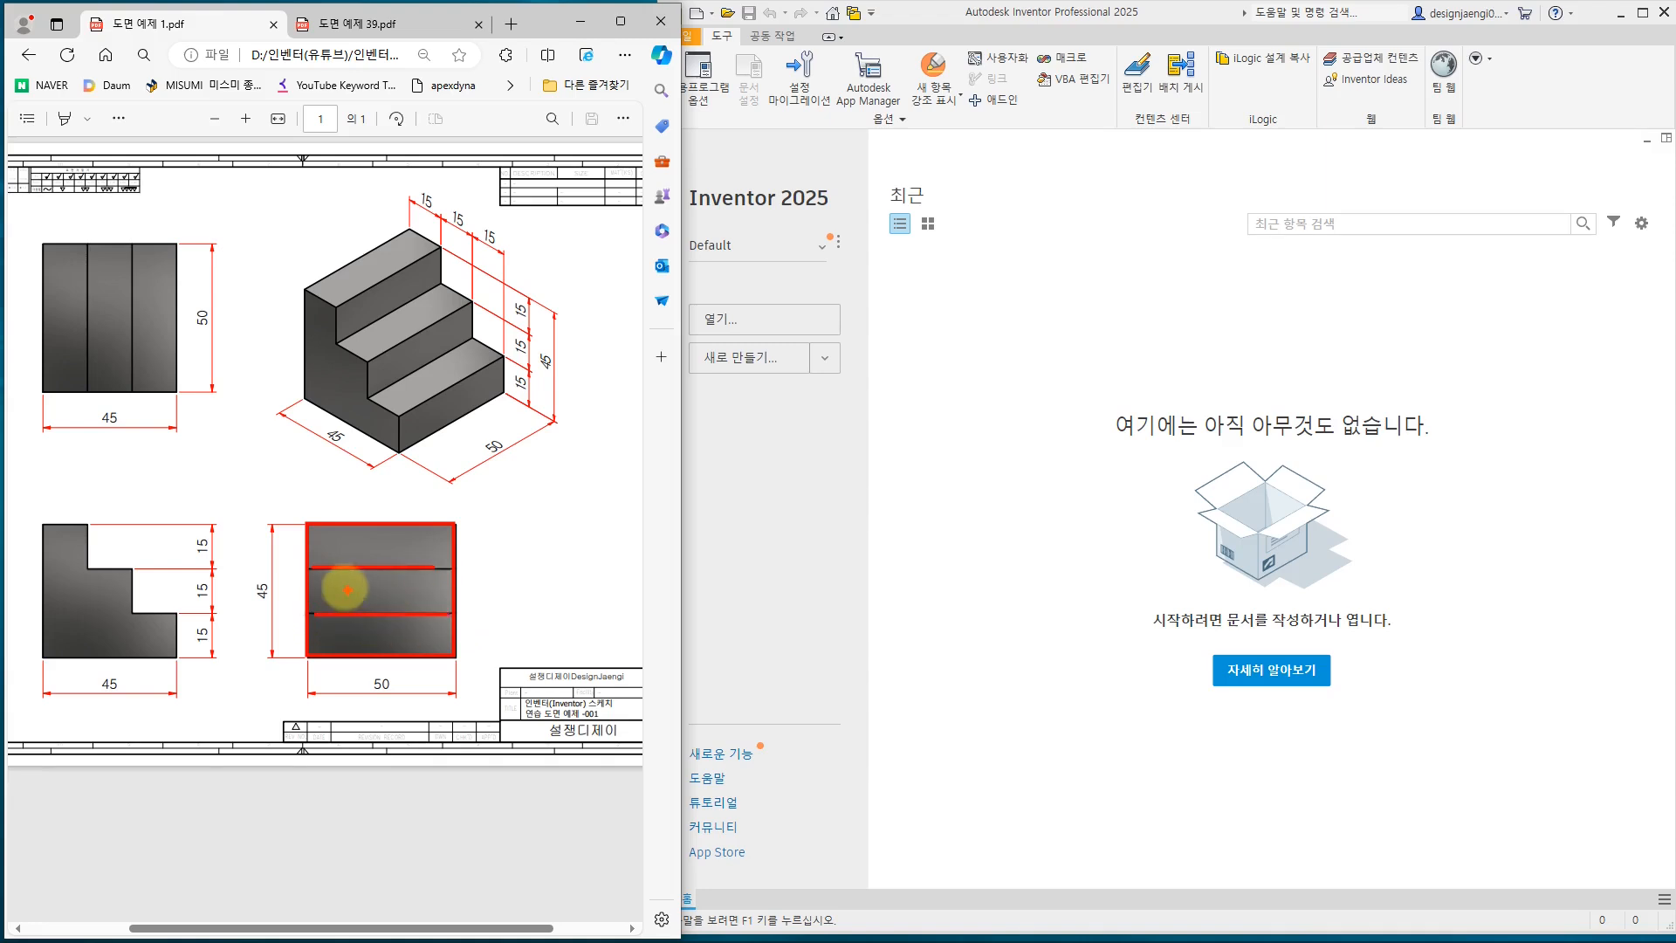
{"action": "left_click_drag", "start_coordinate": [316, 569], "coordinate": [451, 567]}
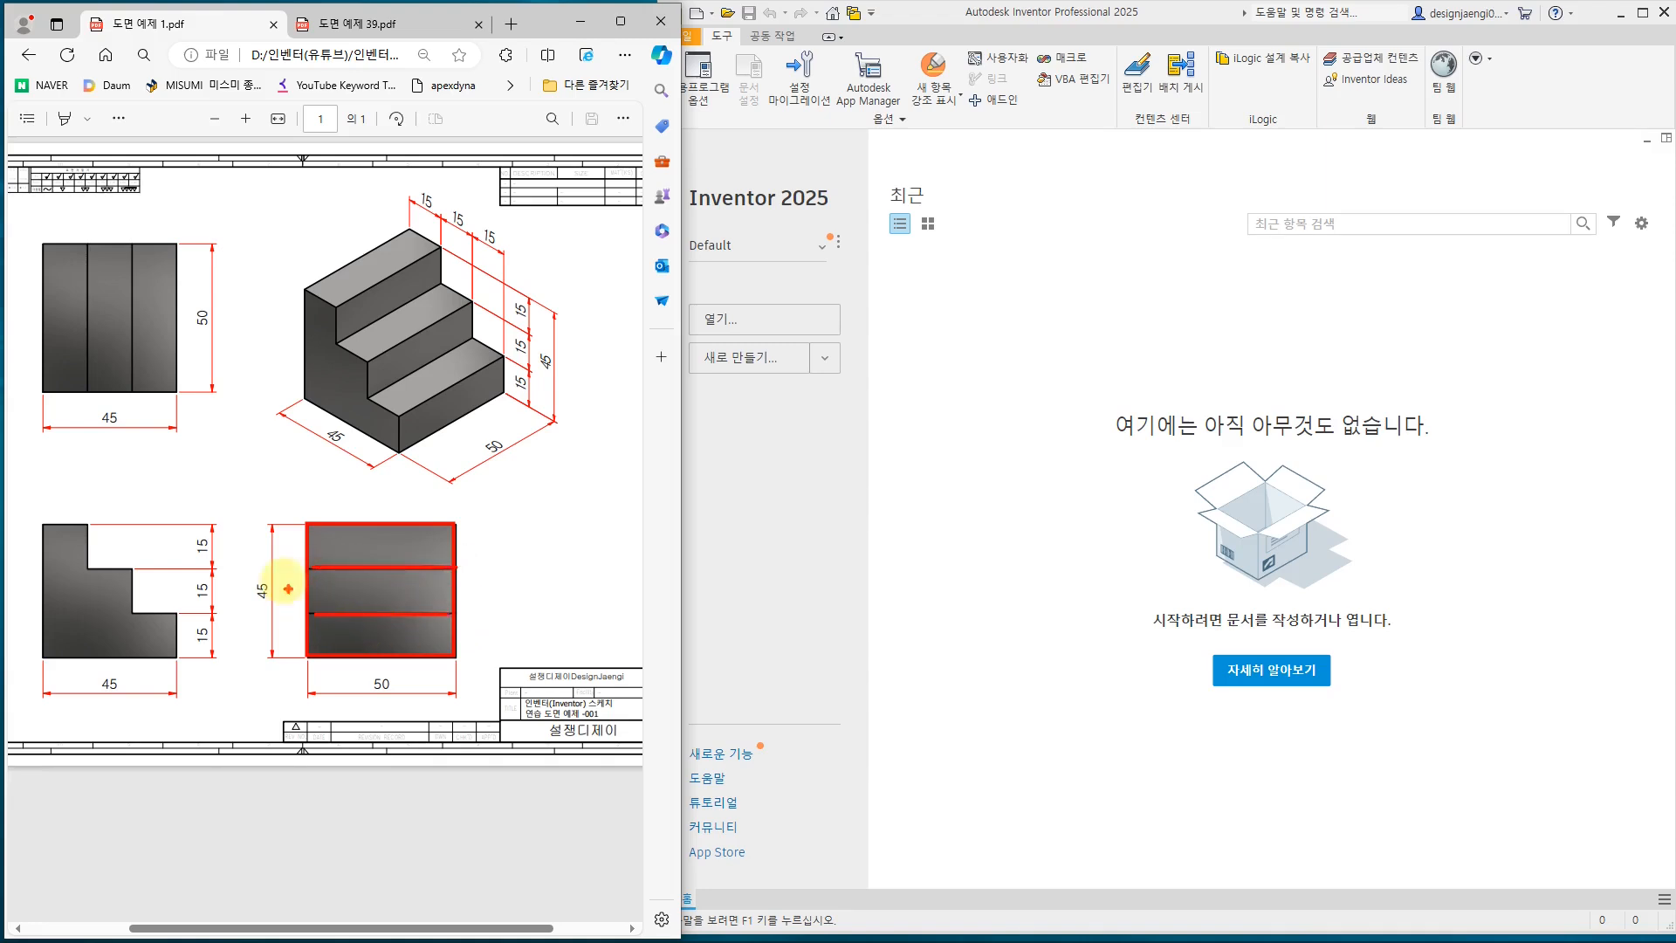
{"action": "left_click_drag", "start_coordinate": [267, 502], "coordinate": [479, 663]}
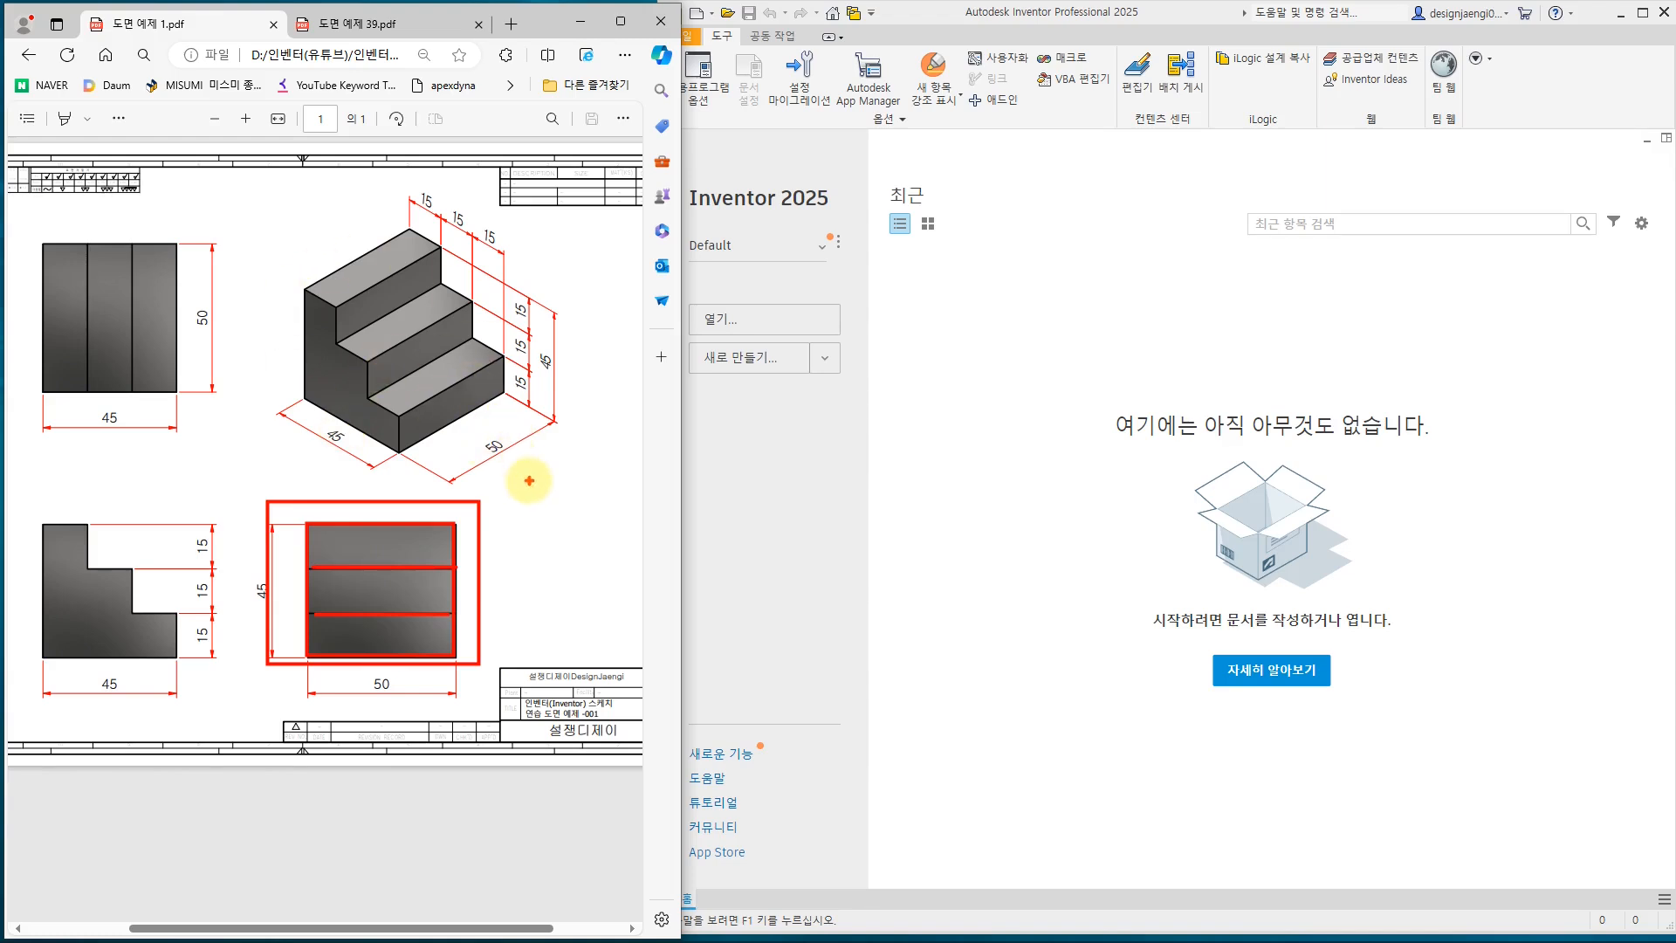
{"action": "key", "text": "Escape"}
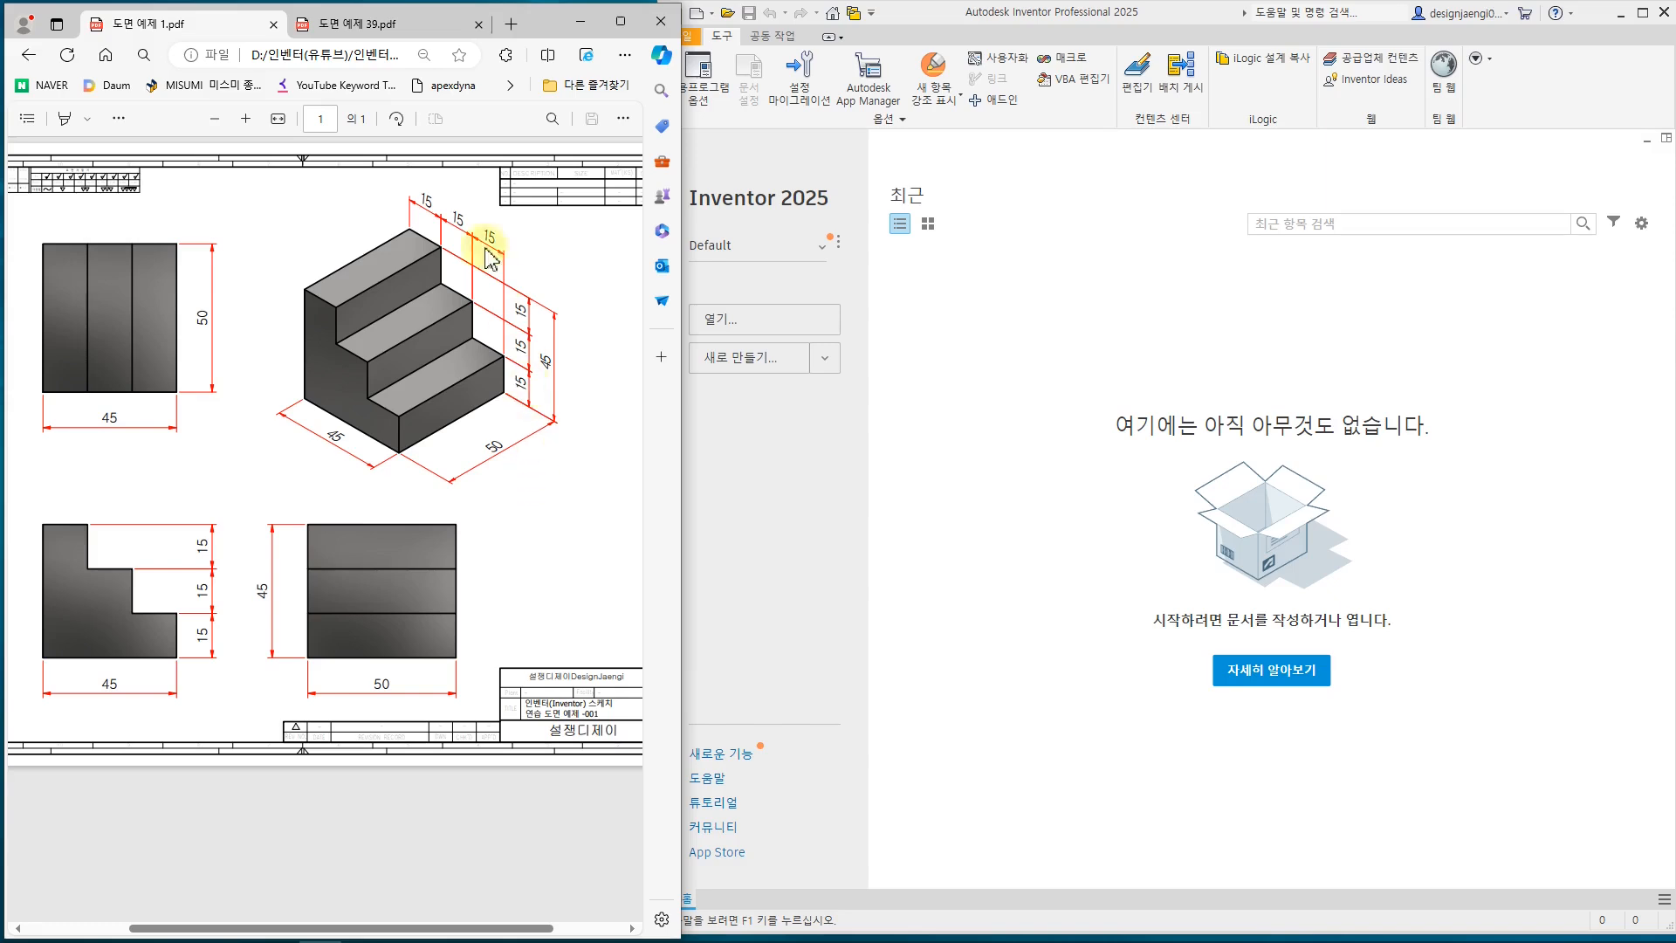
- Switch to the 도면 예제 39.pdf drawing and look over the stepped cylinder's top, front and isometric views
{"action": "left_click", "coordinate": [365, 27]}
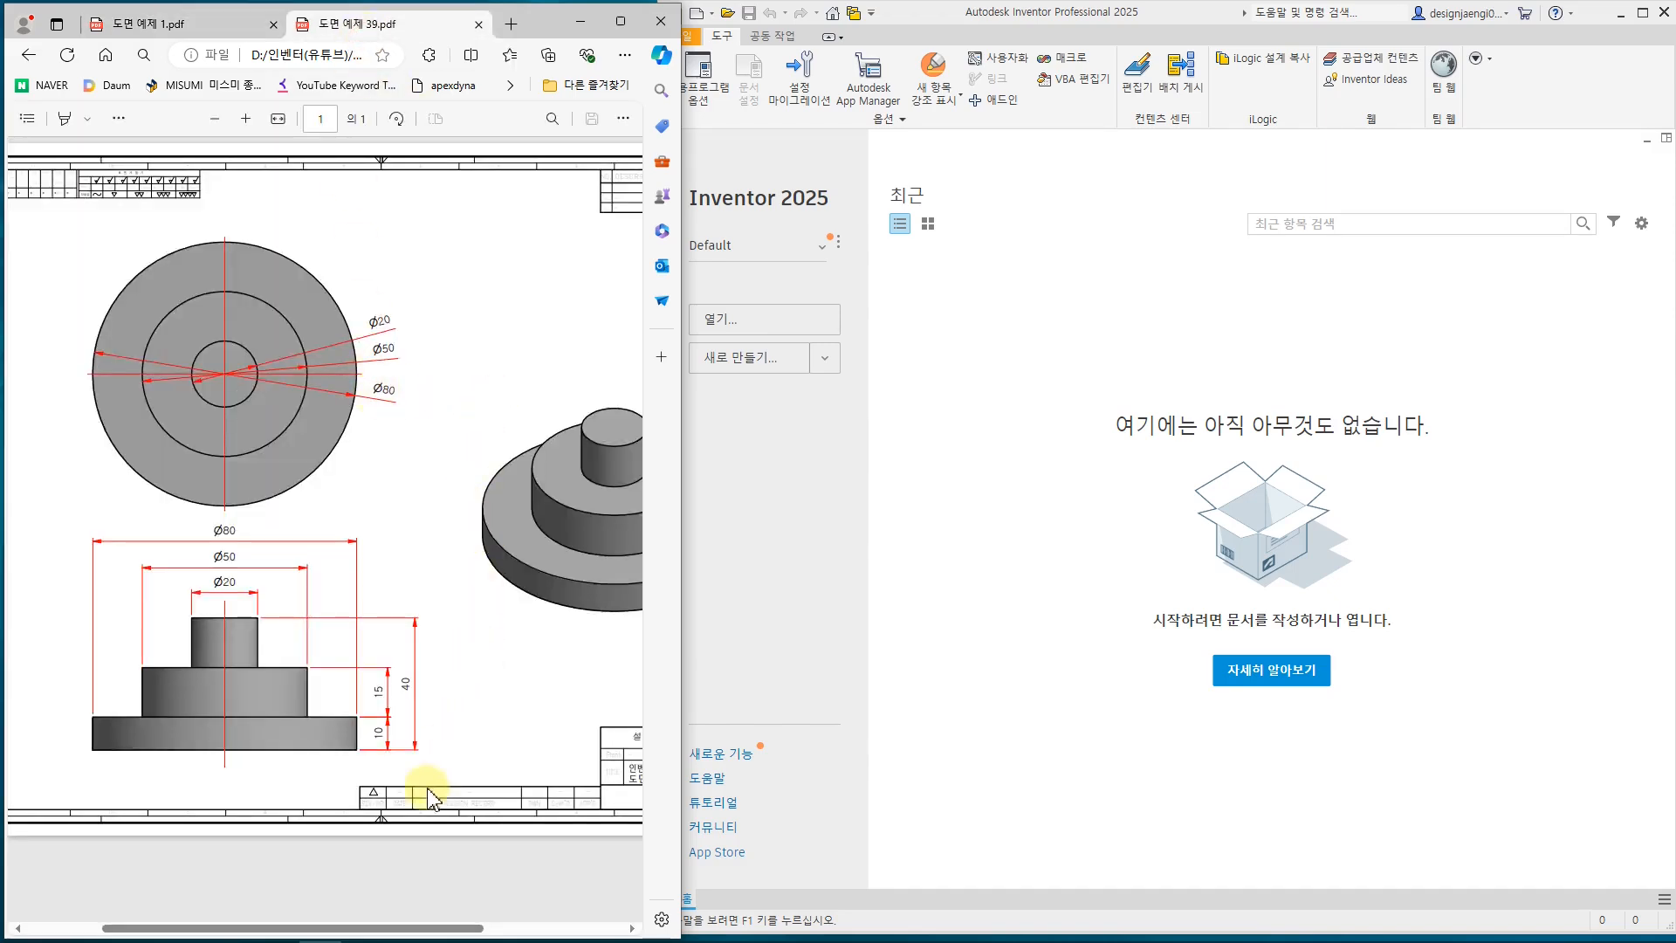
{"action": "left_click_drag", "start_coordinate": [395, 925], "coordinate": [491, 930]}
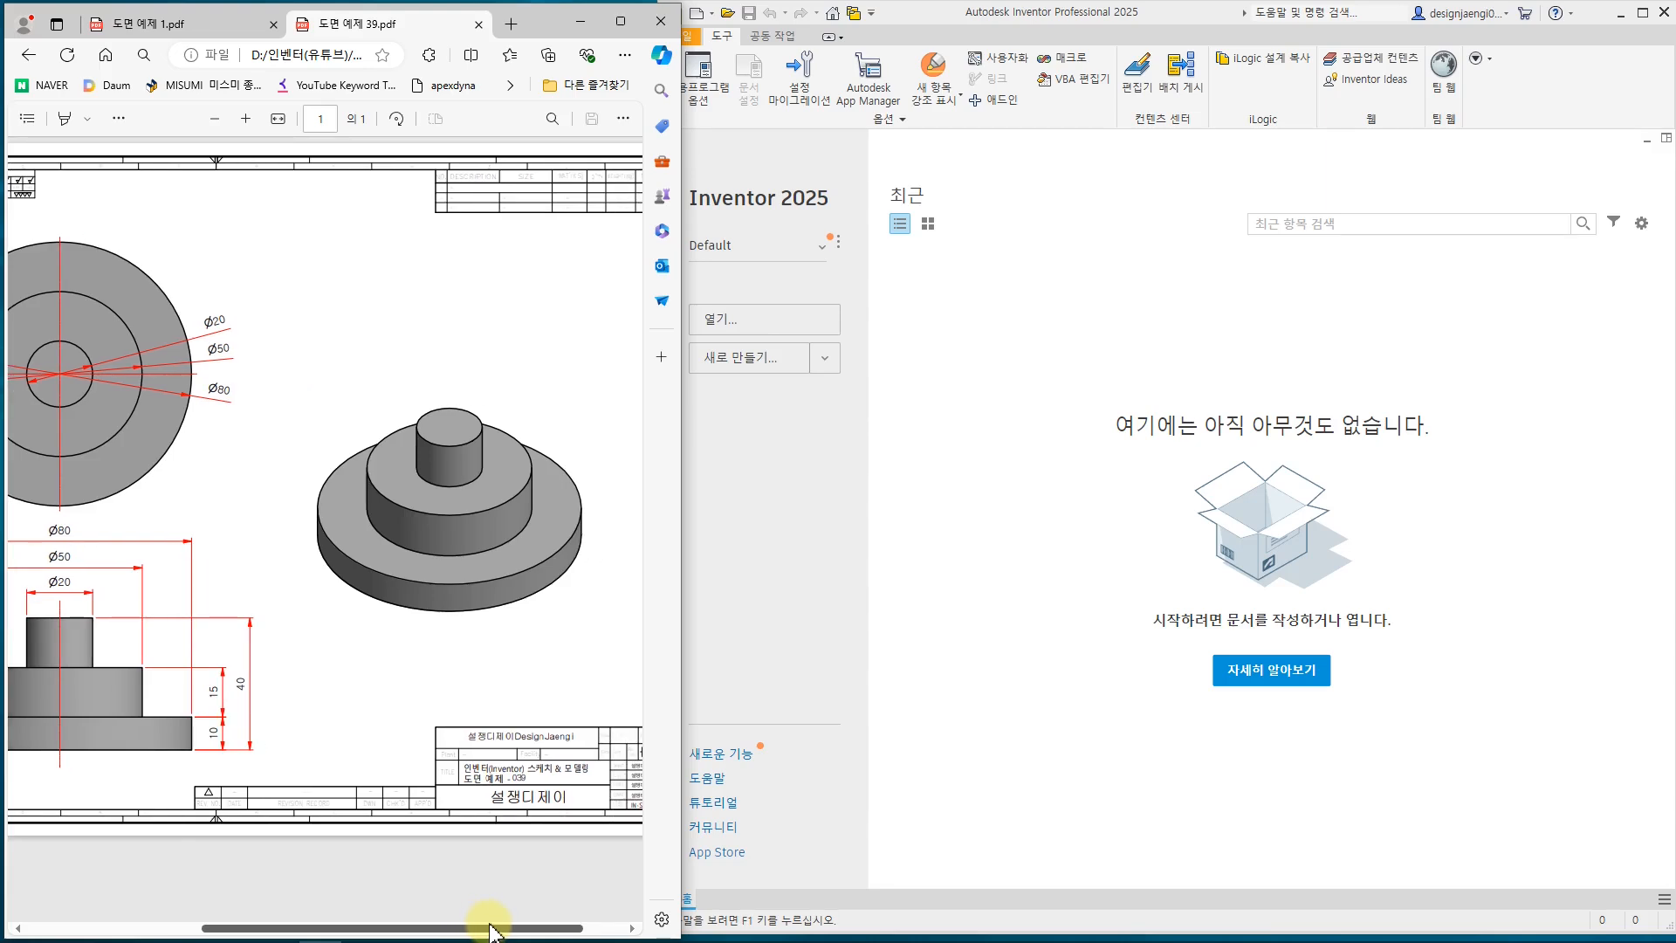
{"action": "left_click_drag", "start_coordinate": [492, 930], "coordinate": [351, 908]}
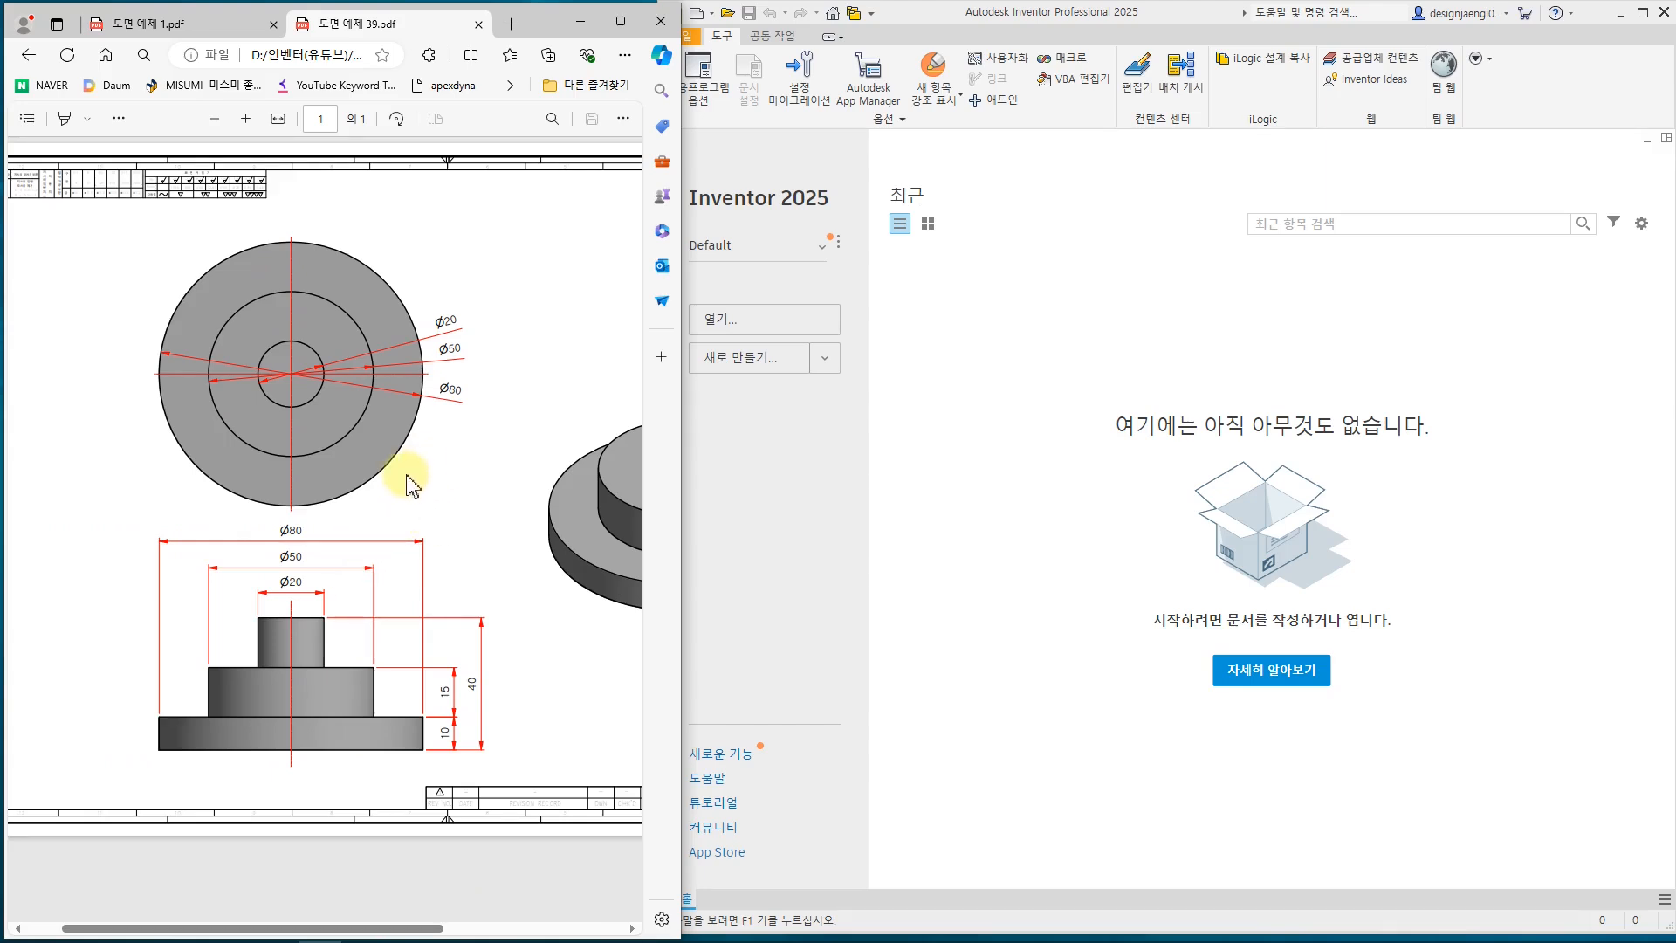
- Switch to Inventor and create a new part document
{"action": "left_click", "coordinate": [983, 364]}
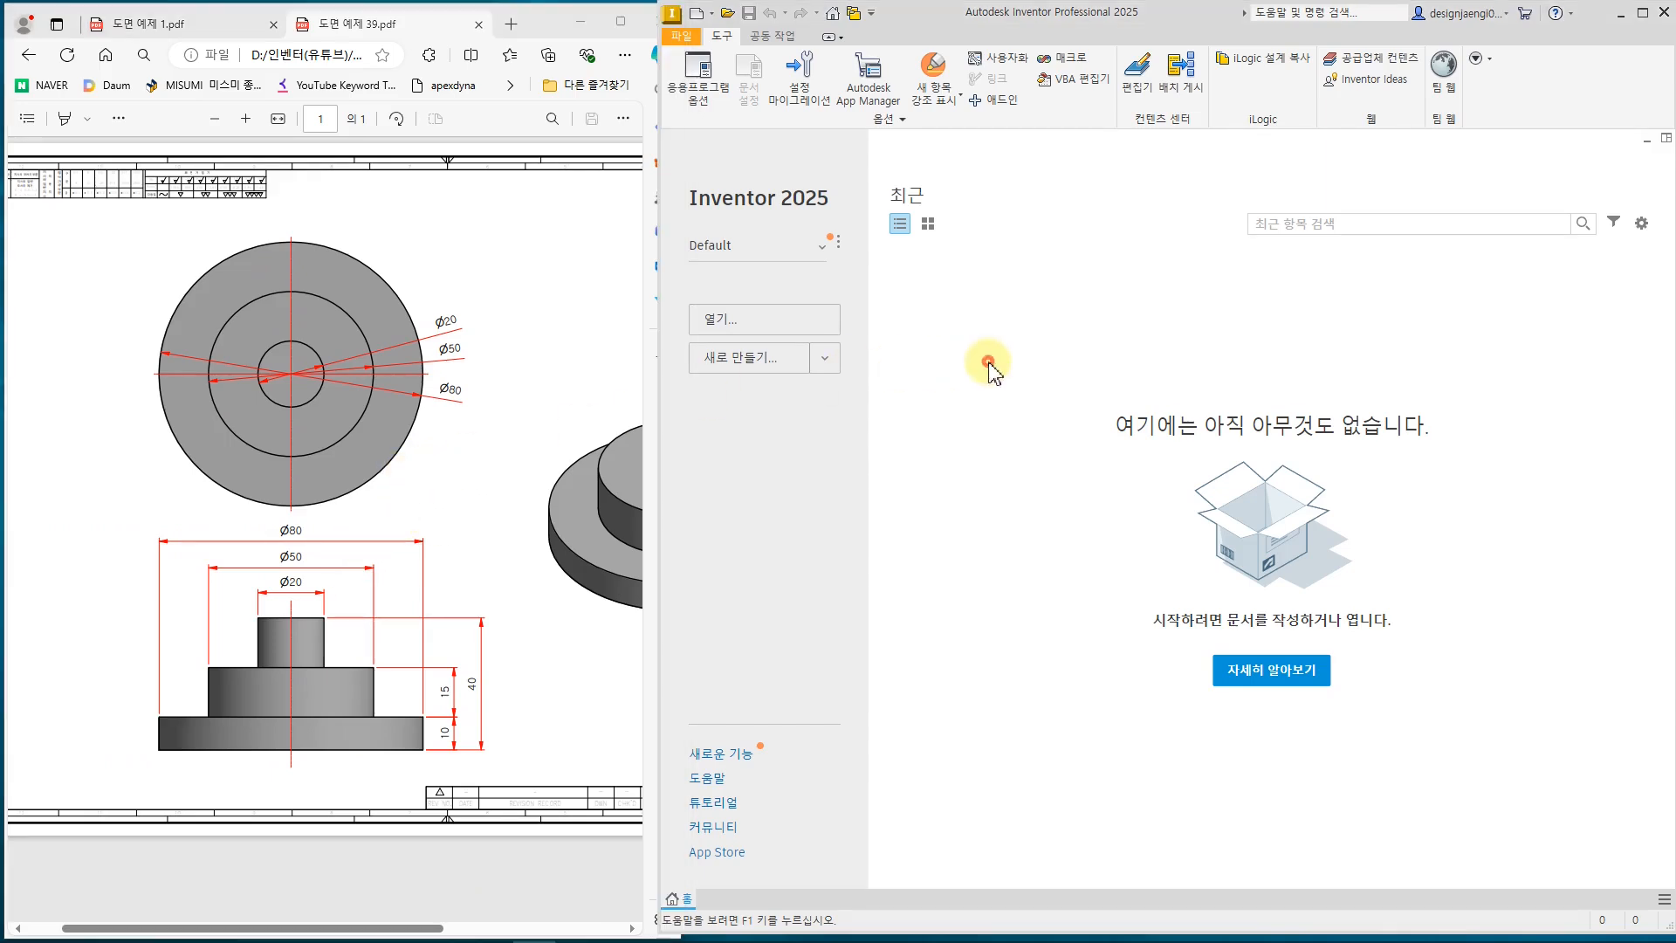
{"action": "left_click", "coordinate": [780, 360]}
{"action": "double_click", "coordinate": [1118, 316]}
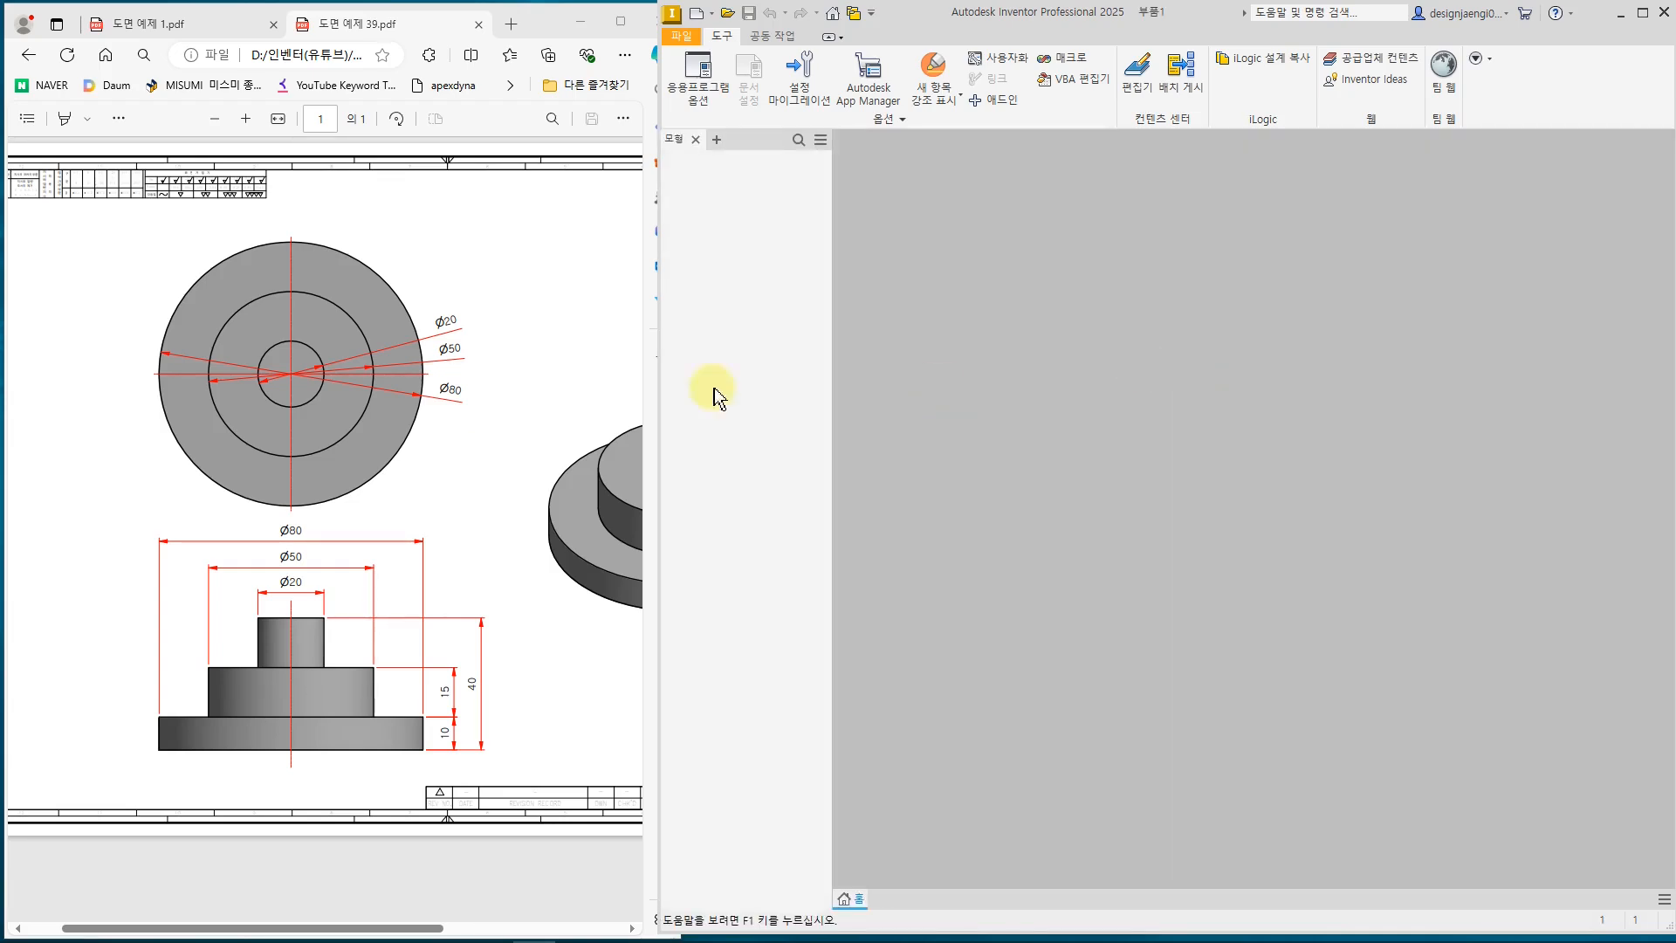
- Start a 2D sketch on the horizontal XZ origin plane of the new part
{"action": "left_click", "coordinate": [442, 411]}
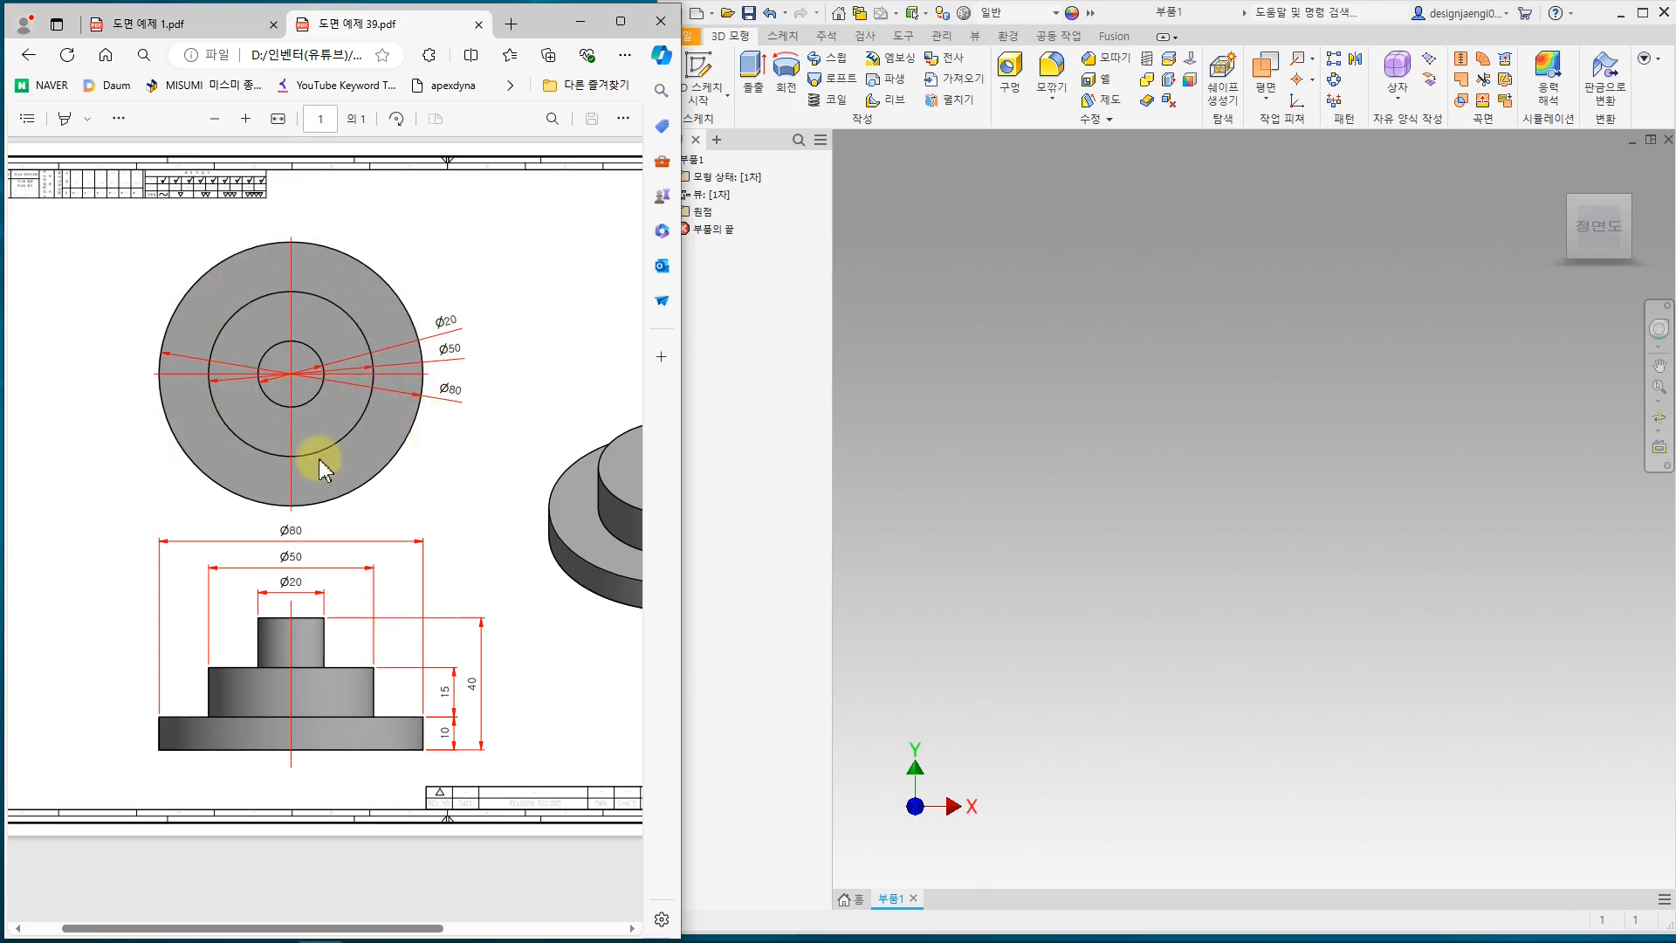
{"action": "left_click", "coordinate": [1066, 460]}
{"action": "left_click", "coordinate": [694, 63]}
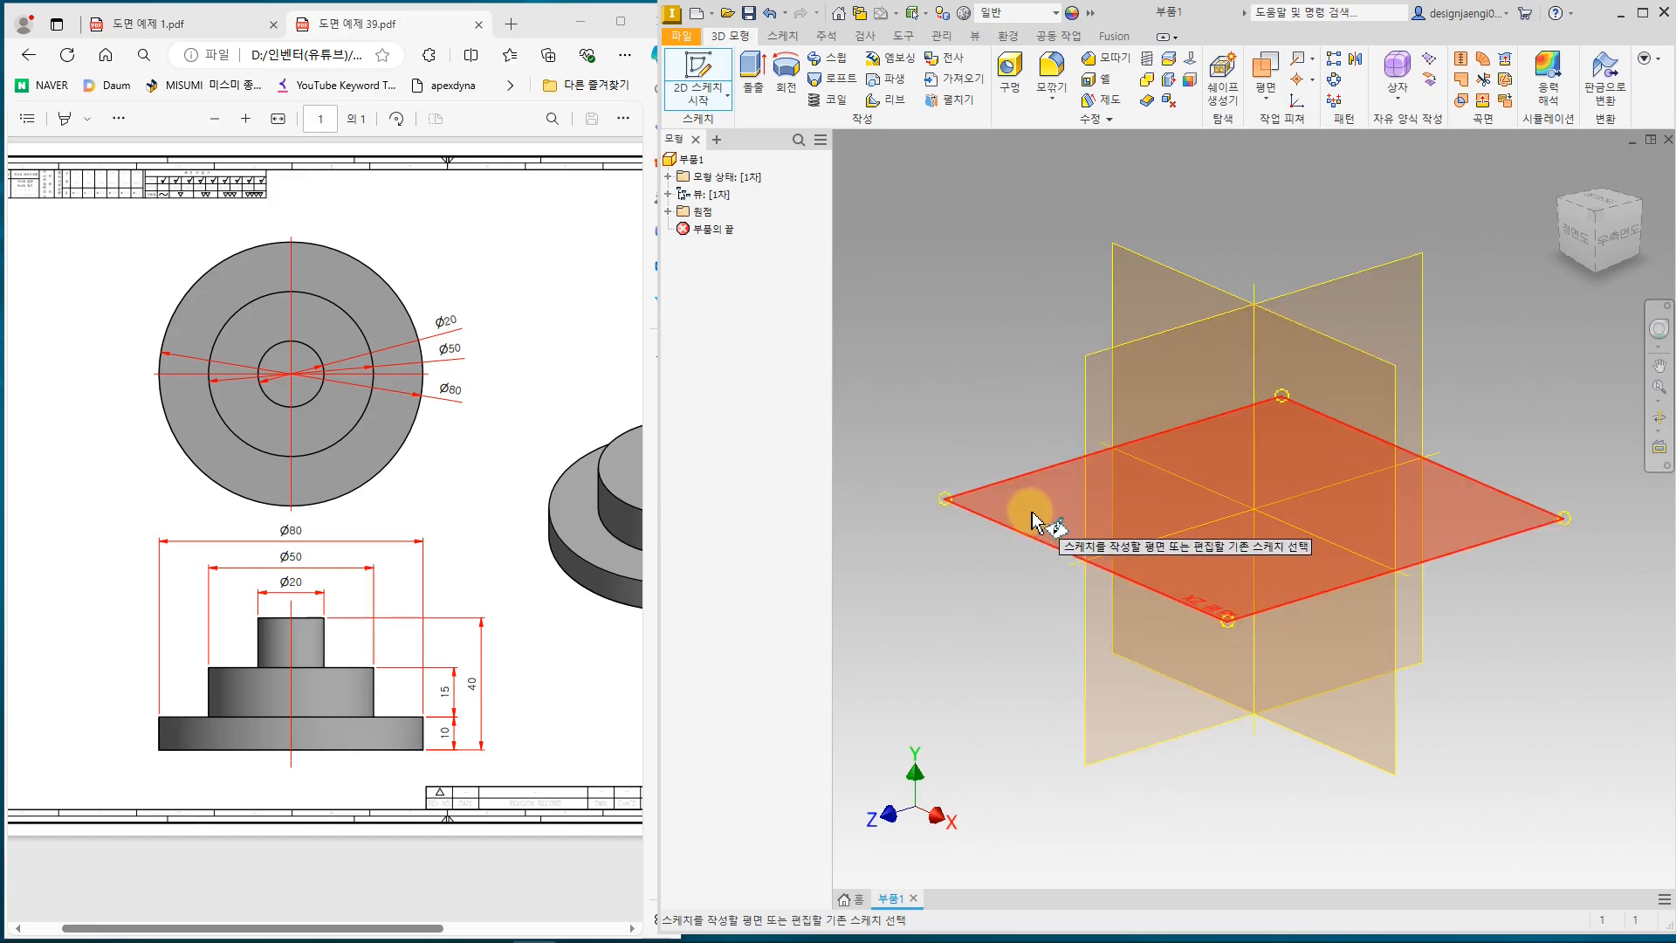
{"action": "left_click", "coordinate": [1032, 516]}
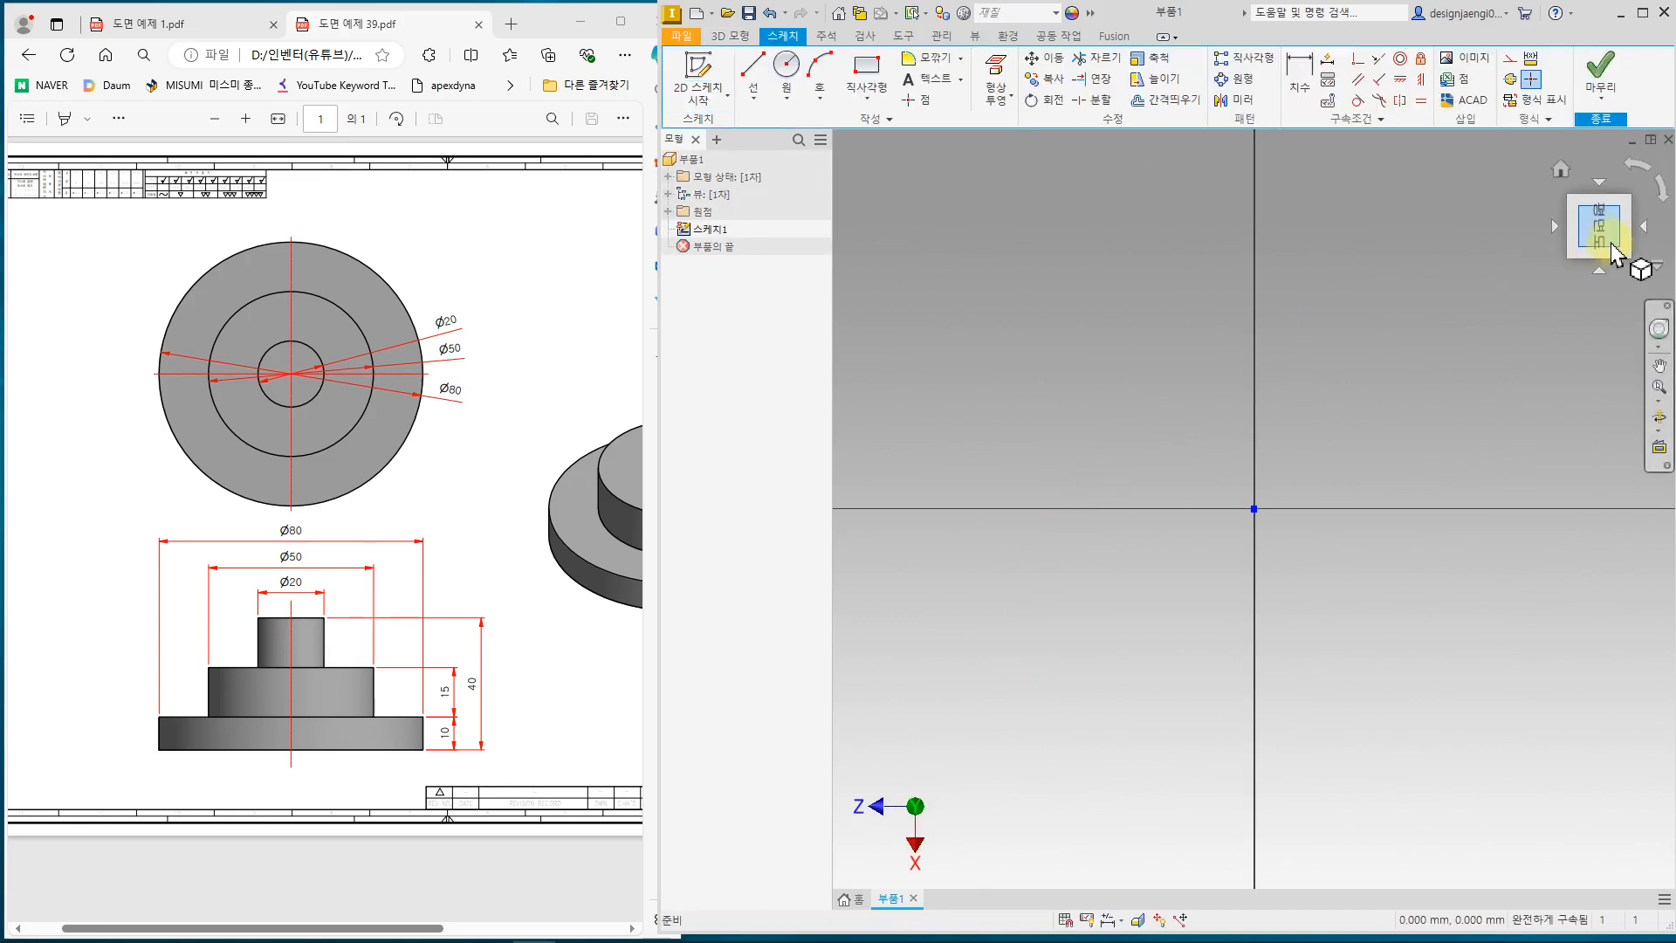
{"action": "mouse_move", "coordinate": [1616, 165]}
{"action": "left_mouse_down"}
{"action": "mouse_move", "coordinate": [1548, 218]}
{"action": "mouse_move", "coordinate": [1391, 407]}
{"action": "left_mouse_up"}
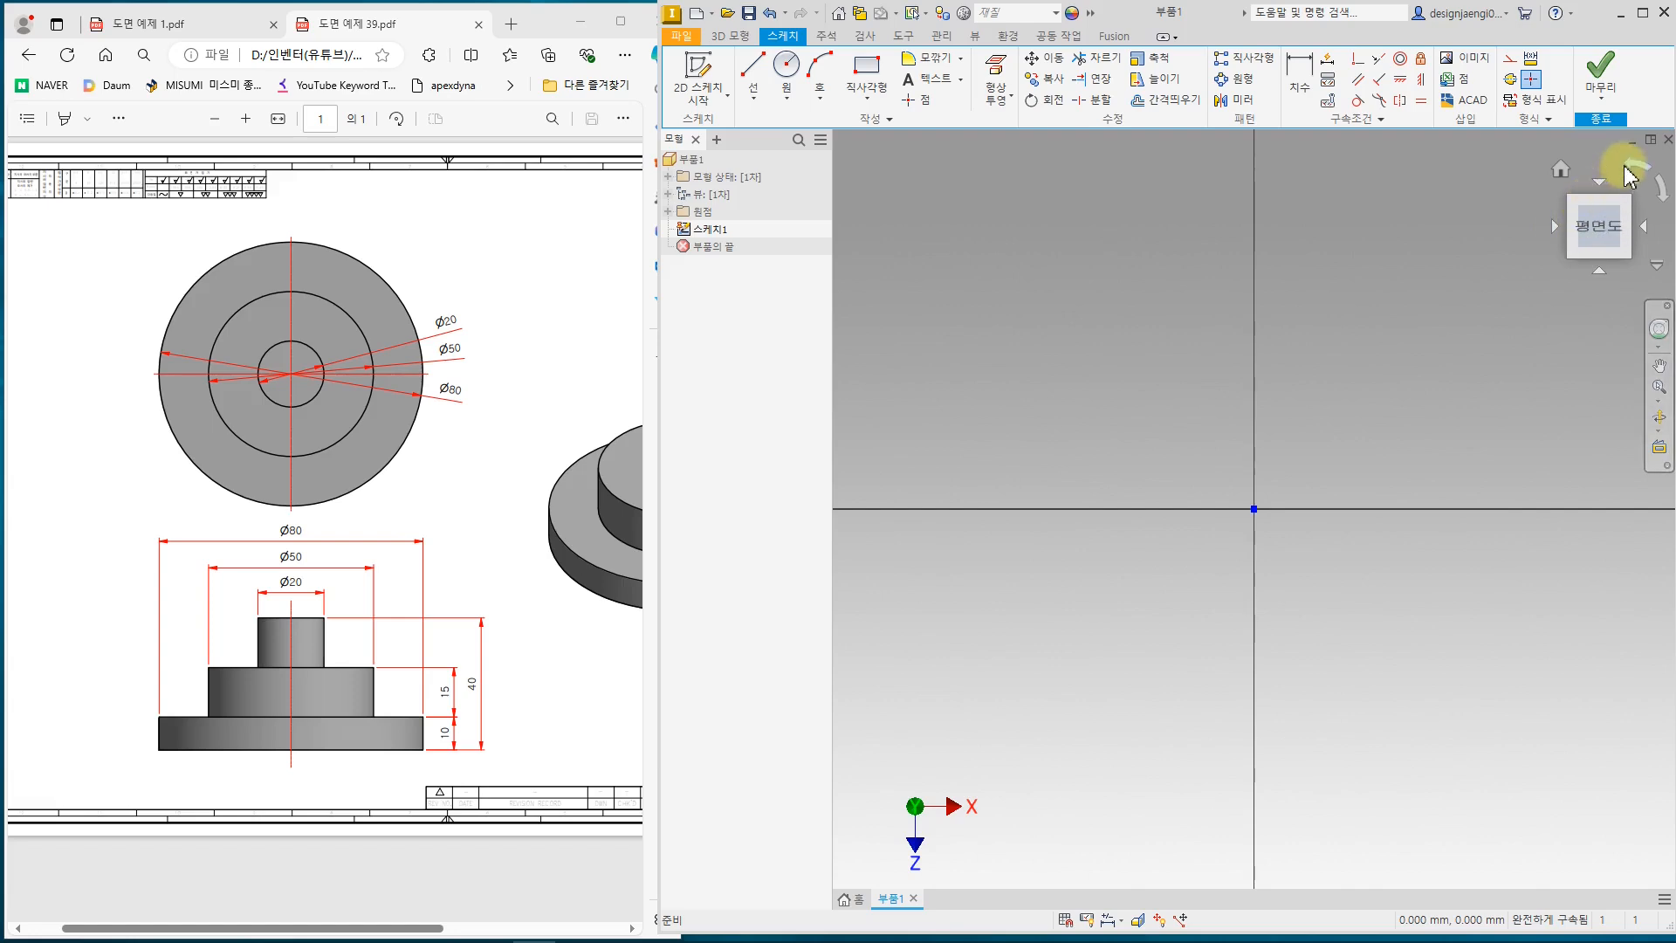
{"action": "left_click", "coordinate": [1097, 397]}
{"action": "left_click", "coordinate": [573, 358]}
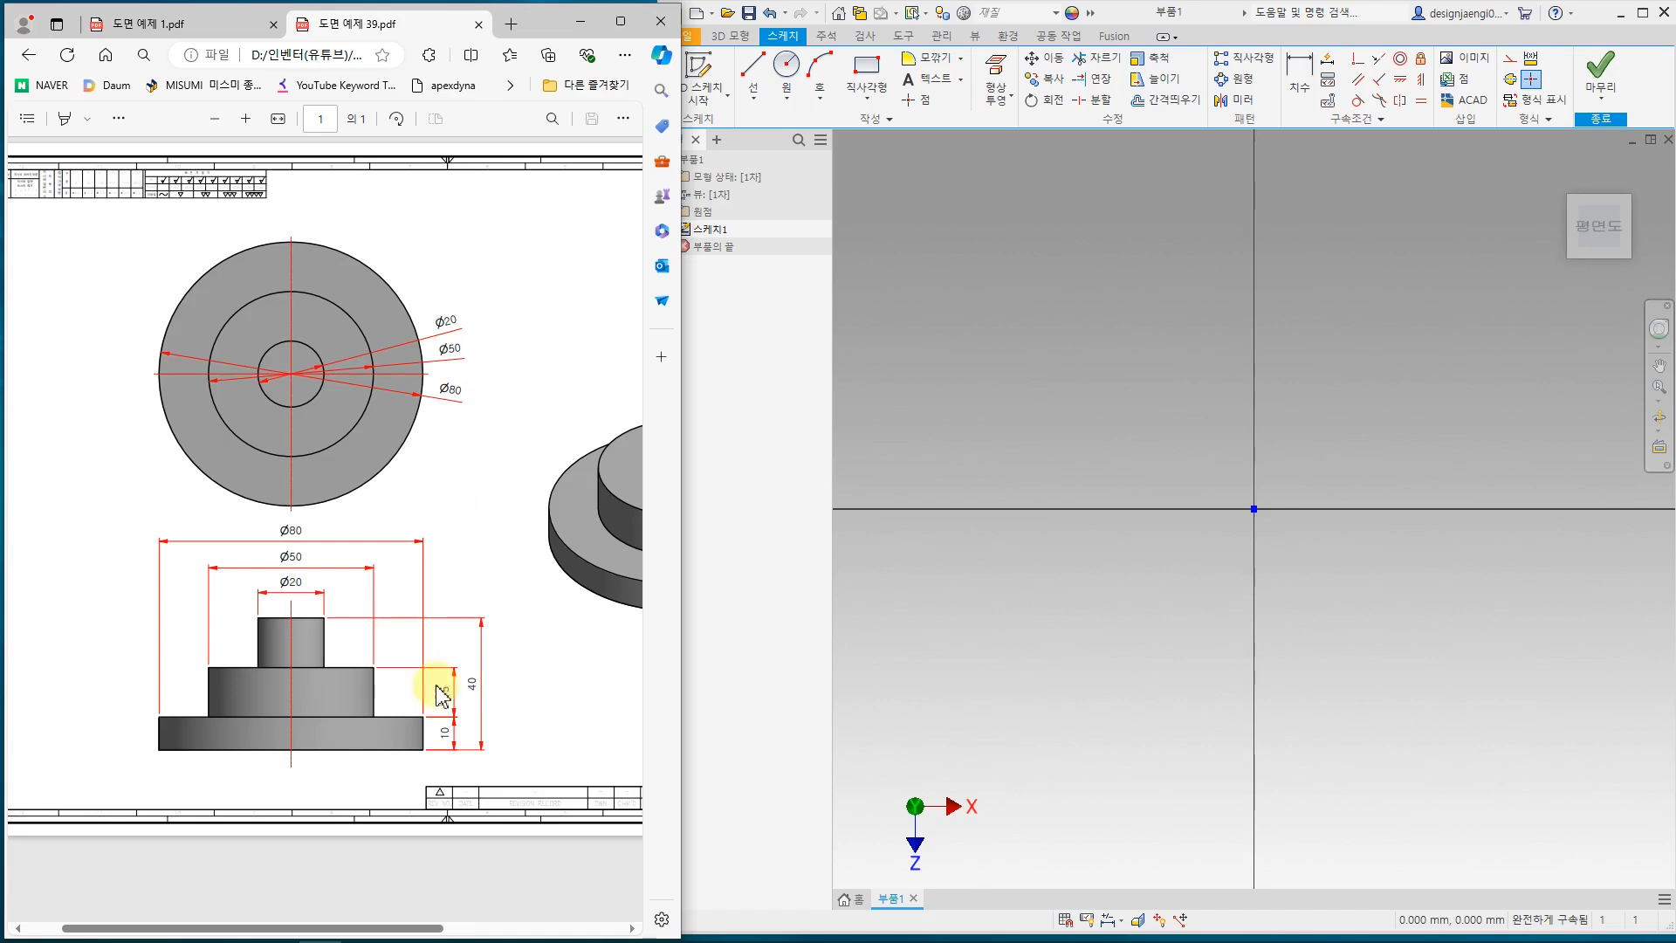
{"action": "left_click", "coordinate": [641, 529]}
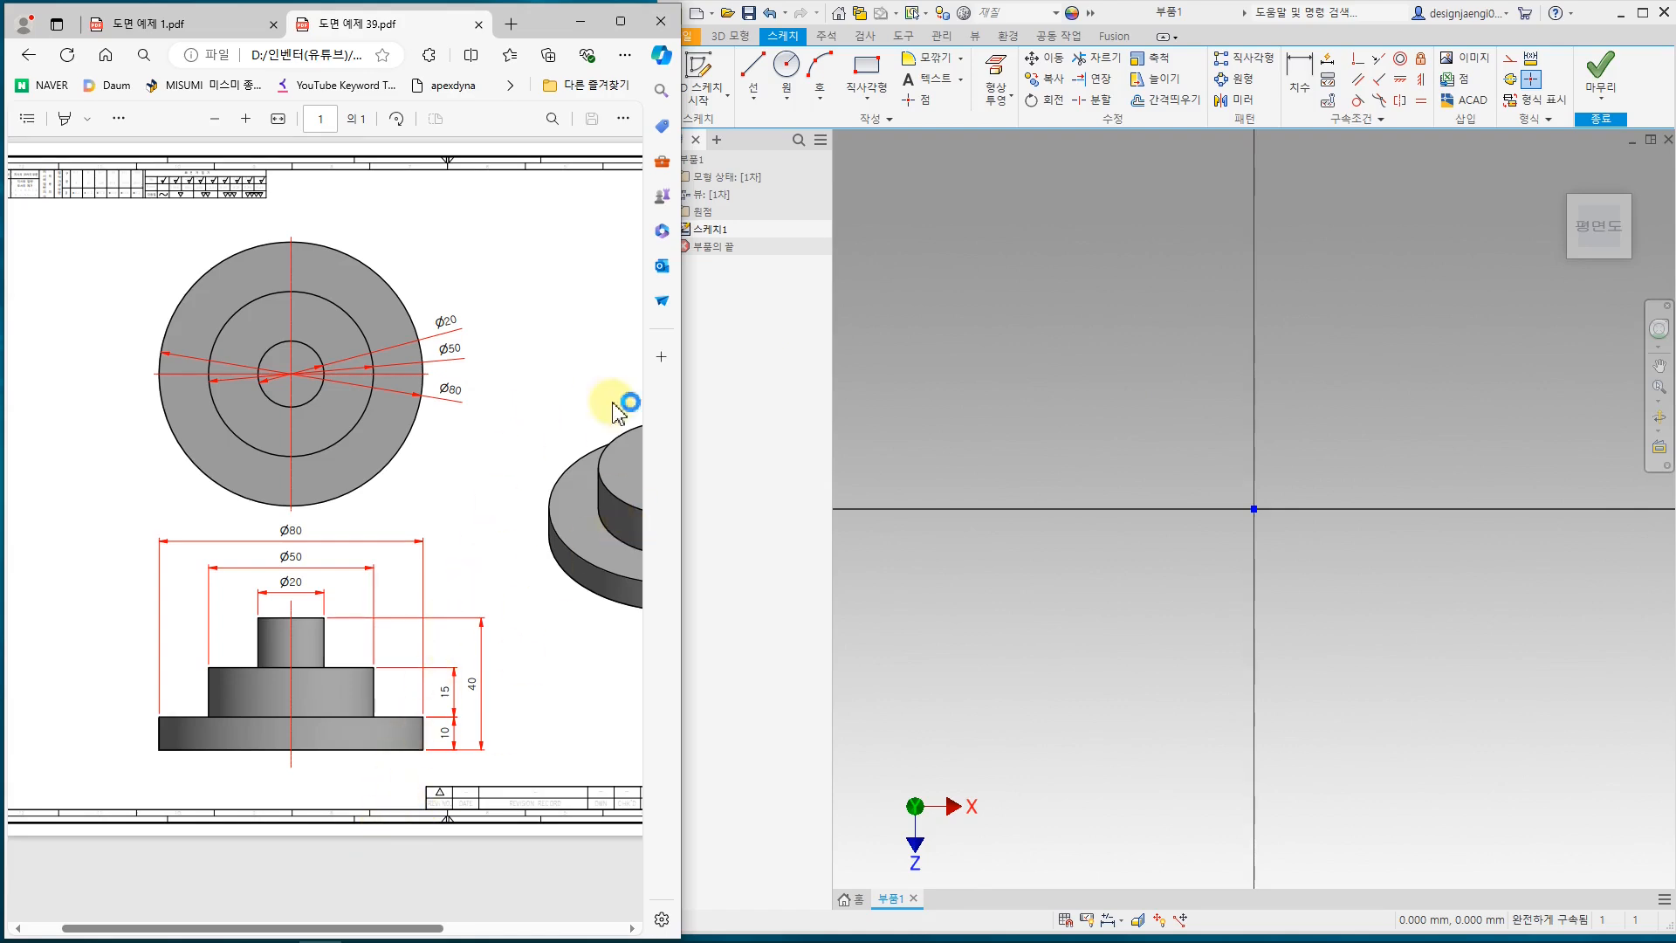
{"action": "left_click", "coordinate": [1021, 328]}
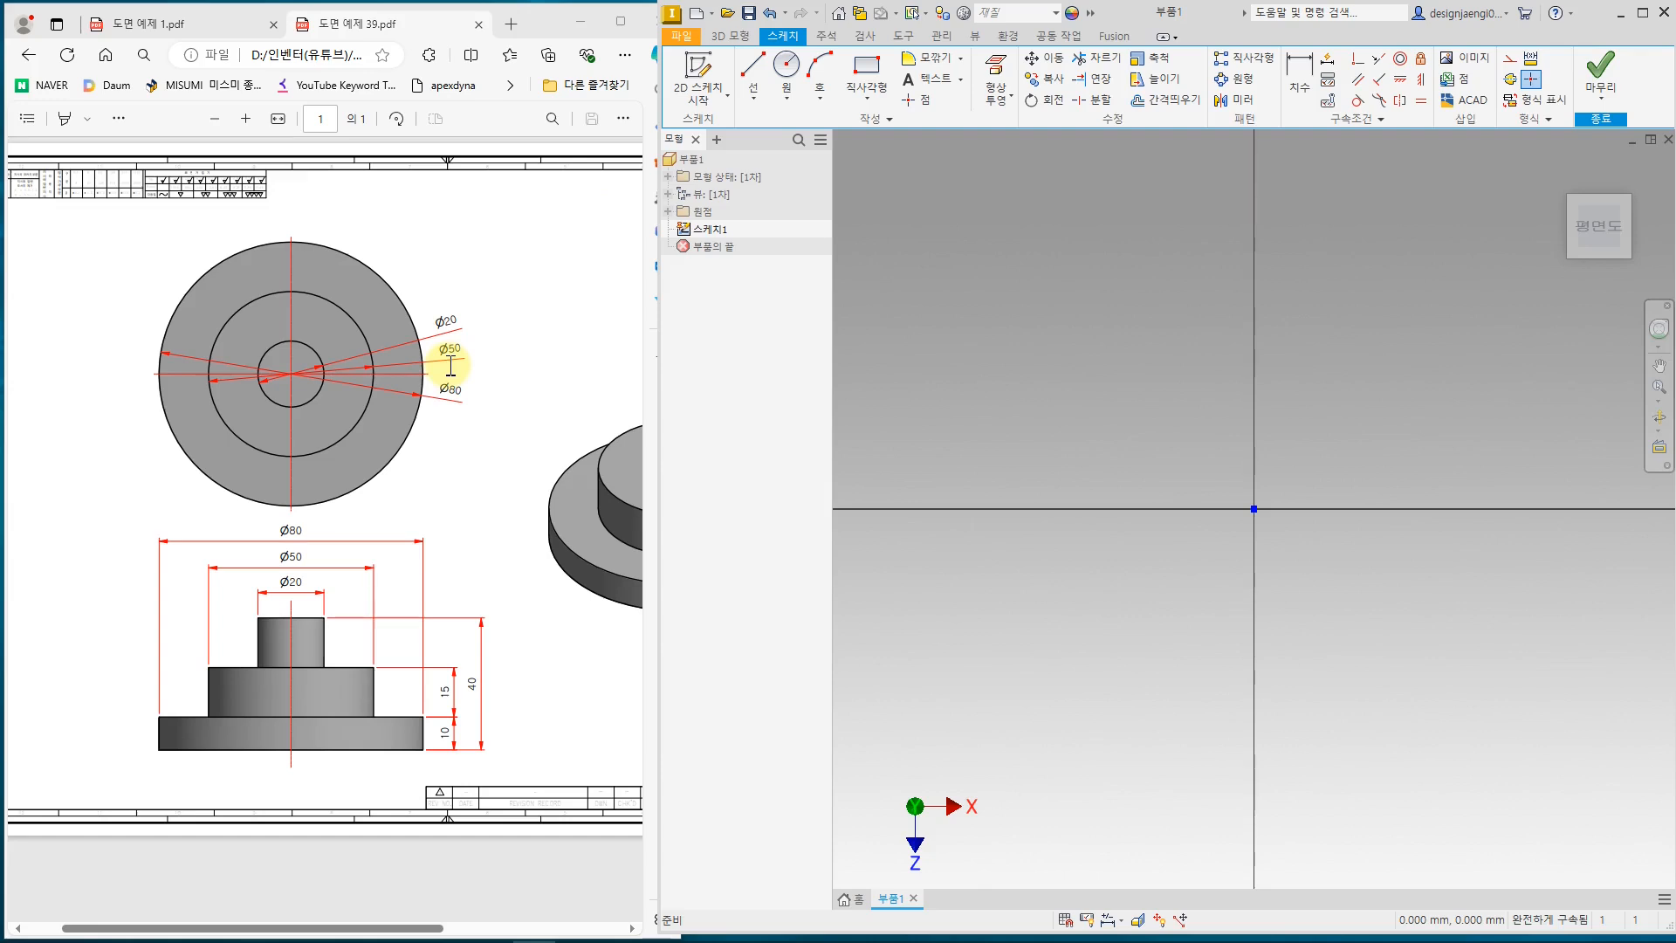
- Draw a circle about 174 mm in diameter, centred on the sketch origin
{"action": "left_click", "coordinate": [787, 69]}
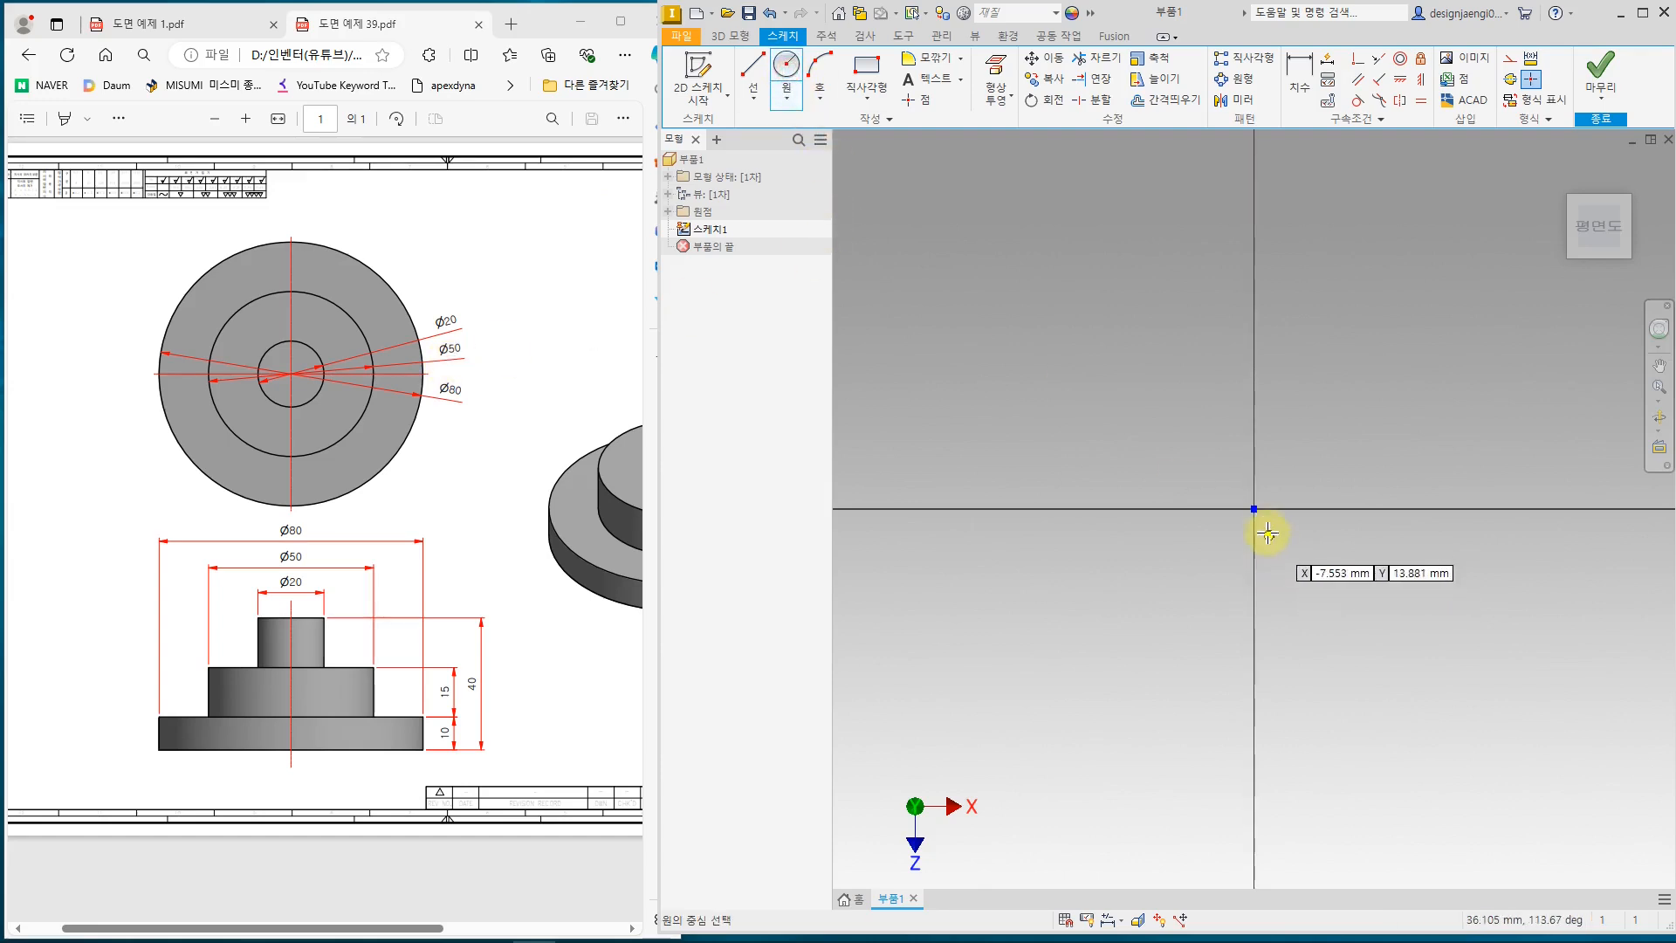
{"action": "left_click", "coordinate": [1254, 509]}
{"action": "left_click", "coordinate": [1385, 644]}
- Dimension the circle's diameter and set it to 80 mm
{"action": "left_click", "coordinate": [1299, 74]}
{"action": "left_click", "coordinate": [1360, 358]}
{"action": "left_click", "coordinate": [1433, 342]}
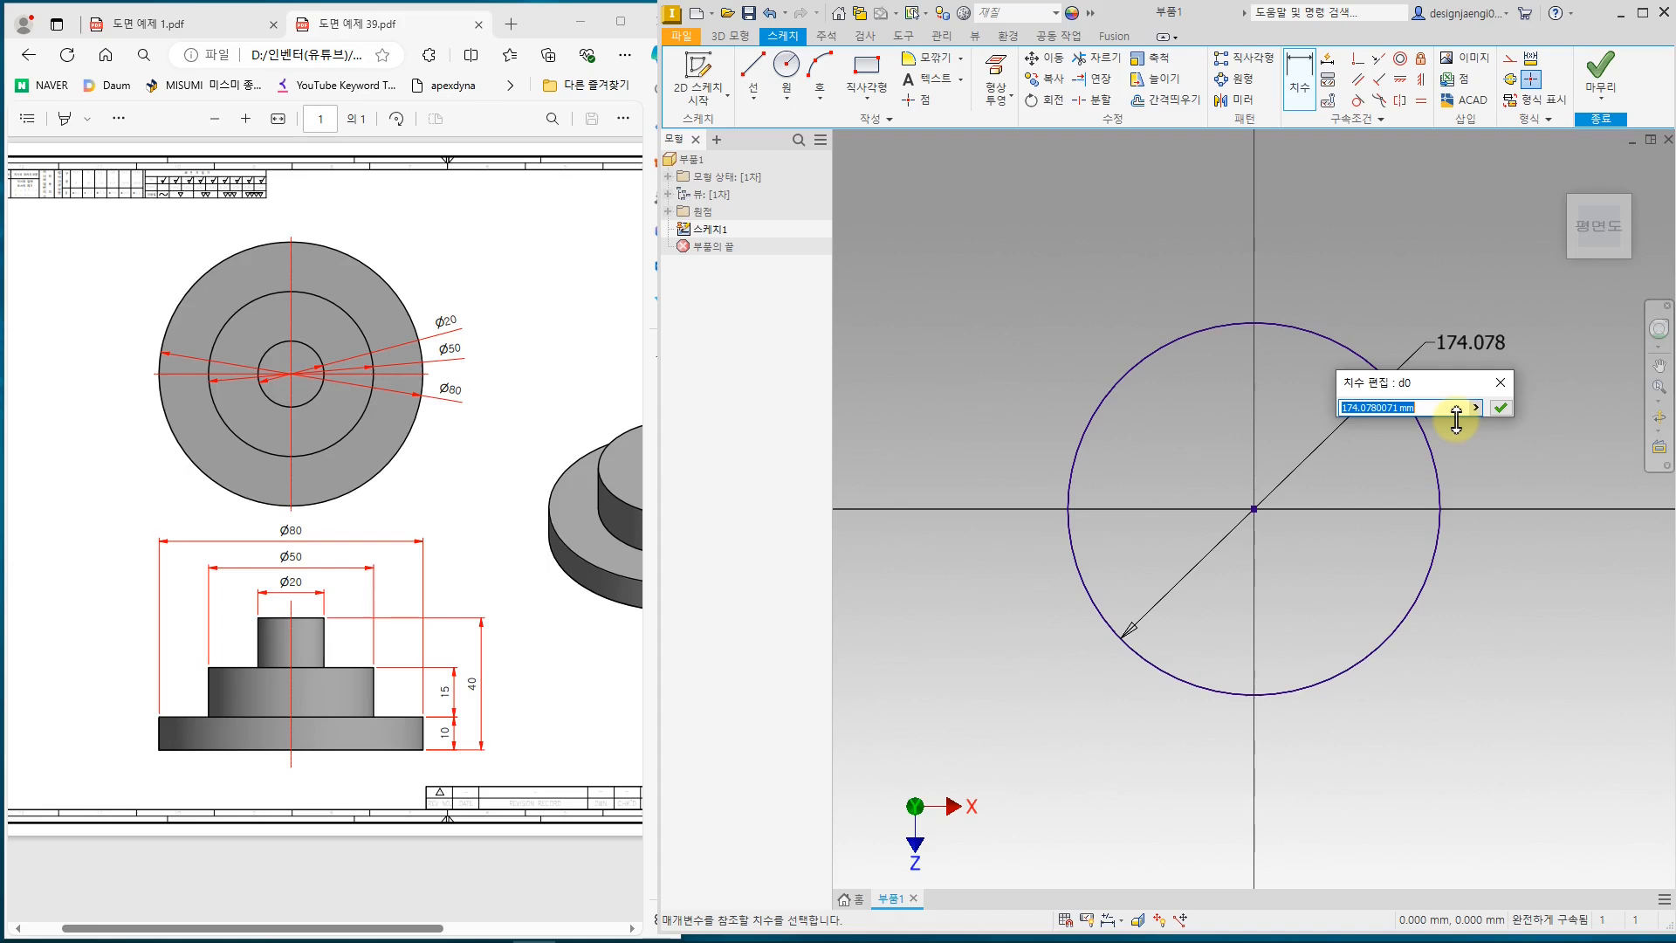
{"action": "type", "text": "80"}
{"action": "key", "text": "Return"}
{"action": "key", "text": "Escape"}
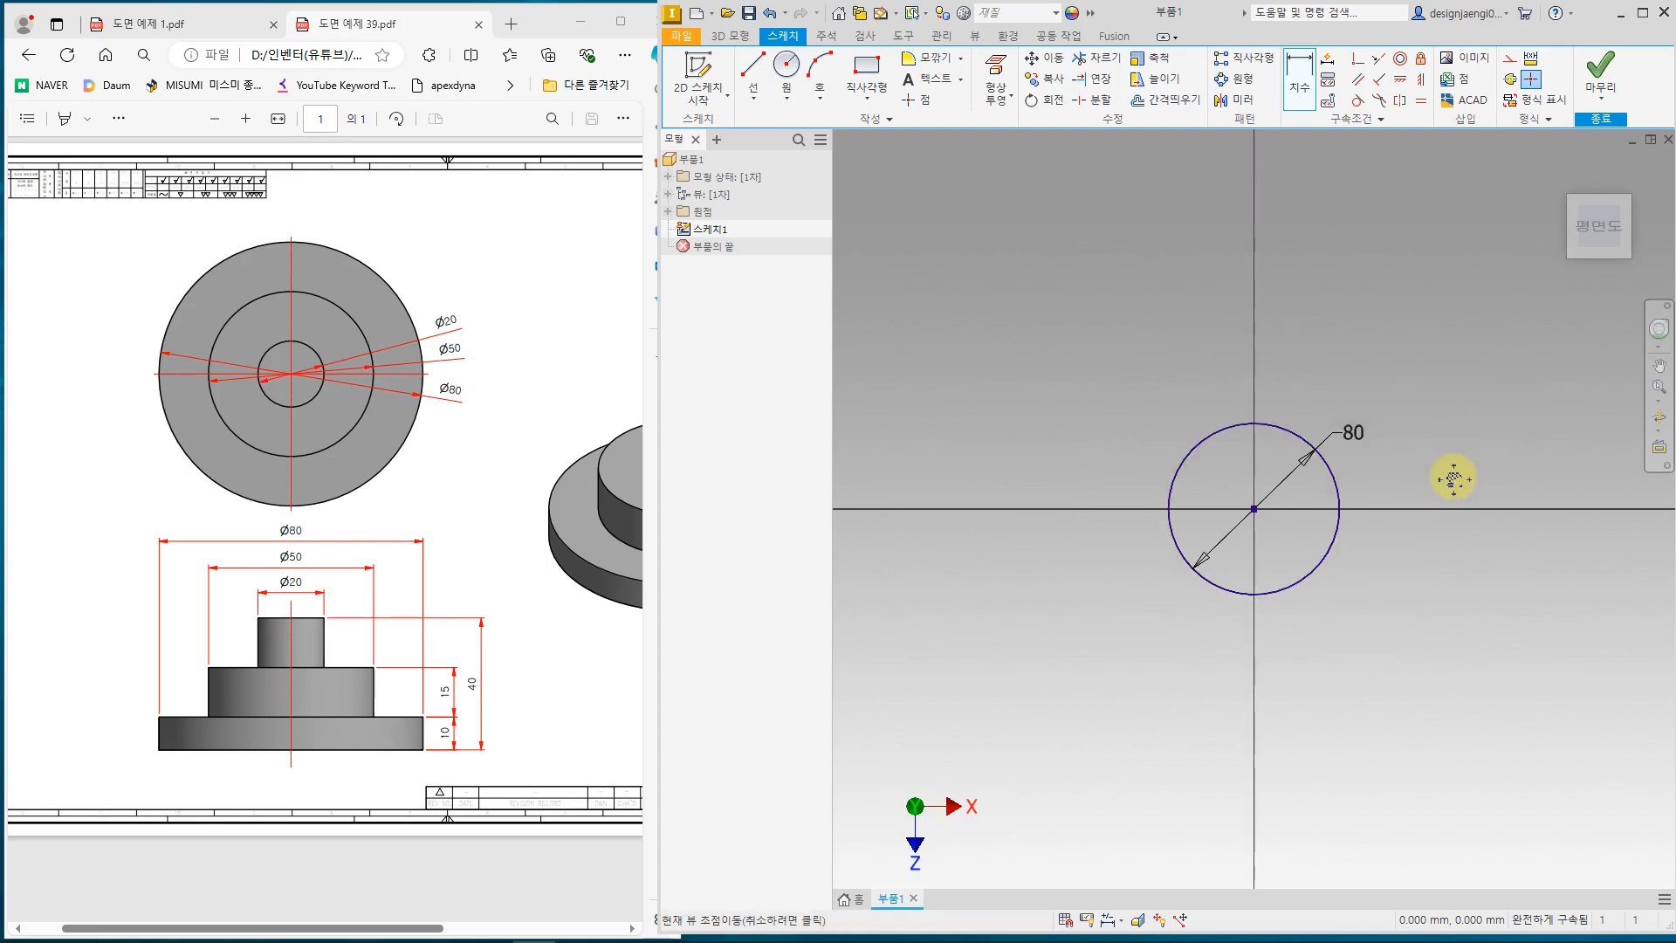
- Finish the sketch and extrude the 80 mm circle upward by 10 mm as a new solid
{"action": "left_click", "coordinate": [1600, 72]}
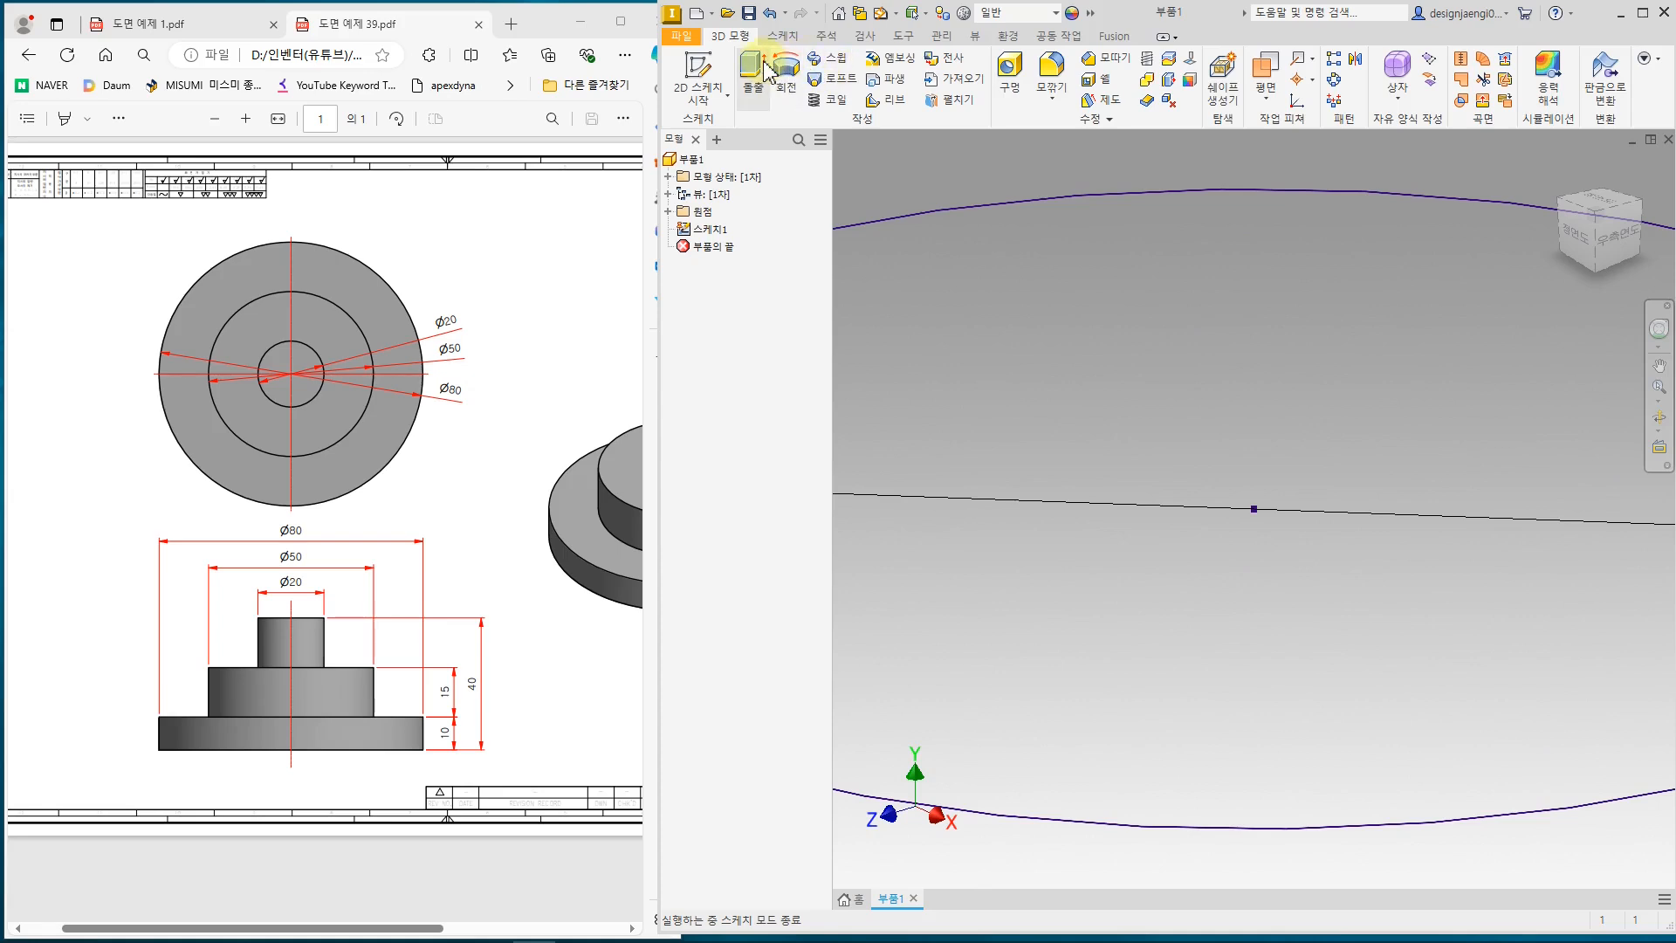
{"action": "left_click", "coordinate": [766, 71]}
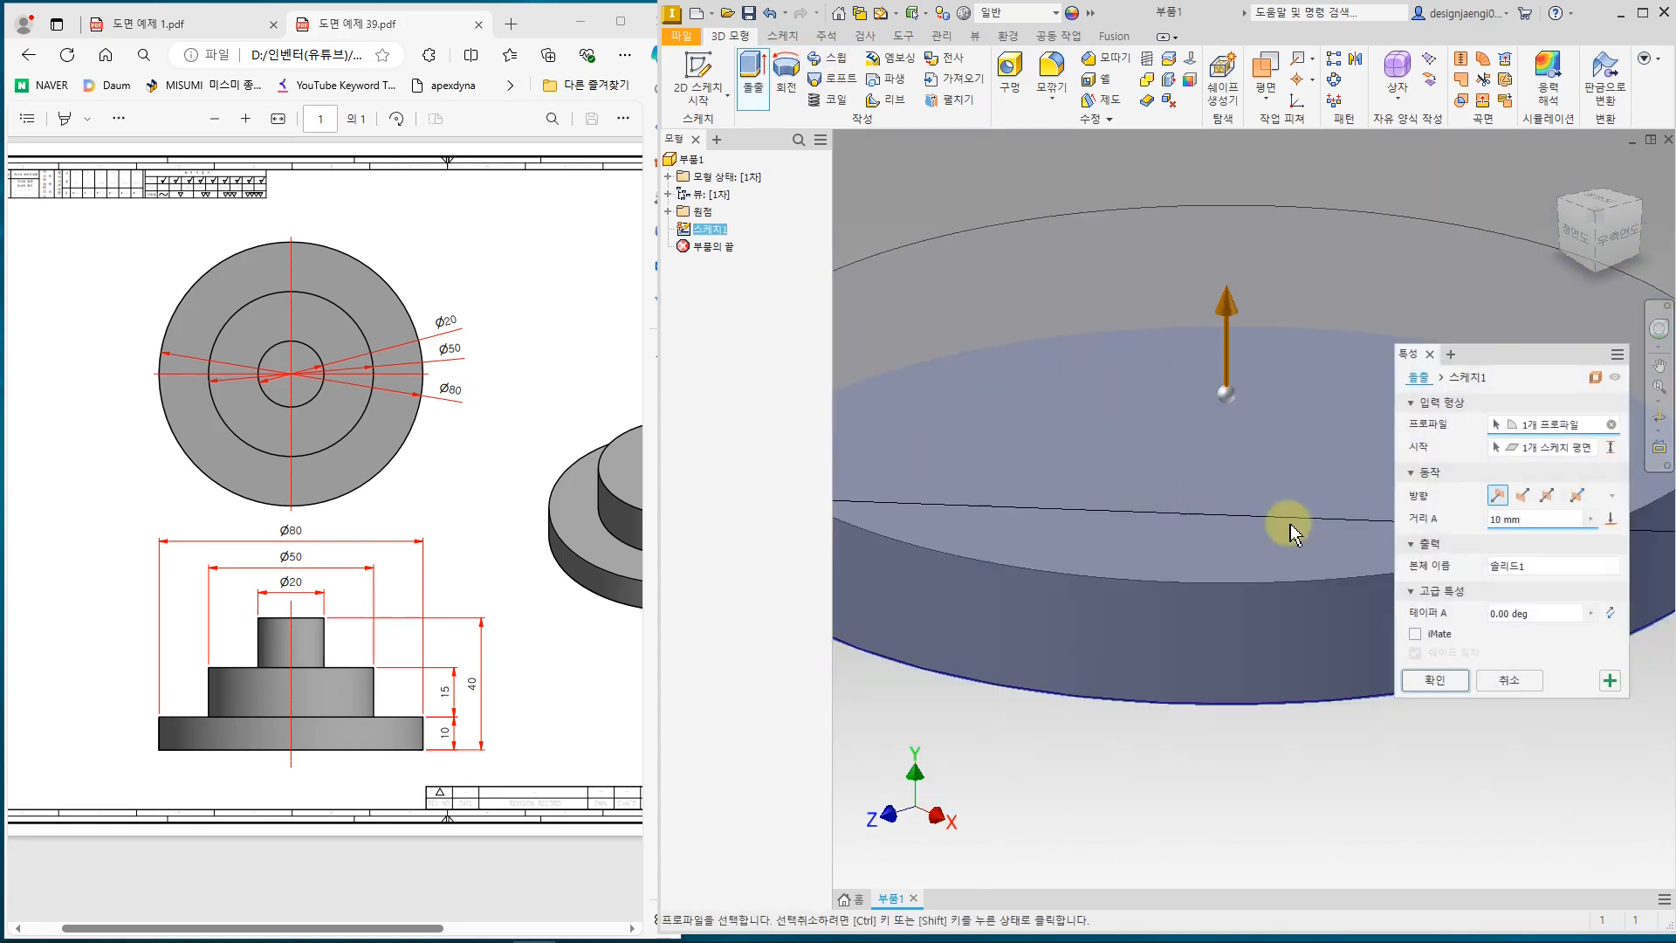
{"action": "left_click", "coordinate": [1469, 687]}
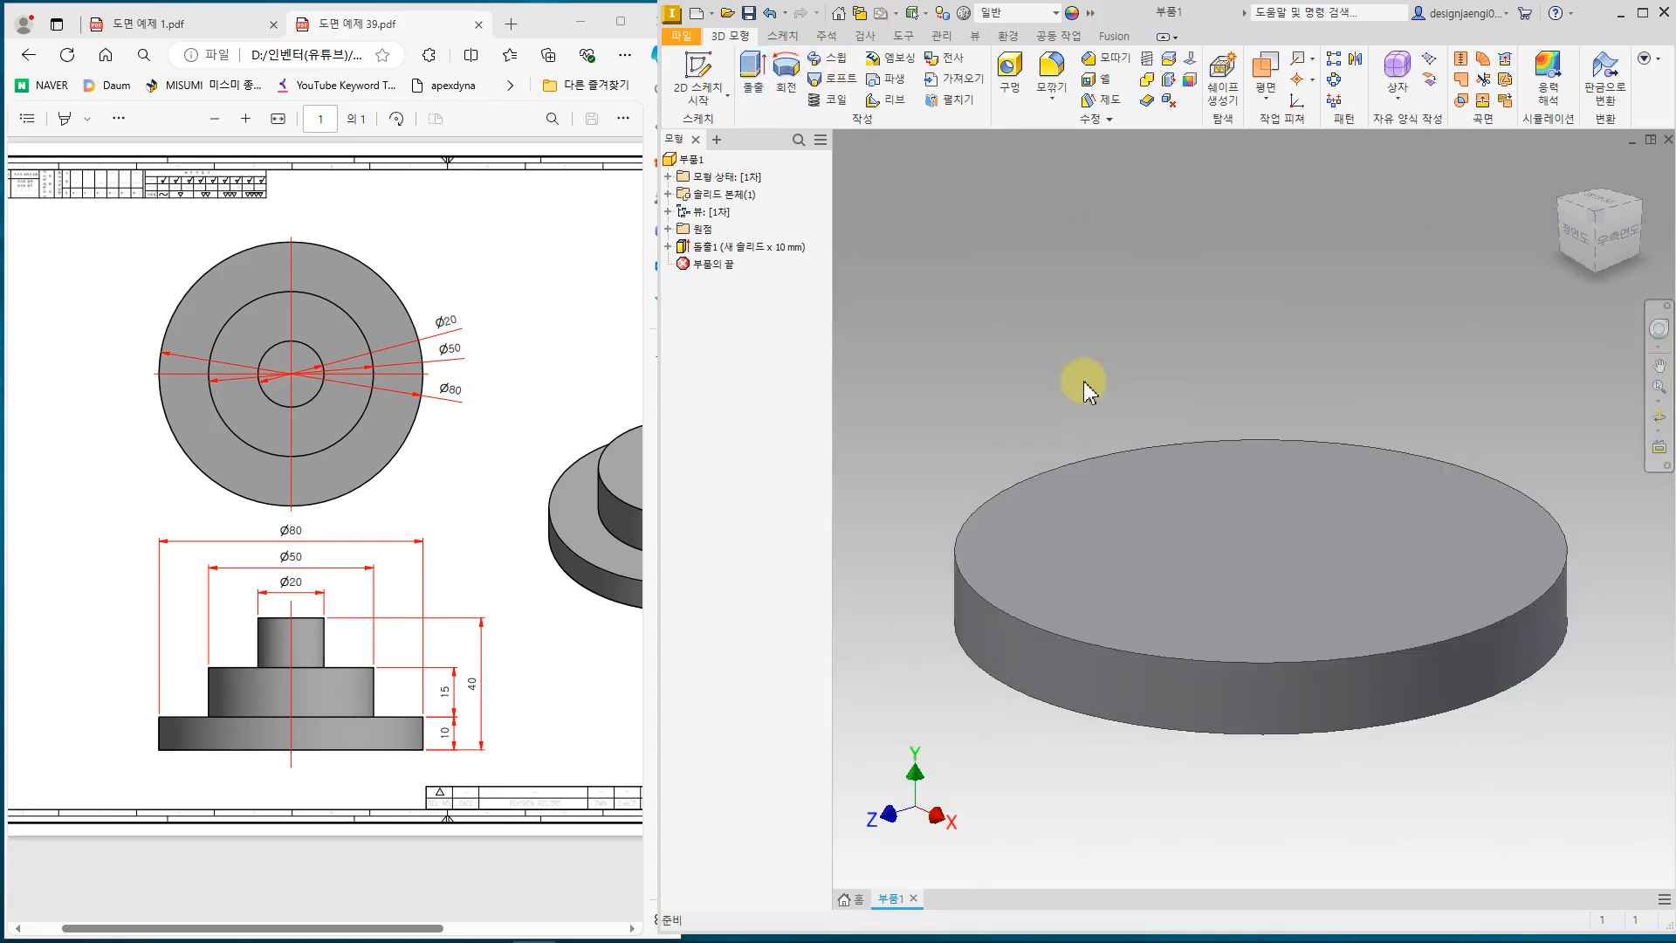
- Start a sketch on the base disc's top face and draw a circle about 32 mm in diameter centred on the origin
{"action": "left_click", "coordinate": [703, 83]}
{"action": "left_click", "coordinate": [1265, 546]}
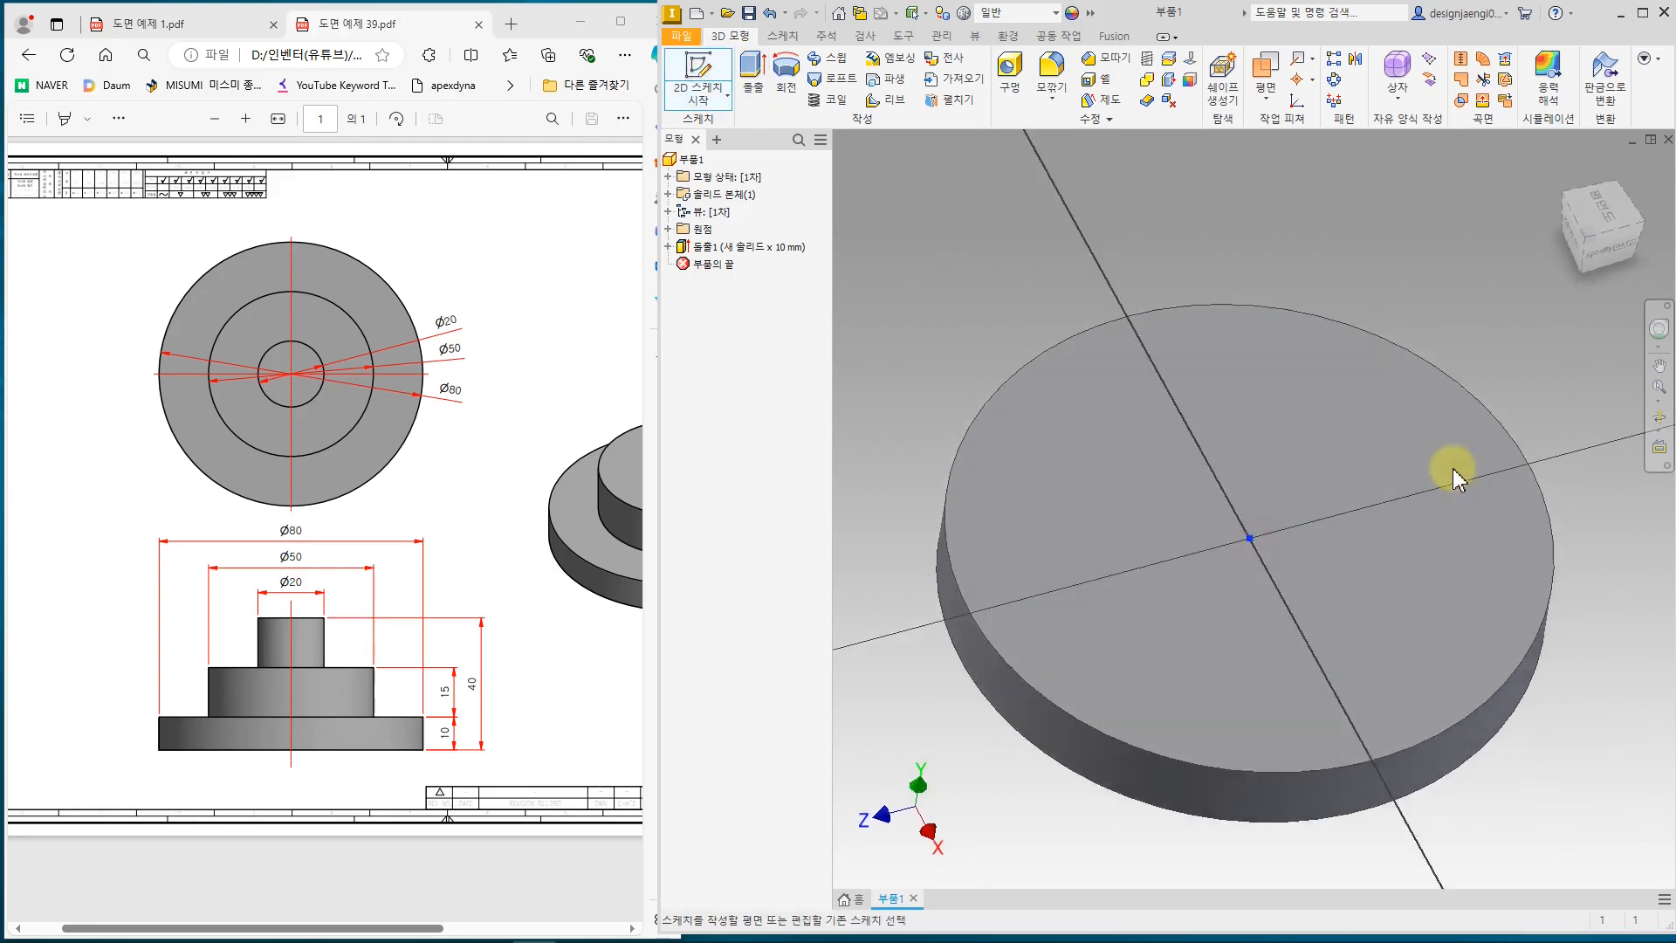
{"action": "left_click", "coordinate": [1643, 170]}
{"action": "left_click", "coordinate": [786, 65]}
{"action": "left_click", "coordinate": [1254, 508]}
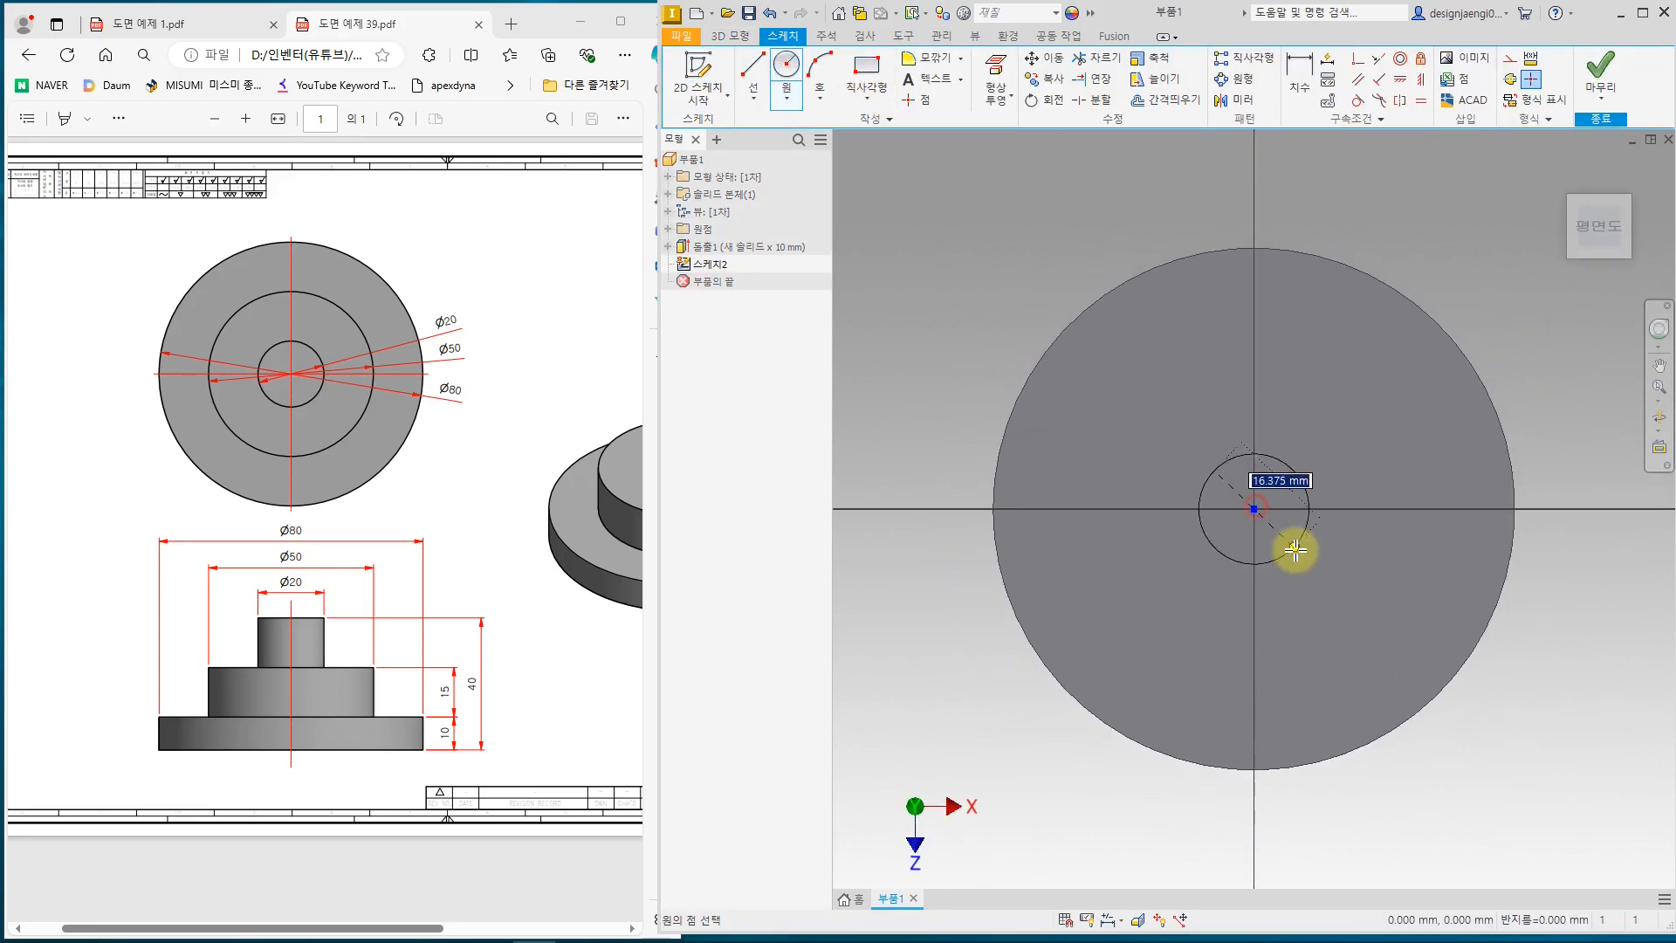
{"action": "left_click", "coordinate": [1321, 588]}
- Dimension the diameter of the circle on the base disc and set it to 50 mm
{"action": "left_click", "coordinate": [1303, 79]}
{"action": "left_click", "coordinate": [1322, 425]}
{"action": "left_click", "coordinate": [1388, 387]}
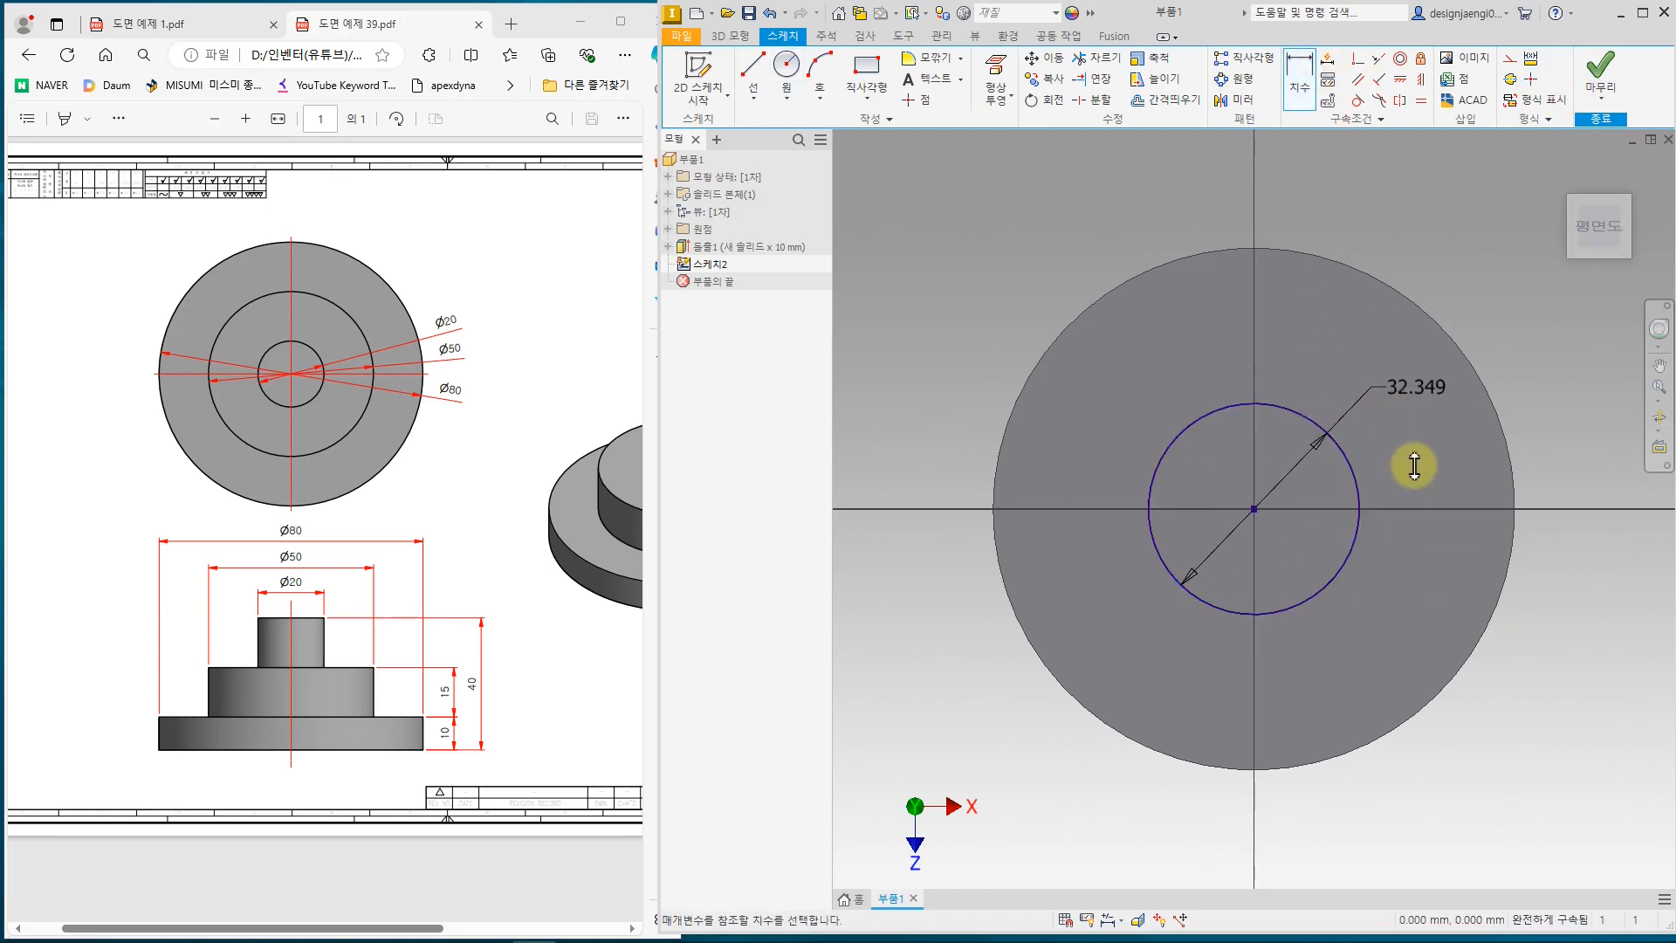
{"action": "type", "text": "50"}
{"action": "key", "text": "Return"}
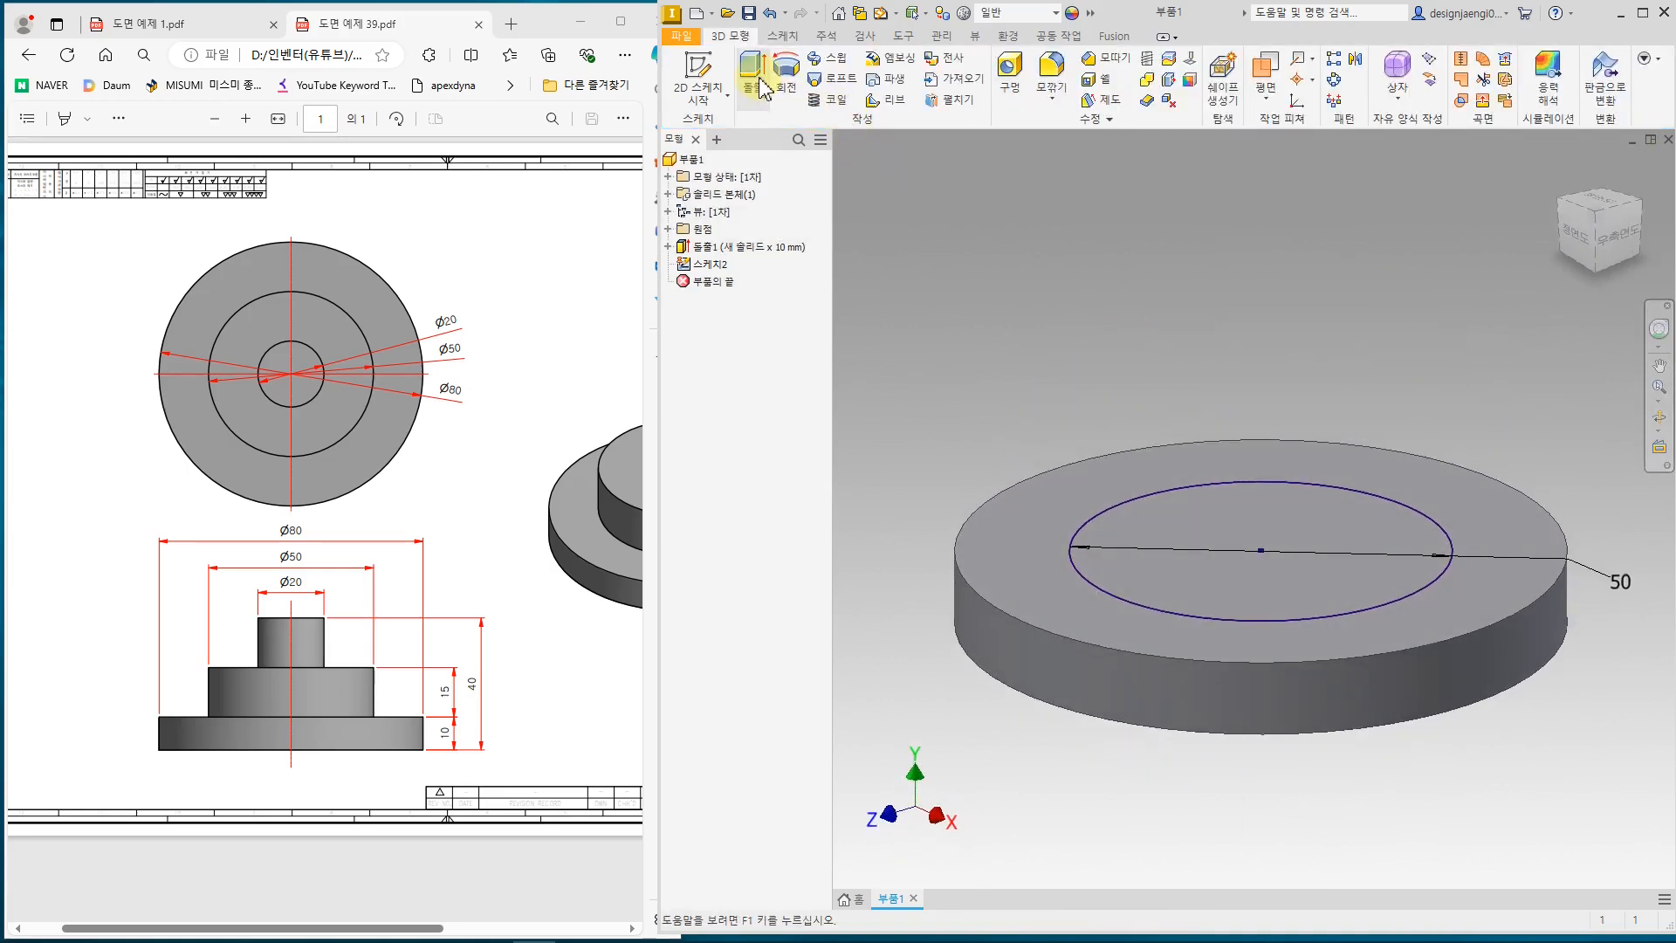
- Extrude the 50 mm circle upward by 15 mm, joined to the base disc
{"action": "left_click", "coordinate": [749, 72]}
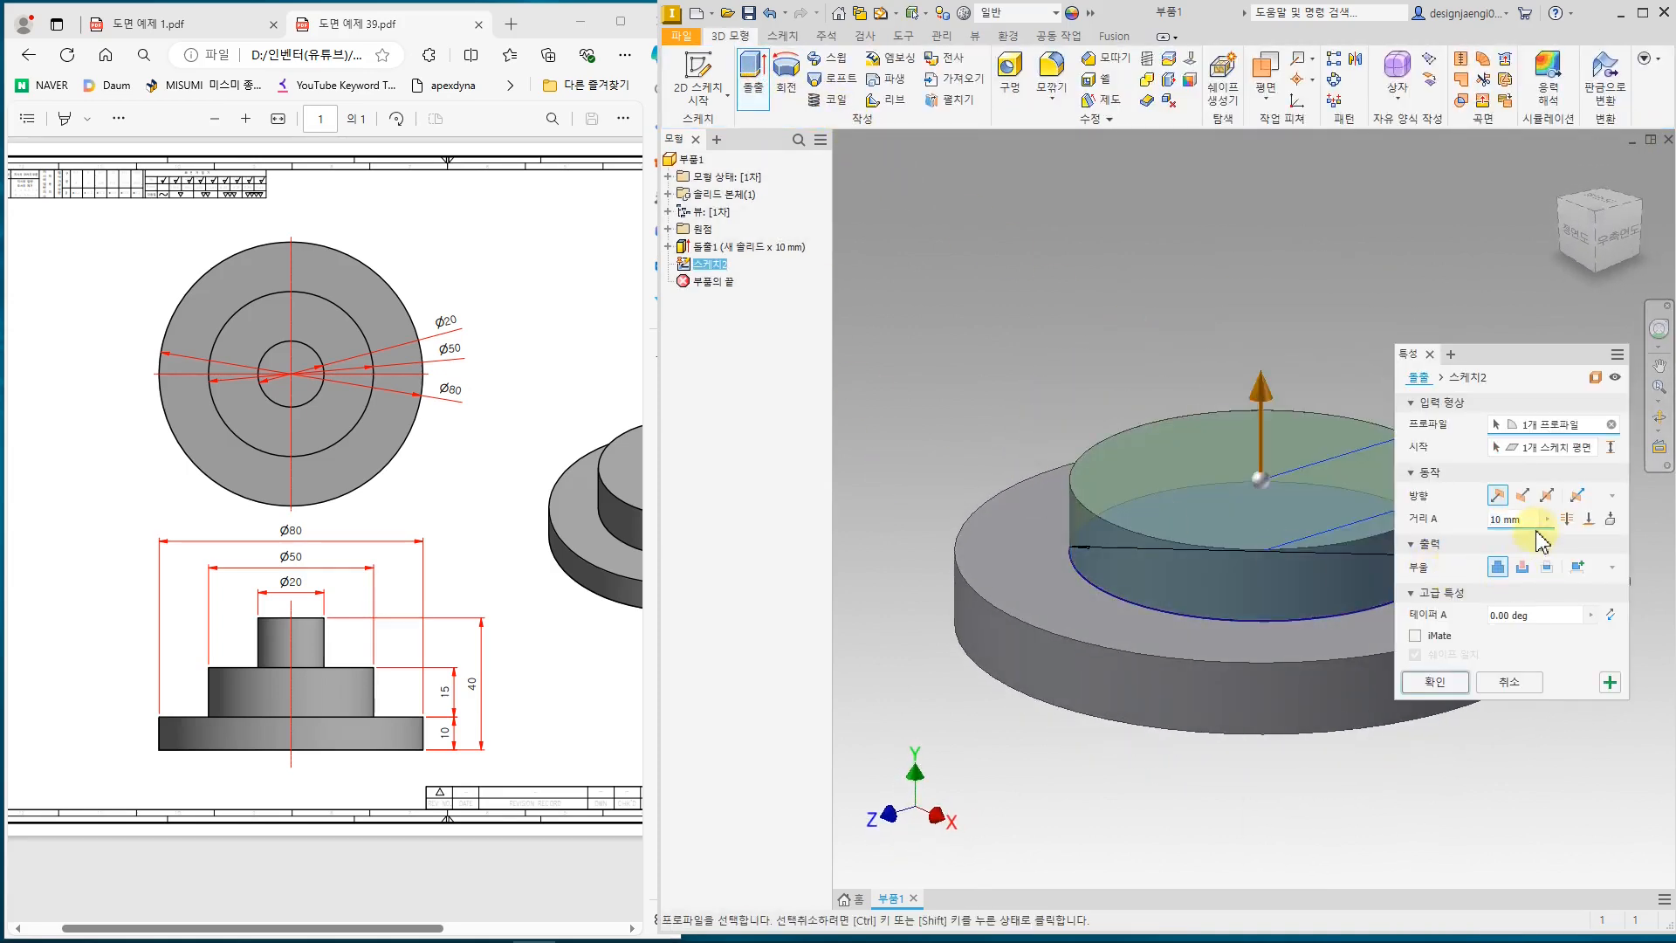
{"action": "type", "text": "15"}
{"action": "key", "text": "Return"}
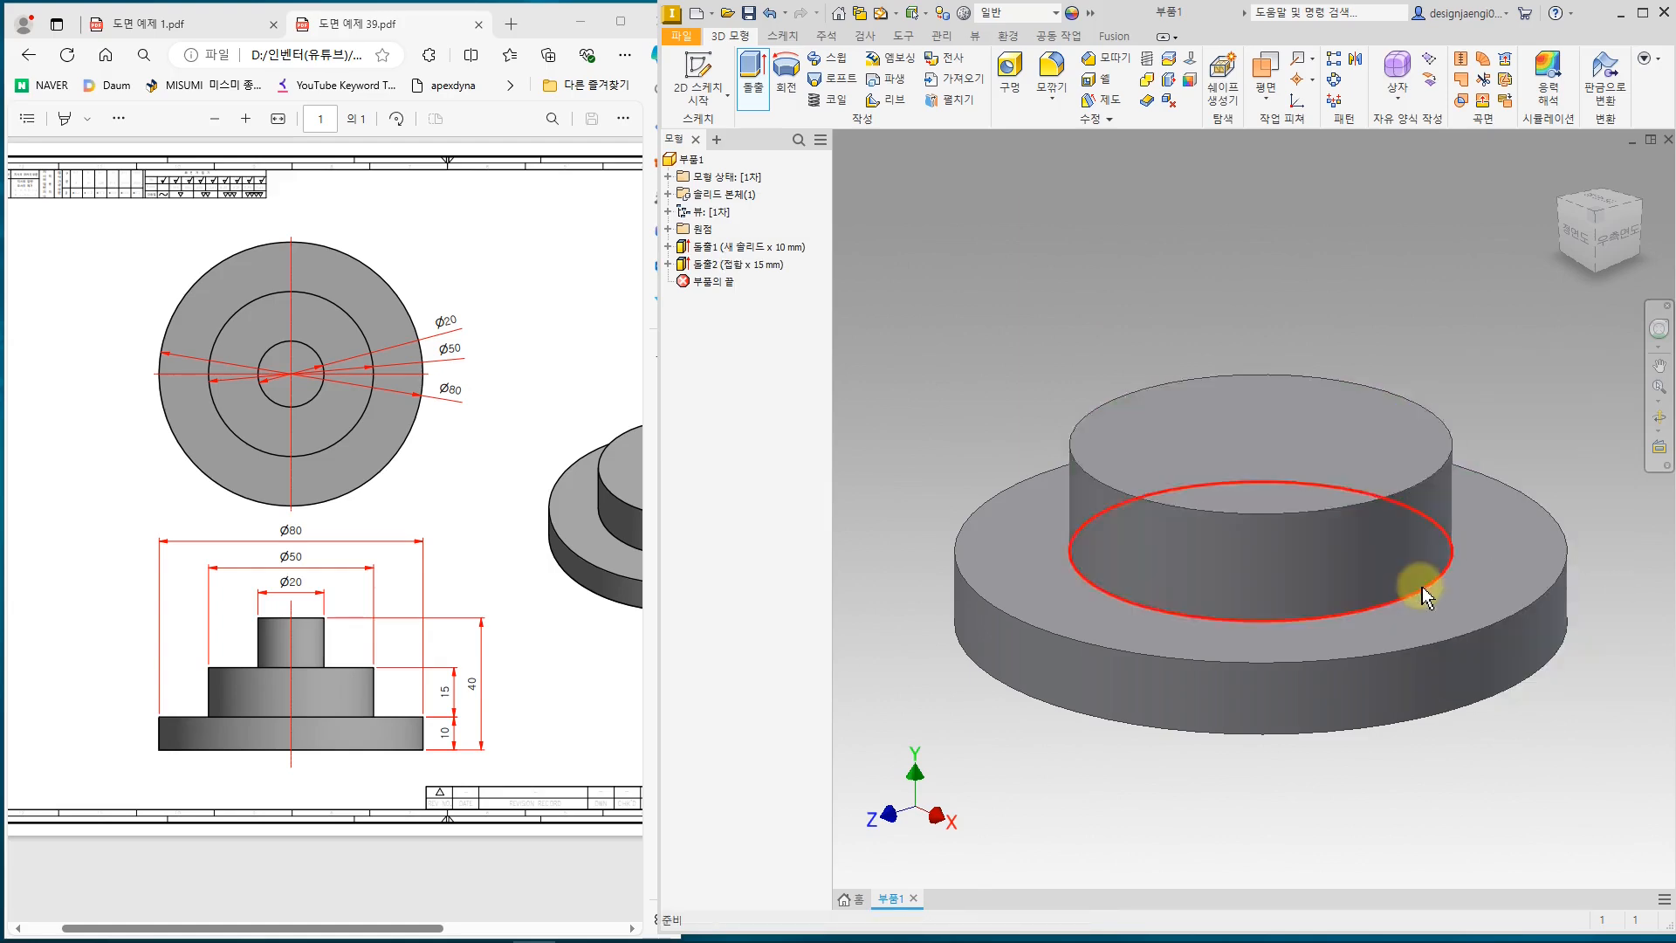
- Start a sketch on the middle cylinder's top face and draw a circle about 19 mm in diameter centred on the origin
{"action": "left_click", "coordinate": [1235, 450]}
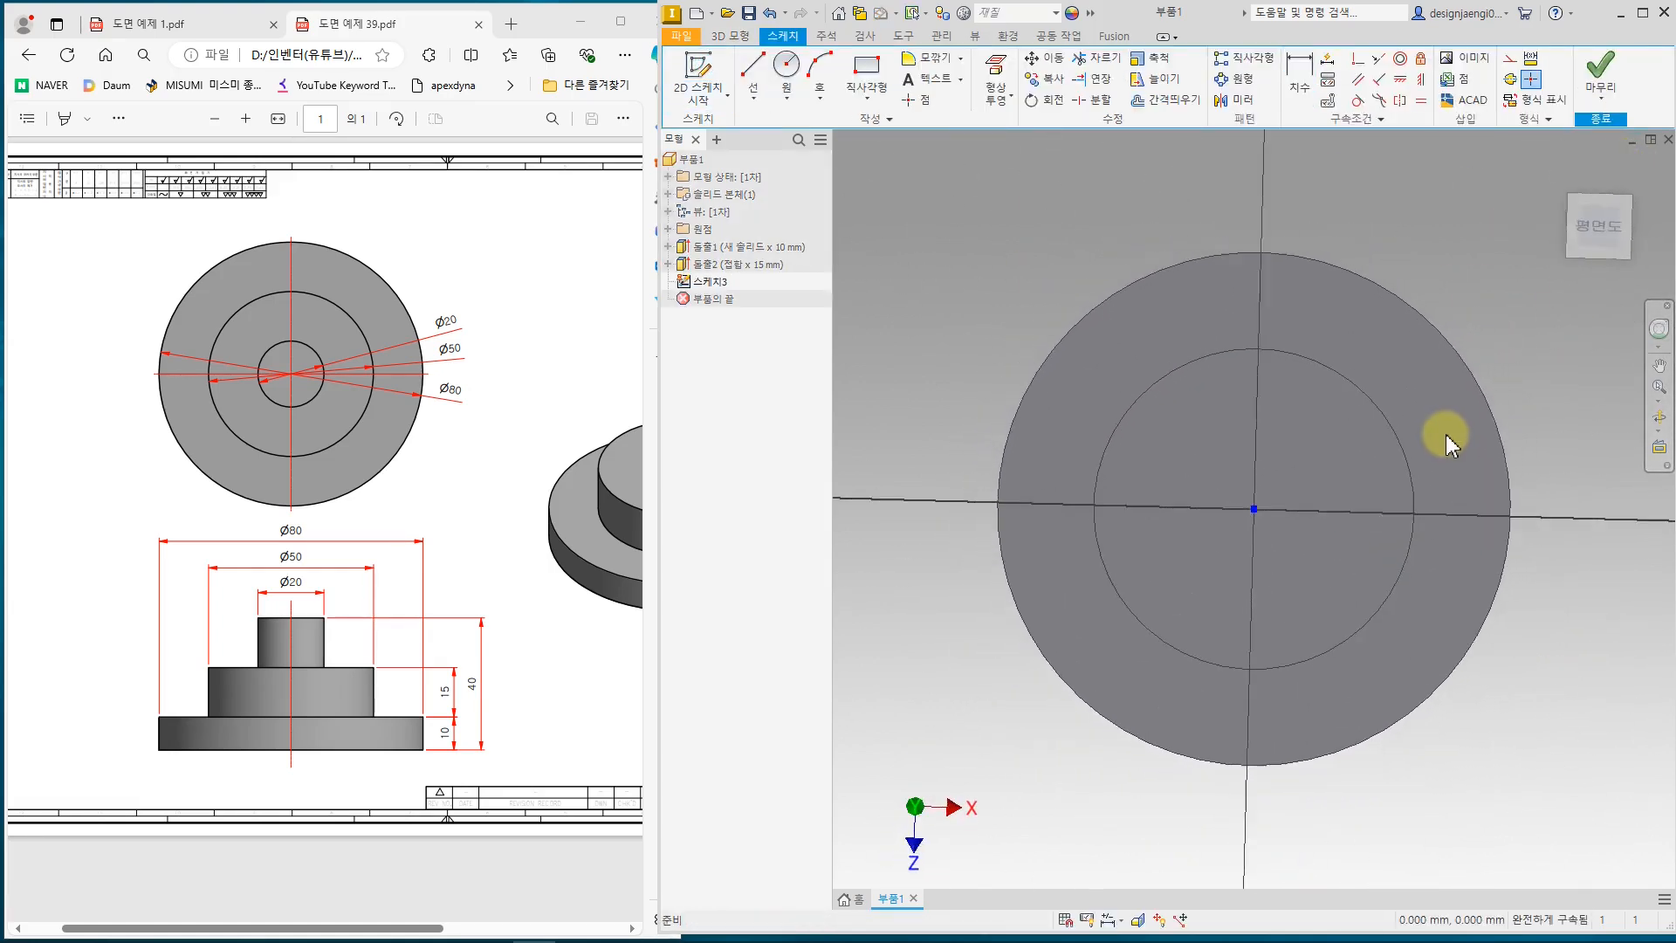
{"action": "left_click", "coordinate": [800, 78]}
{"action": "left_click", "coordinate": [1253, 508]}
{"action": "left_click", "coordinate": [1298, 552]}
- Dimension the diameter of the circle on the middle cylinder and set it to 20 mm
{"action": "left_click", "coordinate": [1299, 78]}
{"action": "left_click", "coordinate": [1309, 471]}
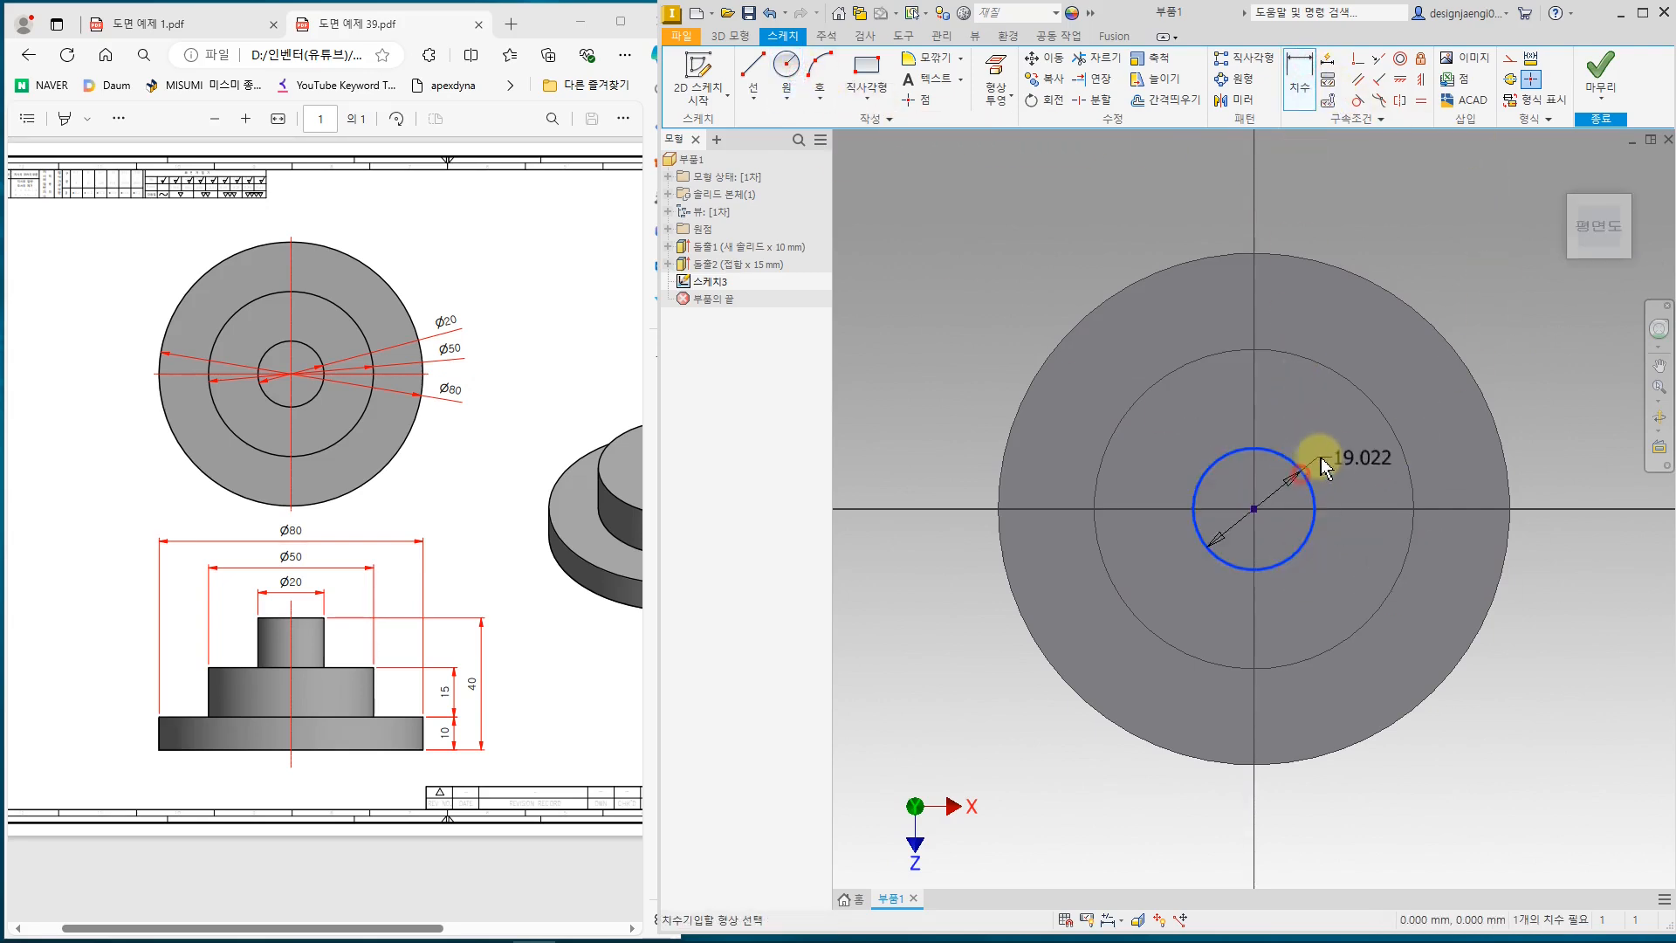
{"action": "left_click", "coordinate": [1345, 451]}
{"action": "type", "text": "20"}
{"action": "key", "text": "Return"}
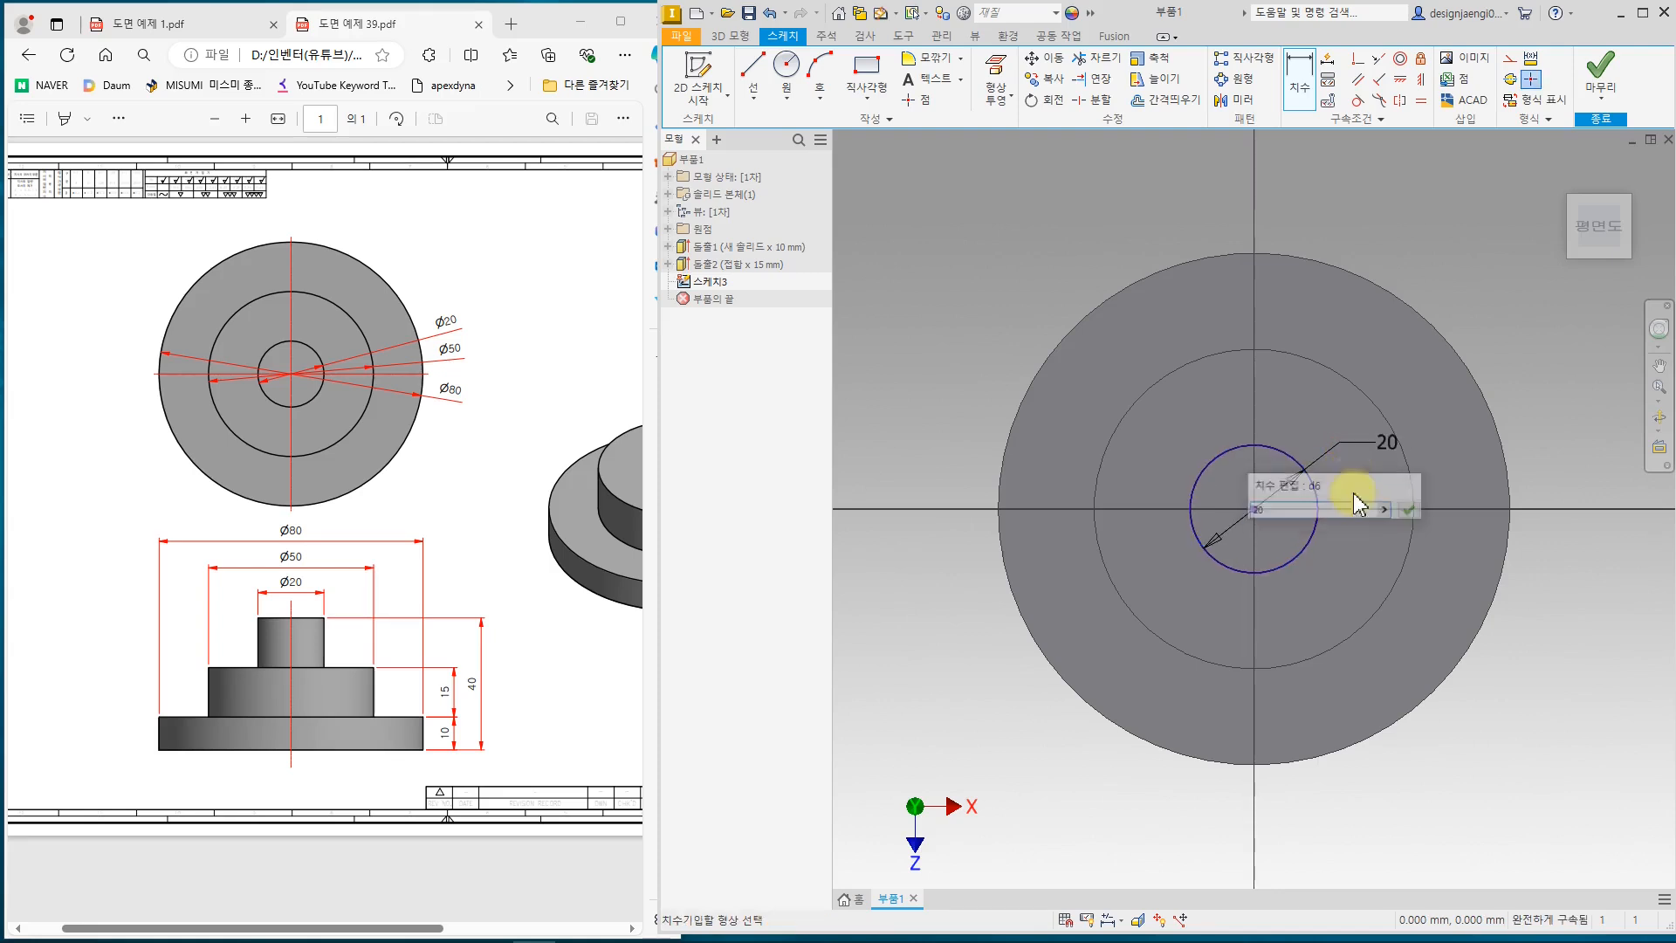
- Extrude the 20 mm circle upward using the distance expression 40-15-10, joined to the existing body
{"action": "left_click", "coordinate": [1611, 84]}
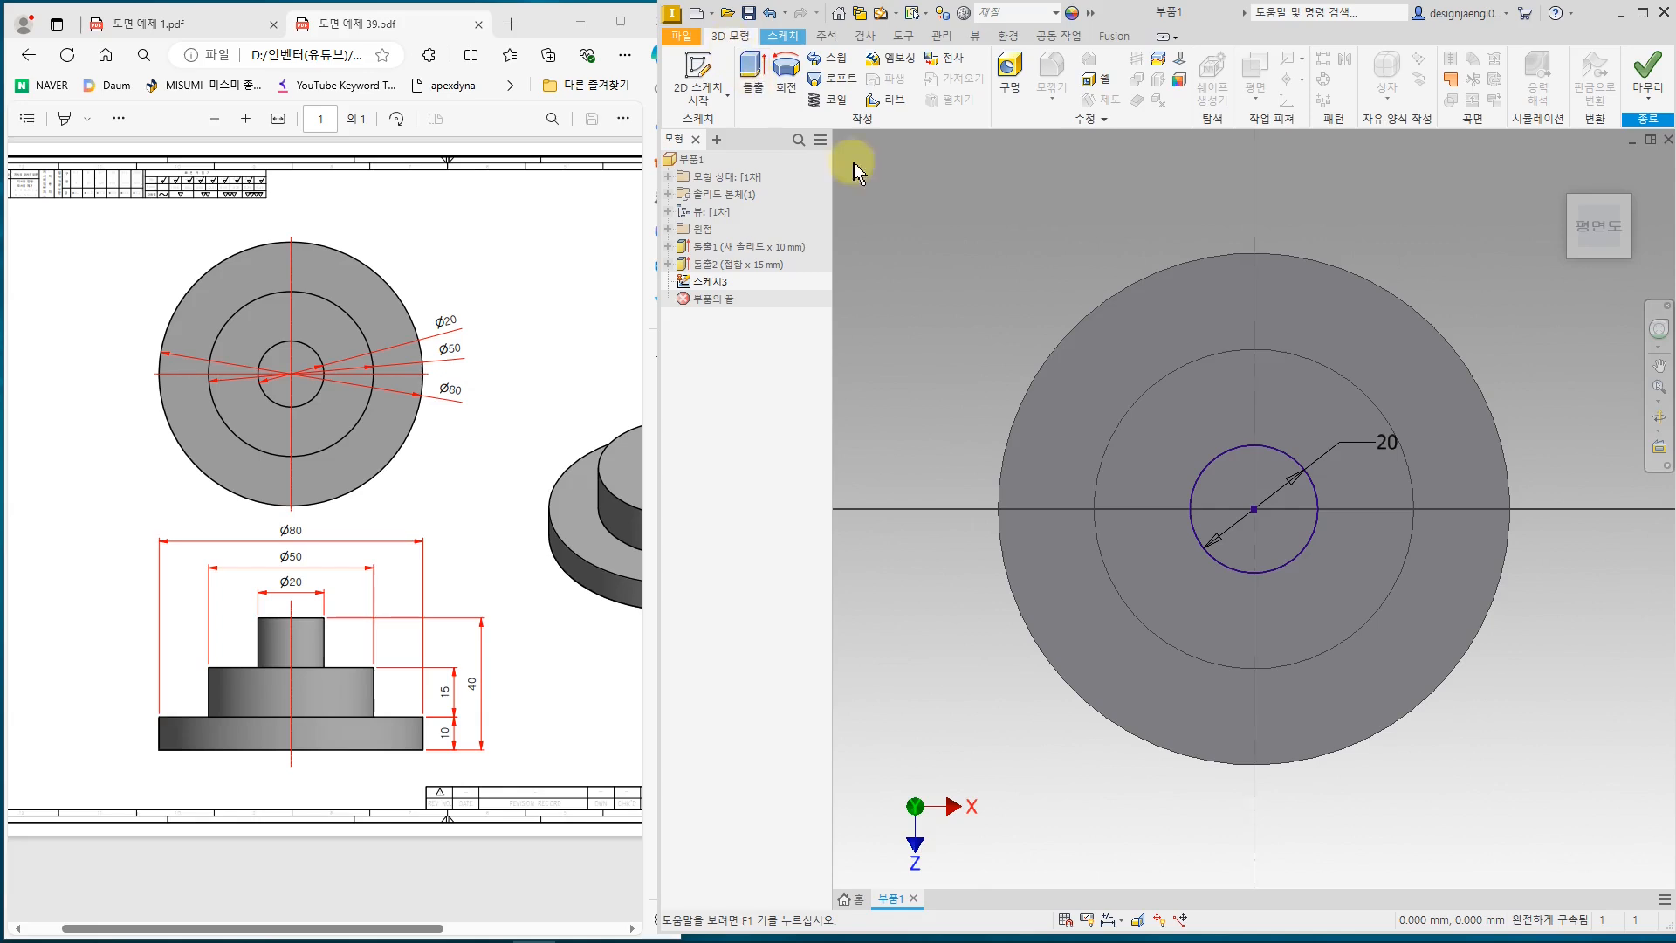
{"action": "left_click", "coordinate": [781, 37]}
{"action": "key", "text": "d"}
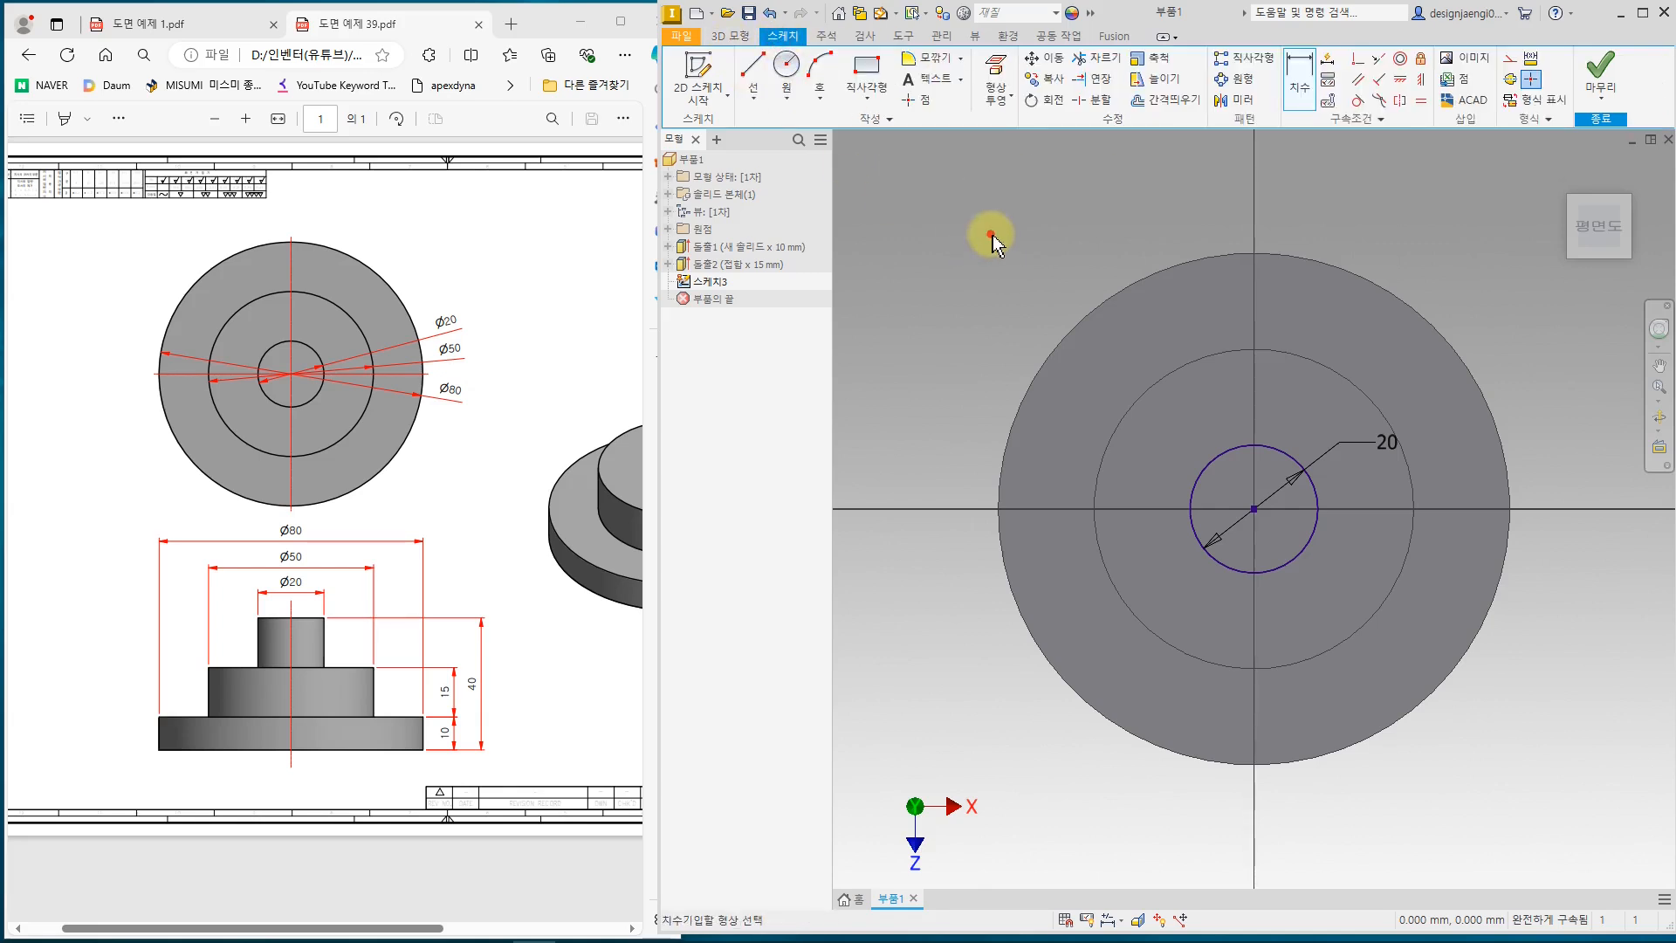
{"action": "key", "text": "e"}
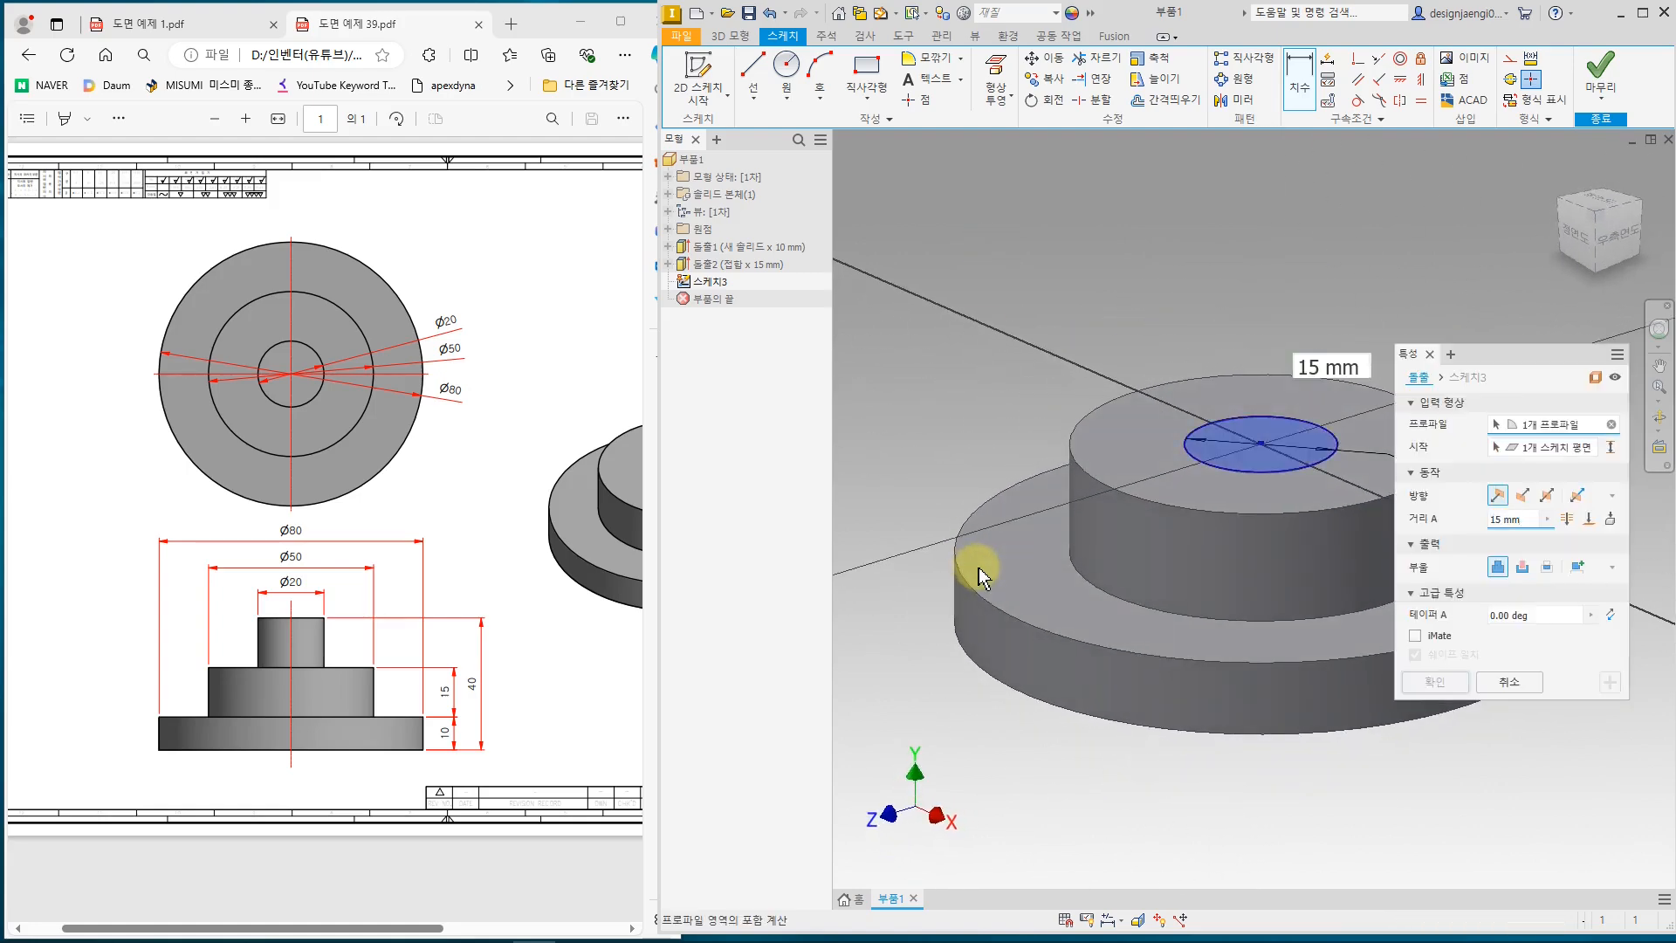
{"action": "scroll", "coordinate": [1141, 685], "scroll_direction": "up", "scroll_amount": 2}
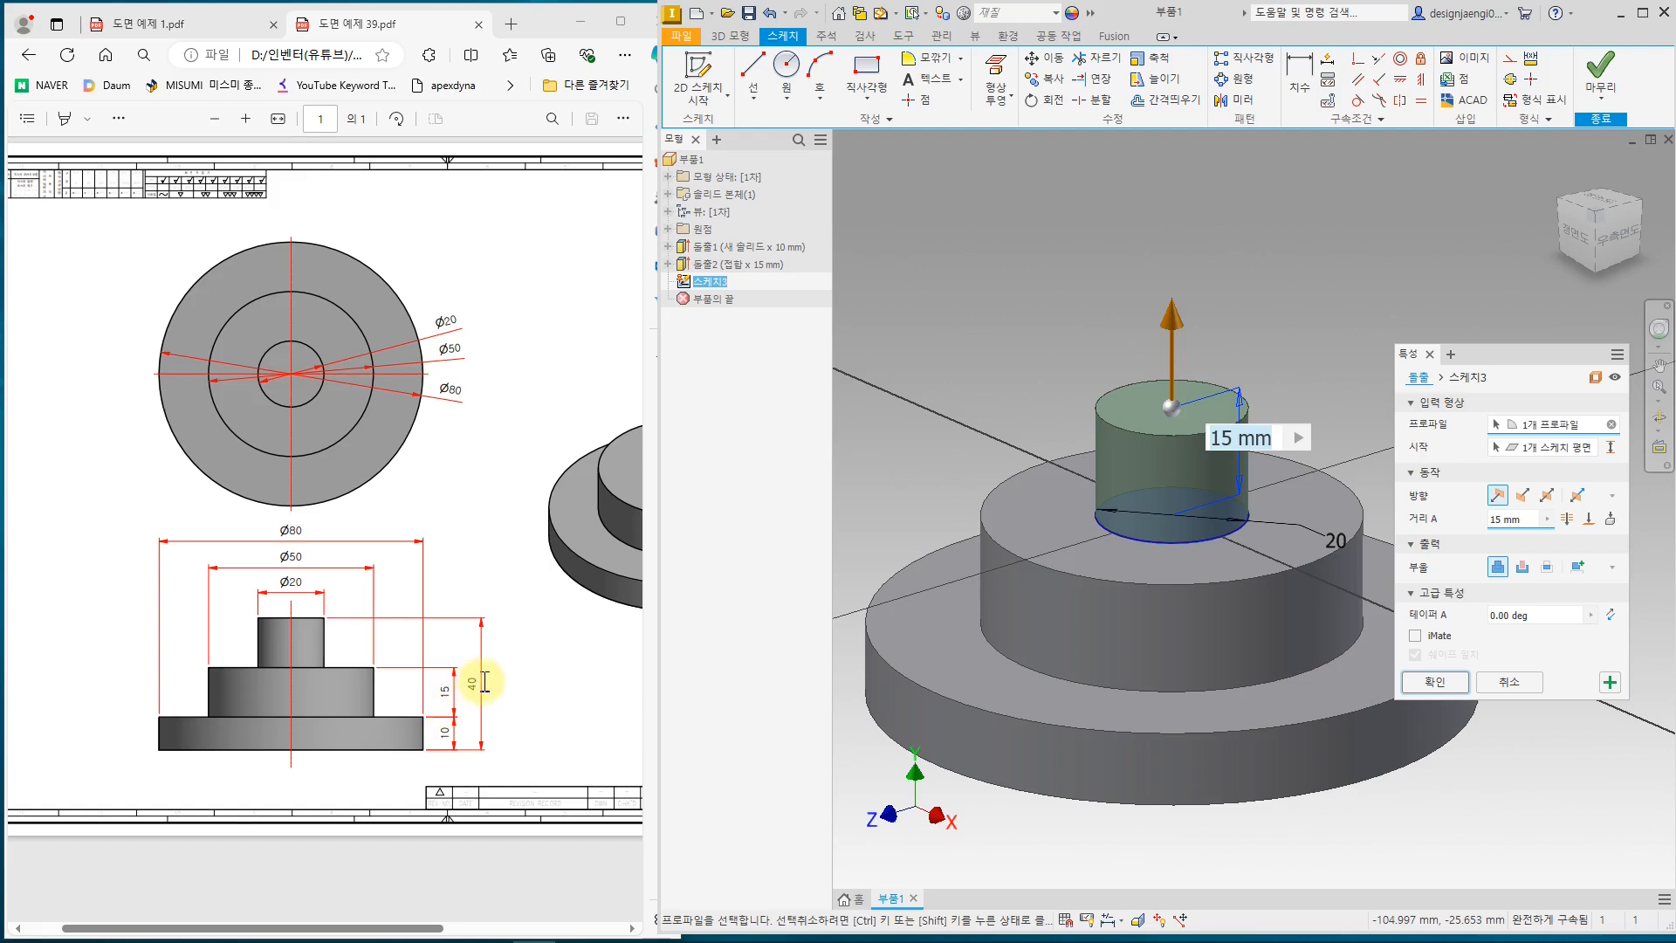
{"action": "left_click", "coordinate": [1525, 518]}
{"action": "type", "text": "40-15-10"}
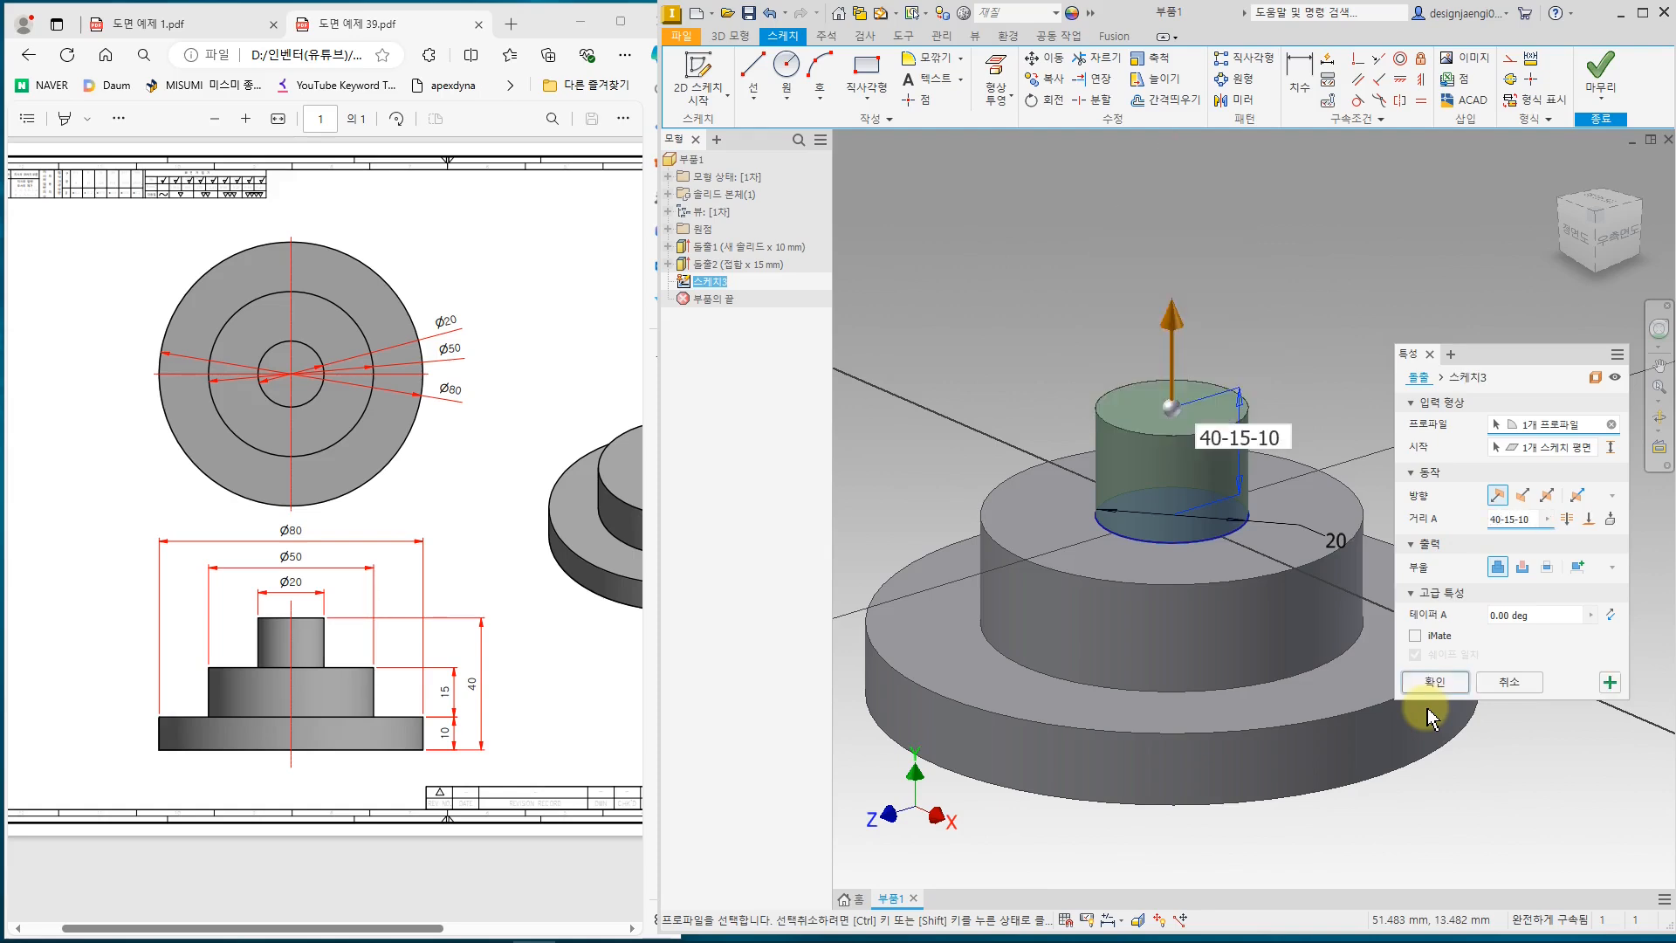
{"action": "left_click", "coordinate": [1443, 680]}
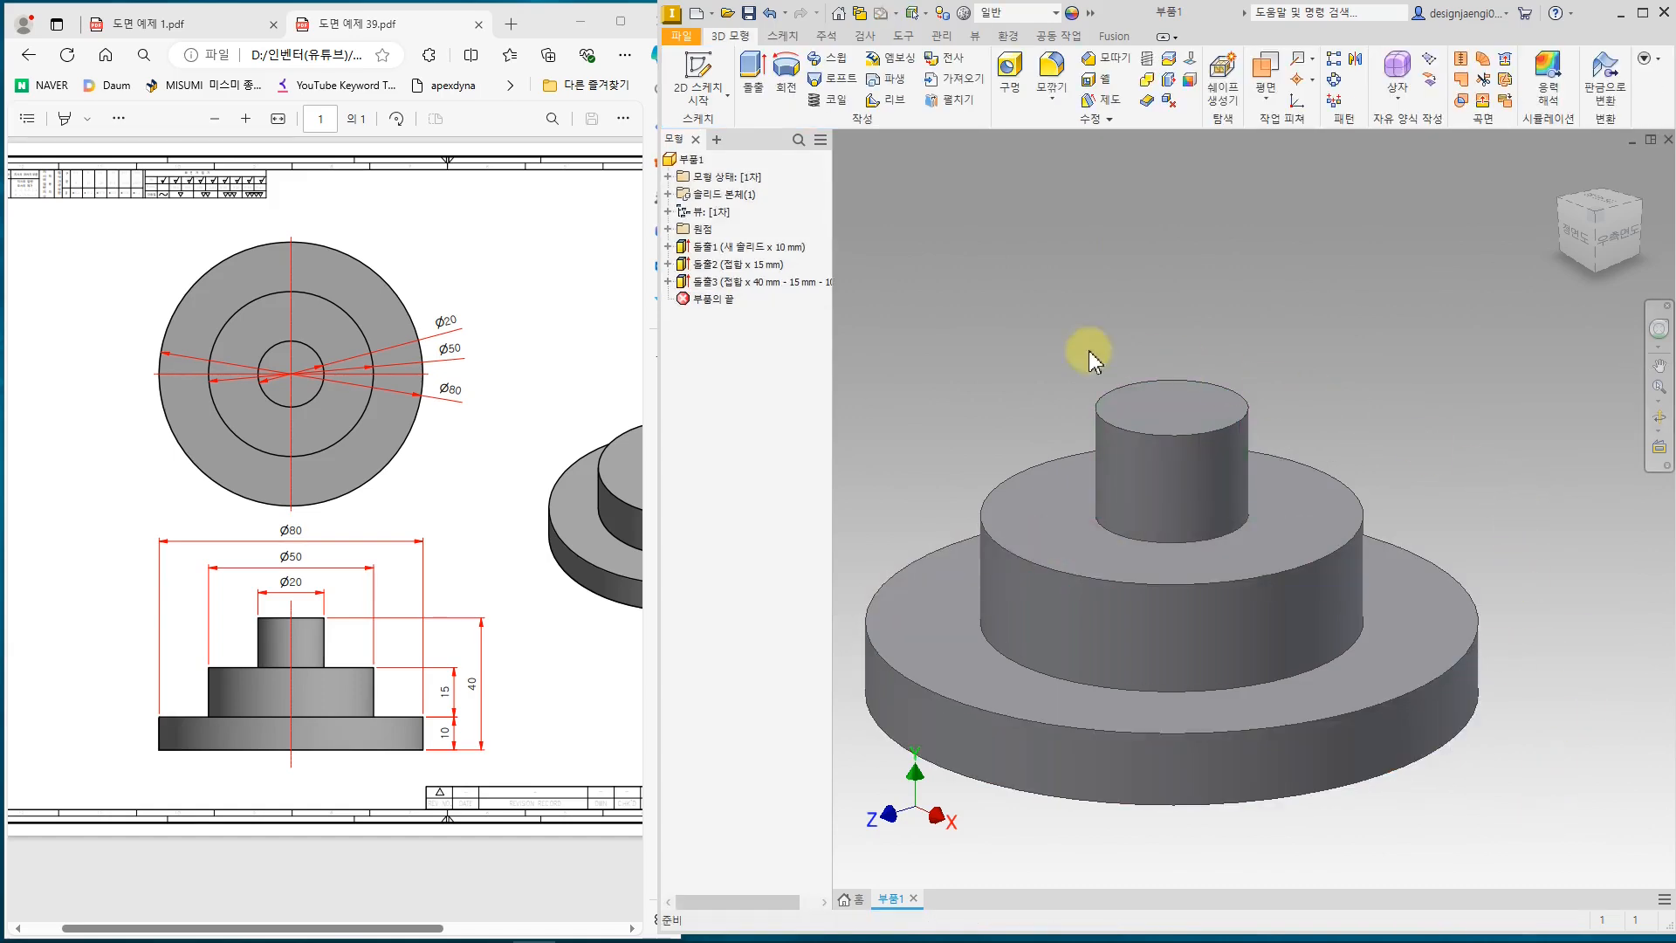
- Examine each of the three extrusions and the sketch it is built from in the model tree
{"action": "left_click_drag", "start_coordinate": [831, 386], "coordinate": [866, 390]}
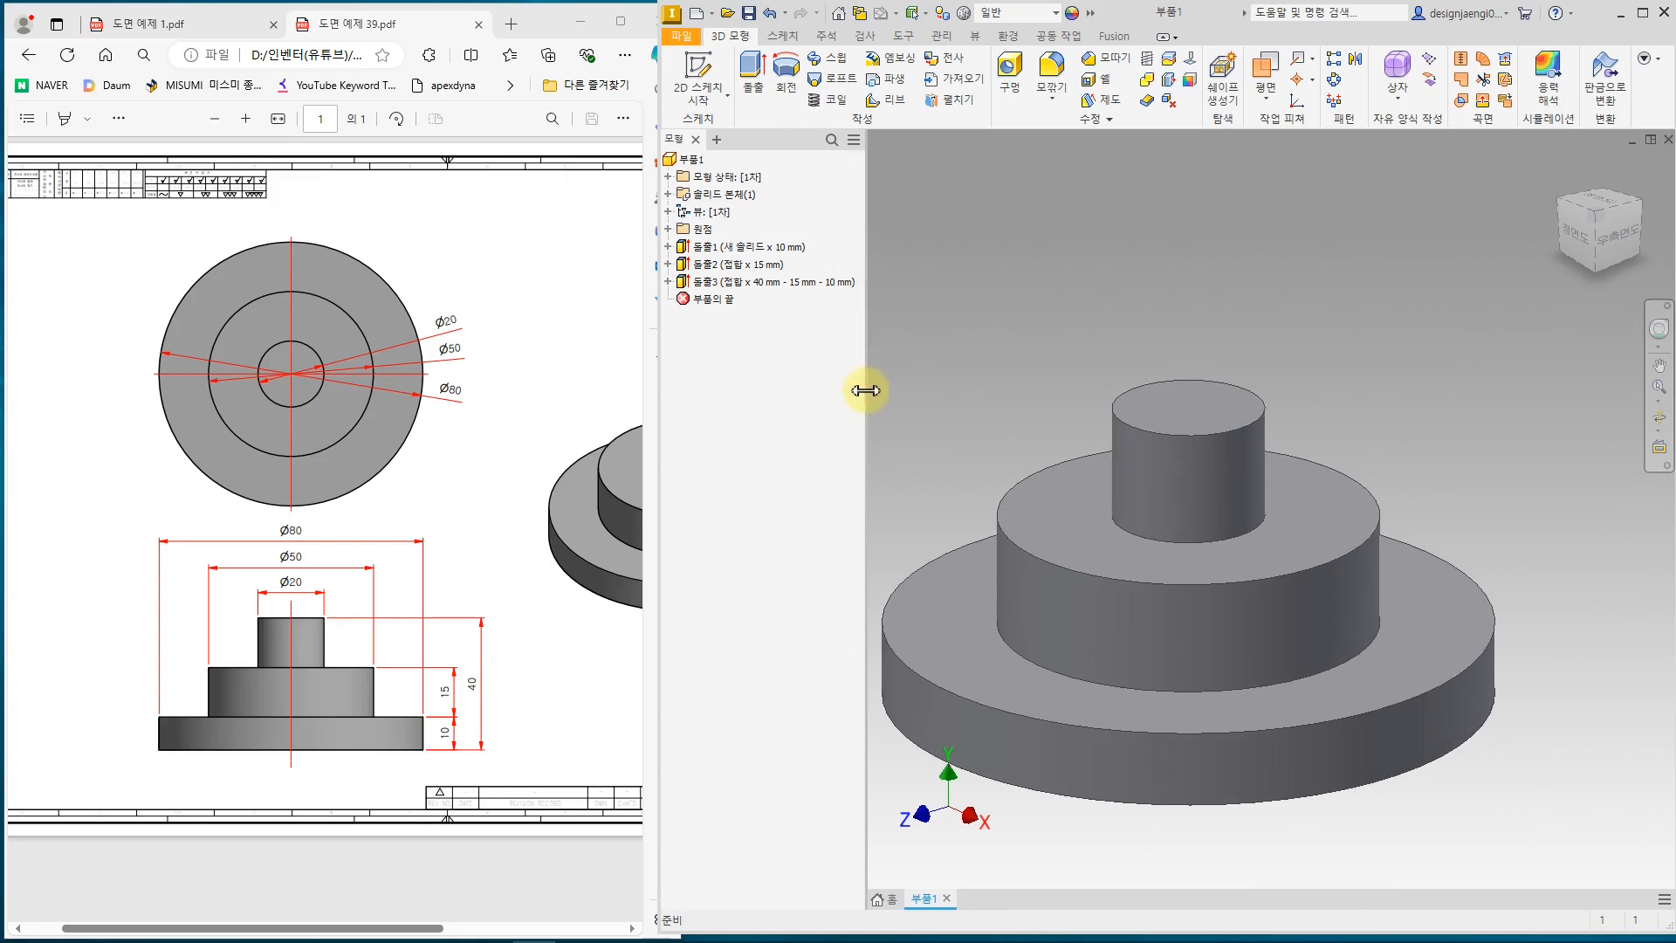
{"action": "left_click", "coordinate": [668, 247]}
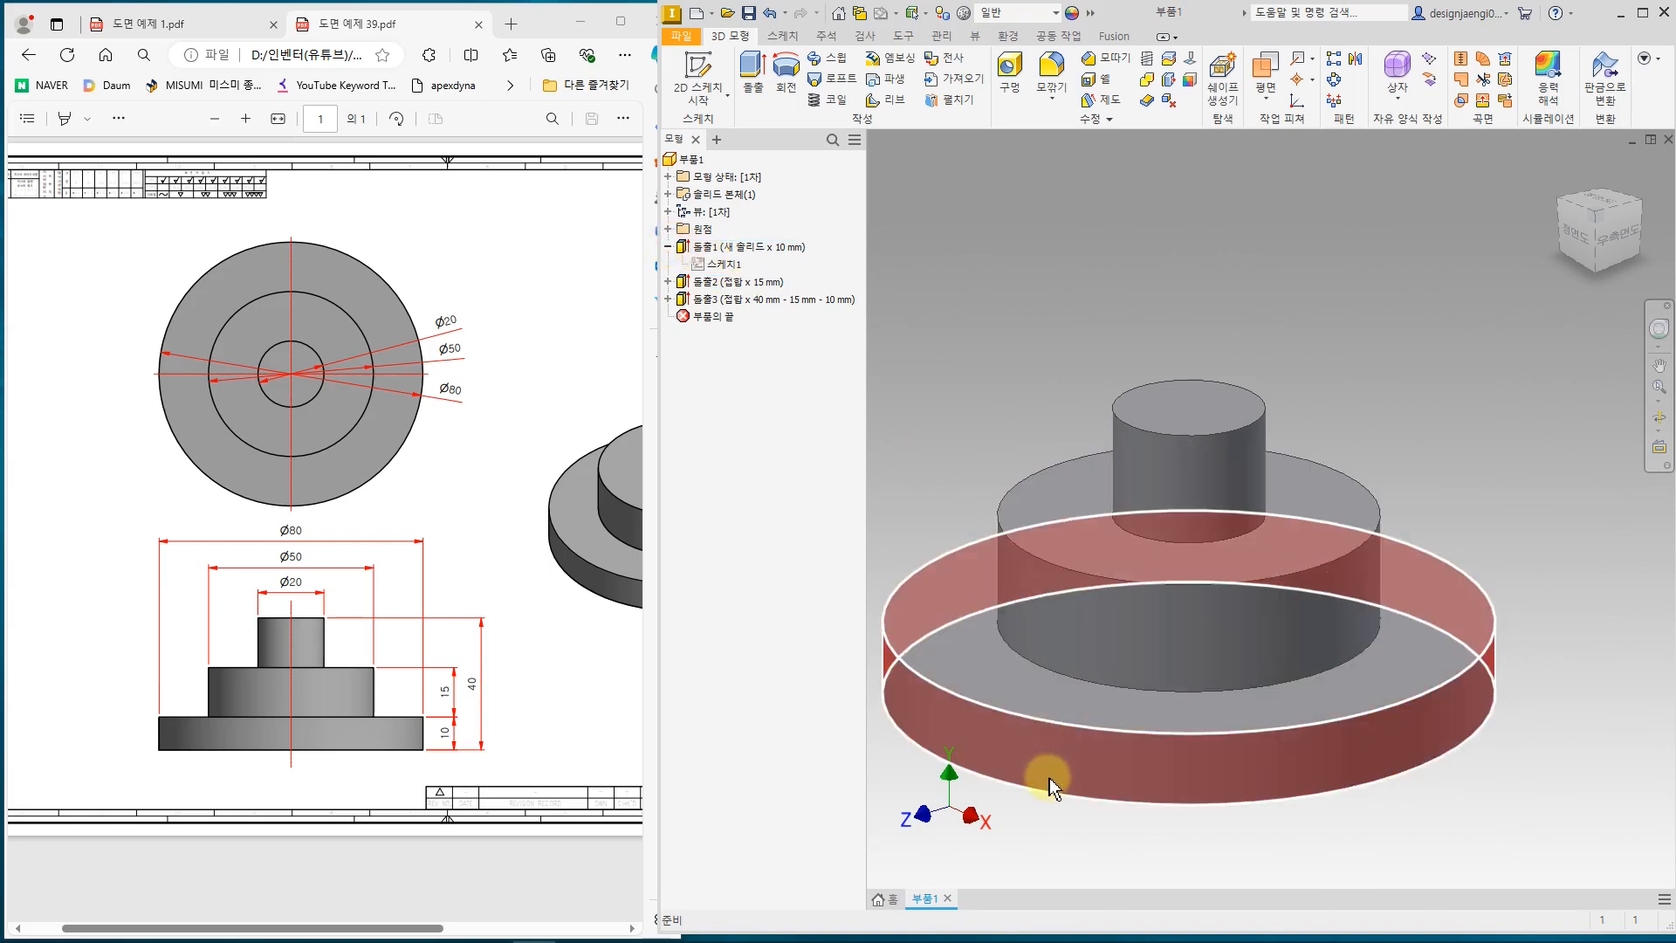
{"action": "left_click", "coordinate": [721, 264]}
{"action": "left_click", "coordinate": [668, 281]}
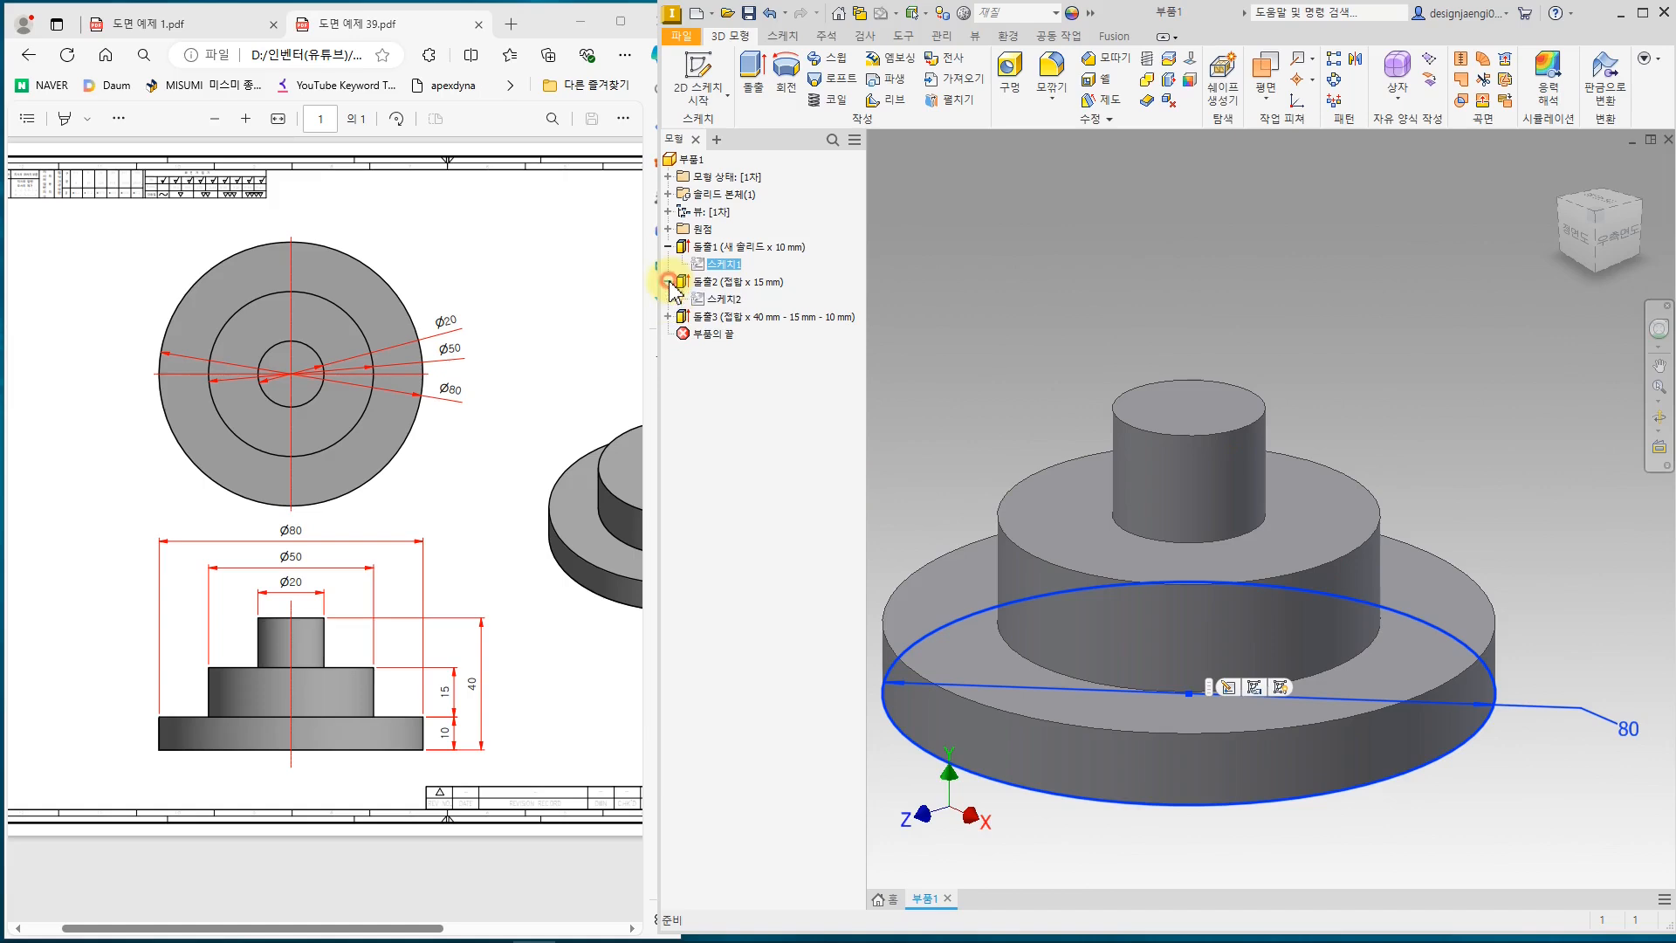
{"action": "left_click", "coordinate": [709, 281]}
{"action": "left_click", "coordinate": [721, 300]}
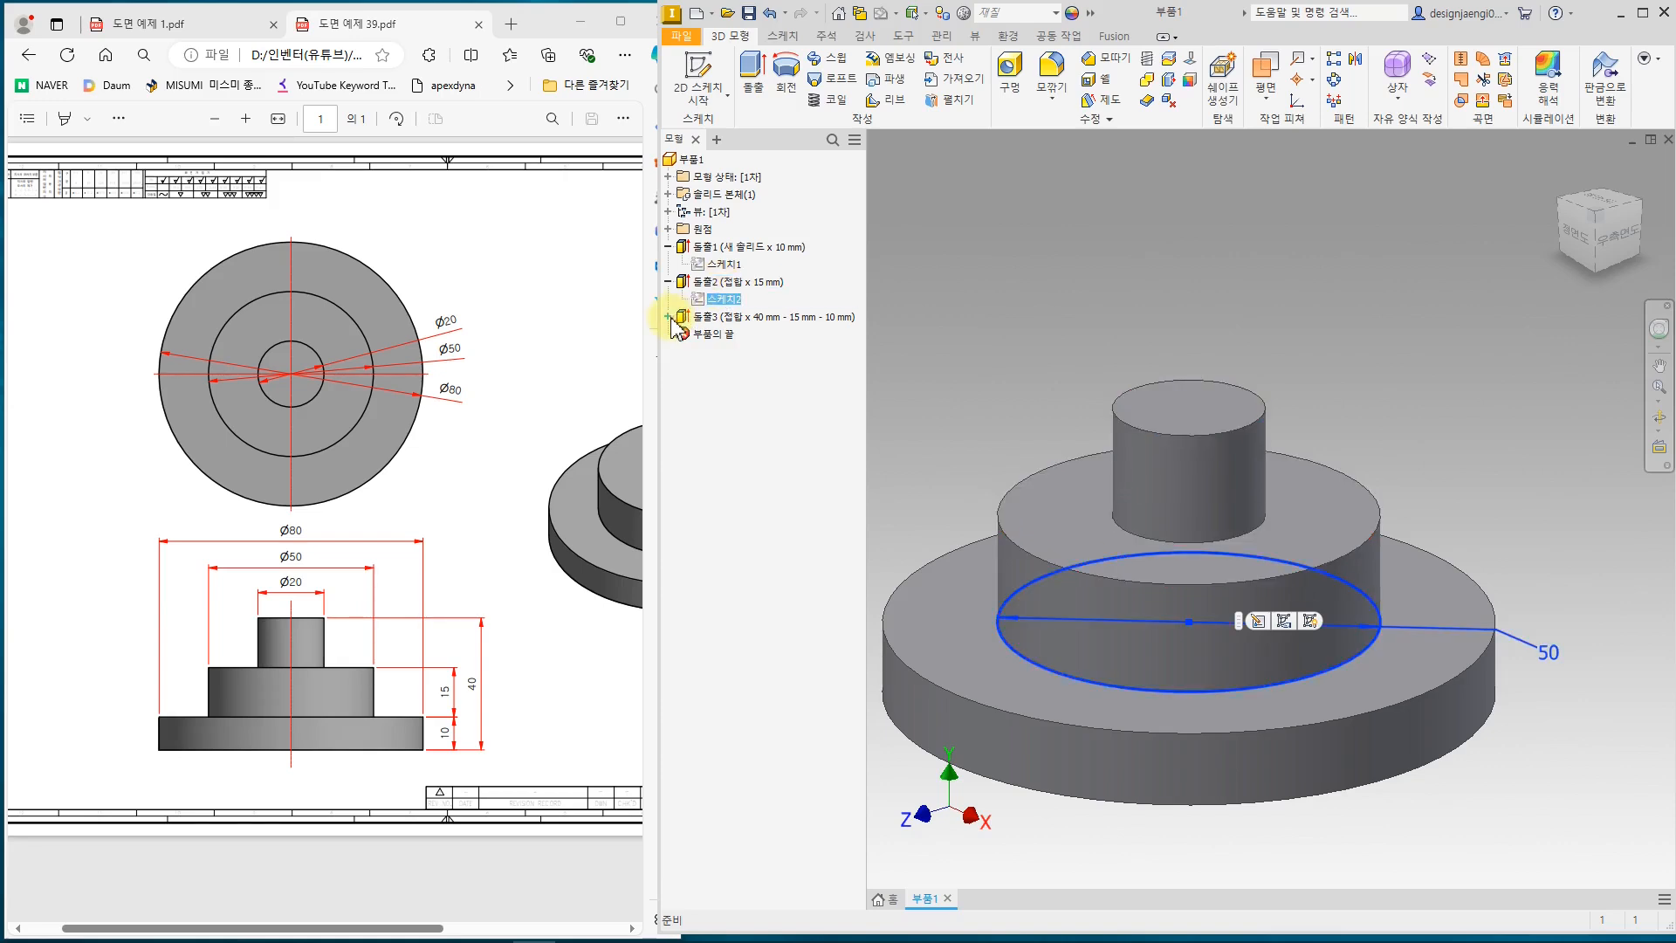
{"action": "left_click", "coordinate": [710, 336]}
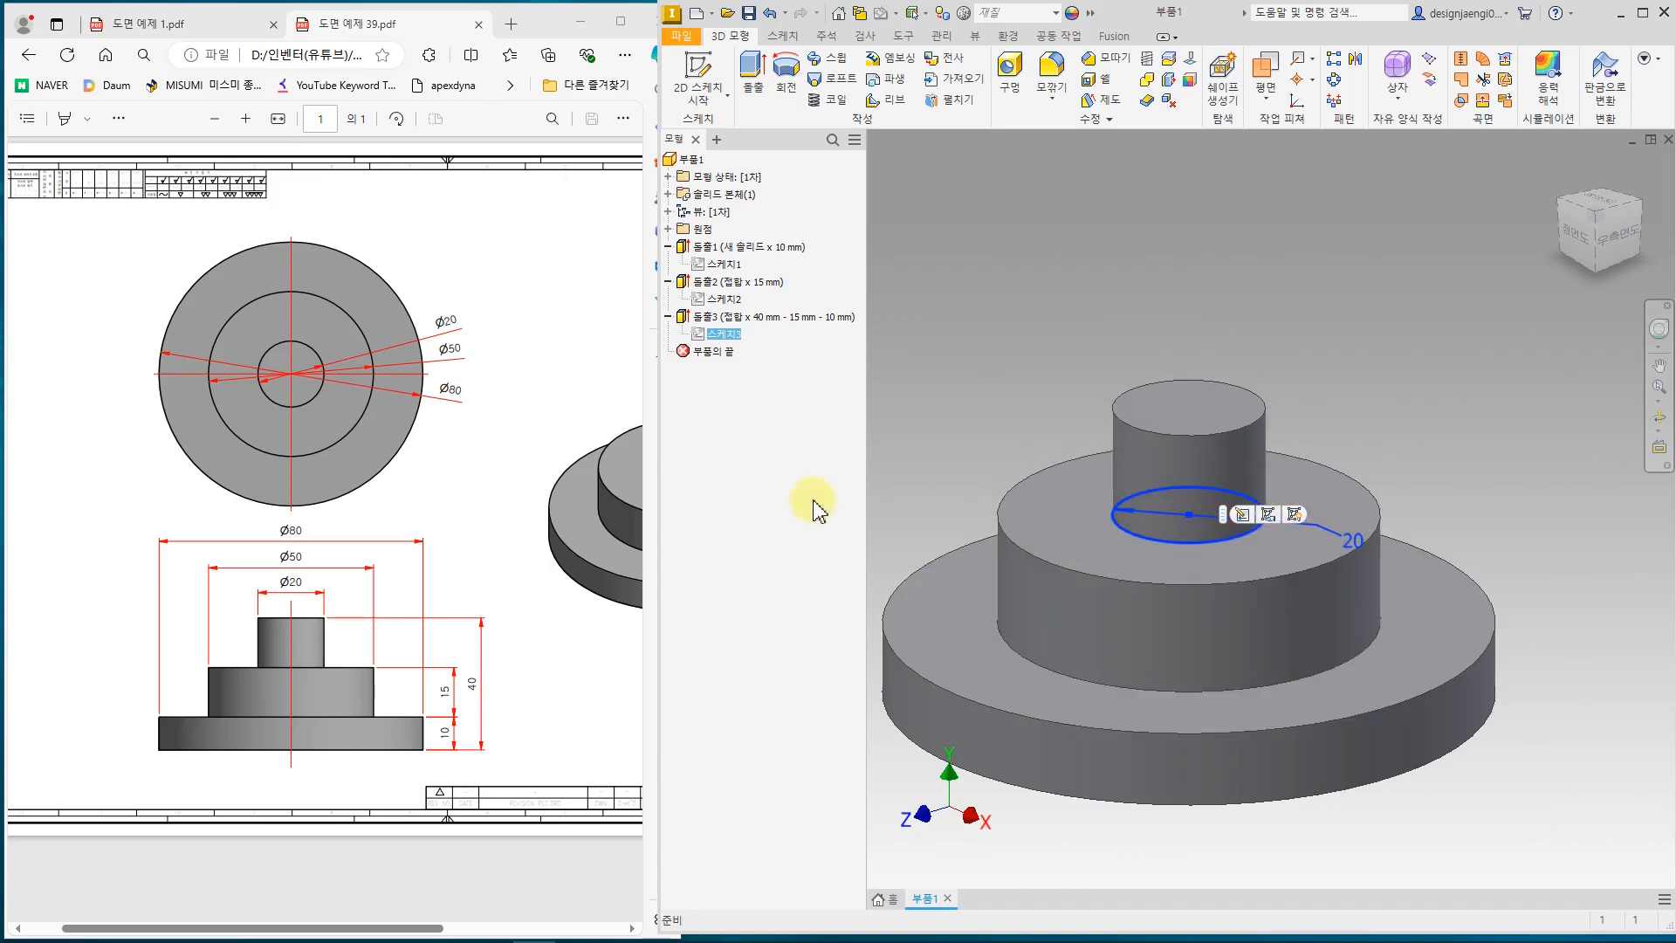
{"action": "left_click", "coordinate": [755, 320]}
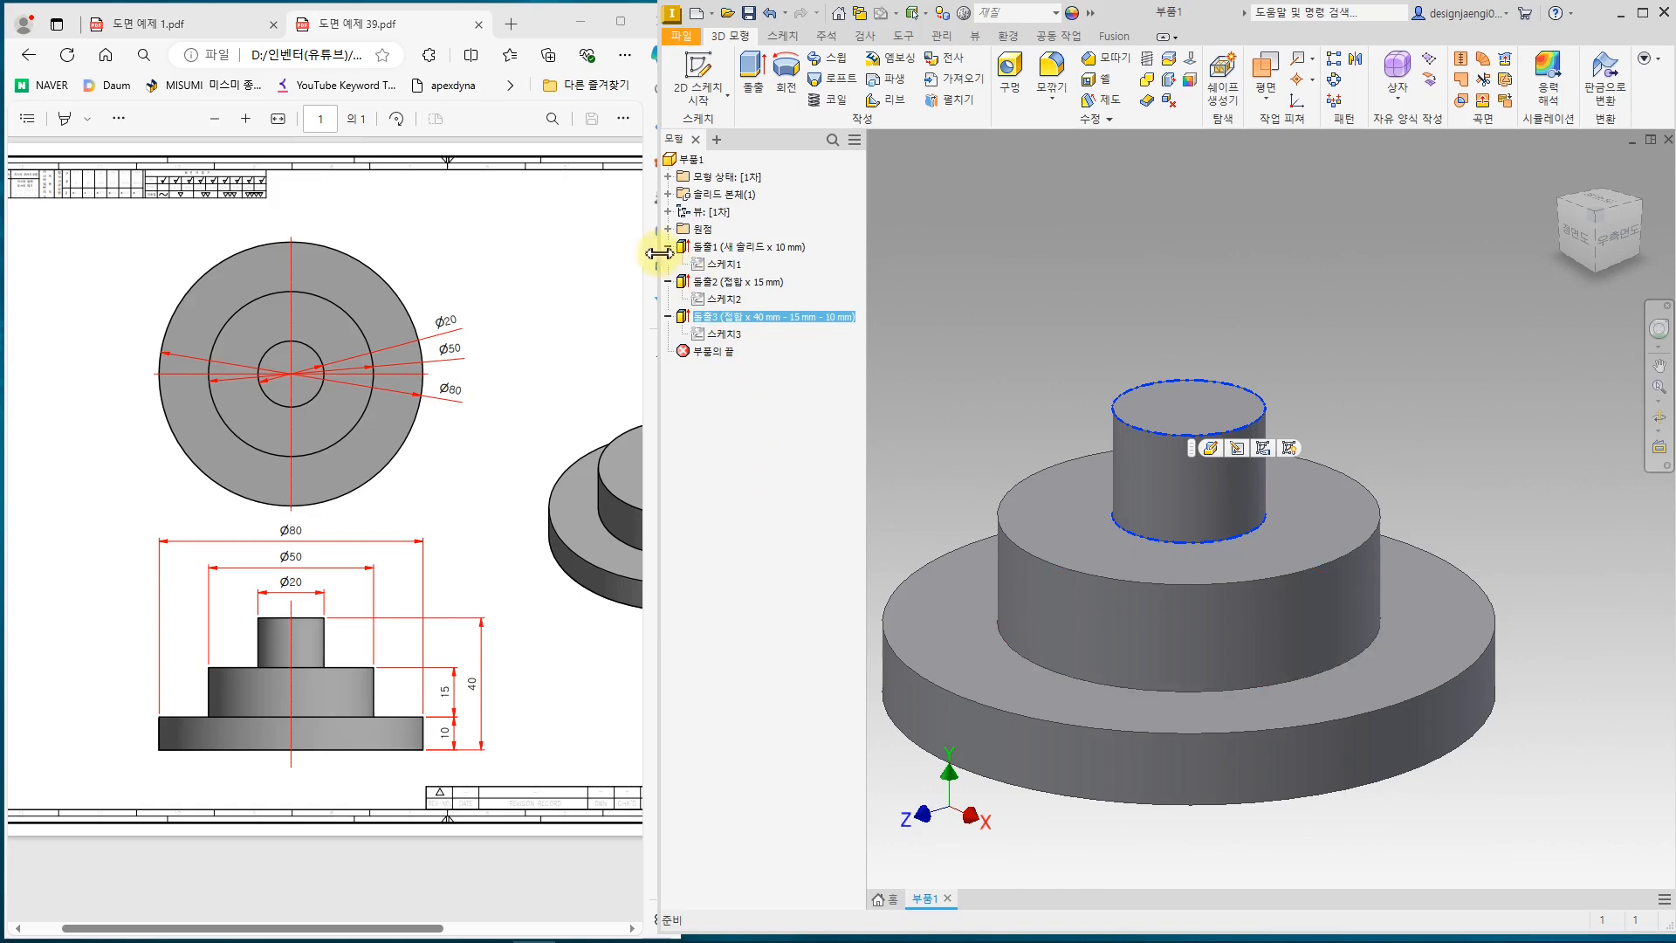
{"action": "left_click", "coordinate": [668, 247]}
{"action": "left_click", "coordinate": [668, 265]}
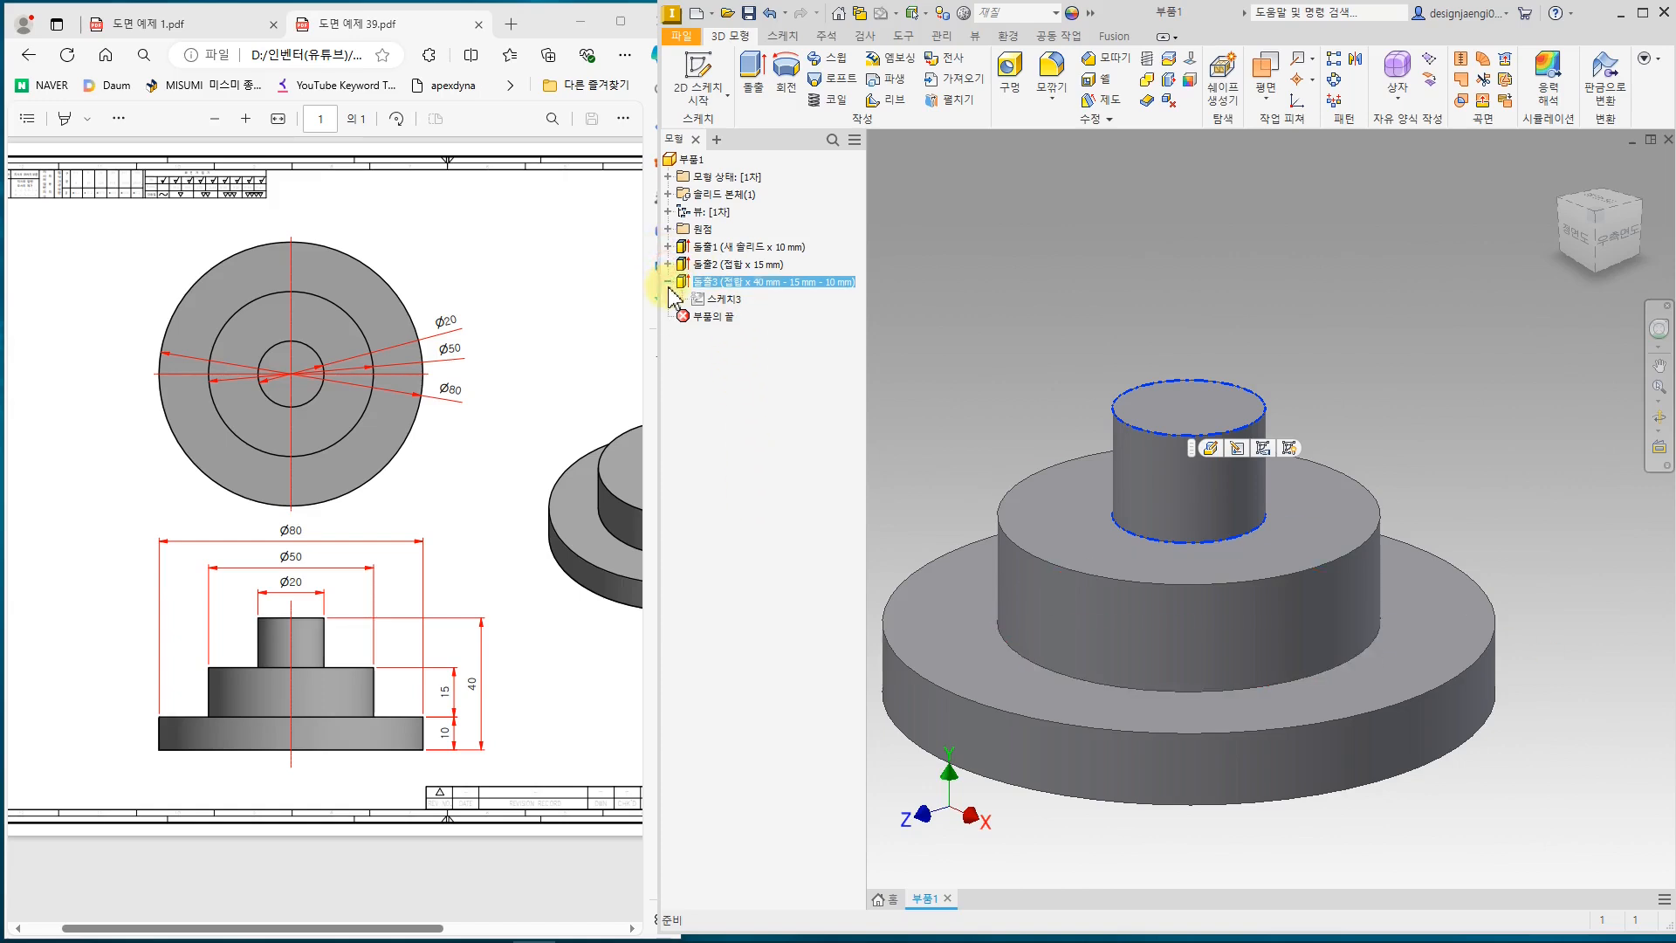
{"action": "left_click", "coordinate": [748, 399]}
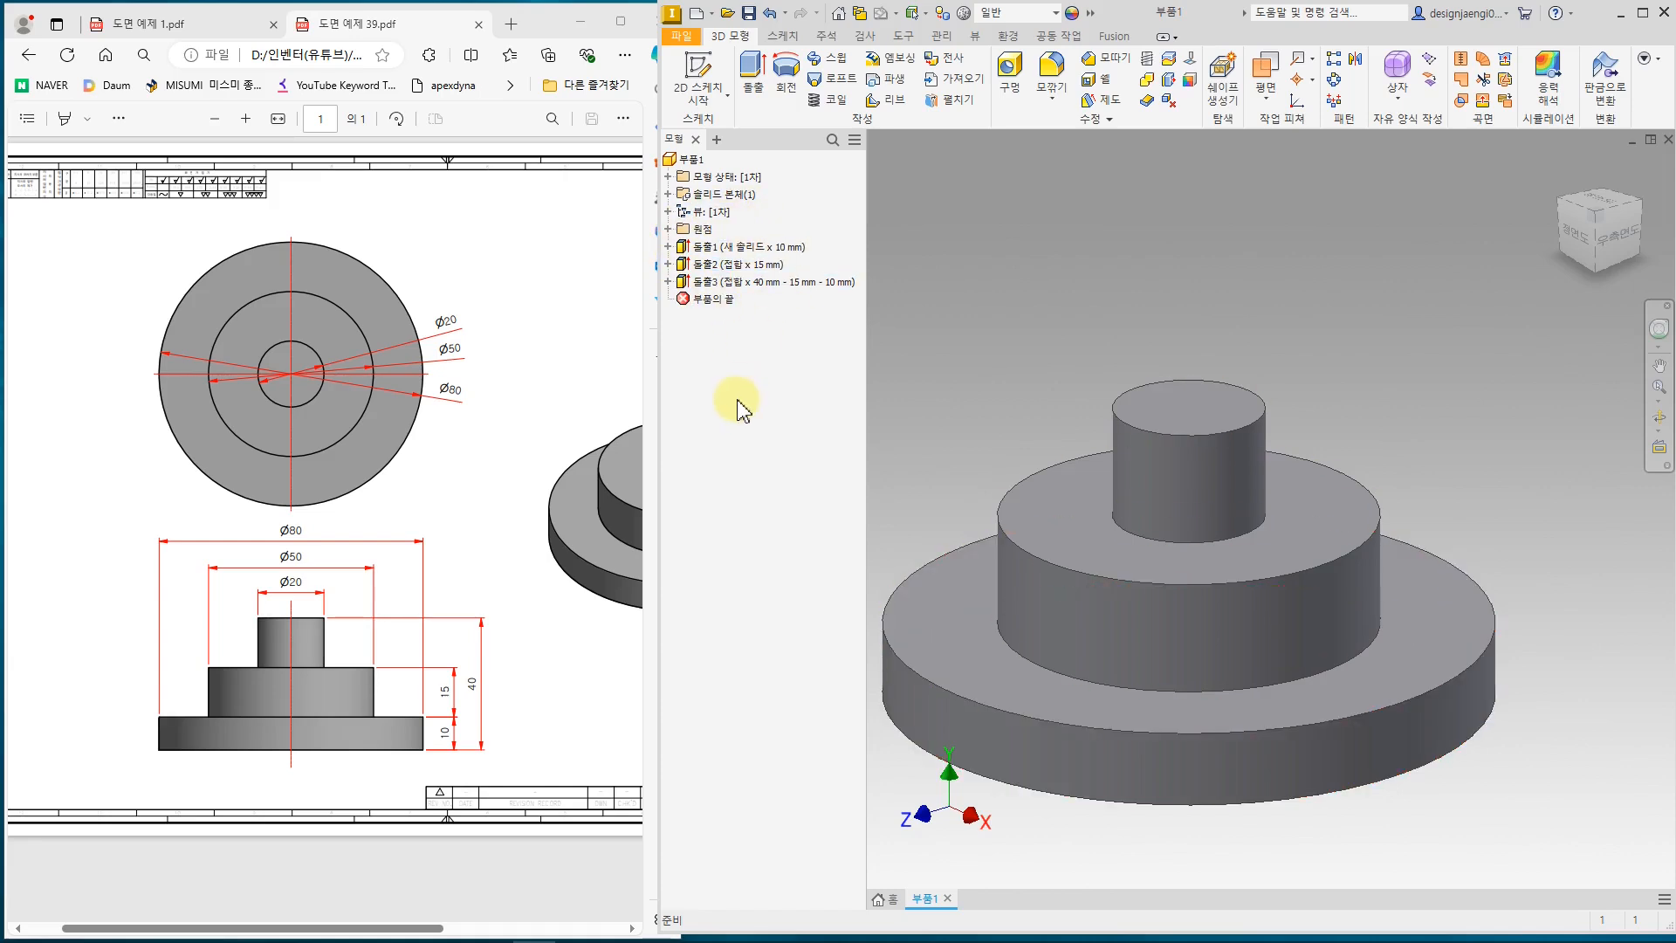
- Create a second part document and start a 2D sketch on its horizontal XZ origin plane, with X pointing right
{"action": "left_click", "coordinate": [703, 18]}
{"action": "double_click", "coordinate": [1114, 313]}
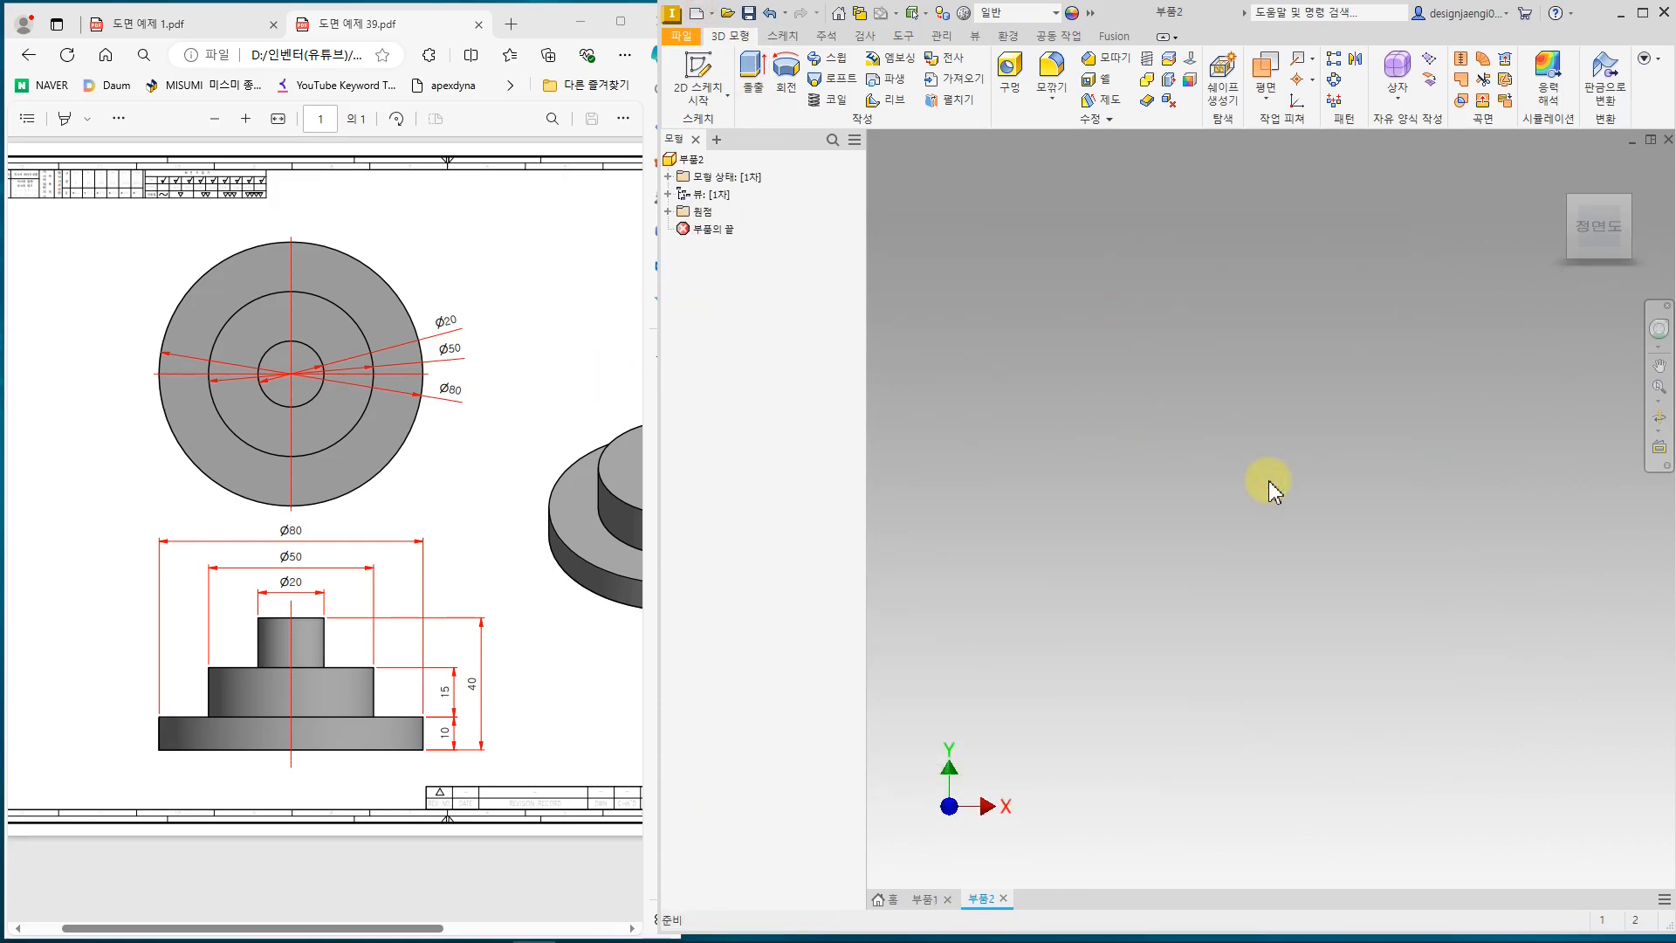
{"action": "left_click", "coordinate": [698, 75]}
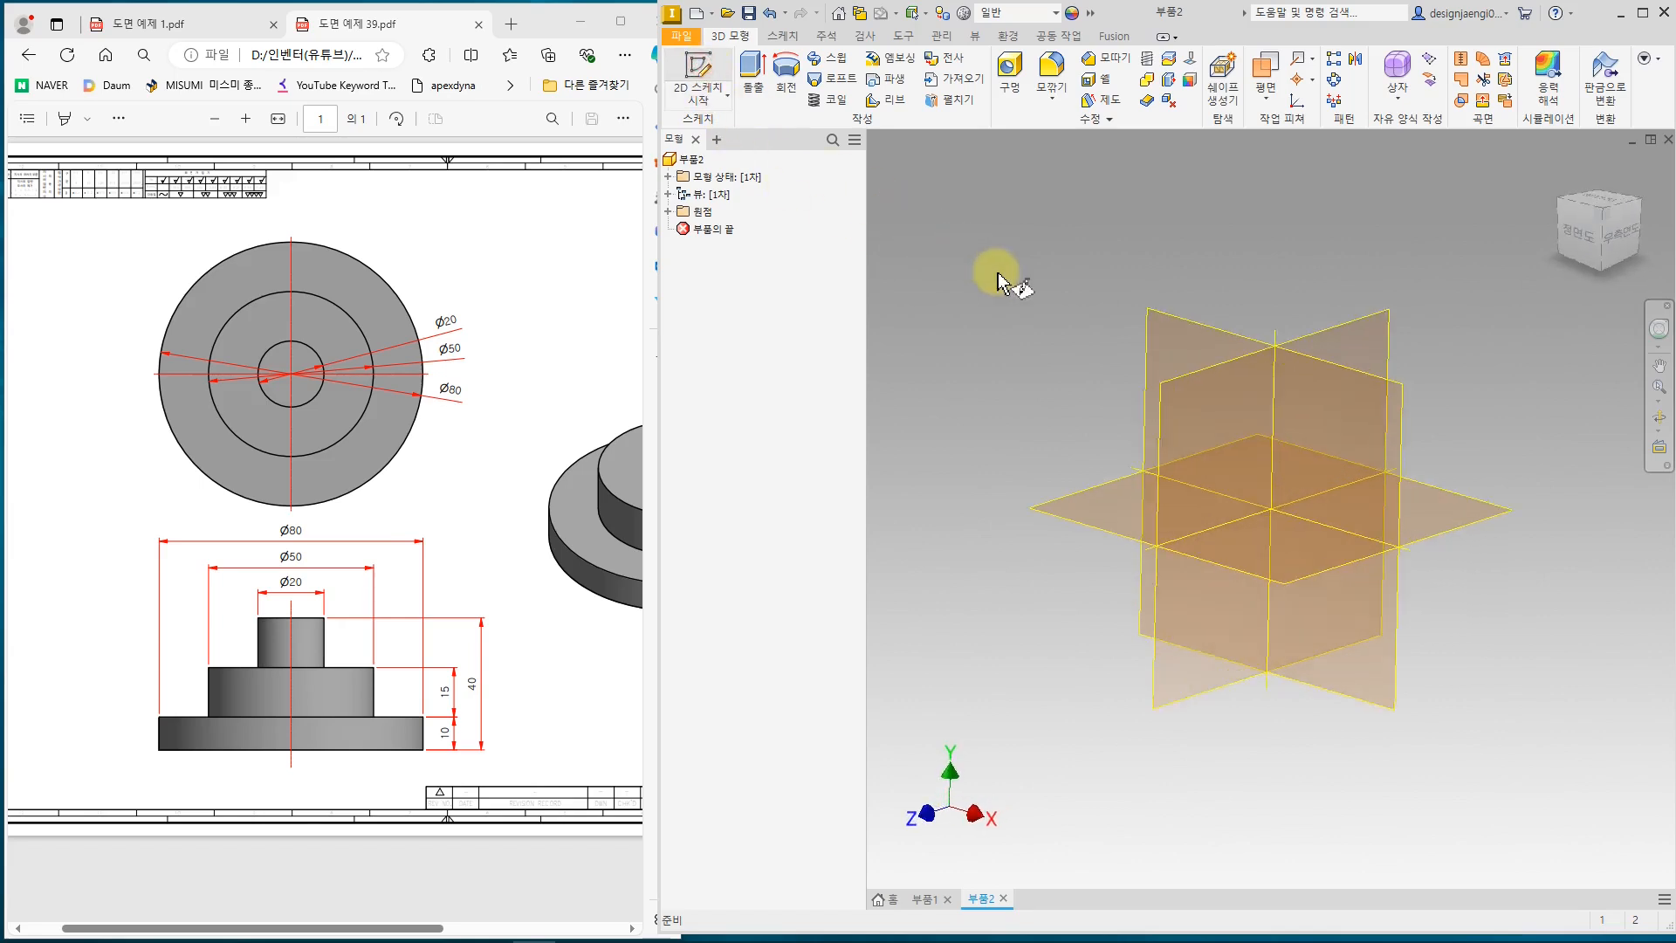
{"action": "left_click", "coordinate": [1035, 479]}
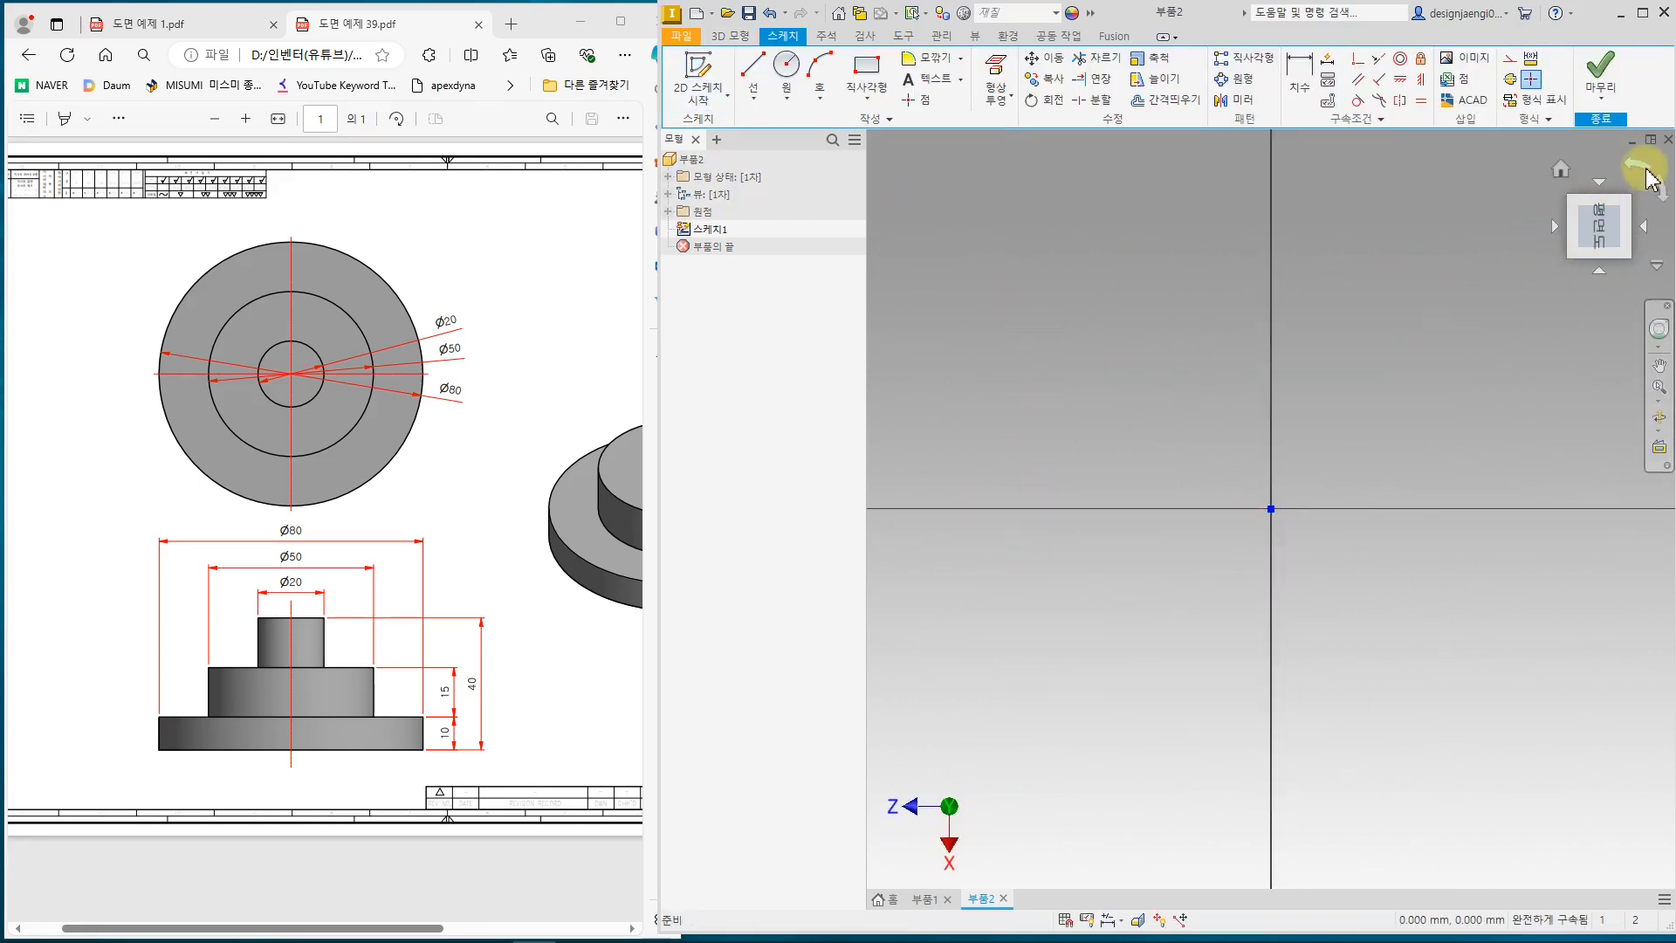
{"action": "left_click", "coordinate": [1645, 169]}
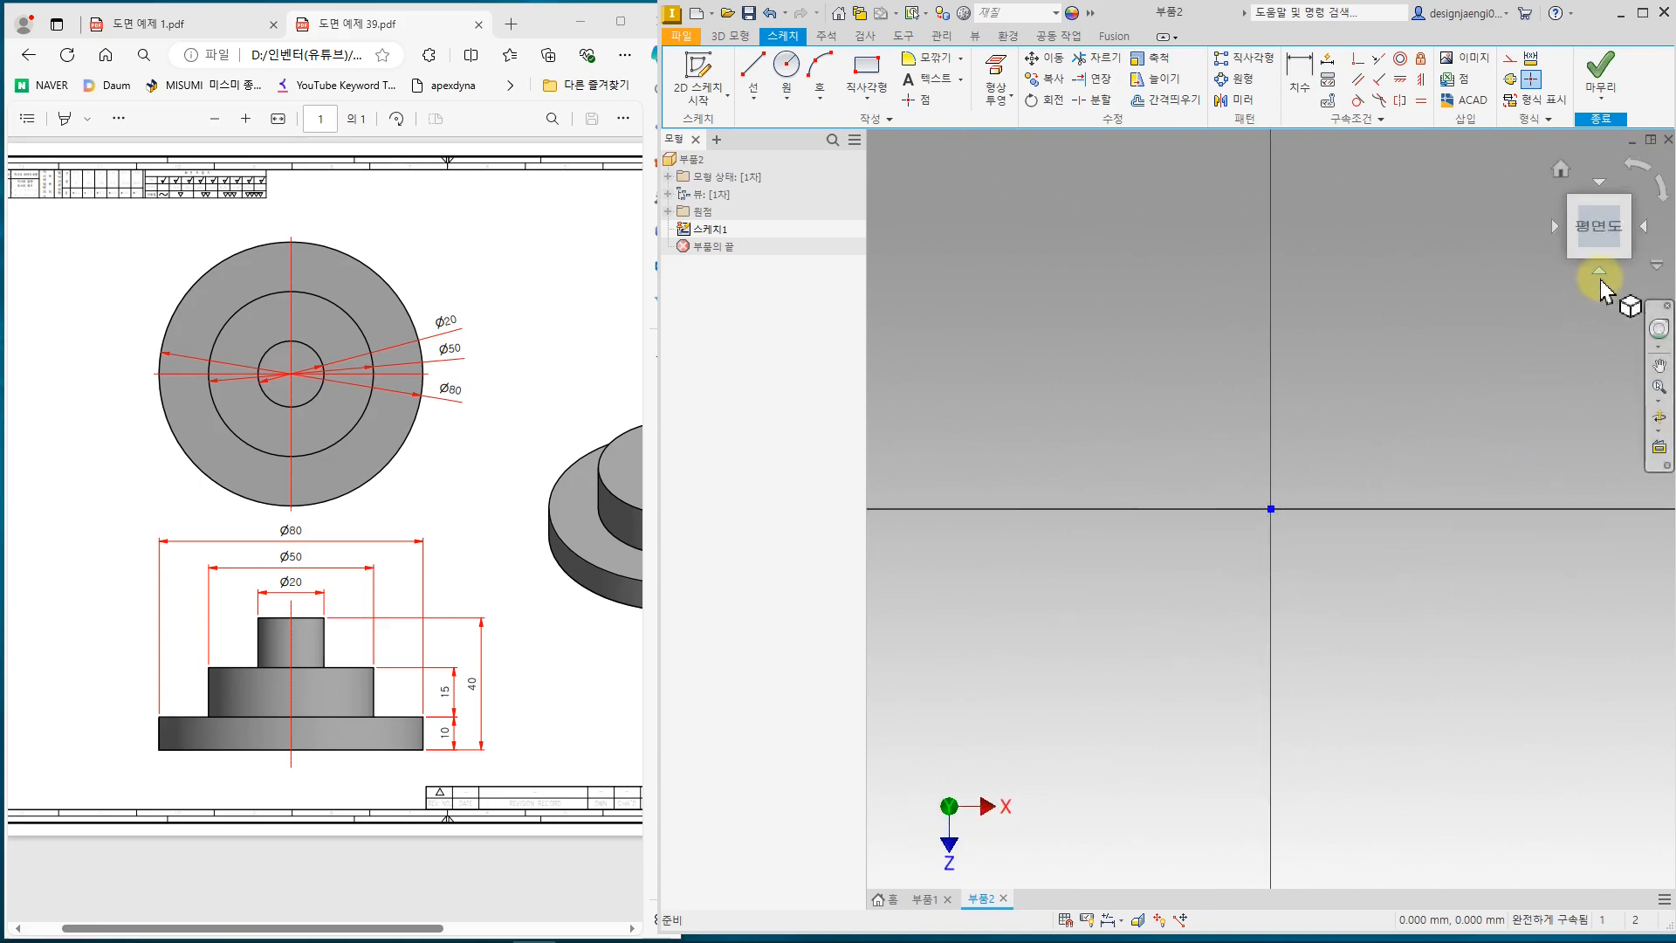
- Draw three concentric circles of decreasing size, all centred on the sketch origin
{"action": "left_click", "coordinate": [785, 66]}
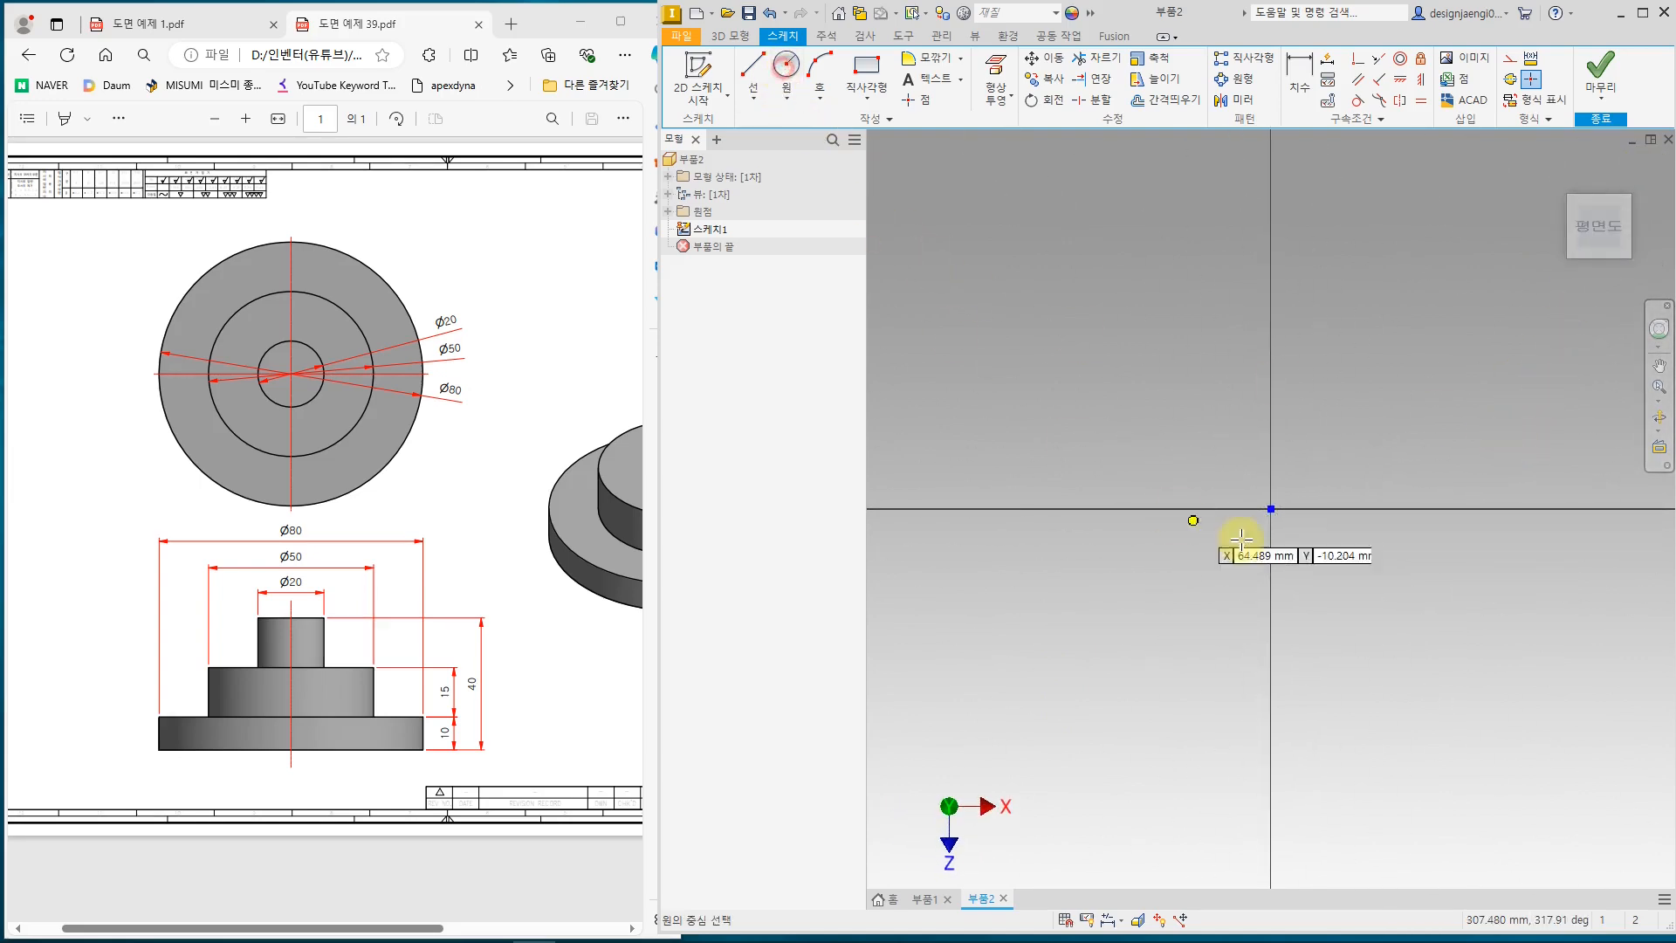
{"action": "left_click", "coordinate": [1270, 508]}
{"action": "left_click", "coordinate": [1452, 643]}
{"action": "left_click", "coordinate": [1270, 509]}
{"action": "left_click", "coordinate": [1368, 597]}
{"action": "left_click", "coordinate": [1271, 508]}
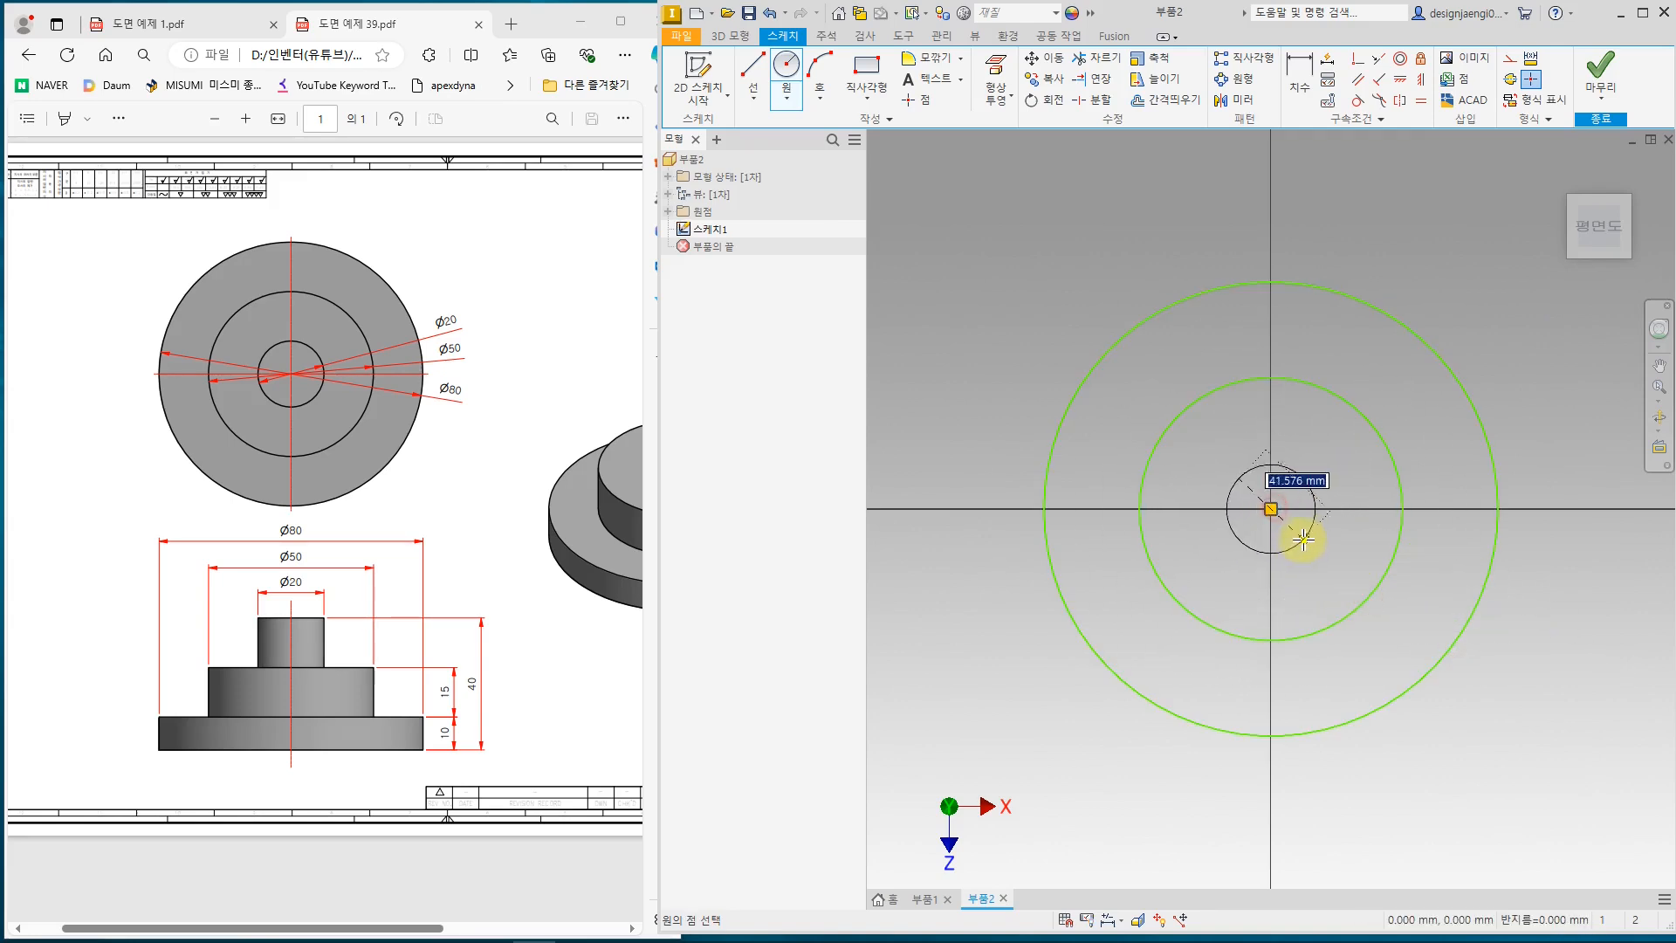
{"action": "left_click", "coordinate": [1326, 565]}
- Dimension the innermost circle's diameter and set it to 20 mm
{"action": "left_click", "coordinate": [1299, 78]}
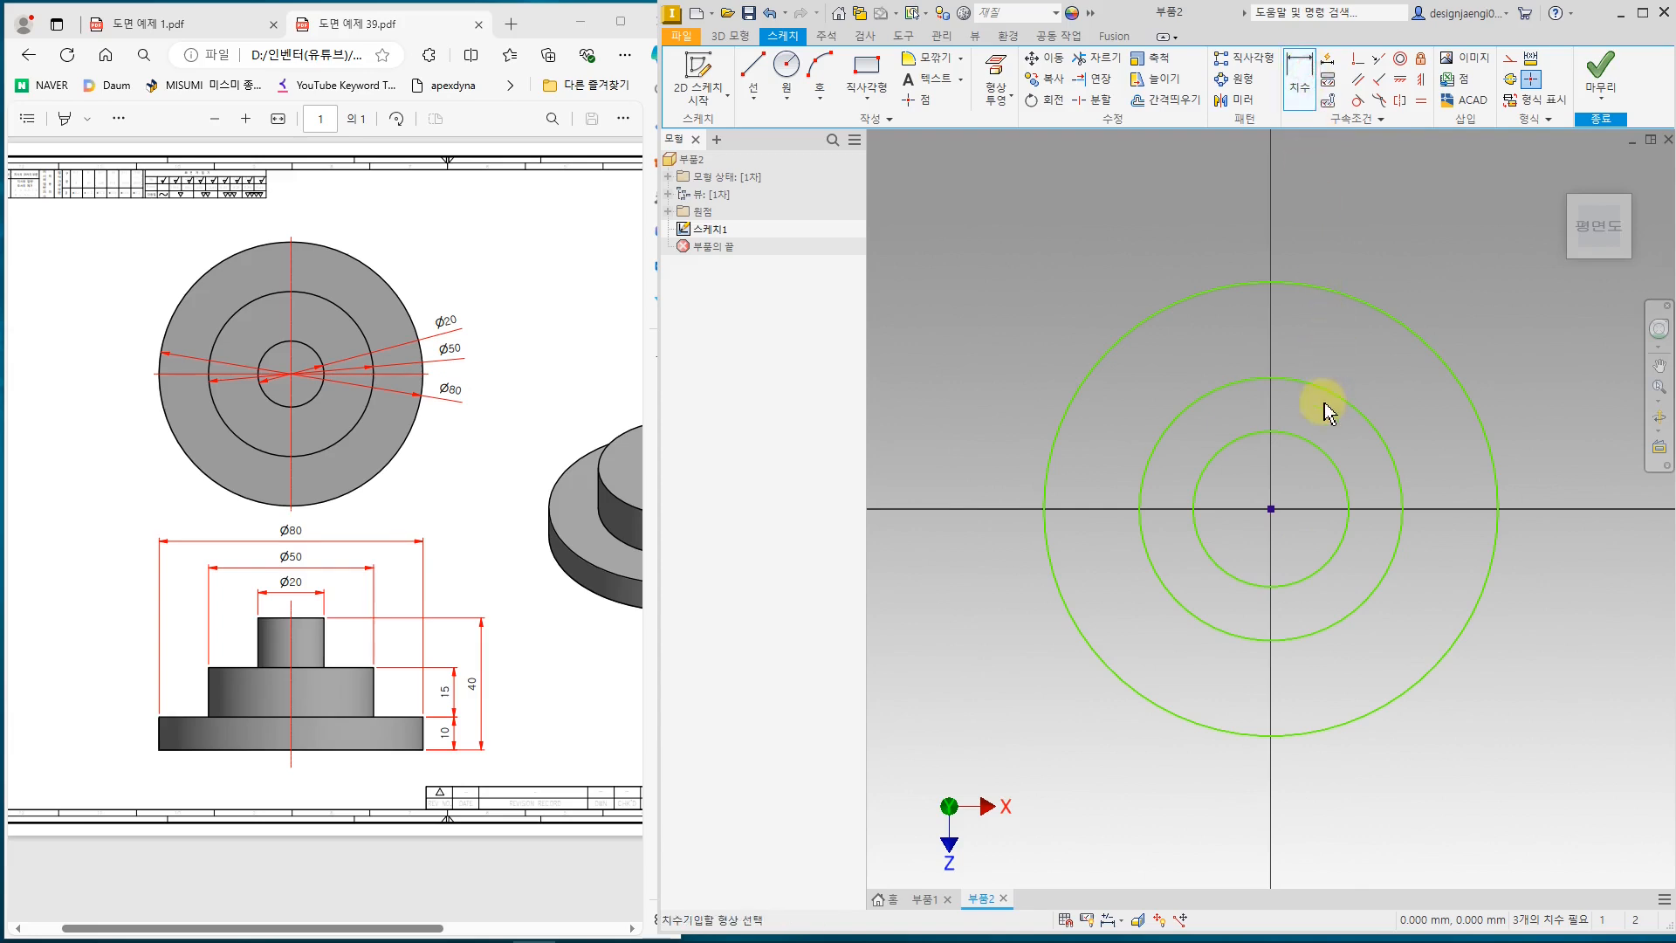
{"action": "left_click", "coordinate": [1317, 450]}
{"action": "left_click", "coordinate": [1387, 445]}
{"action": "type", "text": "20"}
{"action": "key", "text": "Return"}
{"action": "scroll", "coordinate": [1341, 475], "scroll_direction": "up", "scroll_amount": 4}
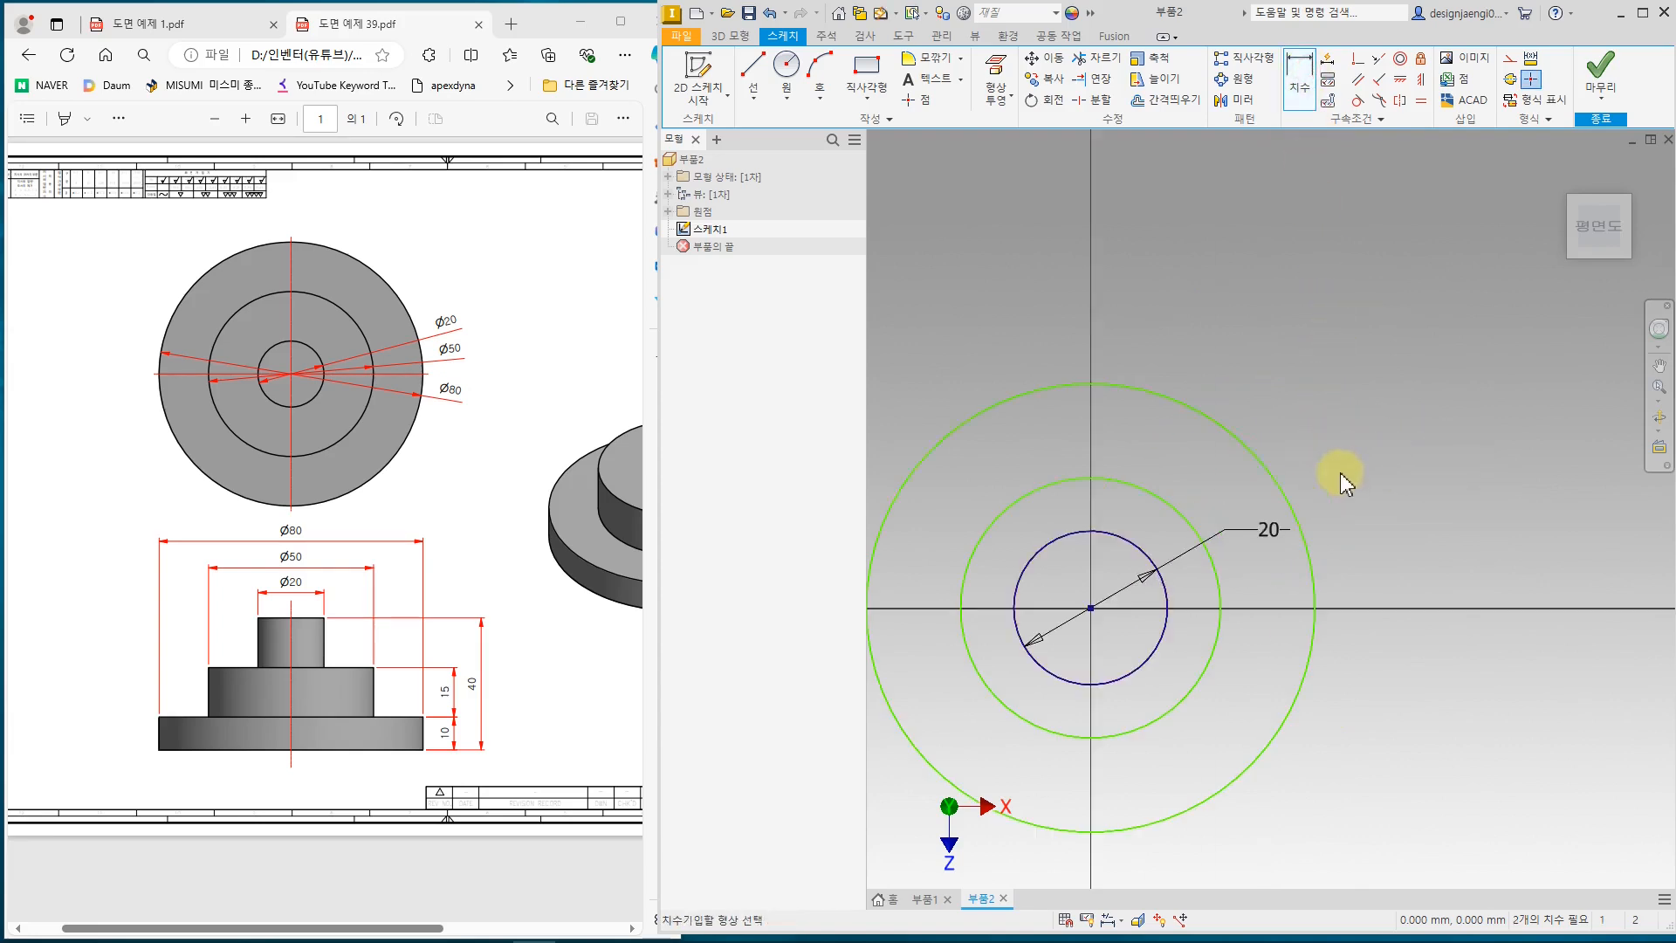
- Dimension the middle circle's diameter and set it to 50 mm
{"action": "left_click", "coordinate": [1152, 490]}
{"action": "left_click", "coordinate": [1200, 463]}
{"action": "type", "text": "50"}
{"action": "key", "text": "Return"}
- Dimension the outermost circle's diameter and set it to 80 mm
{"action": "left_click", "coordinate": [1286, 498]}
{"action": "left_click", "coordinate": [1367, 499]}
{"action": "type", "text": "80"}
{"action": "key", "text": "Return"}
{"action": "scroll", "coordinate": [1366, 554], "scroll_direction": "up", "scroll_amount": 3}
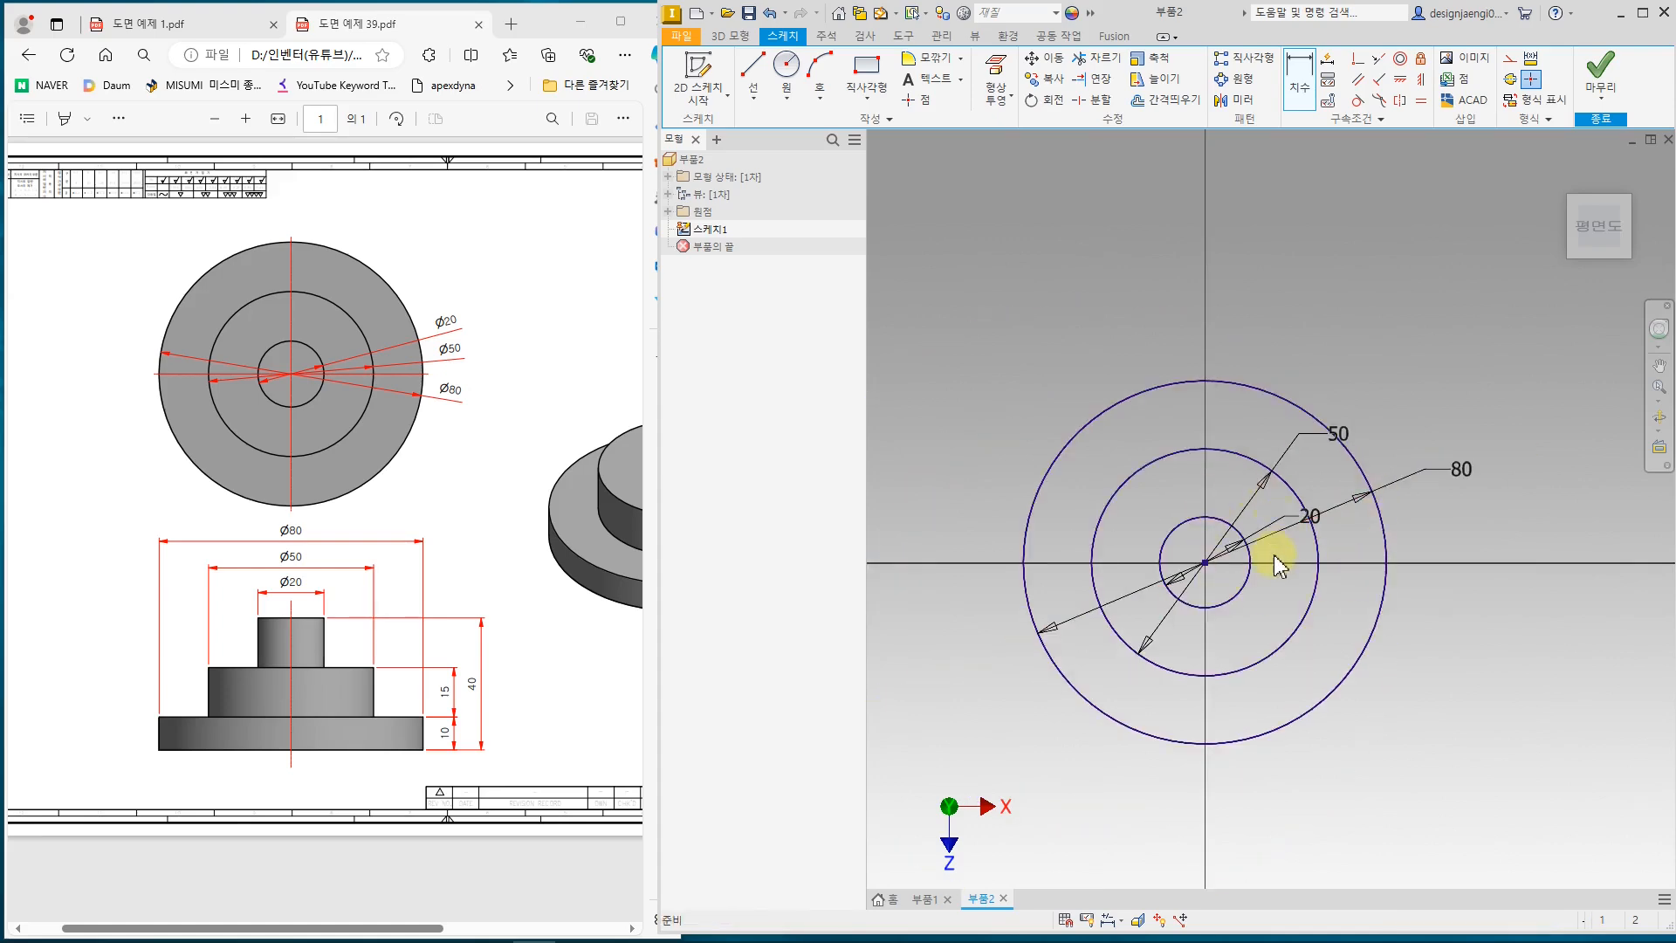
- Finish the sketch of the three concentric circles and check the drawing
{"action": "left_click", "coordinate": [1600, 72]}
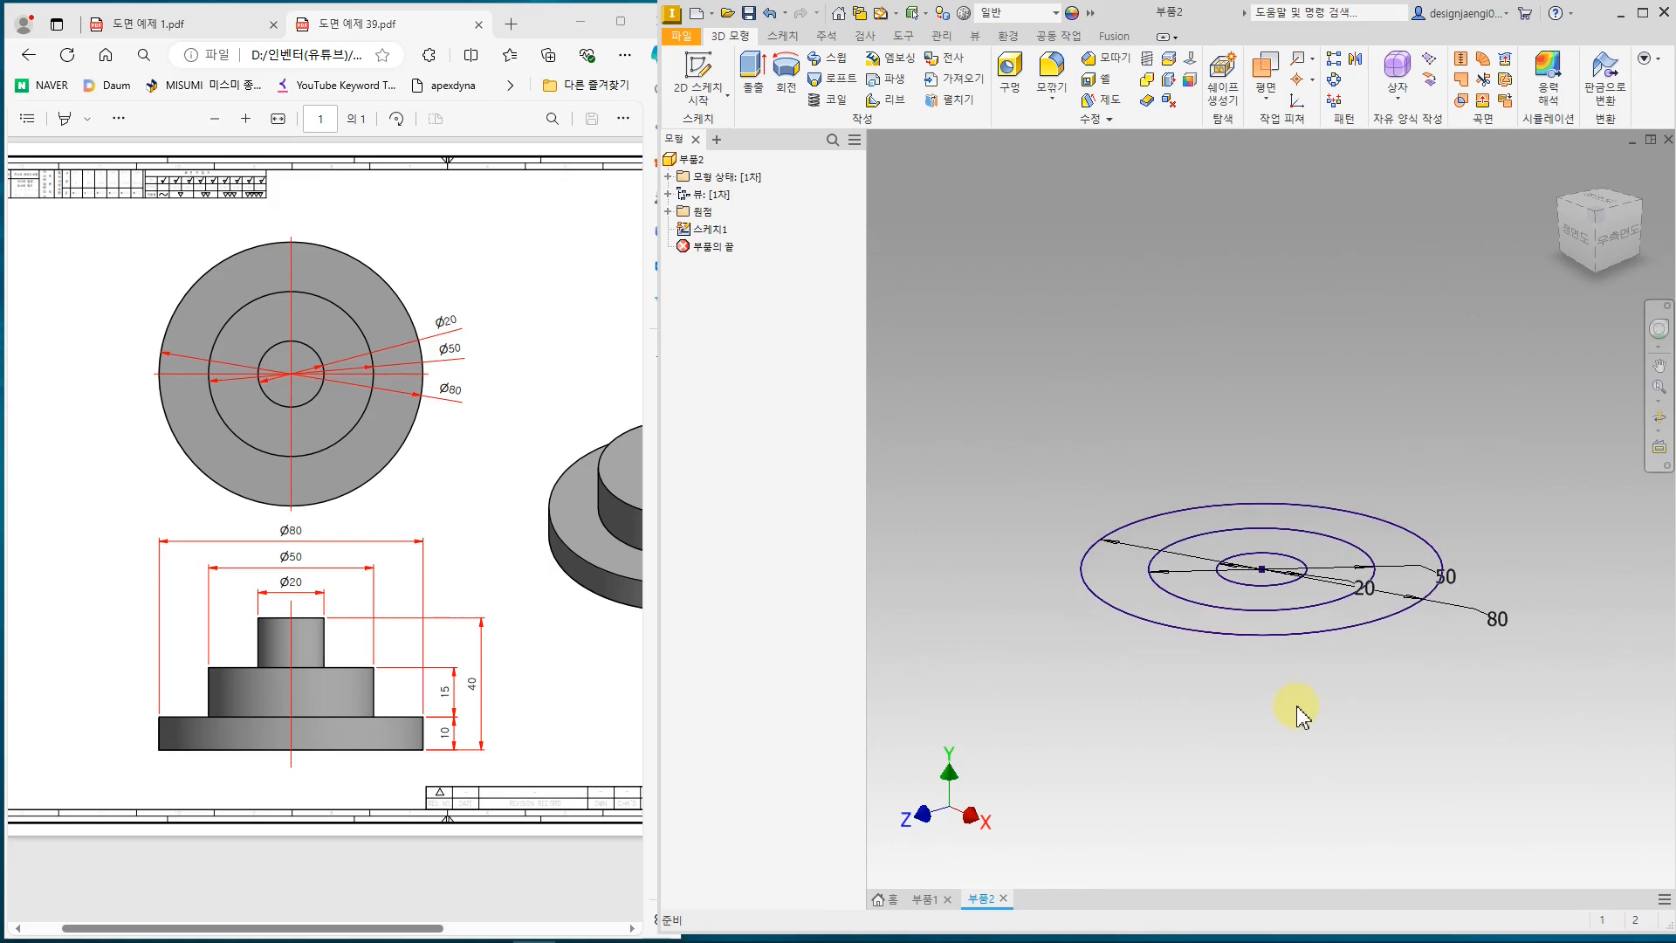
{"action": "left_click", "coordinate": [442, 617]}
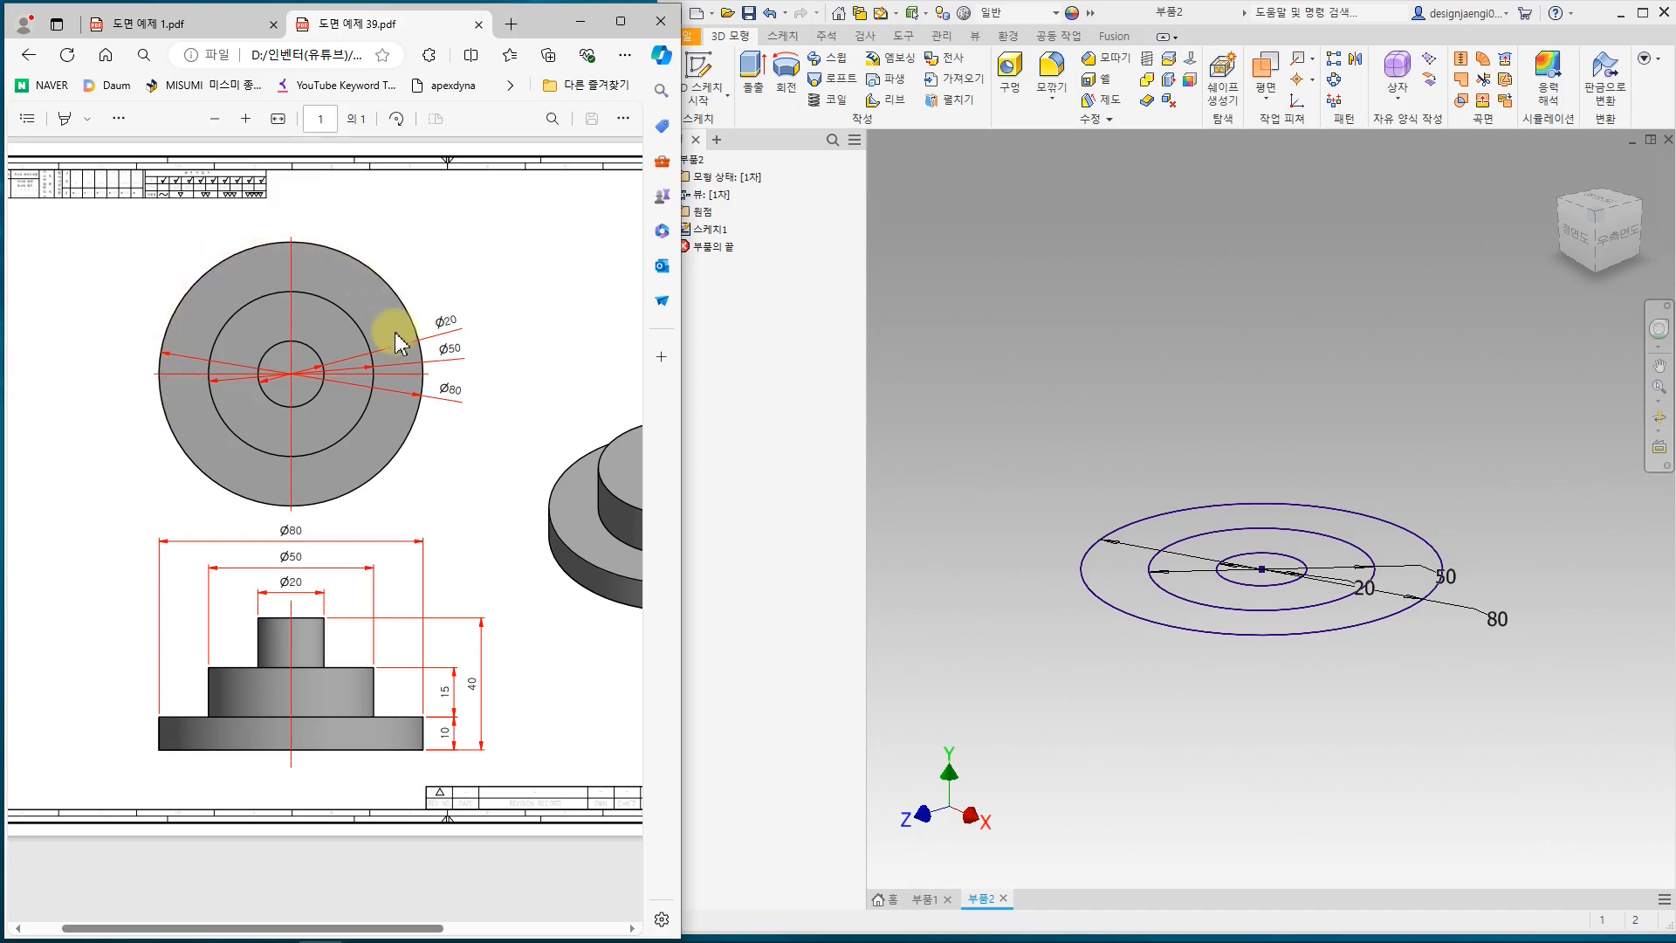
{"action": "left_click", "coordinate": [1104, 340]}
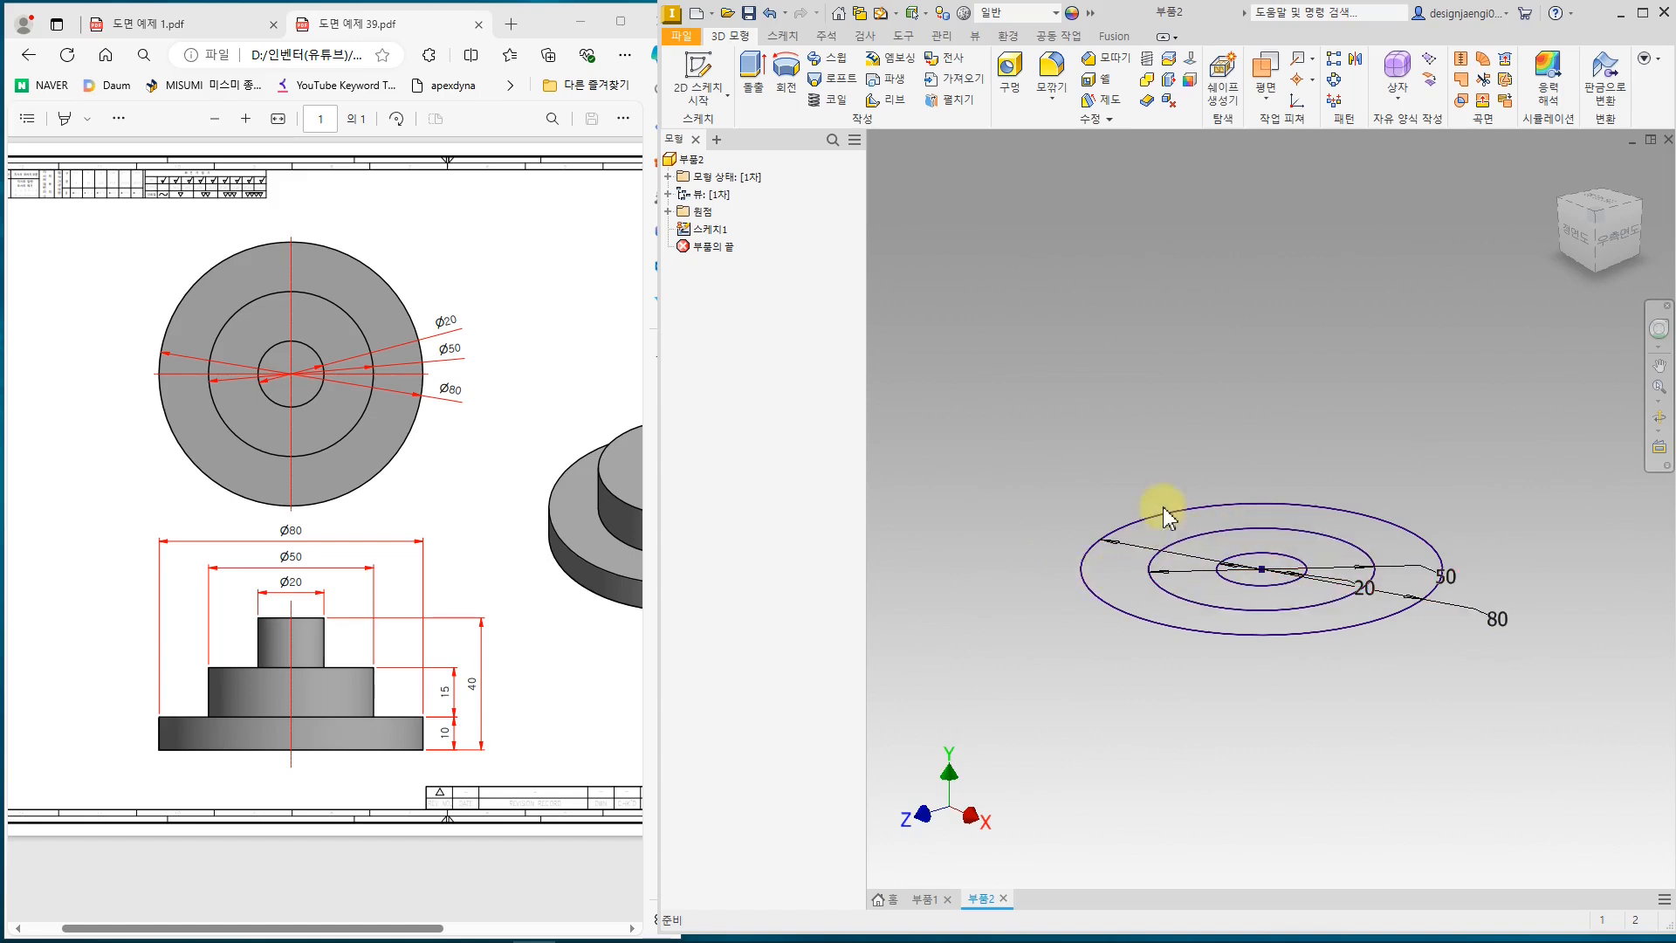
- Extrude all three regions of the concentric-circle sketch upward 10 mm to form the base disc
{"action": "left_click", "coordinate": [752, 72]}
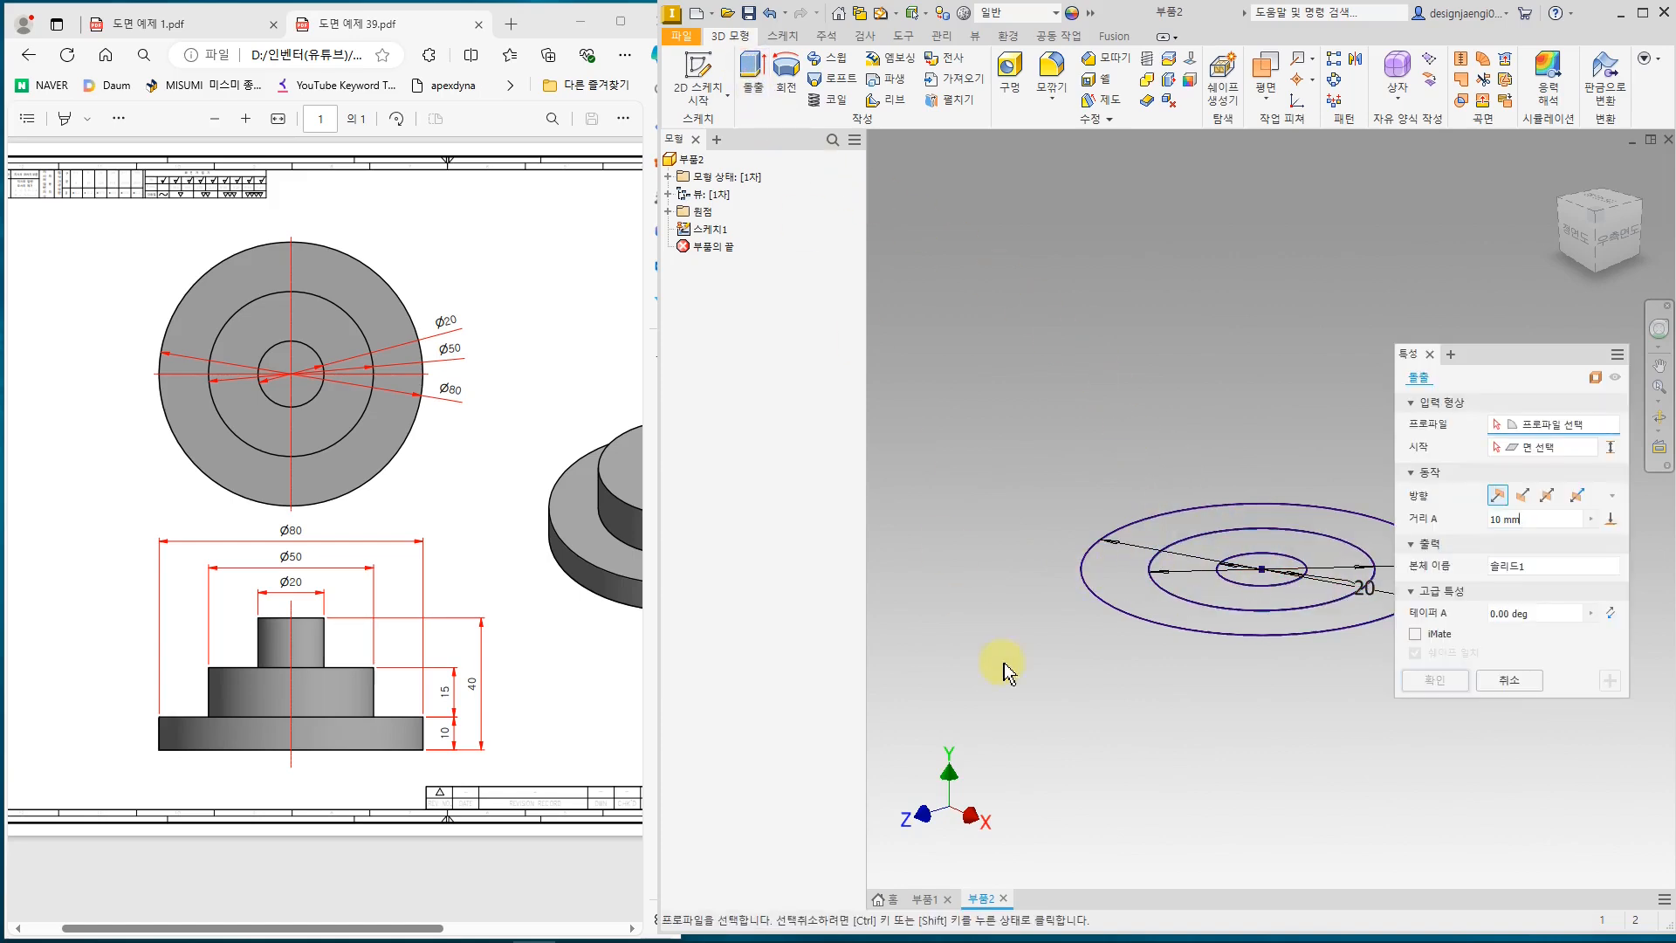
{"action": "mouse_move", "coordinate": [1162, 708]}
{"action": "middle_mouse_down", "text": "shift"}
{"action": "mouse_move", "coordinate": [1207, 714]}
{"action": "mouse_move", "coordinate": [1085, 728]}
{"action": "middle_mouse_up", "text": "shift"}
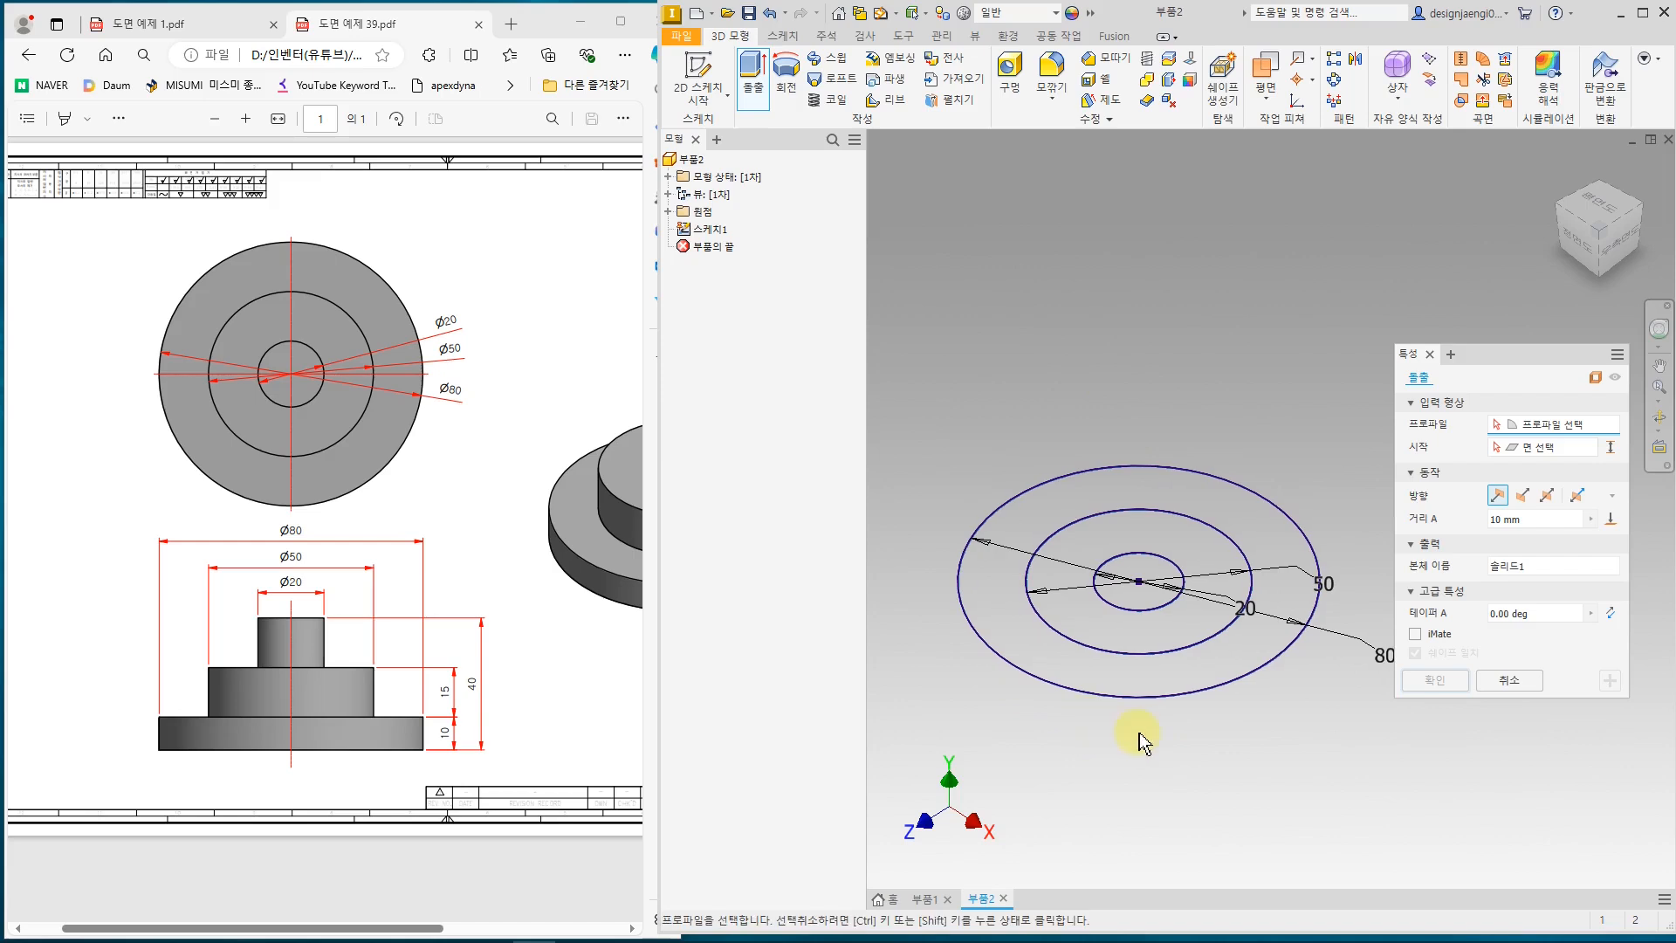
{"action": "left_click", "coordinate": [1142, 579]}
{"action": "left_click", "coordinate": [1185, 568]}
{"action": "left_click", "coordinate": [1260, 545]}
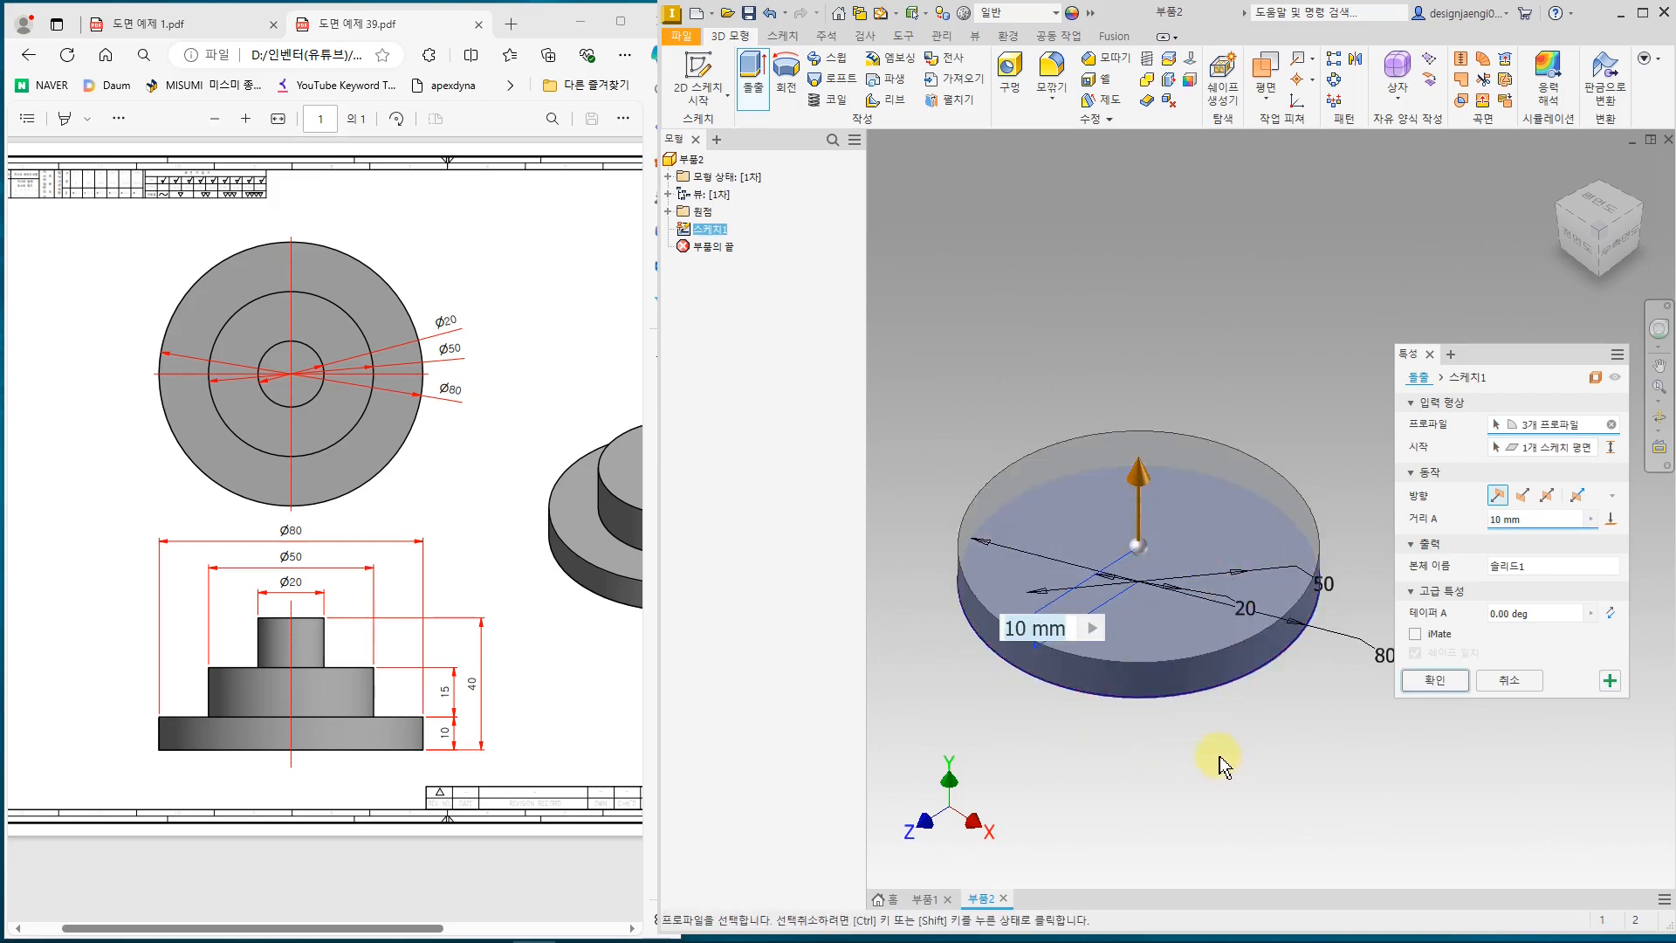
{"action": "middle_click_drag", "start_coordinate": [1218, 756], "coordinate": [1241, 744]}
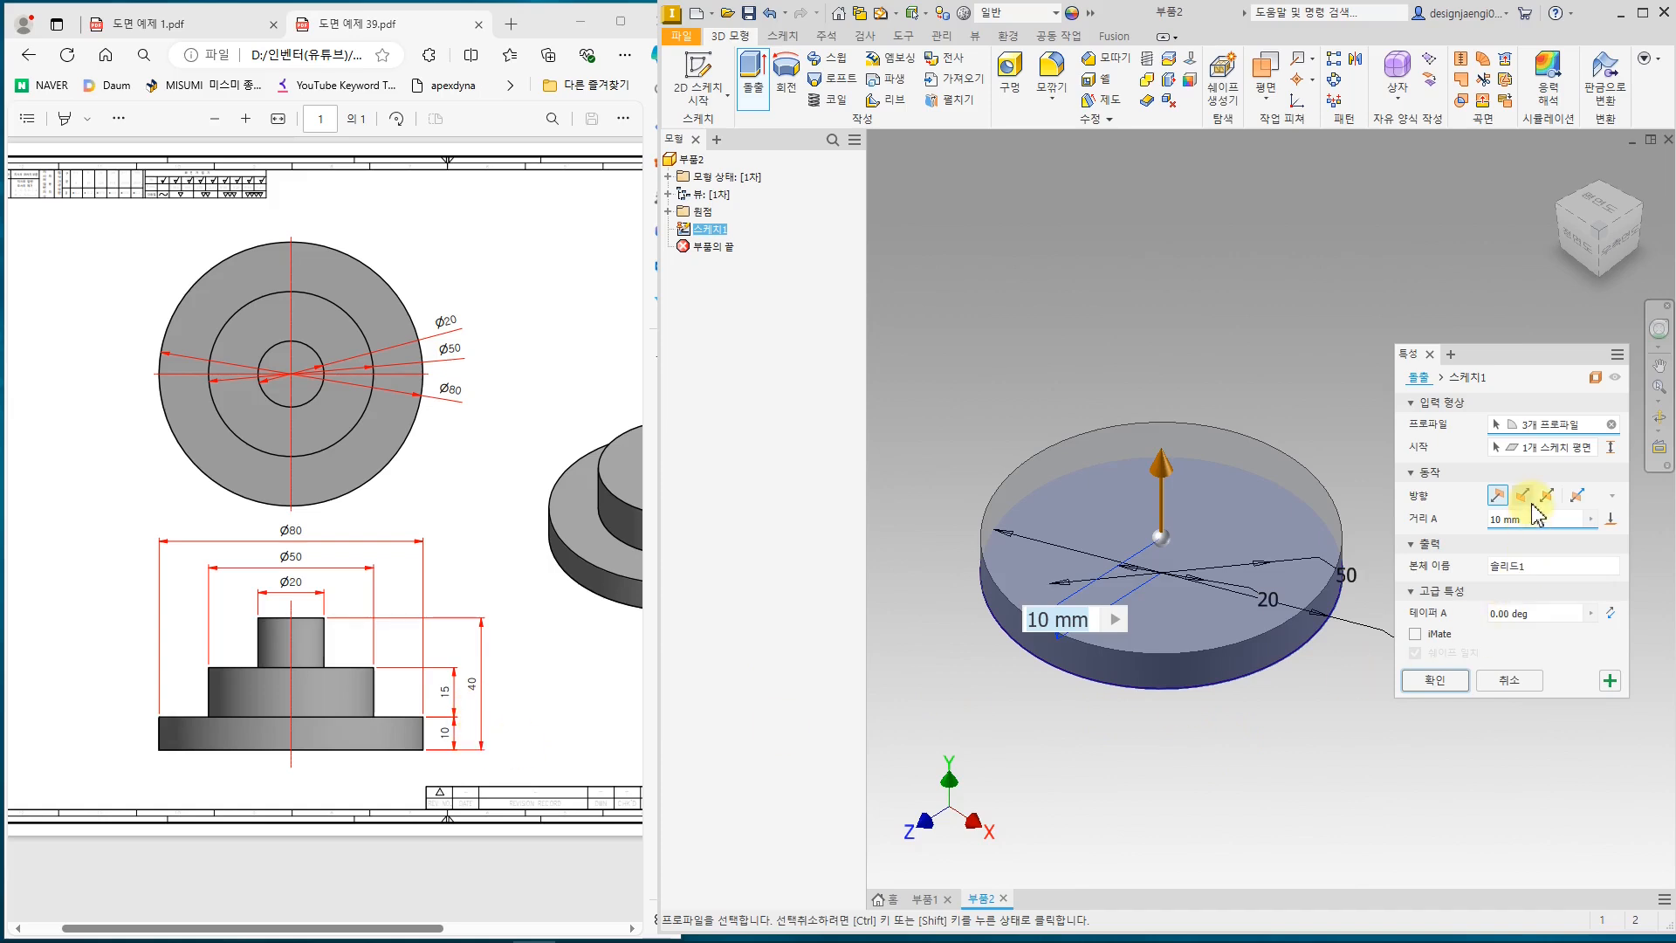
{"action": "left_click", "coordinate": [1434, 681]}
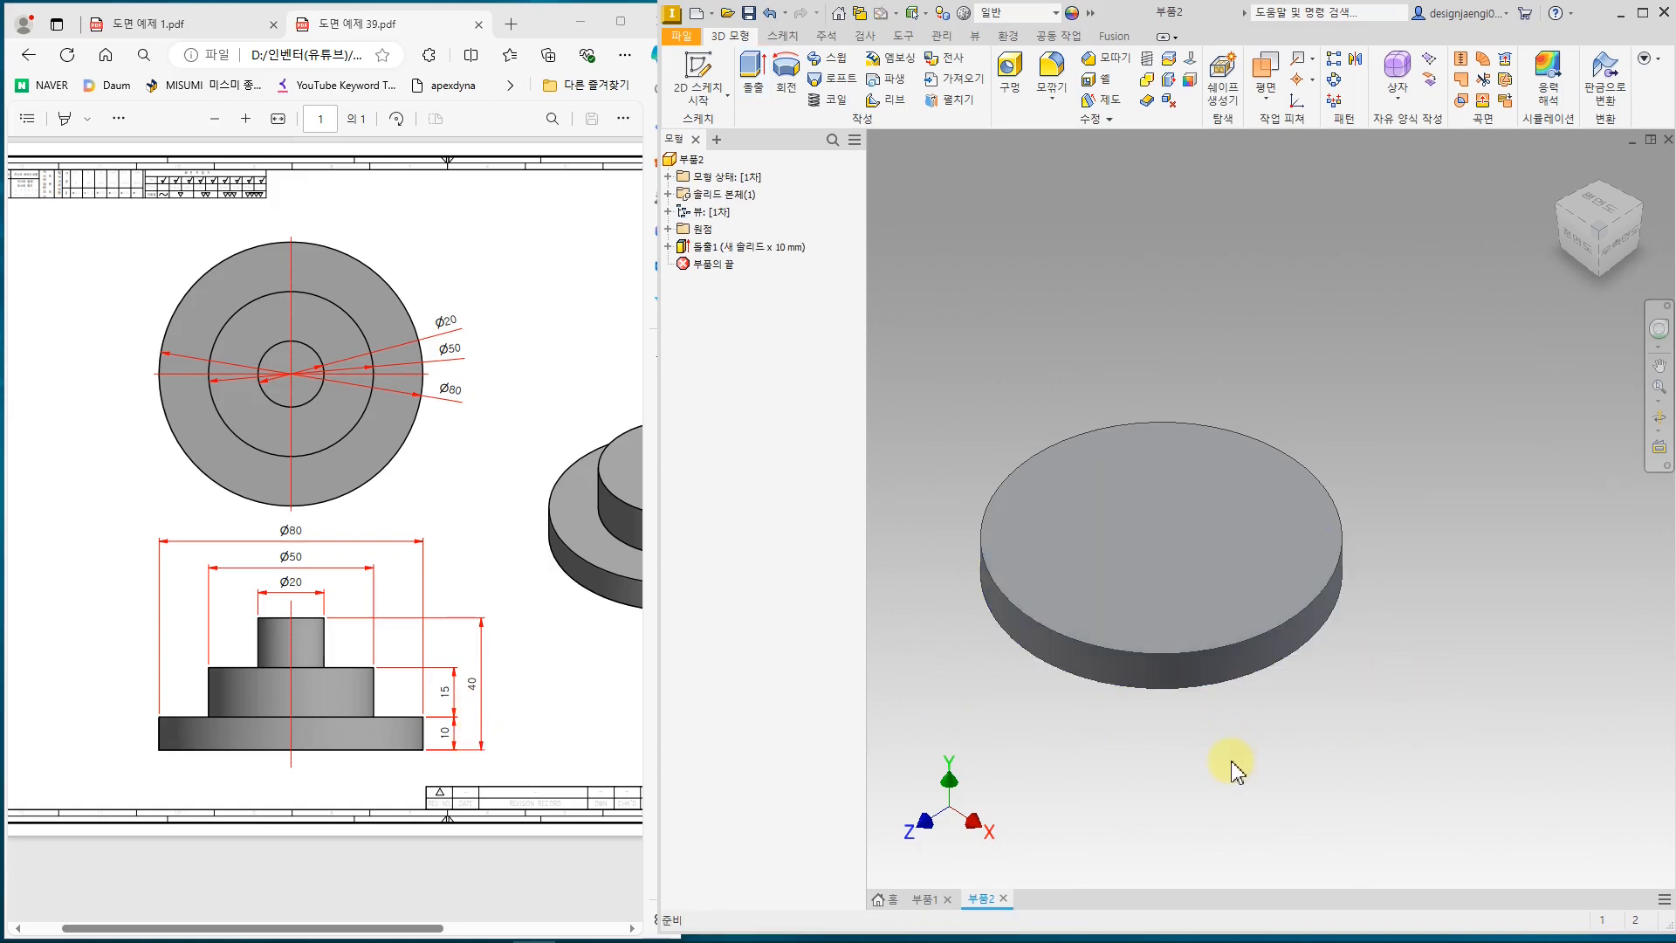
- Expand the base disc's extrusion in the model tree to expose the sketch it uses
{"action": "middle_click_drag", "start_coordinate": [1249, 743], "coordinate": [1345, 682], "text": "shift"}
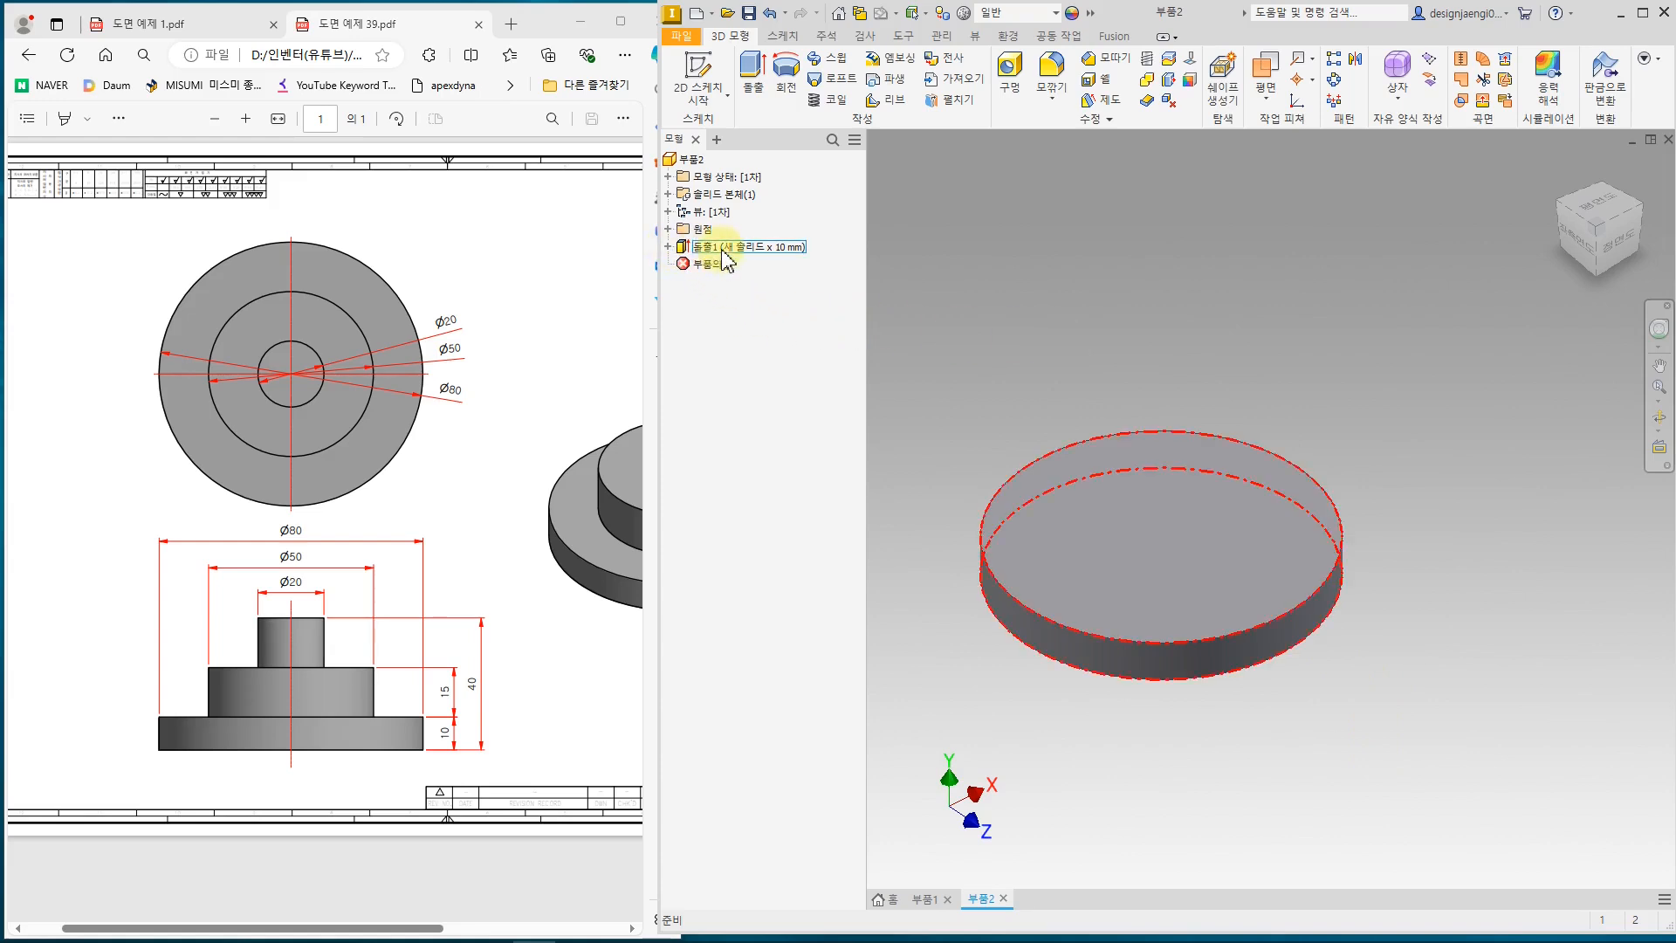
{"action": "left_click", "coordinate": [668, 246]}
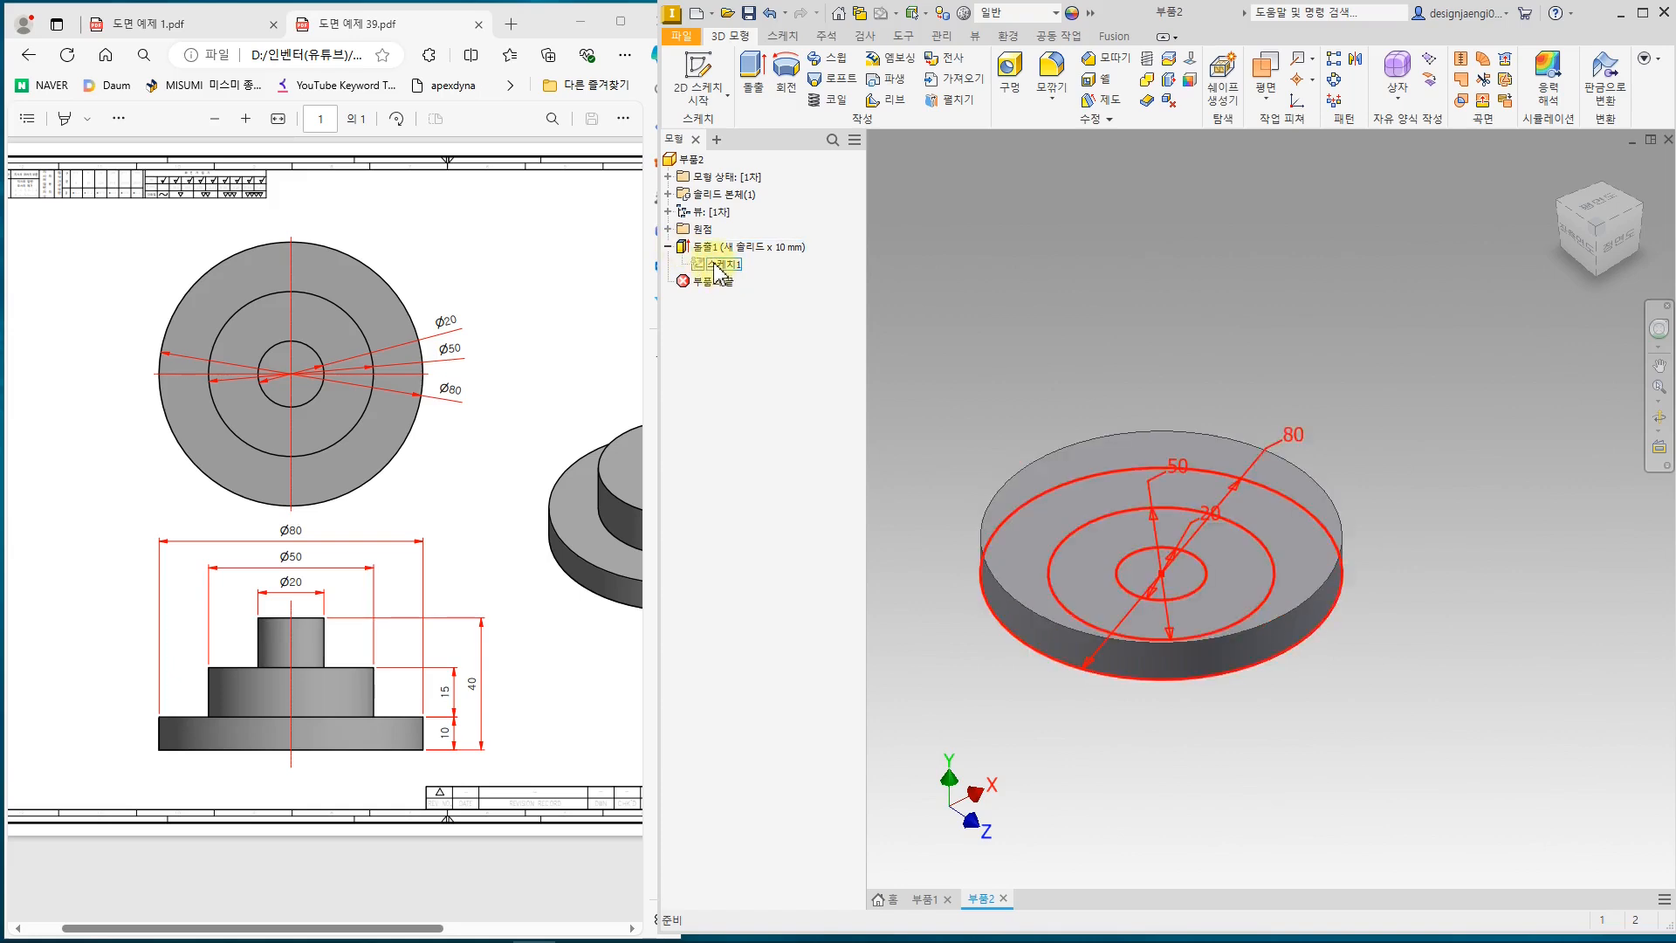
- Check the middle step's diameter and height dimensions on the drawing
{"action": "left_click", "coordinate": [559, 609]}
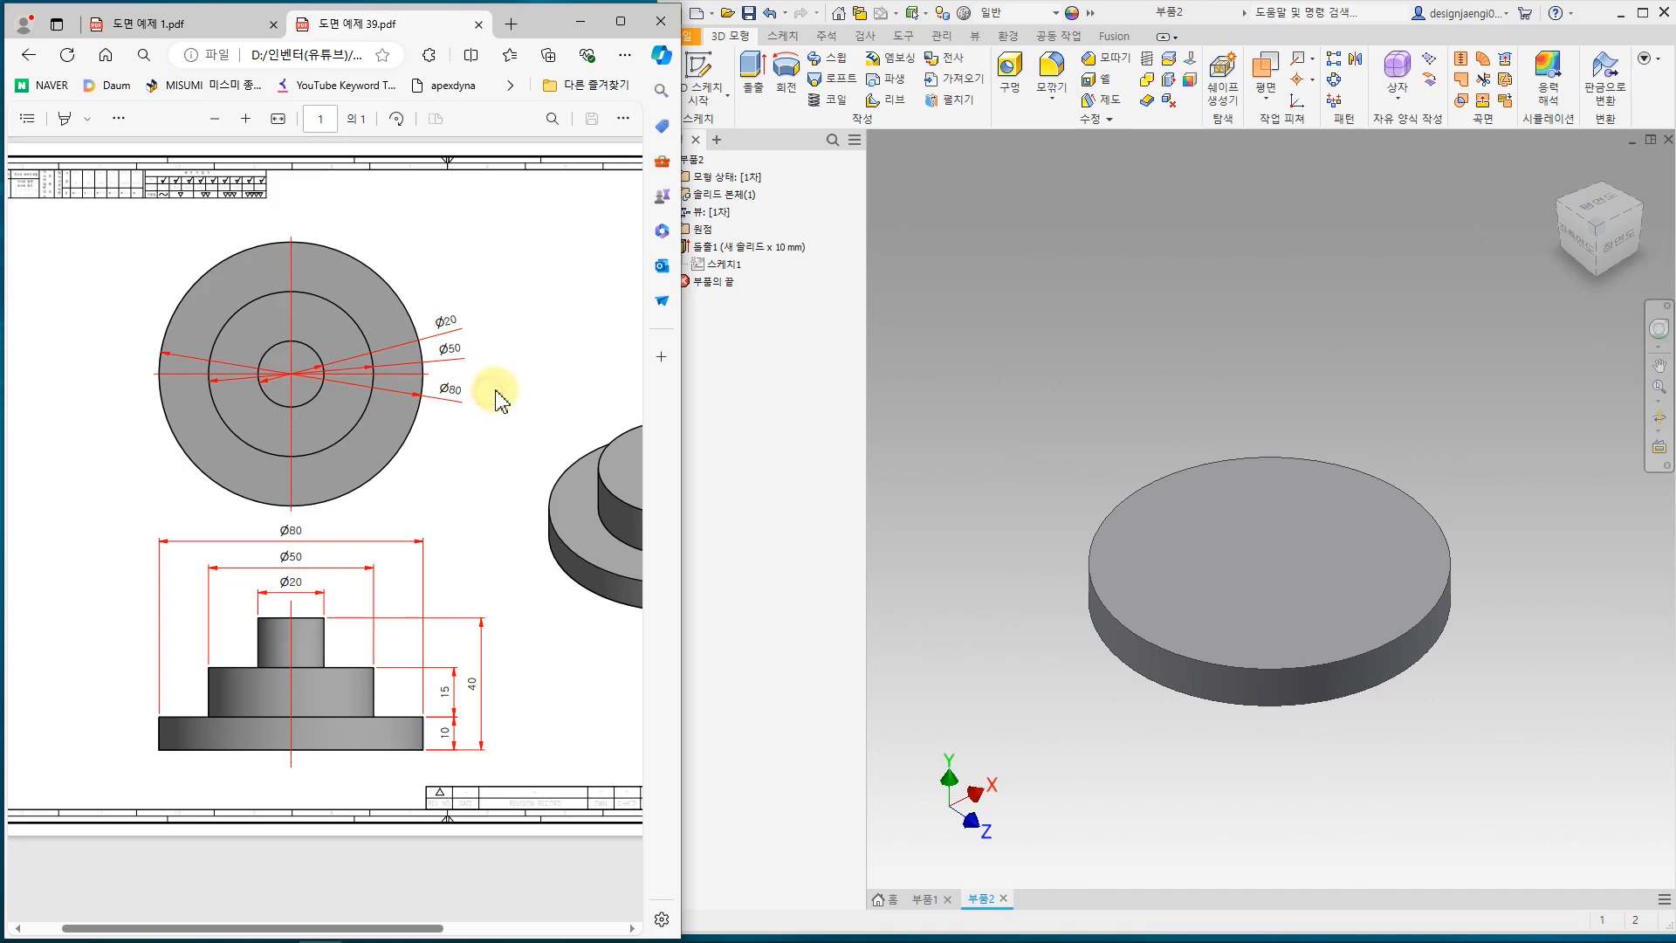
{"action": "left_click_drag", "start_coordinate": [429, 335], "coordinate": [481, 362]}
{"action": "left_click_drag", "start_coordinate": [446, 701], "coordinate": [422, 687]}
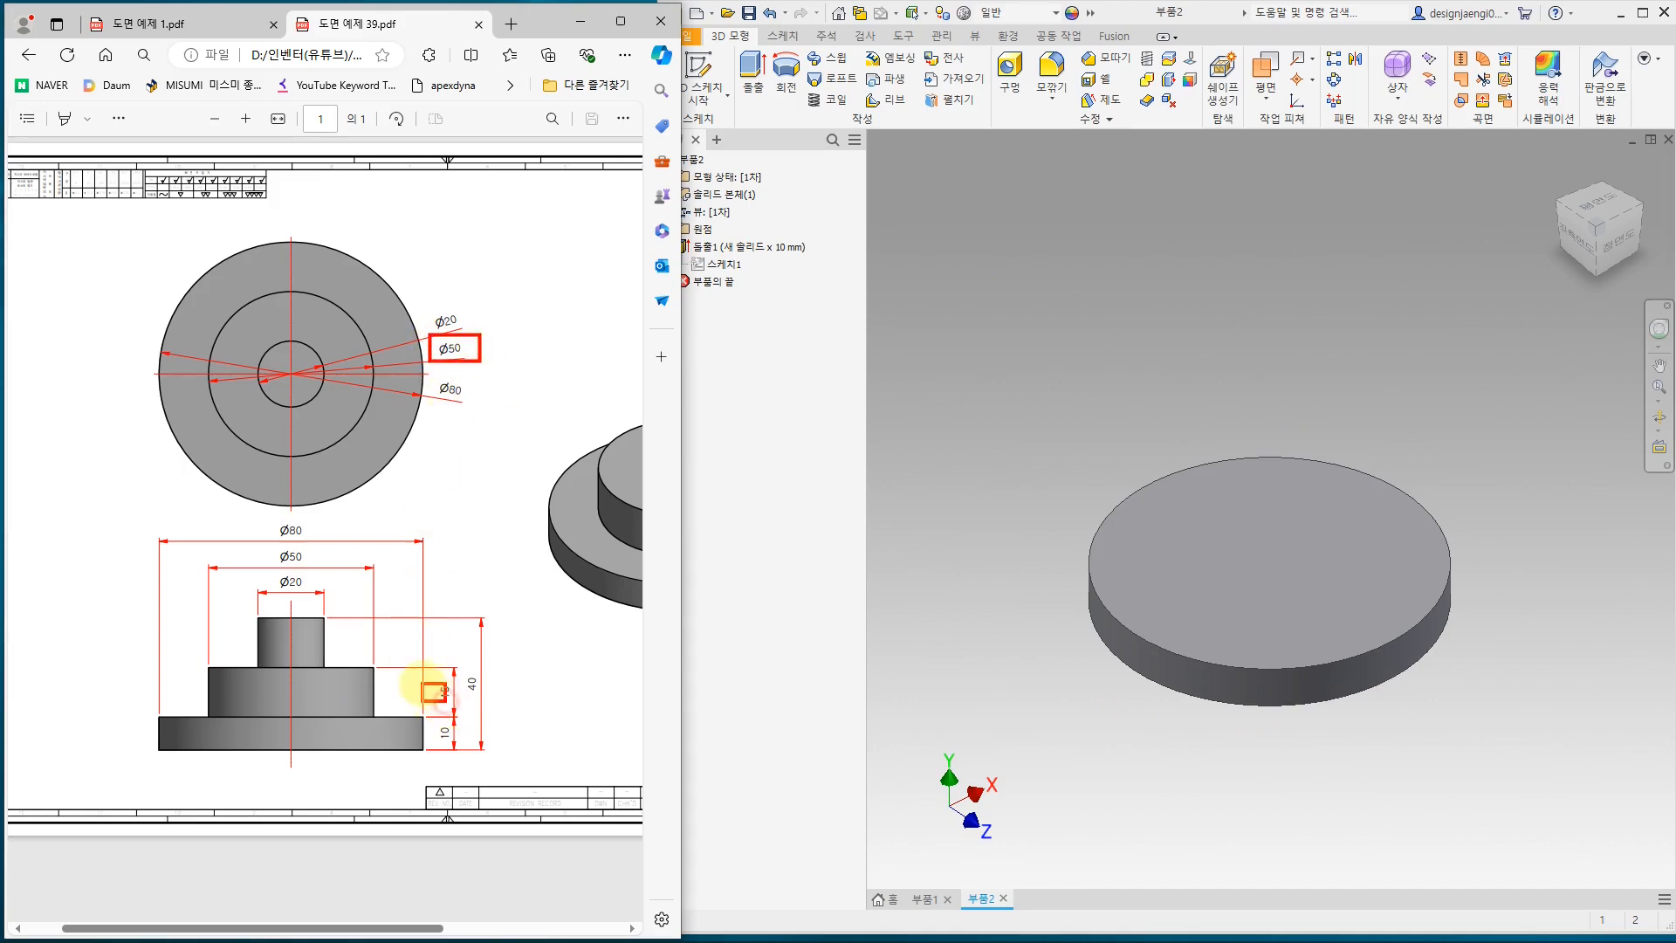
{"action": "key", "text": "ctrl+z"}
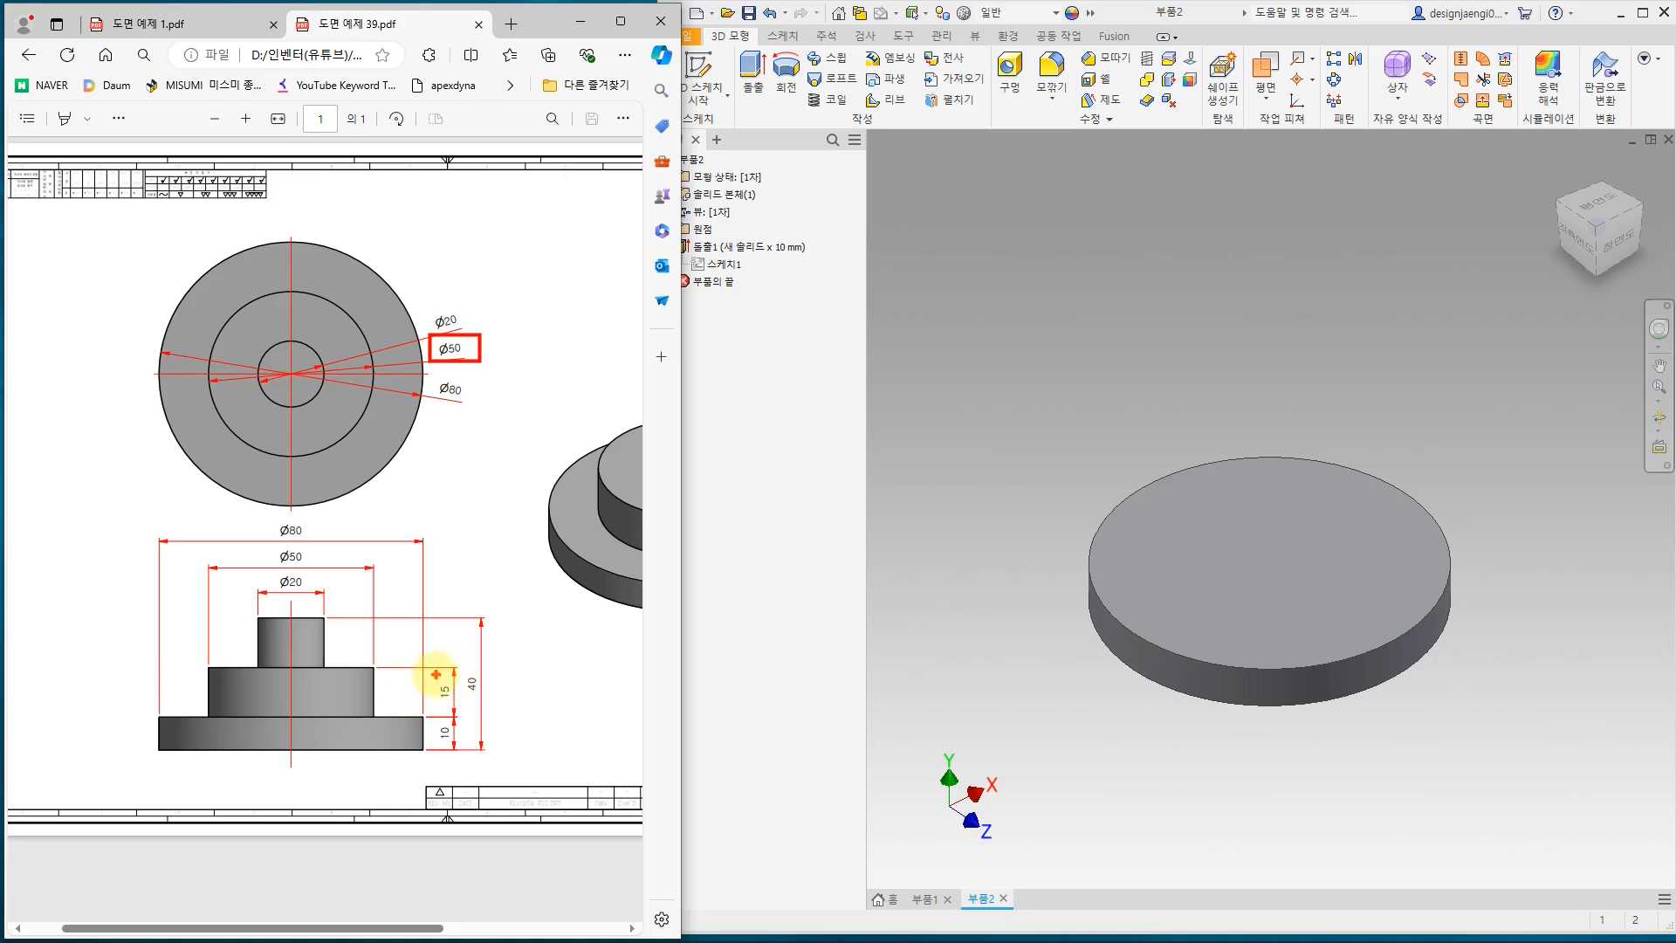
{"action": "left_click_drag", "start_coordinate": [442, 686], "coordinate": [461, 707]}
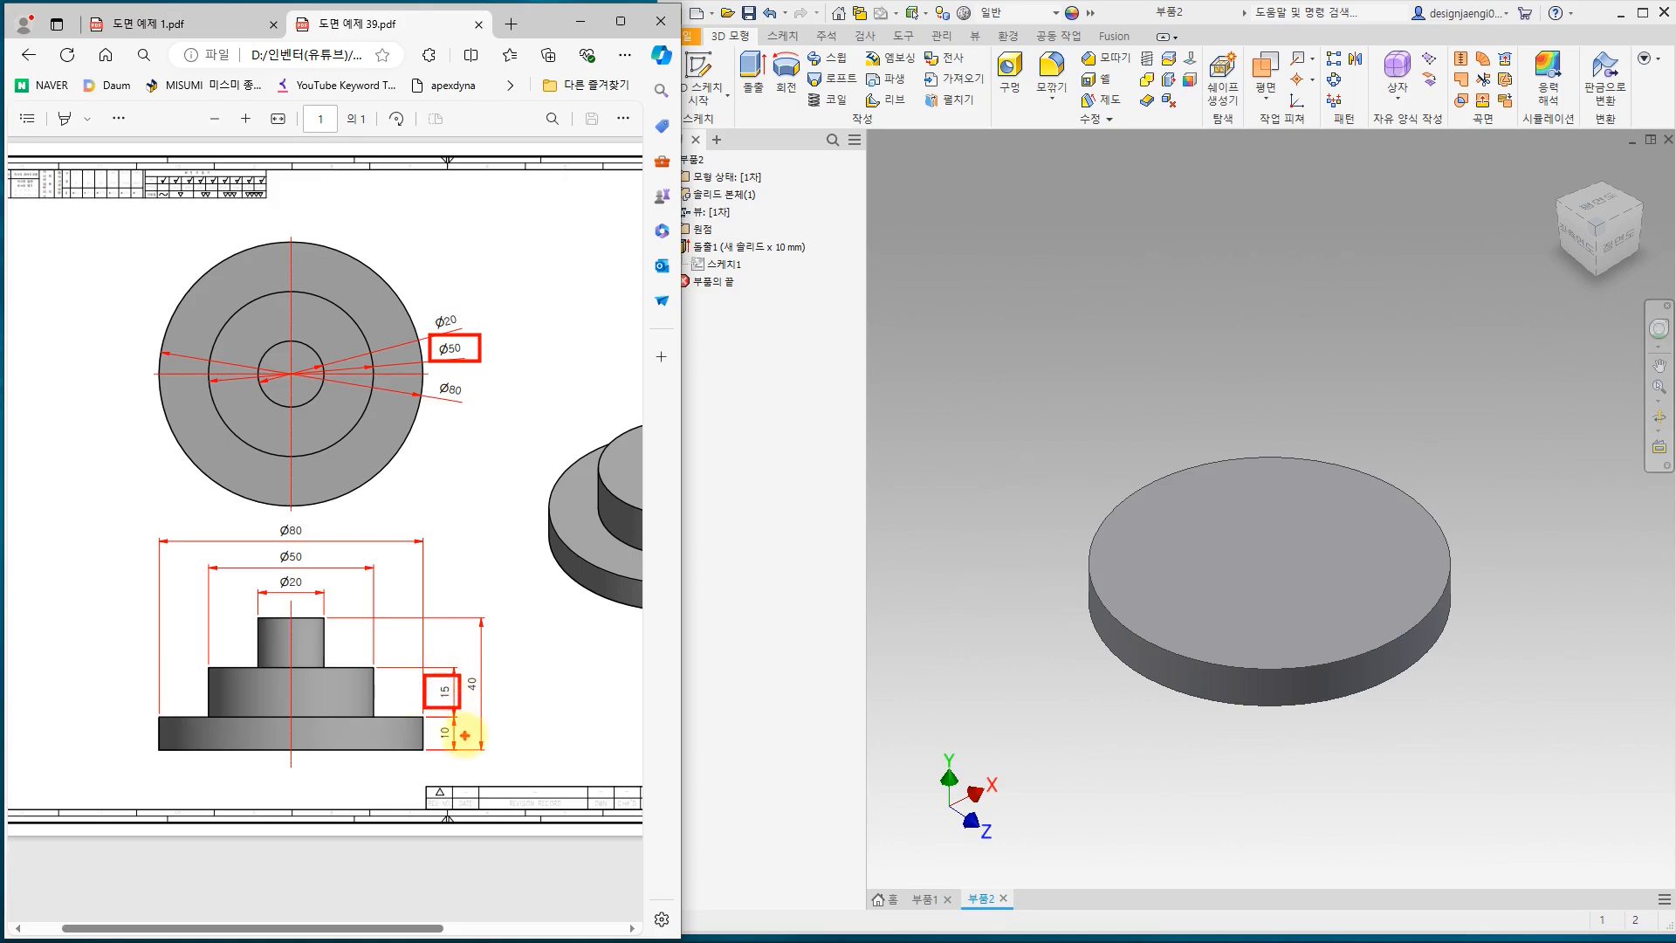
{"action": "key", "text": "Escape"}
{"action": "left_click", "coordinate": [1094, 324]}
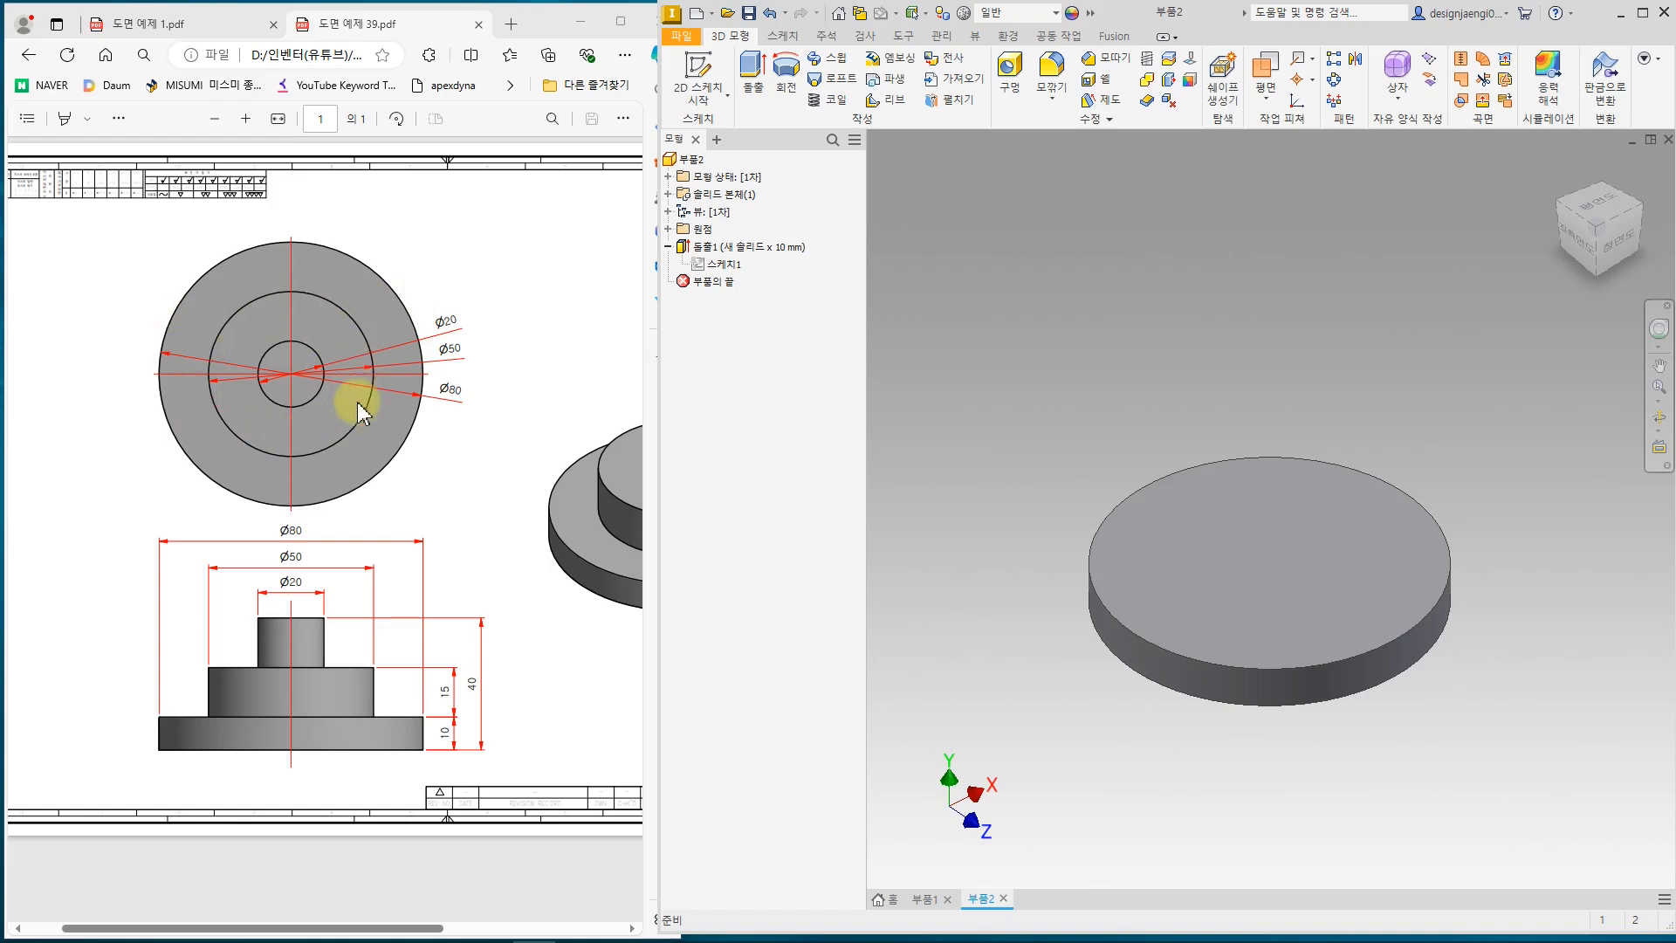
- Share the base extrusion's sketch for reuse and inspect its circles on the underside of the disc
{"action": "right_click", "coordinate": [727, 264]}
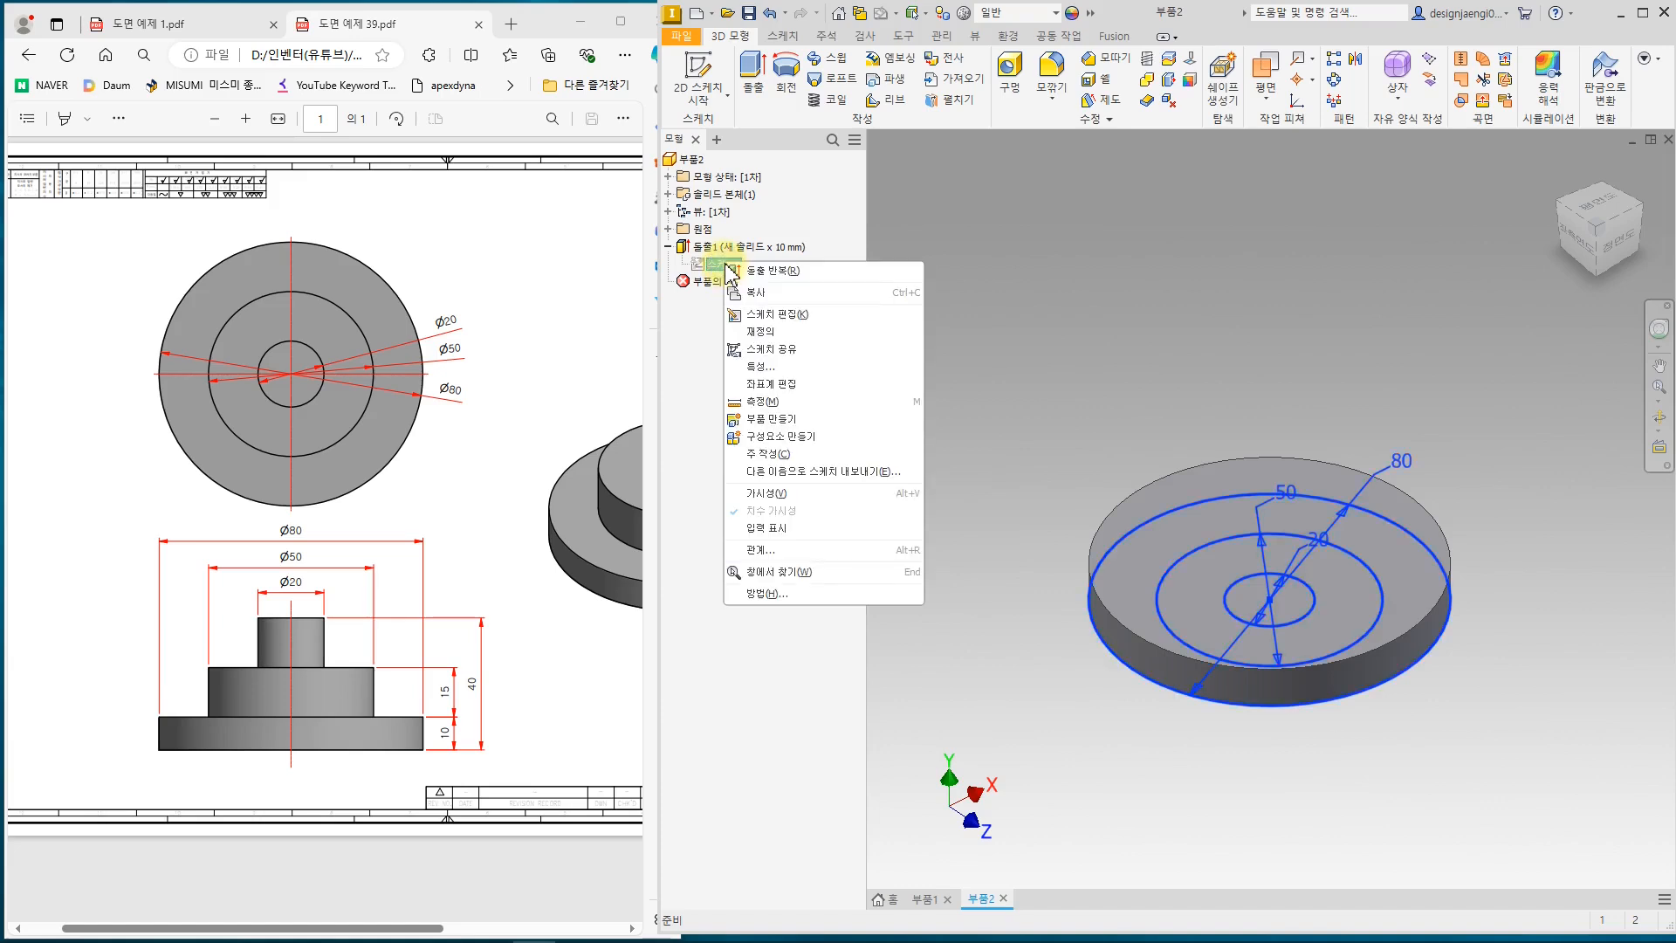
{"action": "left_click", "coordinate": [808, 350]}
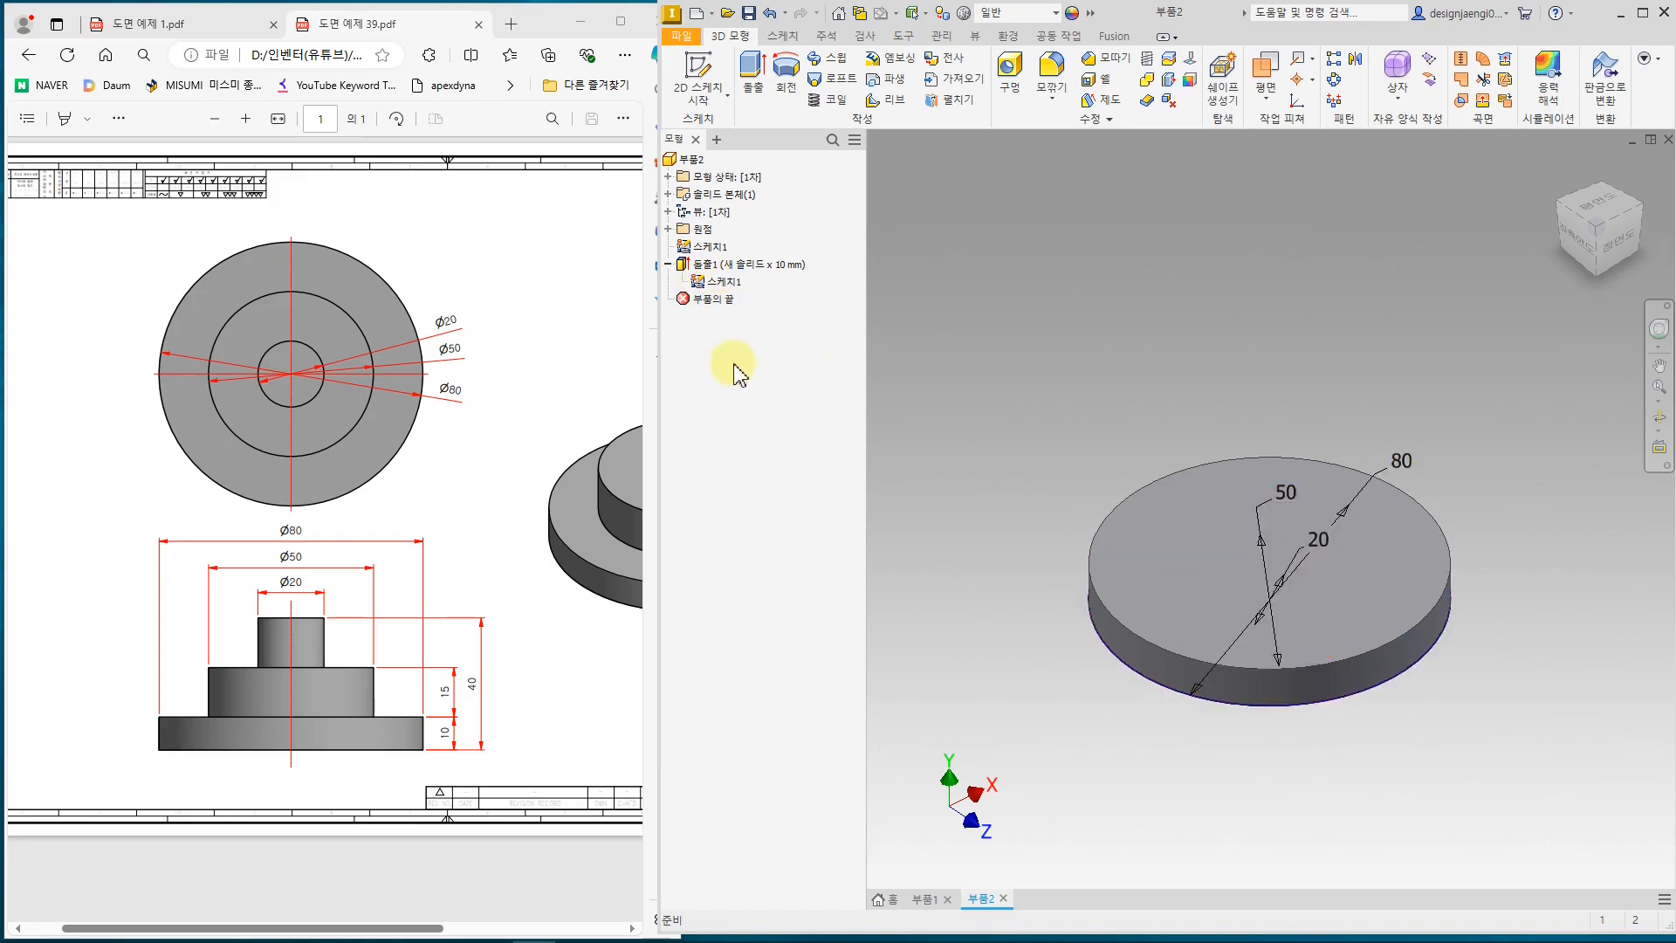
{"action": "left_click", "coordinate": [707, 247]}
{"action": "left_click", "coordinate": [731, 479]}
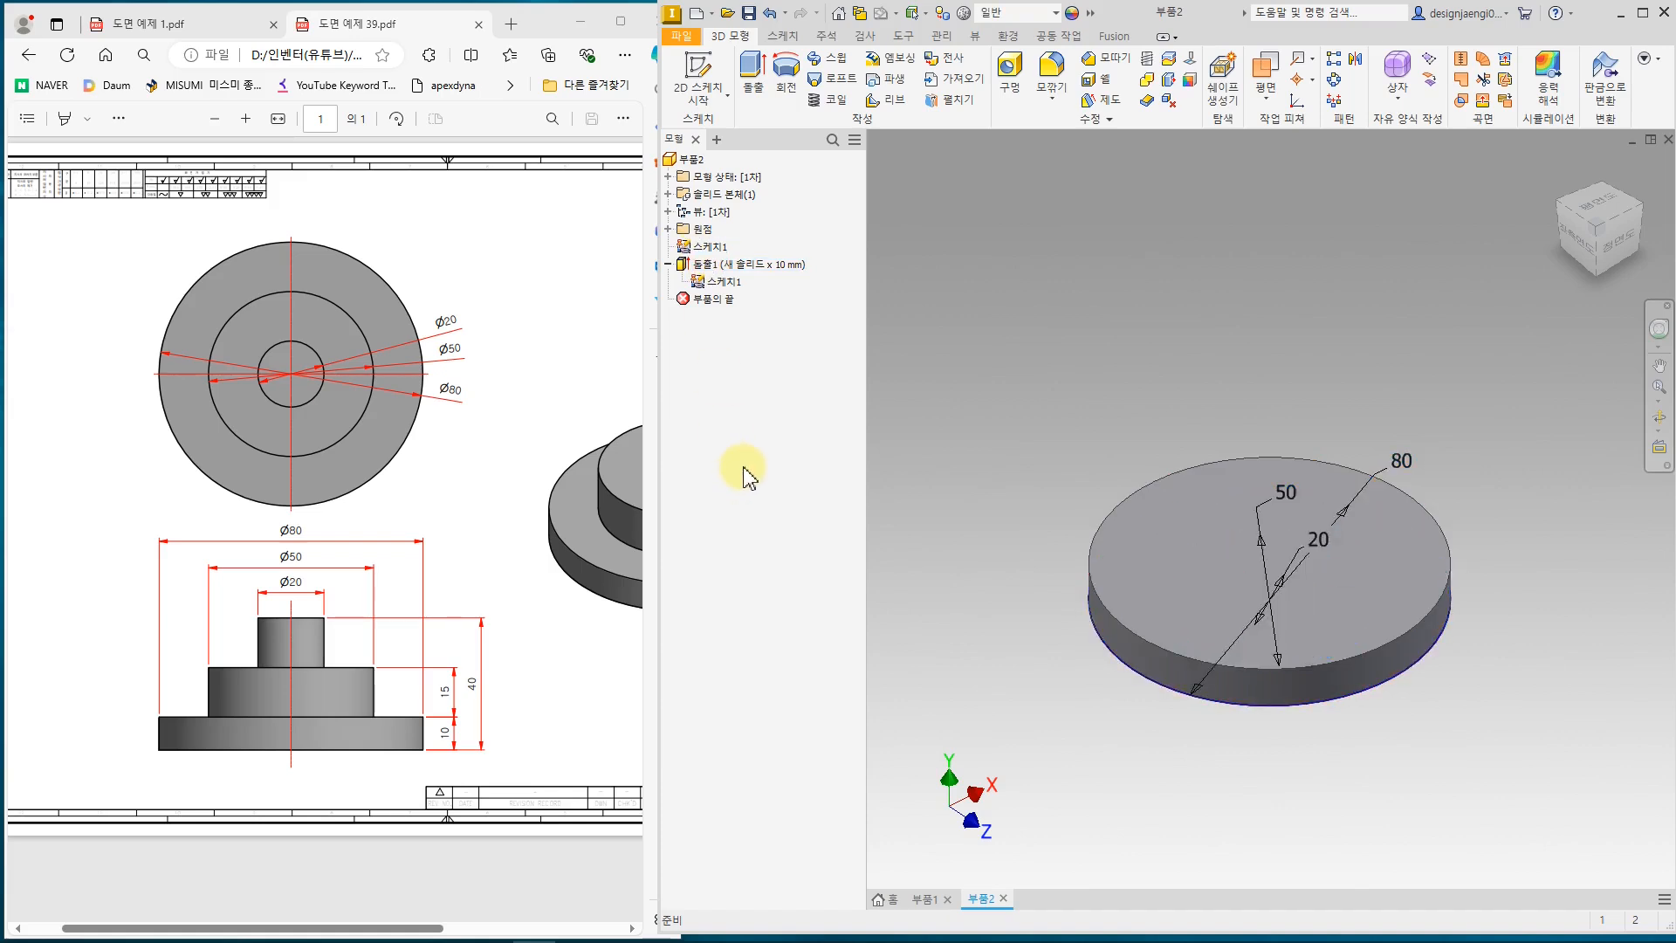
{"action": "mouse_move", "coordinate": [1067, 740]}
{"action": "middle_mouse_down", "text": "shift"}
{"action": "mouse_move", "coordinate": [1161, 704]}
{"action": "mouse_move", "coordinate": [1197, 628]}
{"action": "middle_mouse_up", "text": "shift"}
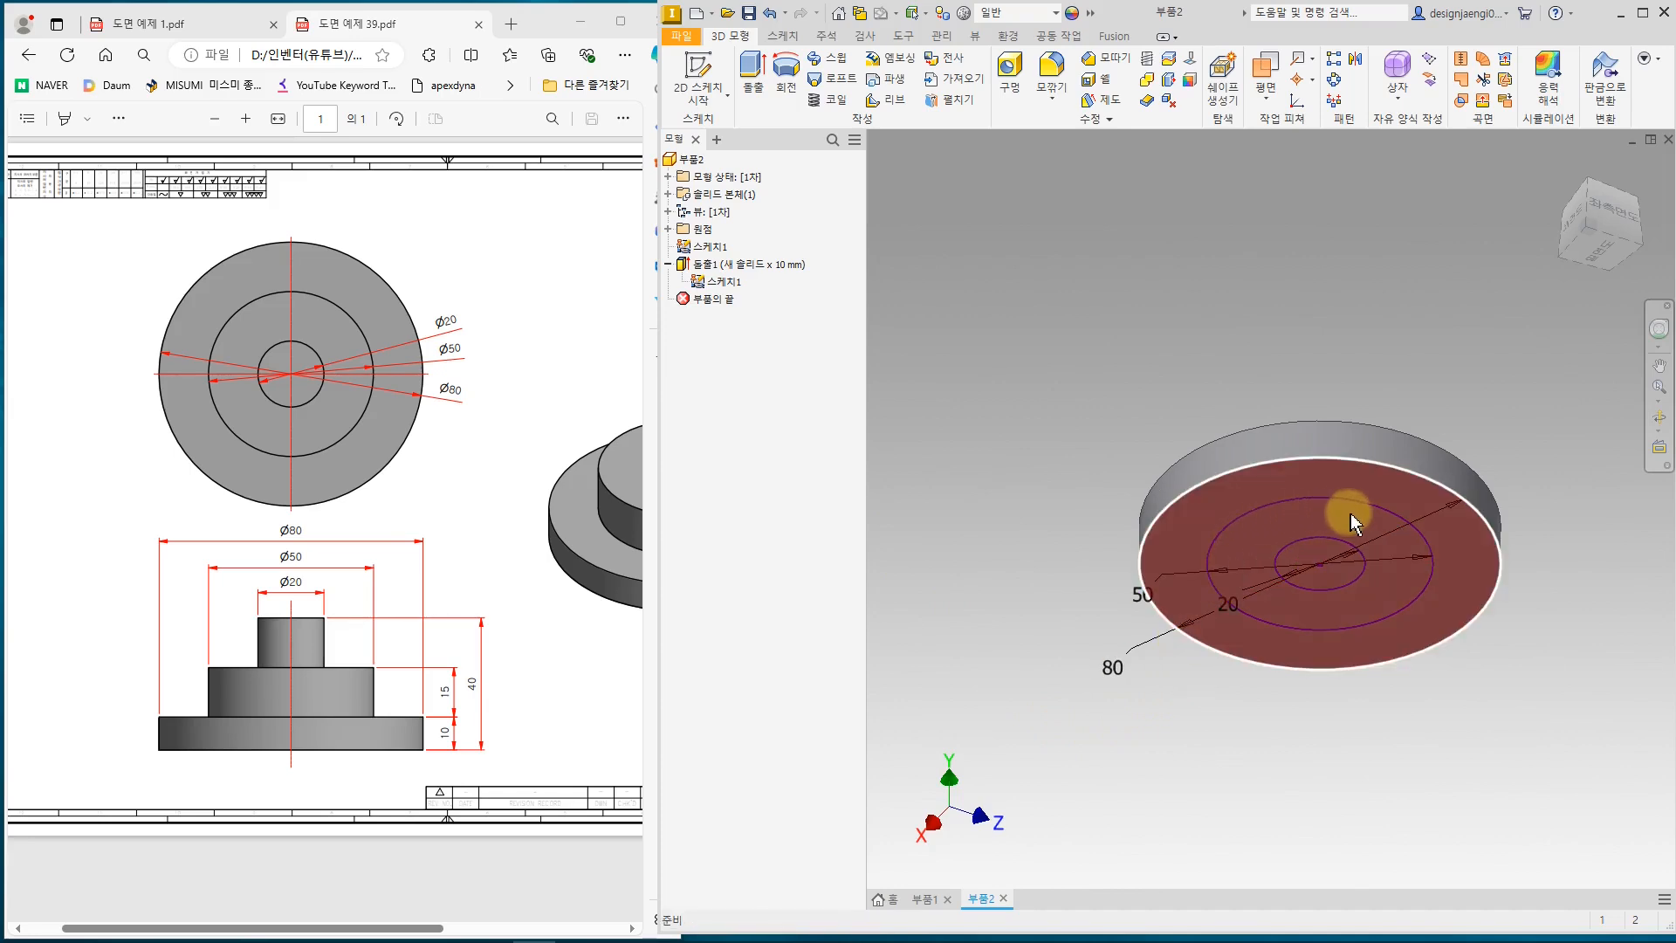
{"action": "middle_click_drag", "start_coordinate": [1272, 696], "coordinate": [1030, 655], "text": "shift"}
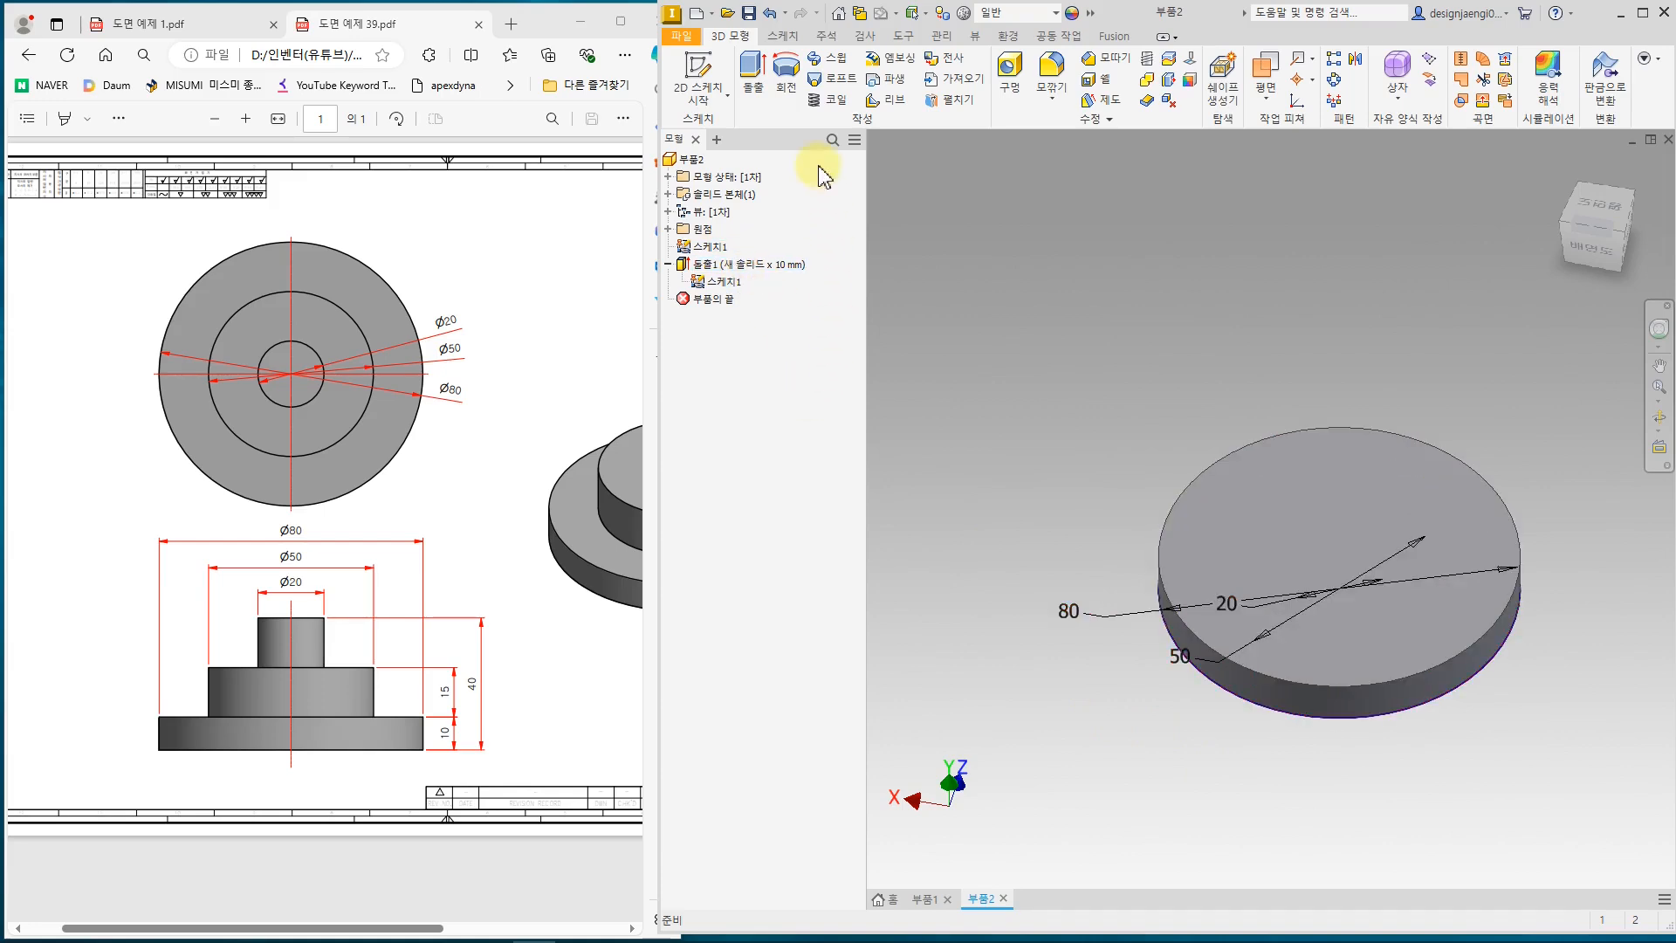
- Set up an extrusion of the shared sketch's two inner circle regions as an upward join
{"action": "left_click", "coordinate": [758, 77]}
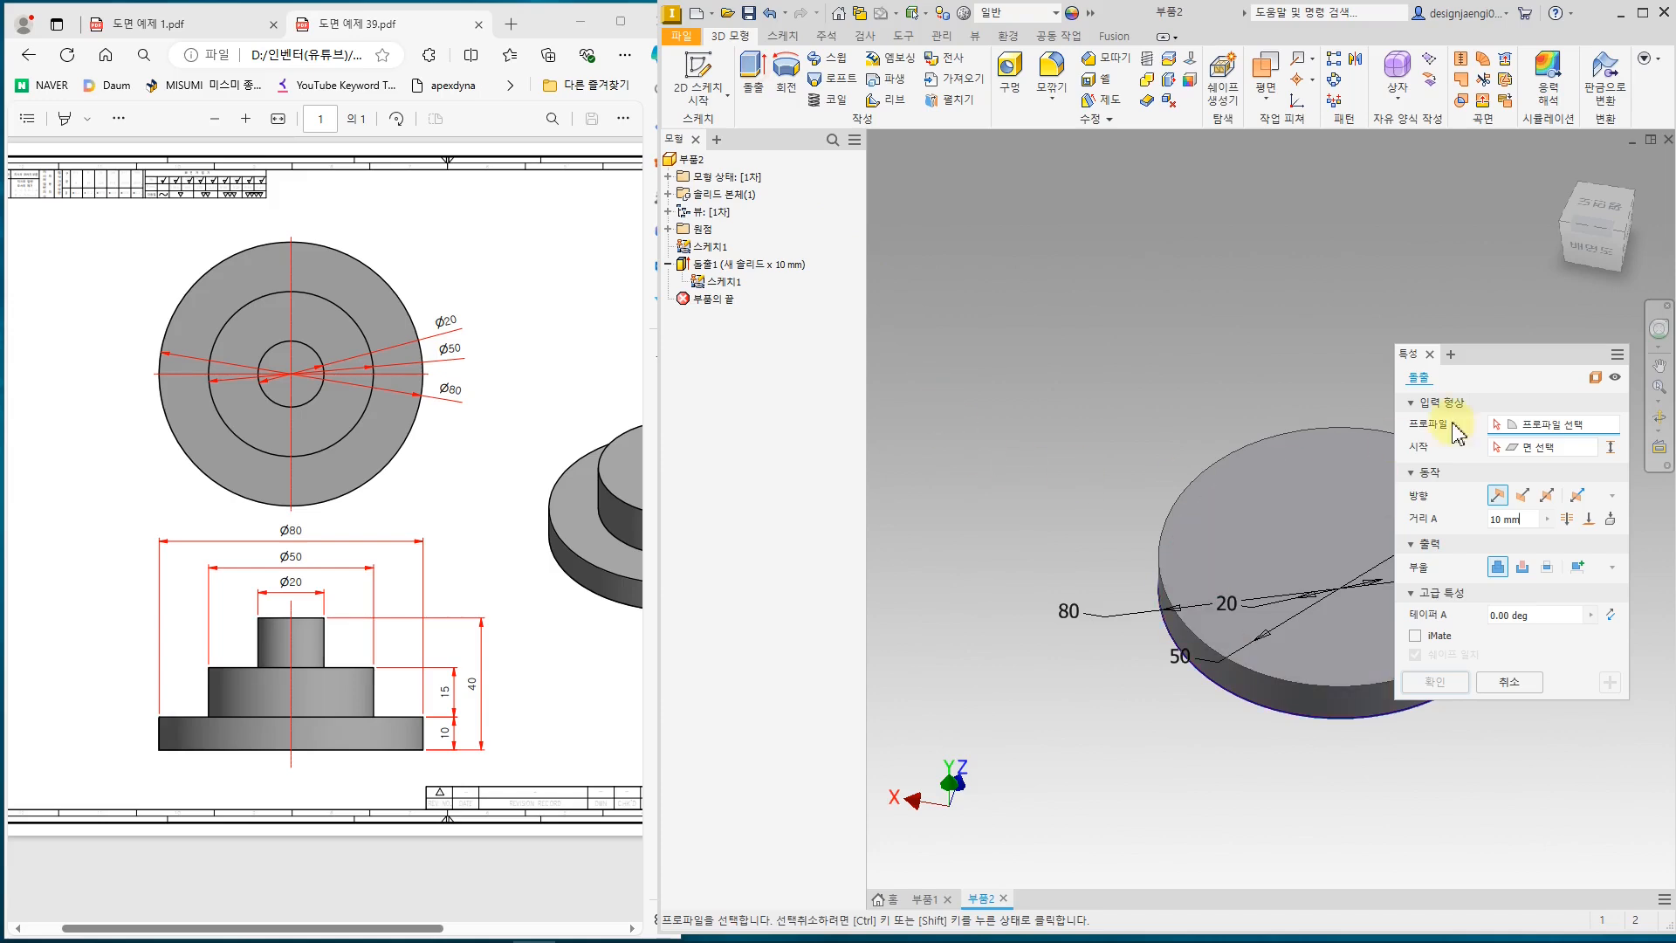
{"action": "left_click_drag", "start_coordinate": [1511, 344], "coordinate": [940, 333]}
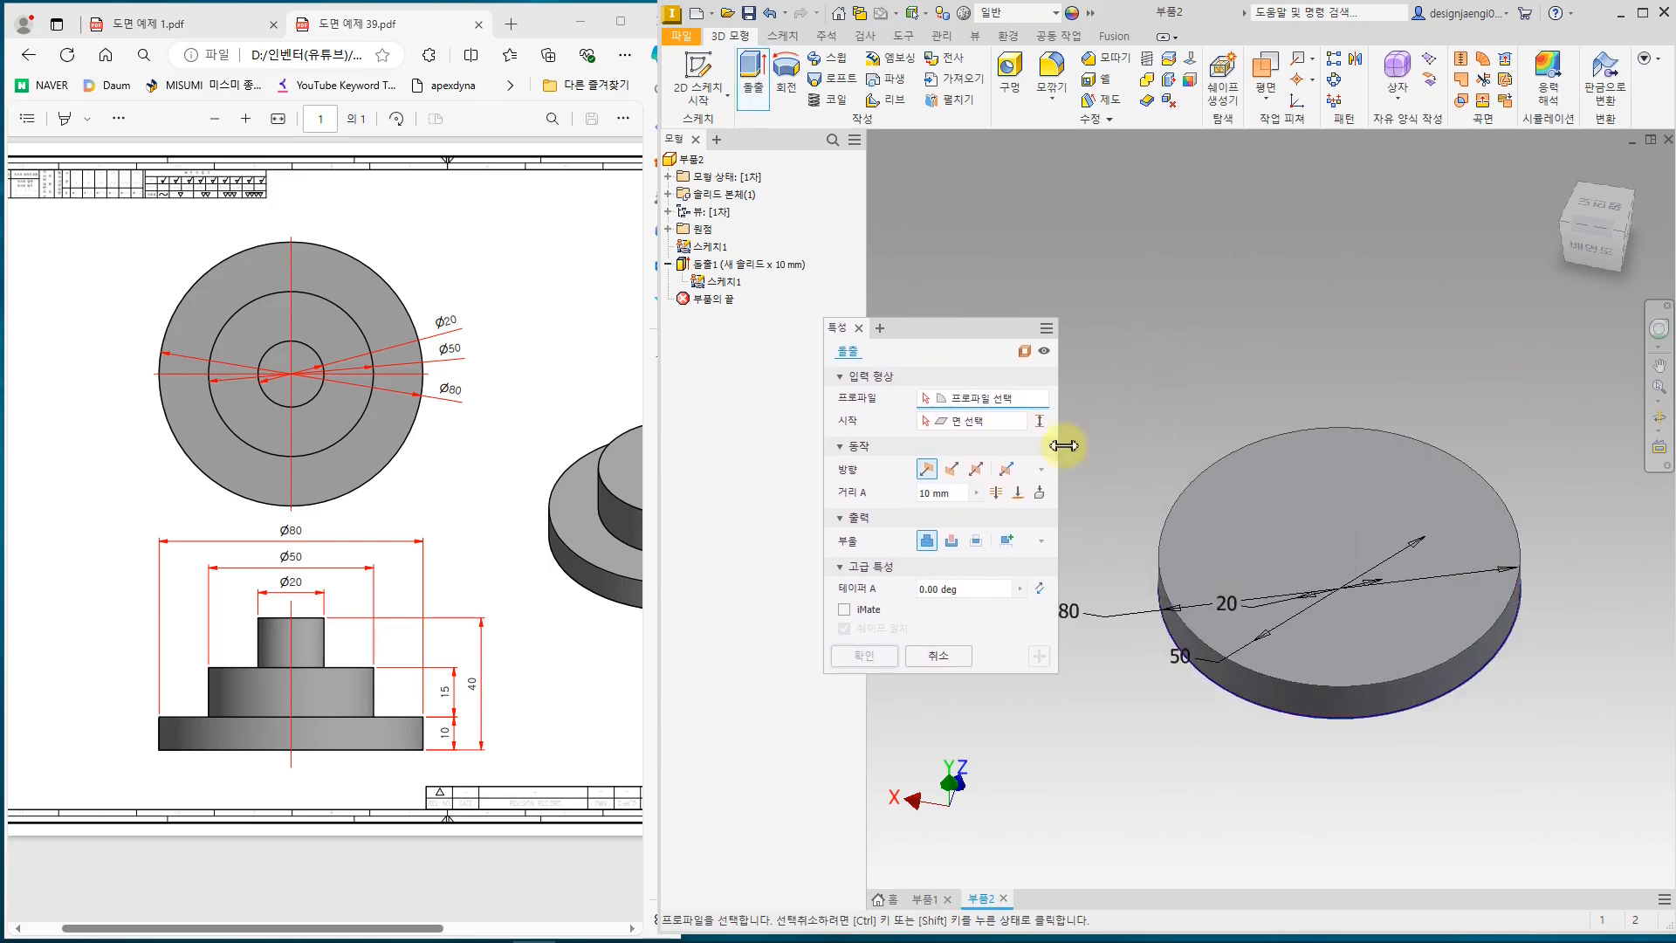
{"action": "left_click", "coordinate": [1295, 551]}
{"action": "left_click", "coordinate": [1299, 559]}
{"action": "middle_click_drag", "start_coordinate": [1301, 804], "coordinate": [1373, 558], "text": "shift"}
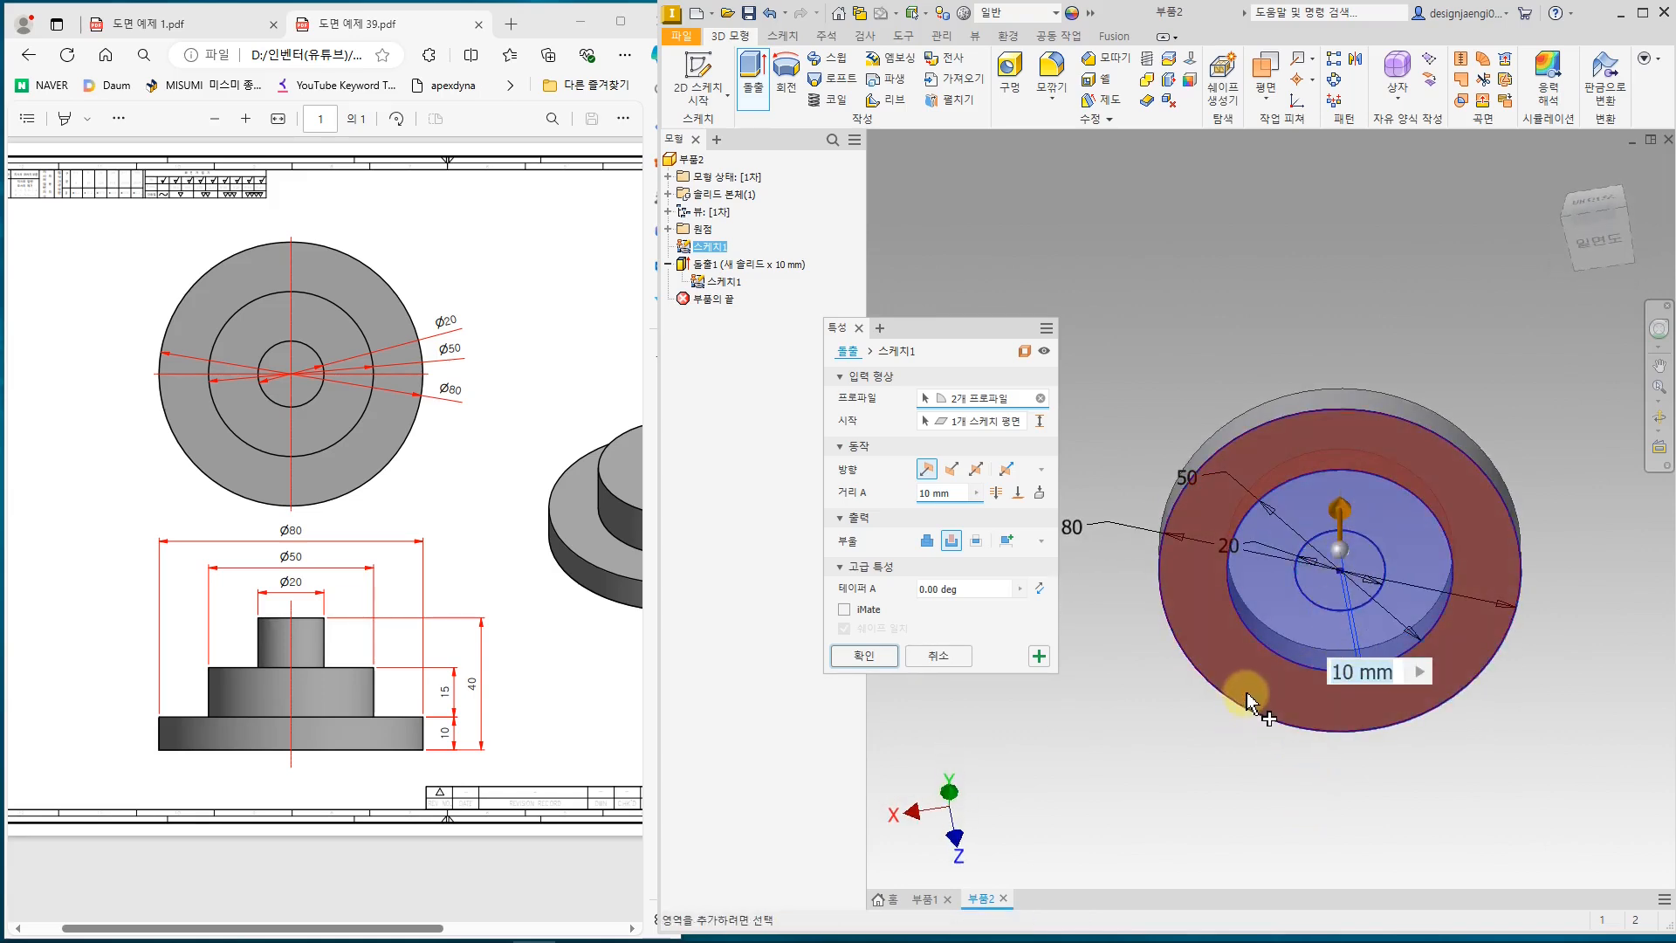
{"action": "middle_click_drag", "start_coordinate": [1179, 707], "coordinate": [1143, 730], "text": "shift"}
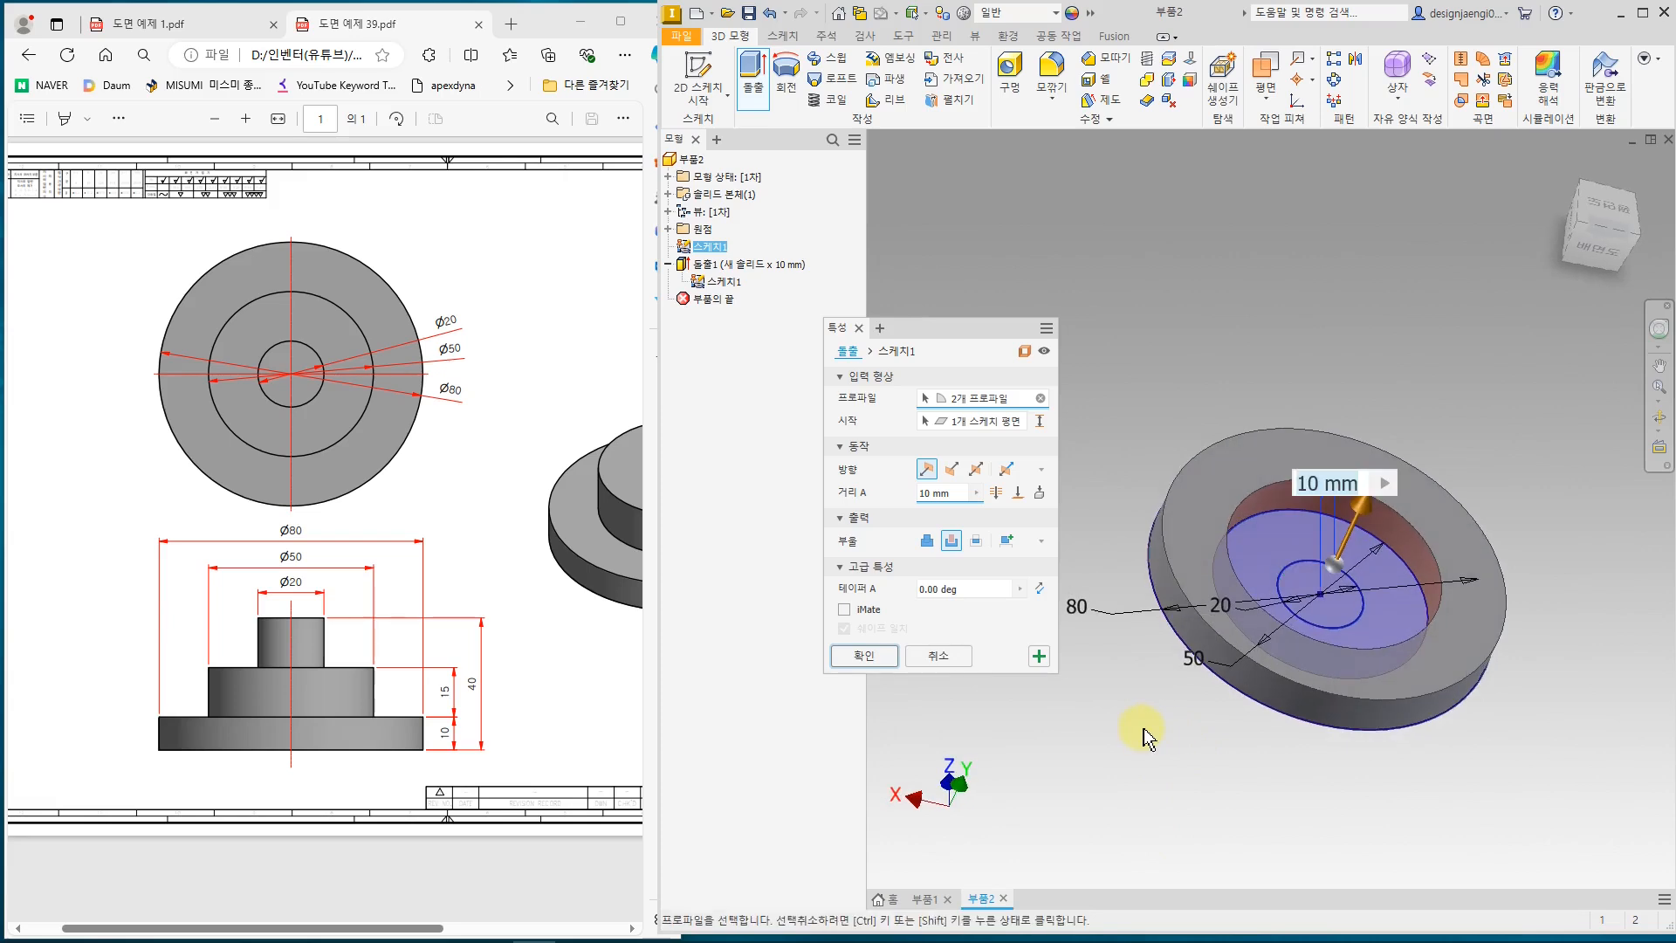
{"action": "left_click", "coordinate": [929, 542]}
{"action": "middle_click_drag", "start_coordinate": [1050, 744], "coordinate": [1074, 673], "text": "shift"}
{"action": "left_click", "coordinate": [922, 469]}
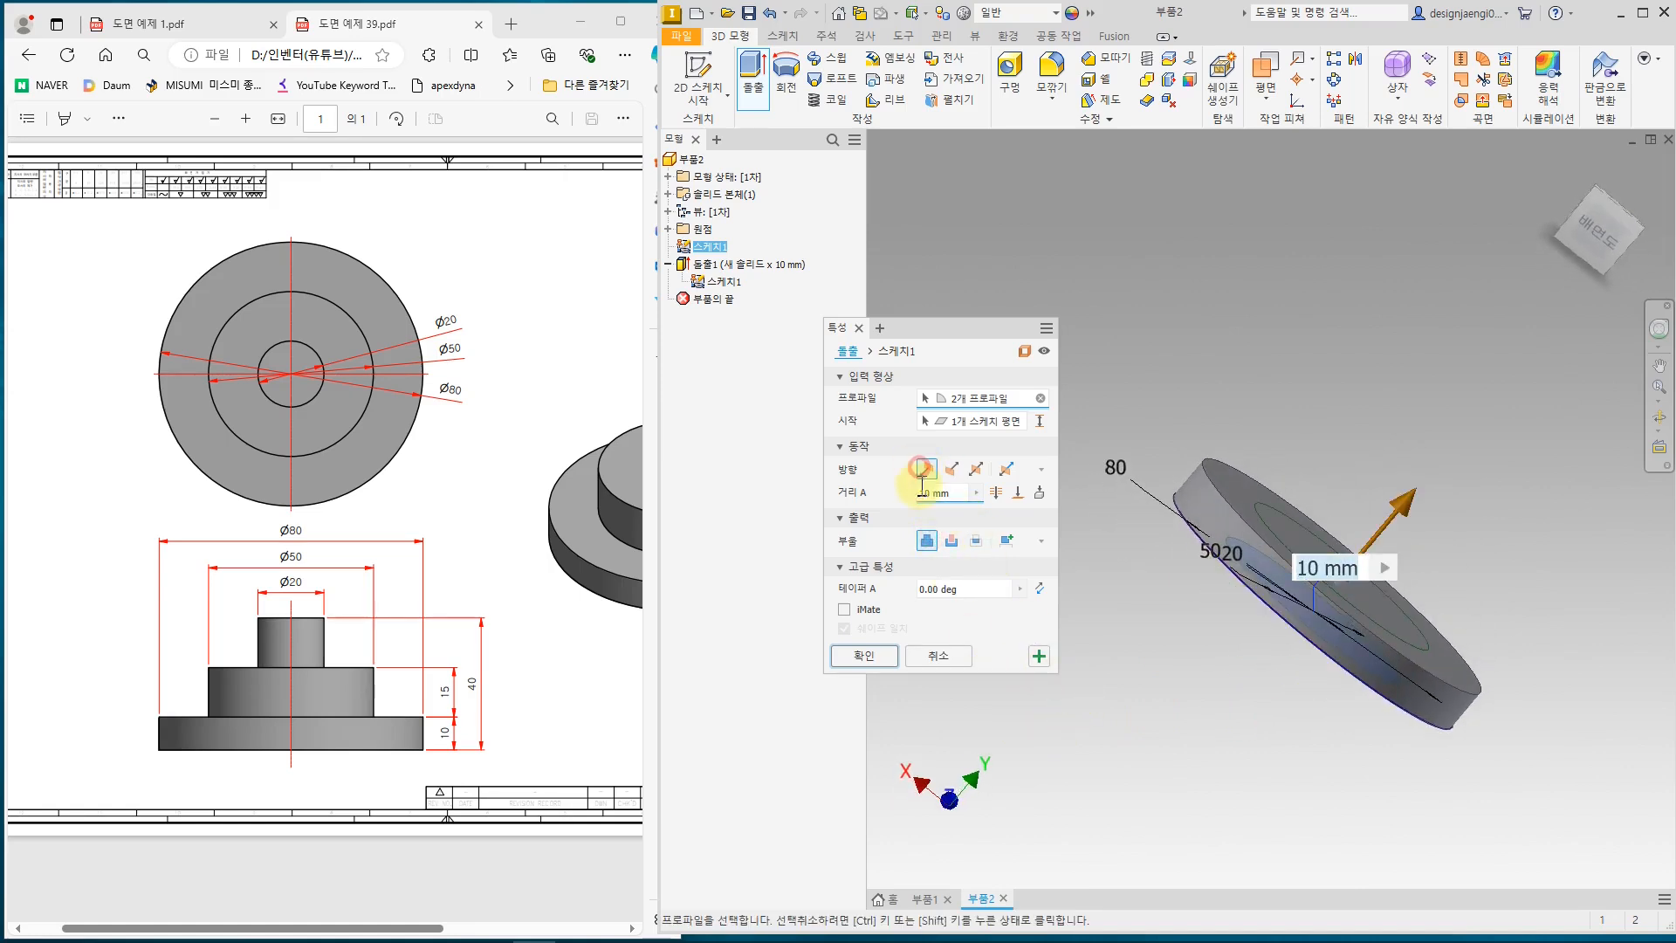
- Set the middle step's extrusion distance to 25 mm and create it
{"action": "left_click", "coordinate": [941, 492]}
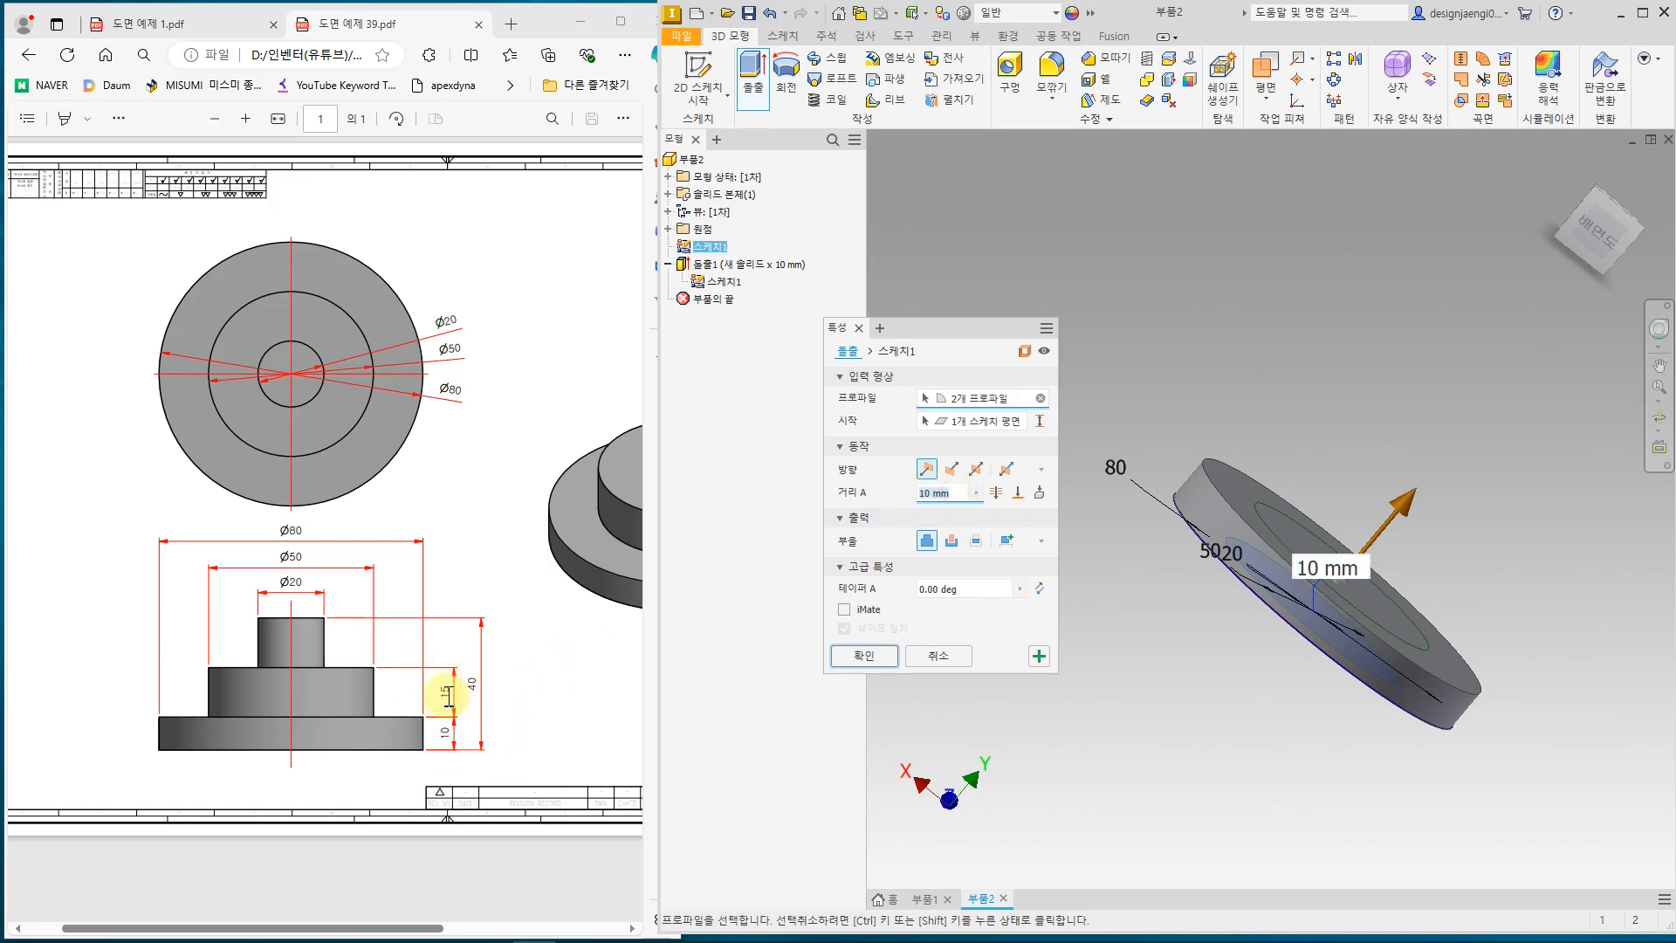
{"action": "middle_click_drag", "start_coordinate": [1169, 753], "coordinate": [1191, 732], "text": "shift"}
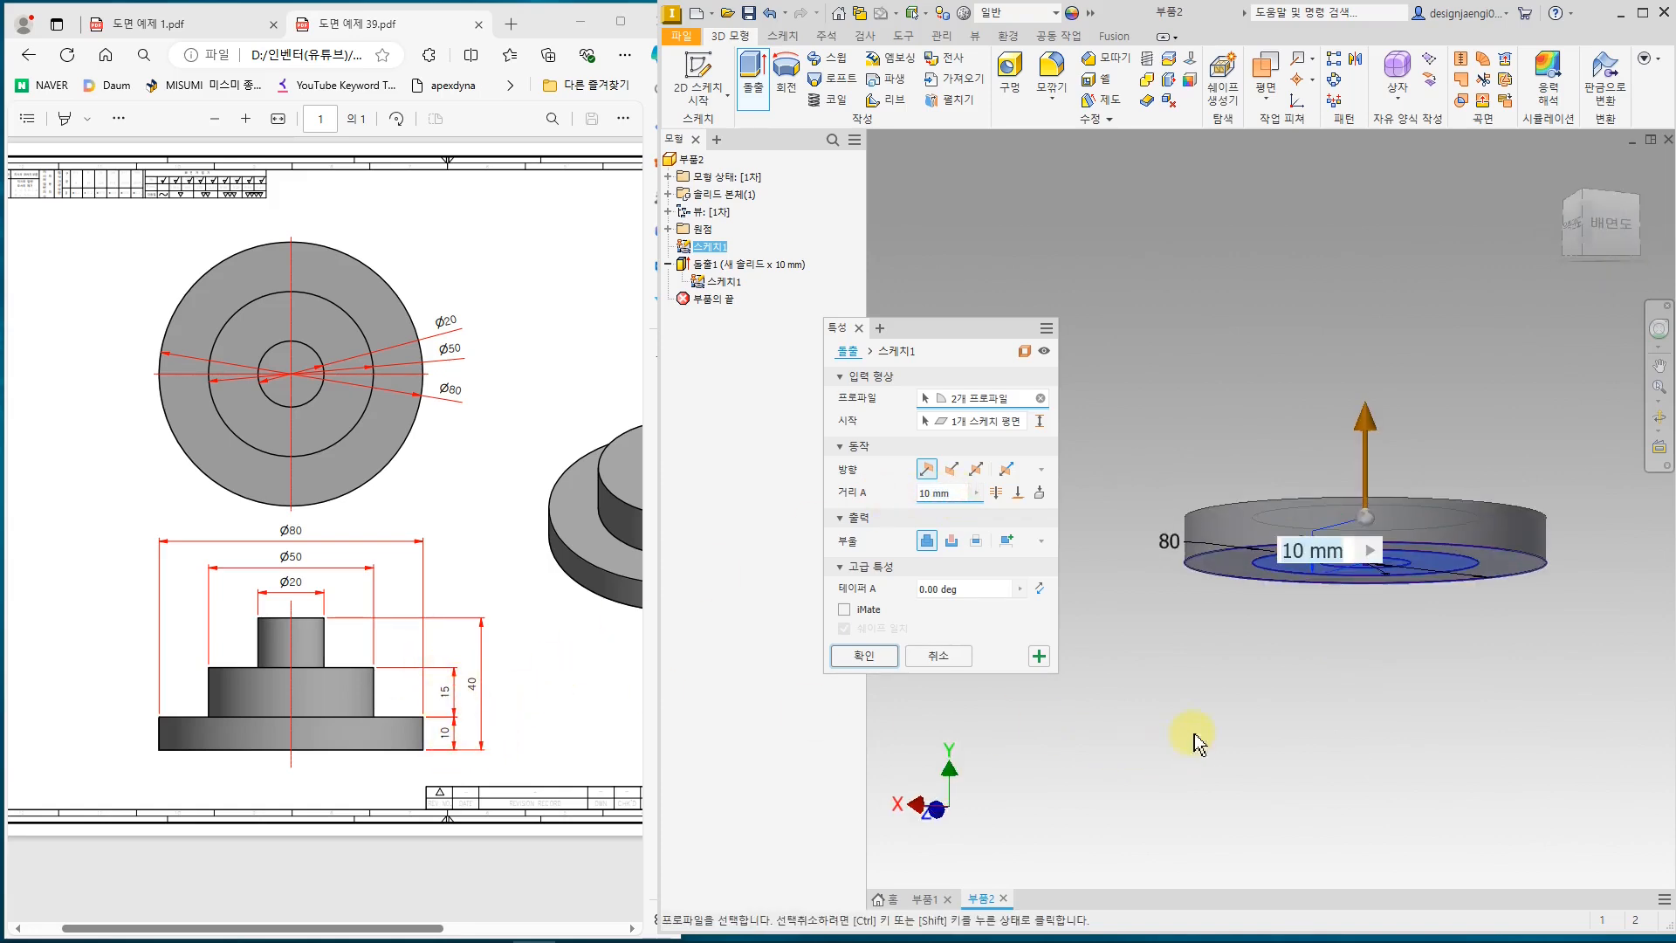
{"action": "middle_click_drag", "start_coordinate": [1333, 389], "coordinate": [1213, 711], "text": "shift"}
{"action": "left_click", "coordinate": [957, 489]}
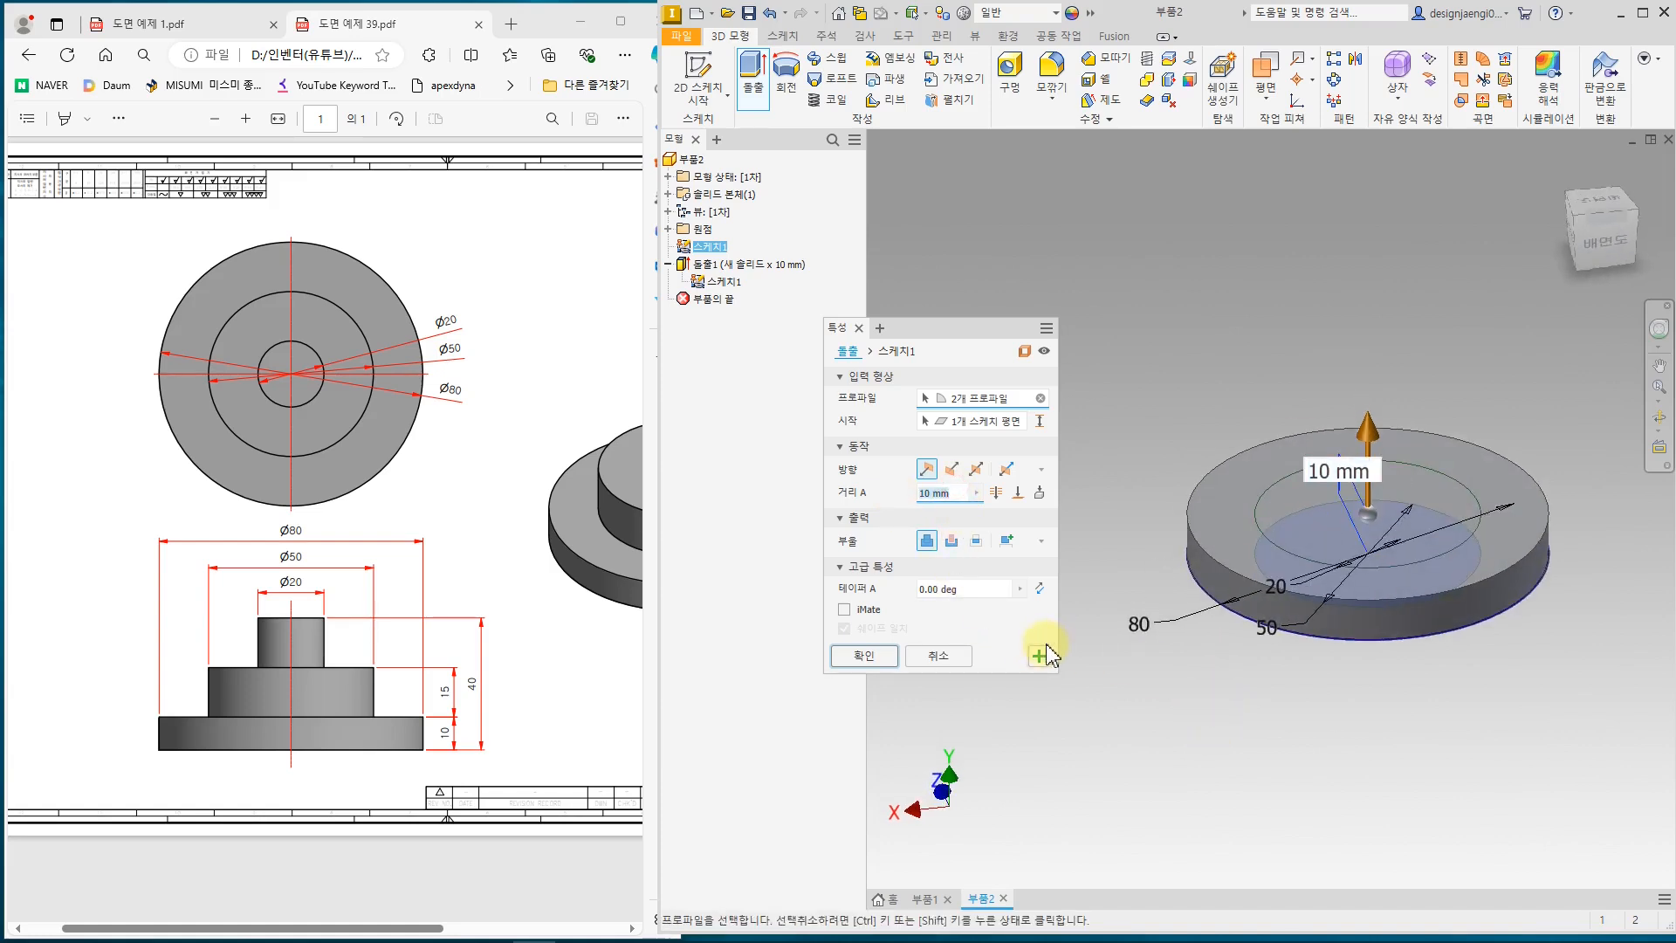
{"action": "type", "text": "25"}
{"action": "middle_click_drag", "start_coordinate": [1088, 748], "coordinate": [884, 696], "text": "shift"}
{"action": "left_click", "coordinate": [860, 655]}
{"action": "middle_click_drag", "start_coordinate": [1073, 723], "coordinate": [1164, 634], "text": "shift"}
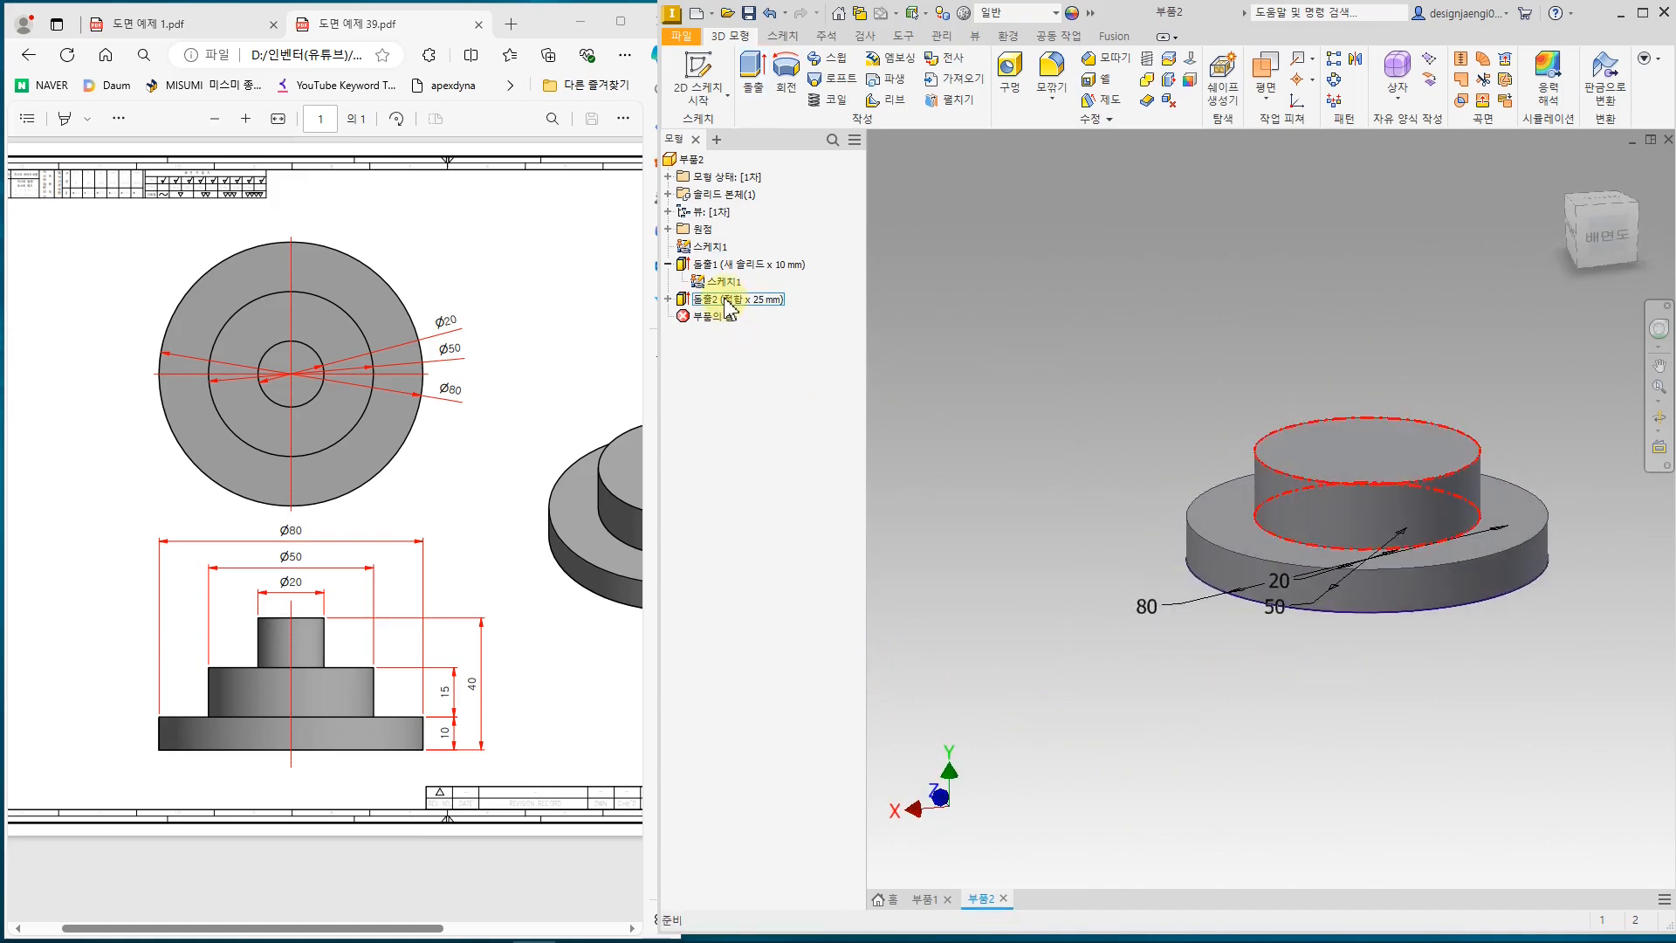
- Expand the second extrusion to inspect its shared sketch, and check the innermost cylinder's diameter on the drawing
{"action": "left_click", "coordinate": [668, 299]}
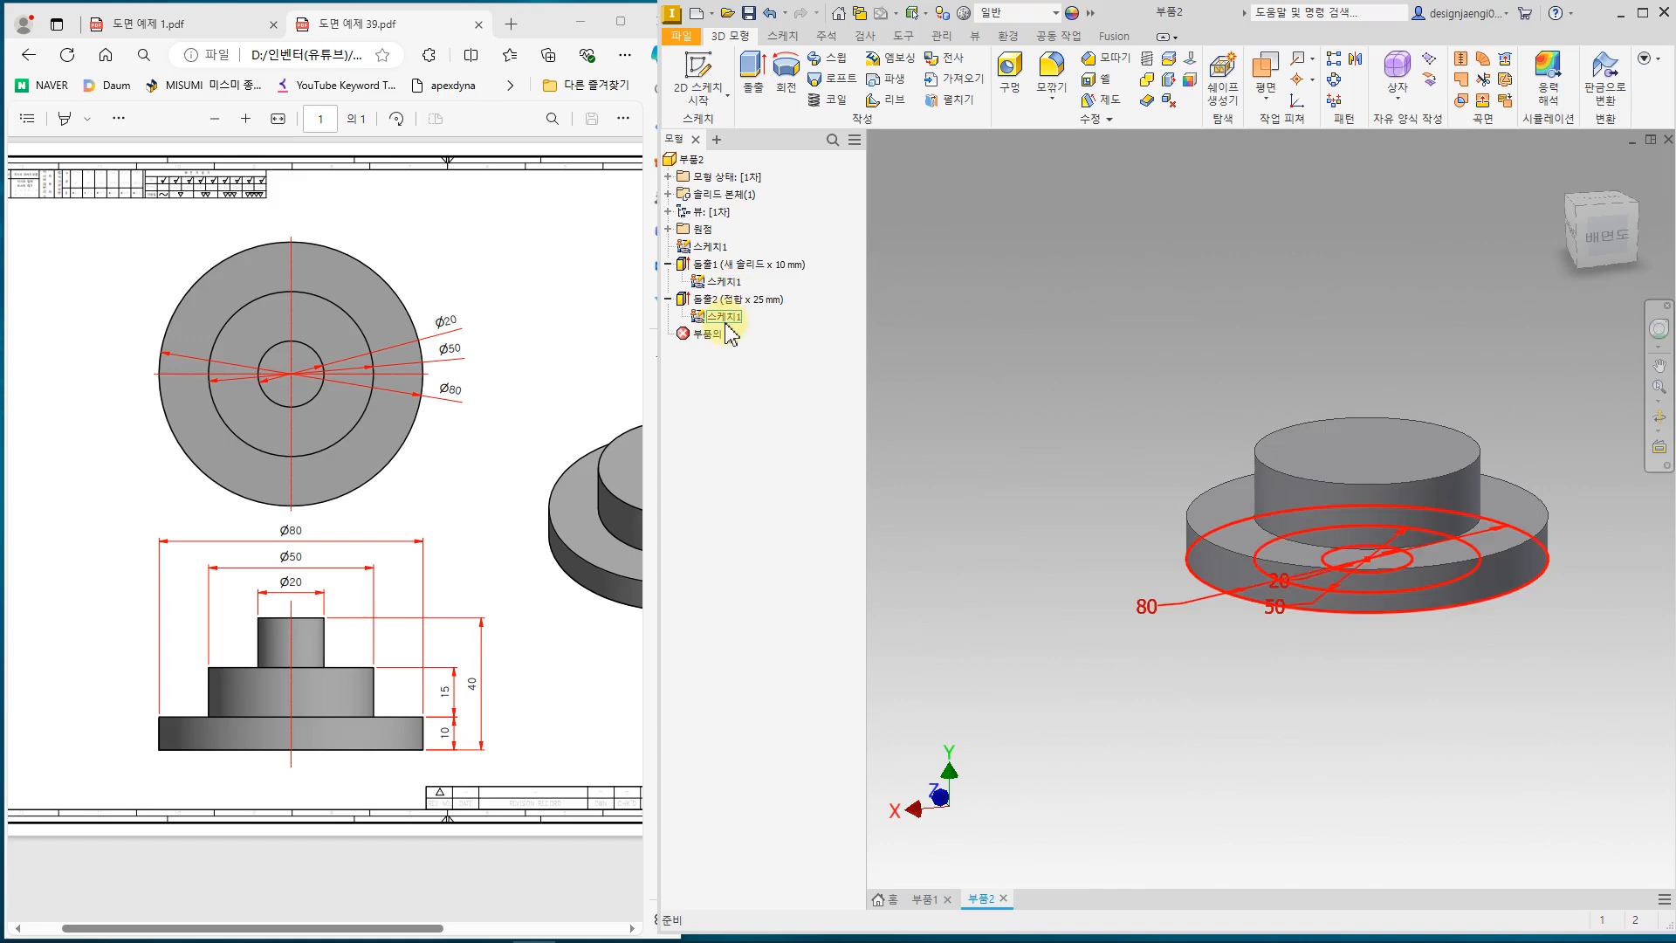
{"action": "left_click", "coordinate": [991, 605]}
{"action": "middle_click_drag", "start_coordinate": [1138, 730], "coordinate": [1266, 656], "text": "shift"}
{"action": "left_click", "coordinate": [460, 495]}
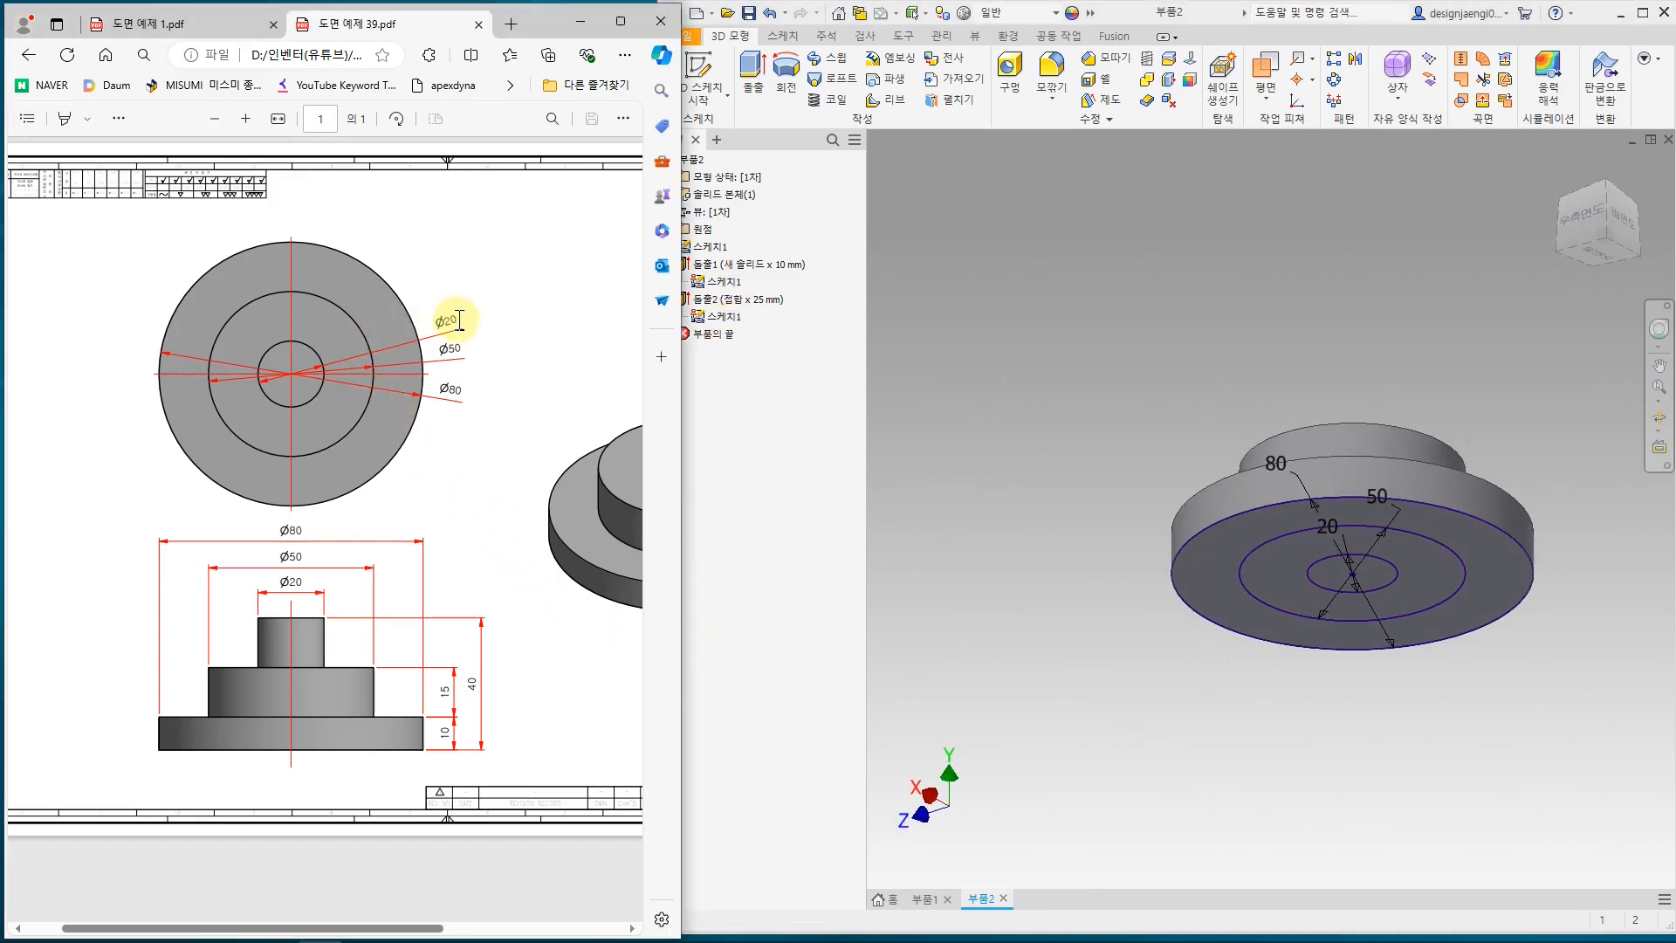
{"action": "left_click", "coordinate": [967, 574]}
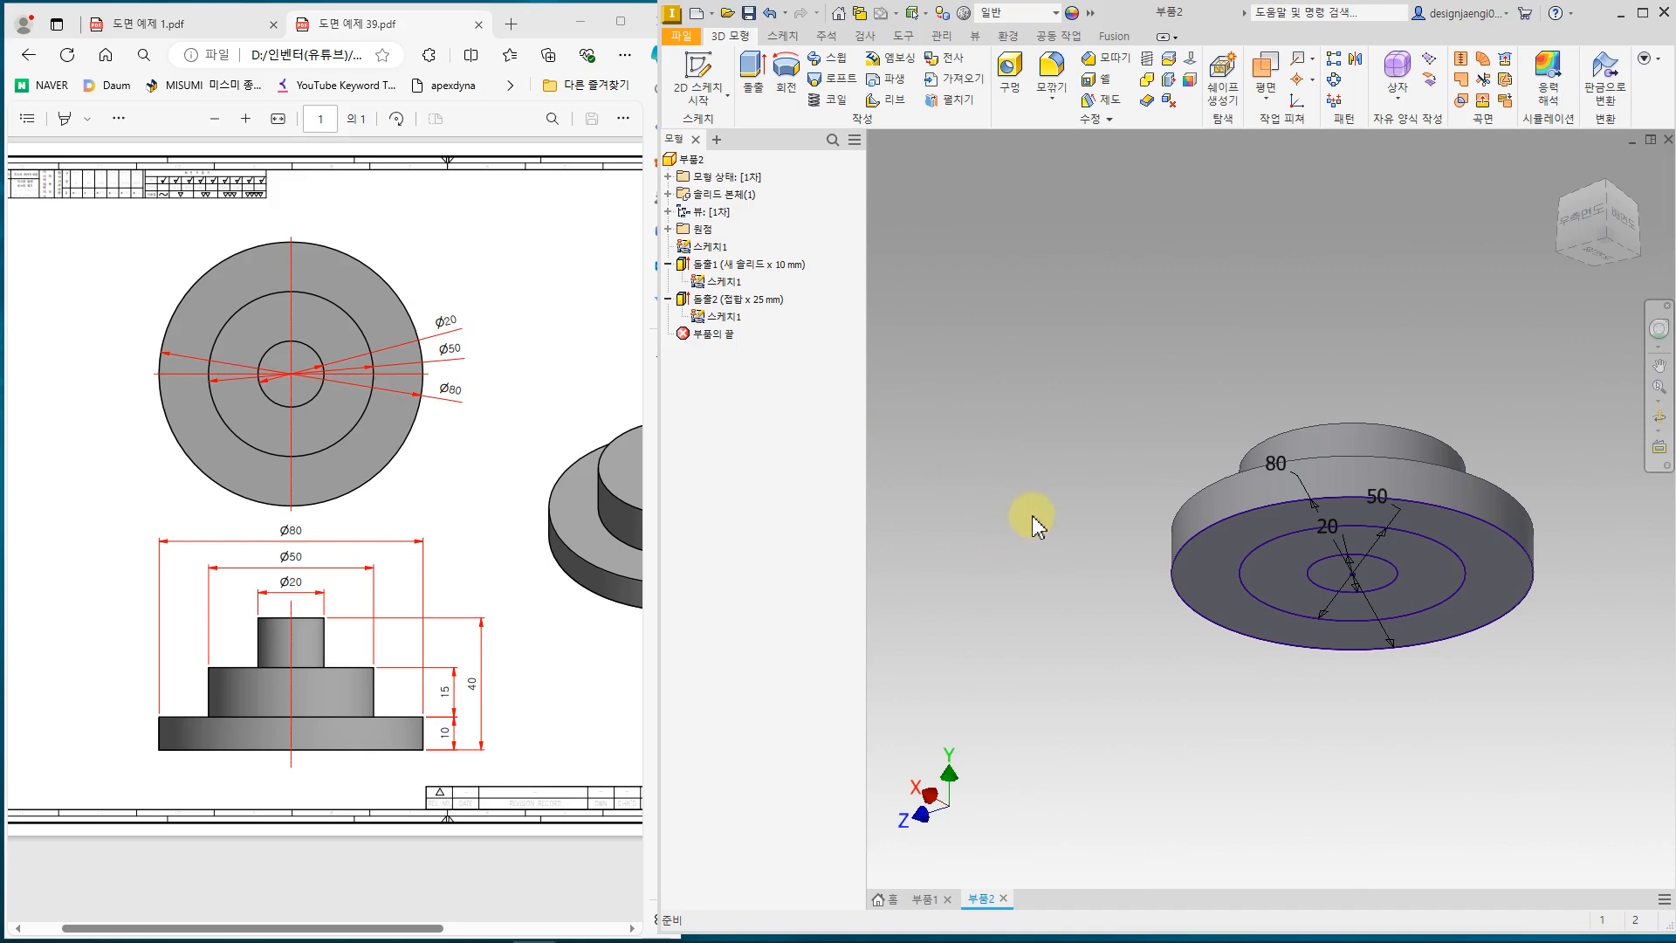
- Extrude the shared sketch's innermost circle region 40 mm upward as a join
{"action": "left_click", "coordinate": [753, 77]}
{"action": "left_click", "coordinate": [1361, 573]}
{"action": "middle_click_drag", "start_coordinate": [1272, 695], "coordinate": [1216, 722], "text": "shift"}
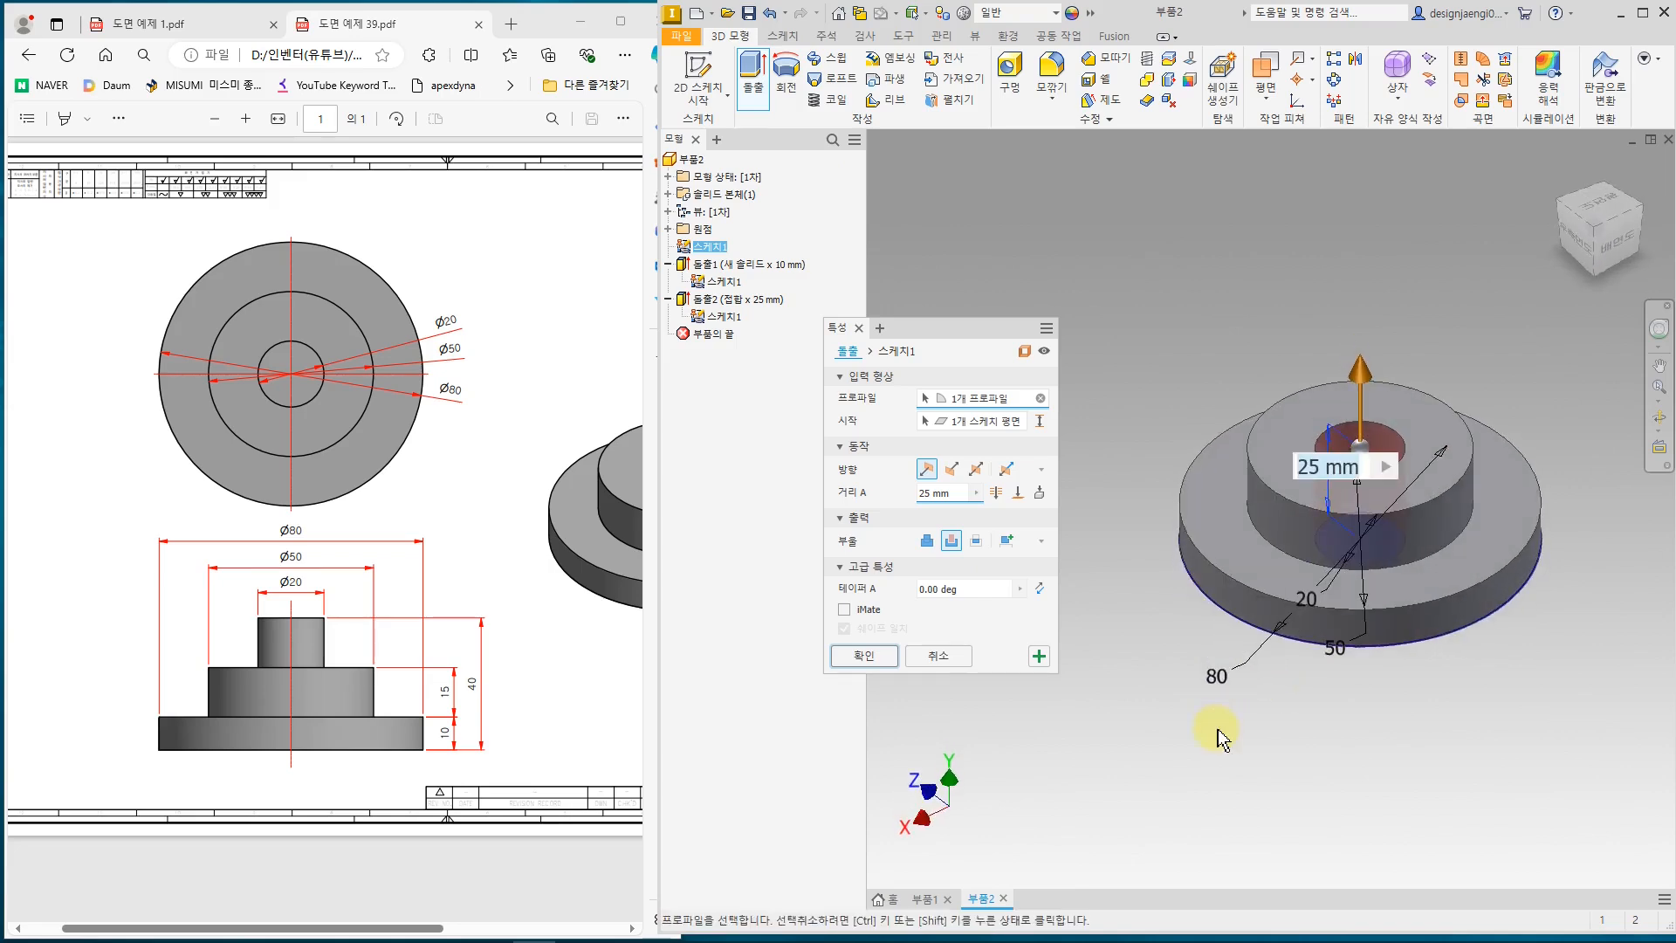
{"action": "left_click", "coordinate": [927, 542]}
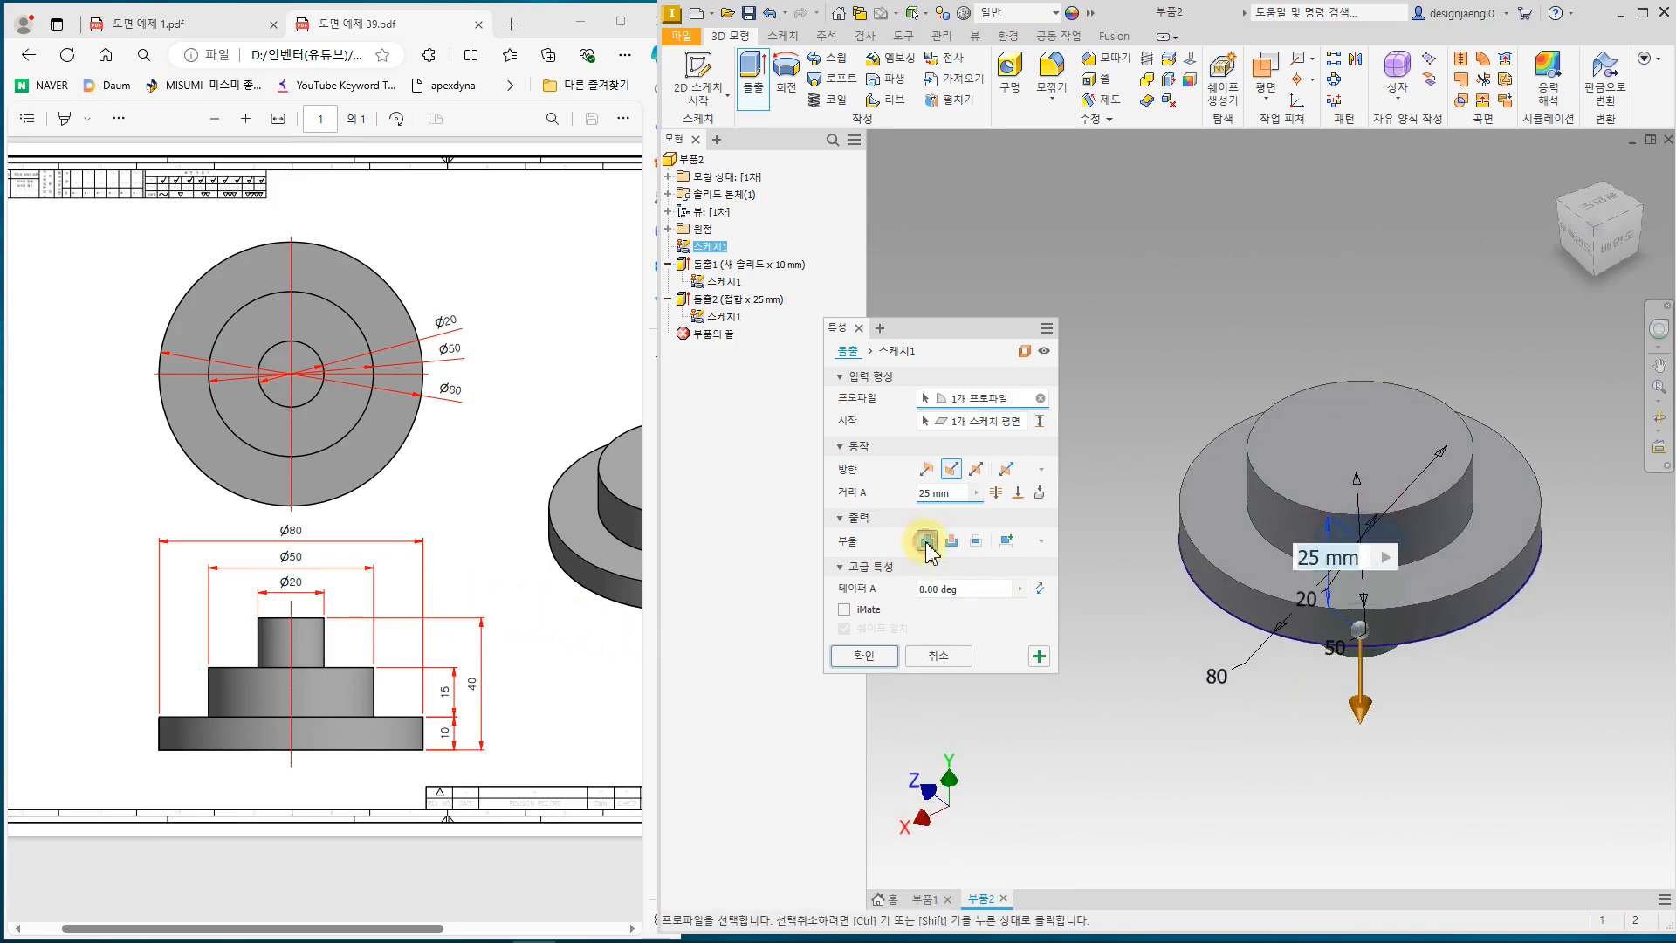
{"action": "left_click", "coordinate": [929, 471]}
{"action": "left_click_drag", "start_coordinate": [1357, 406], "coordinate": [1363, 249]}
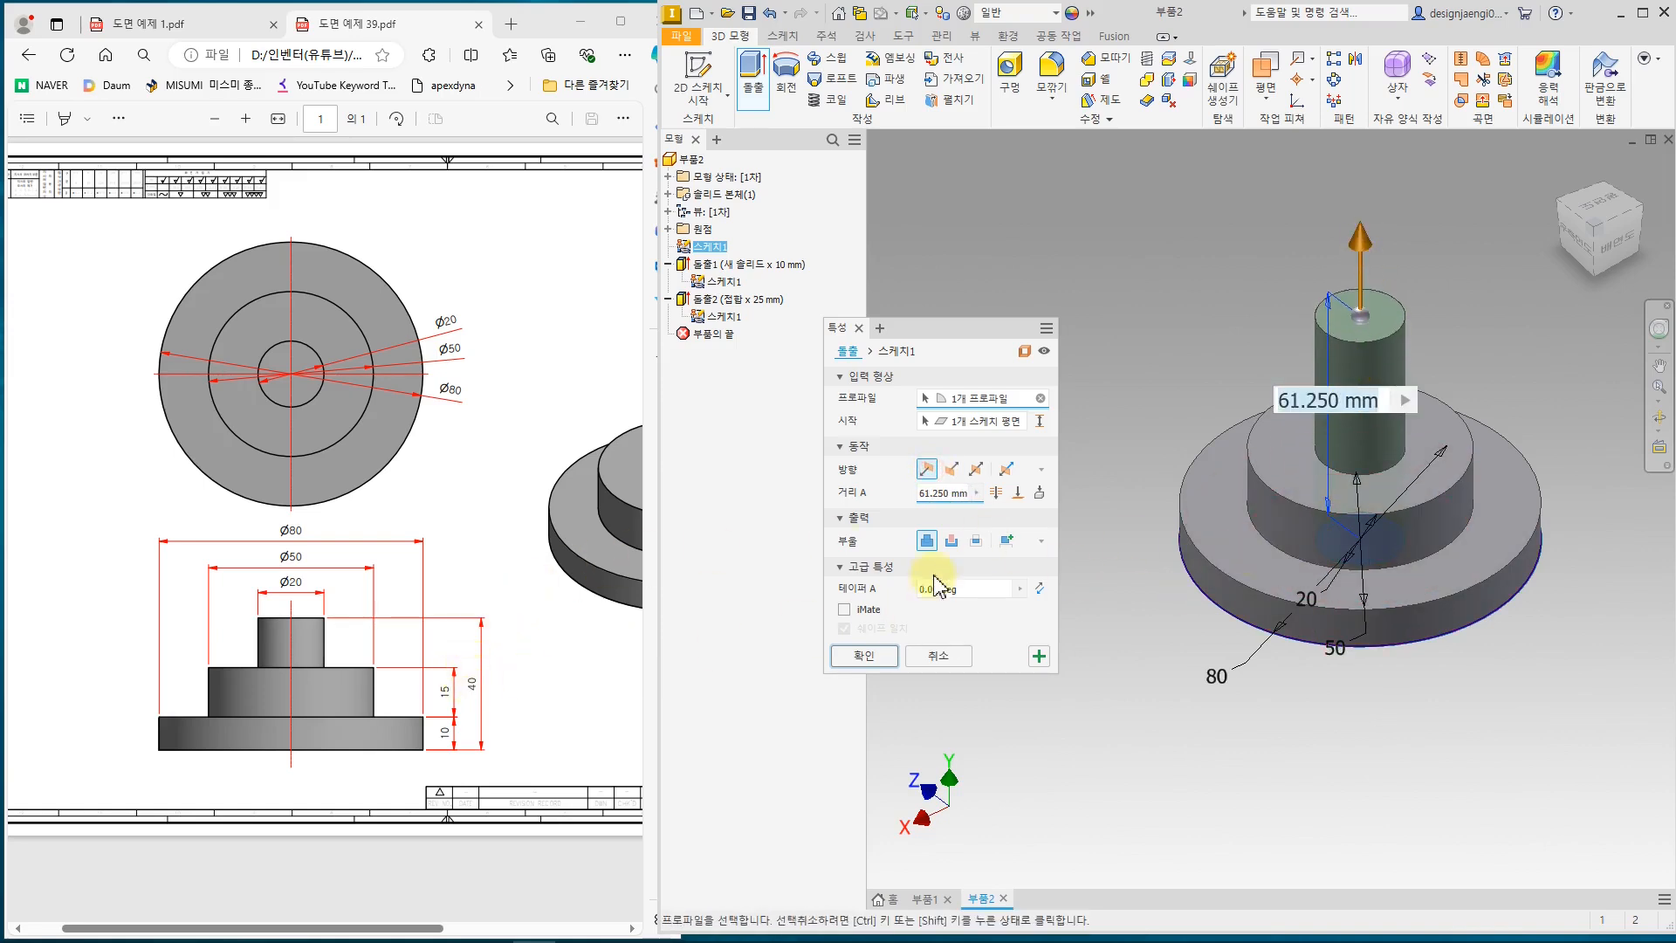
{"action": "left_click", "coordinate": [947, 501]}
{"action": "type", "text": "40"}
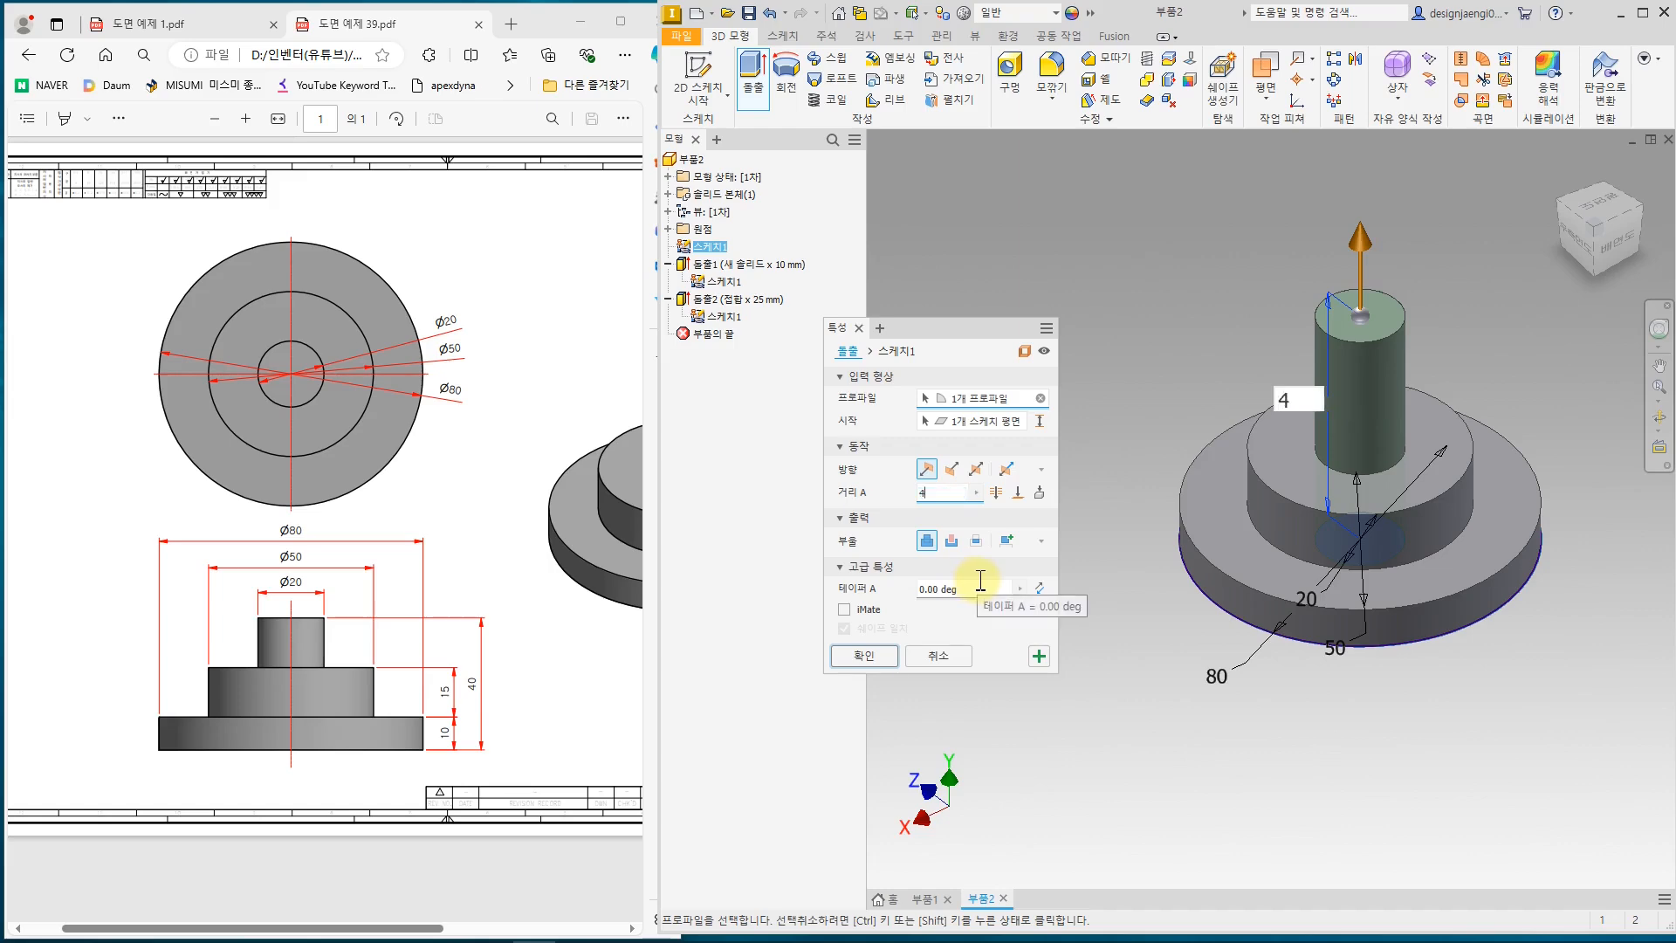
{"action": "left_click", "coordinate": [864, 653]}
- Examine the stepped cylinder from the side, the third extrusion's sketch in the model tree, and the shared sketch's available options
{"action": "mouse_move", "coordinate": [1227, 778]}
{"action": "middle_mouse_down", "text": "shift"}
{"action": "mouse_move", "coordinate": [1370, 666]}
{"action": "mouse_move", "coordinate": [1219, 710]}
{"action": "mouse_move", "coordinate": [1215, 768]}
{"action": "mouse_move", "coordinate": [1523, 737]}
{"action": "mouse_move", "coordinate": [1515, 711]}
{"action": "mouse_move", "coordinate": [1456, 743]}
{"action": "middle_mouse_up", "text": "shift"}
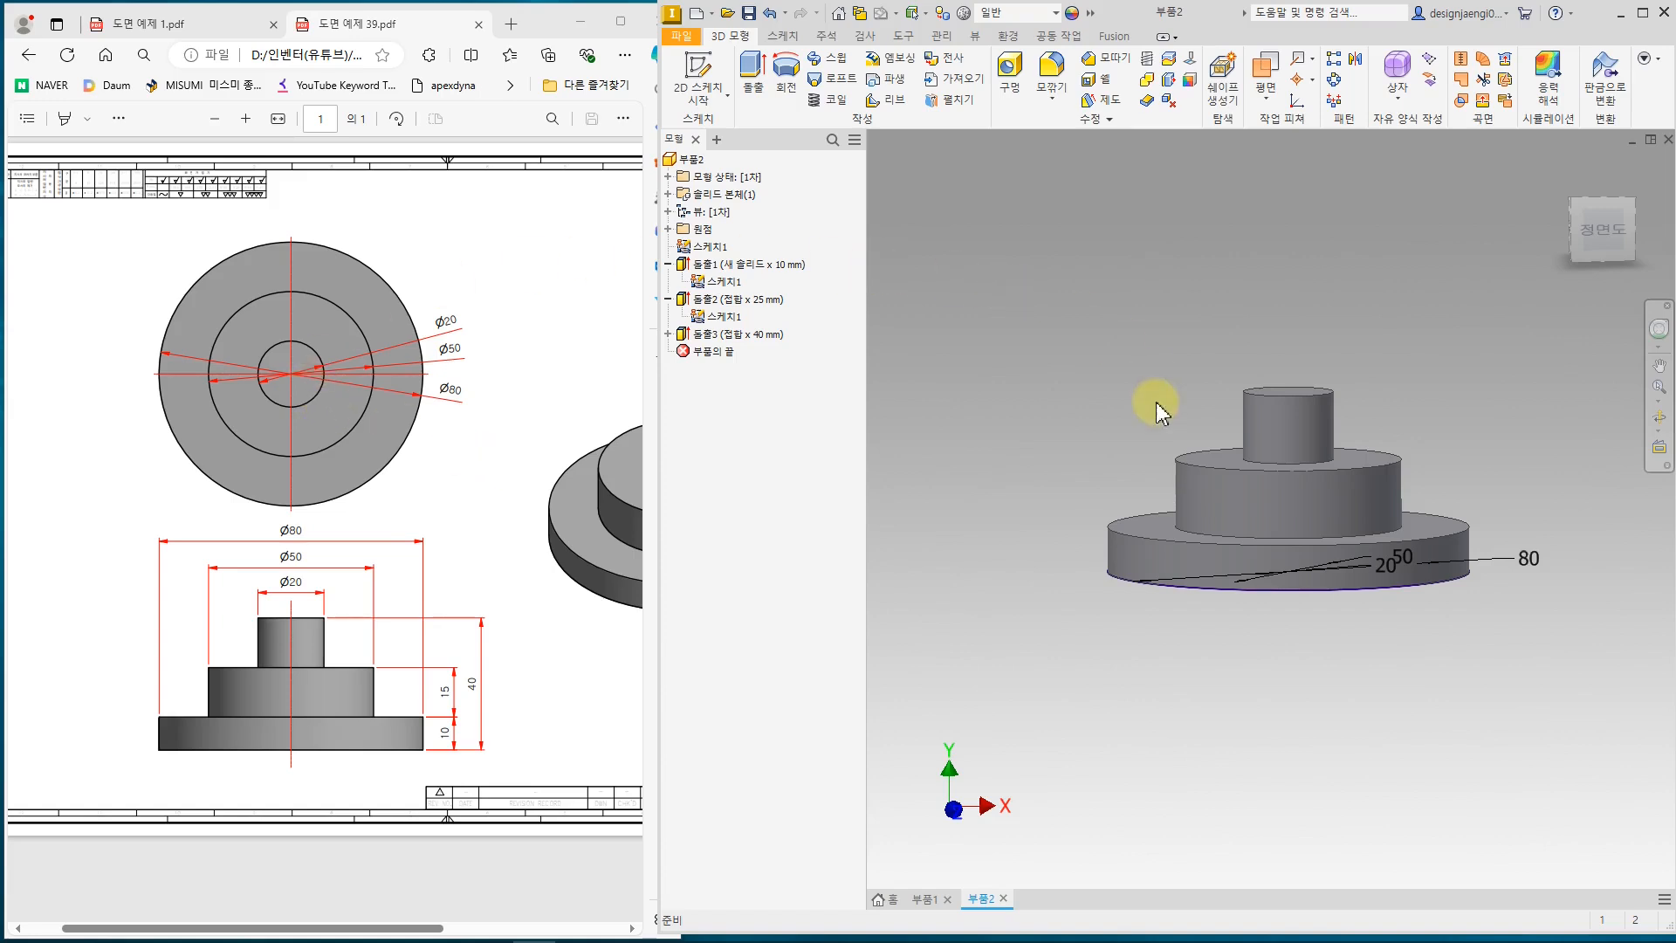
{"action": "left_click", "coordinate": [668, 264]}
{"action": "left_click", "coordinate": [668, 281]}
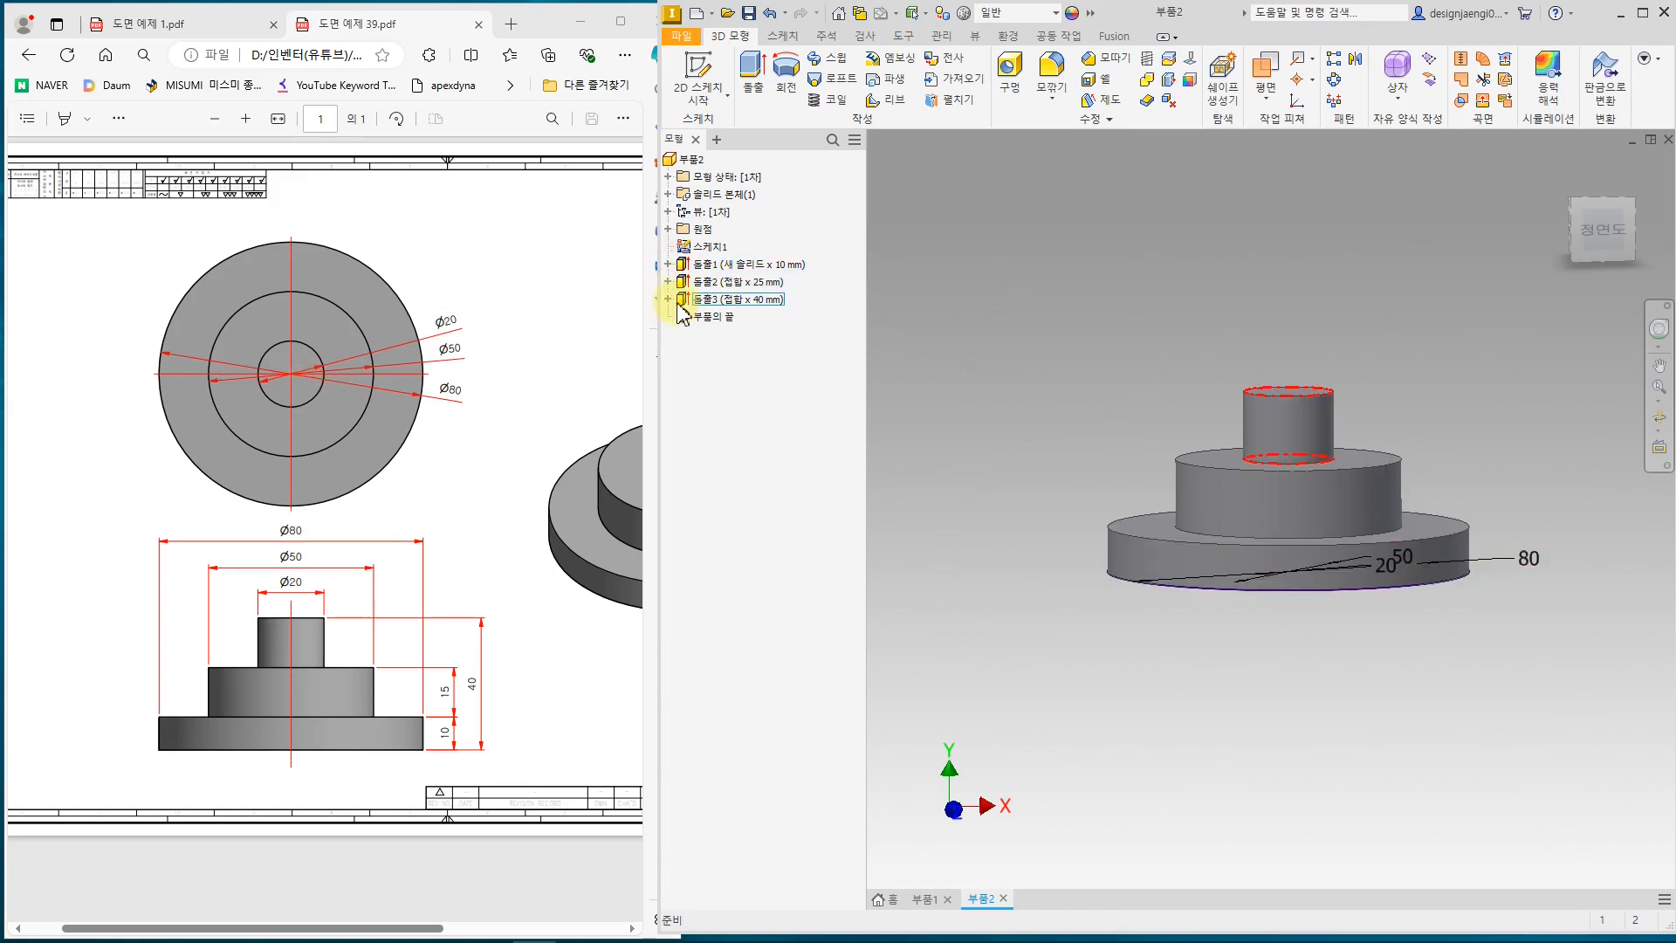
{"action": "left_click", "coordinate": [668, 299]}
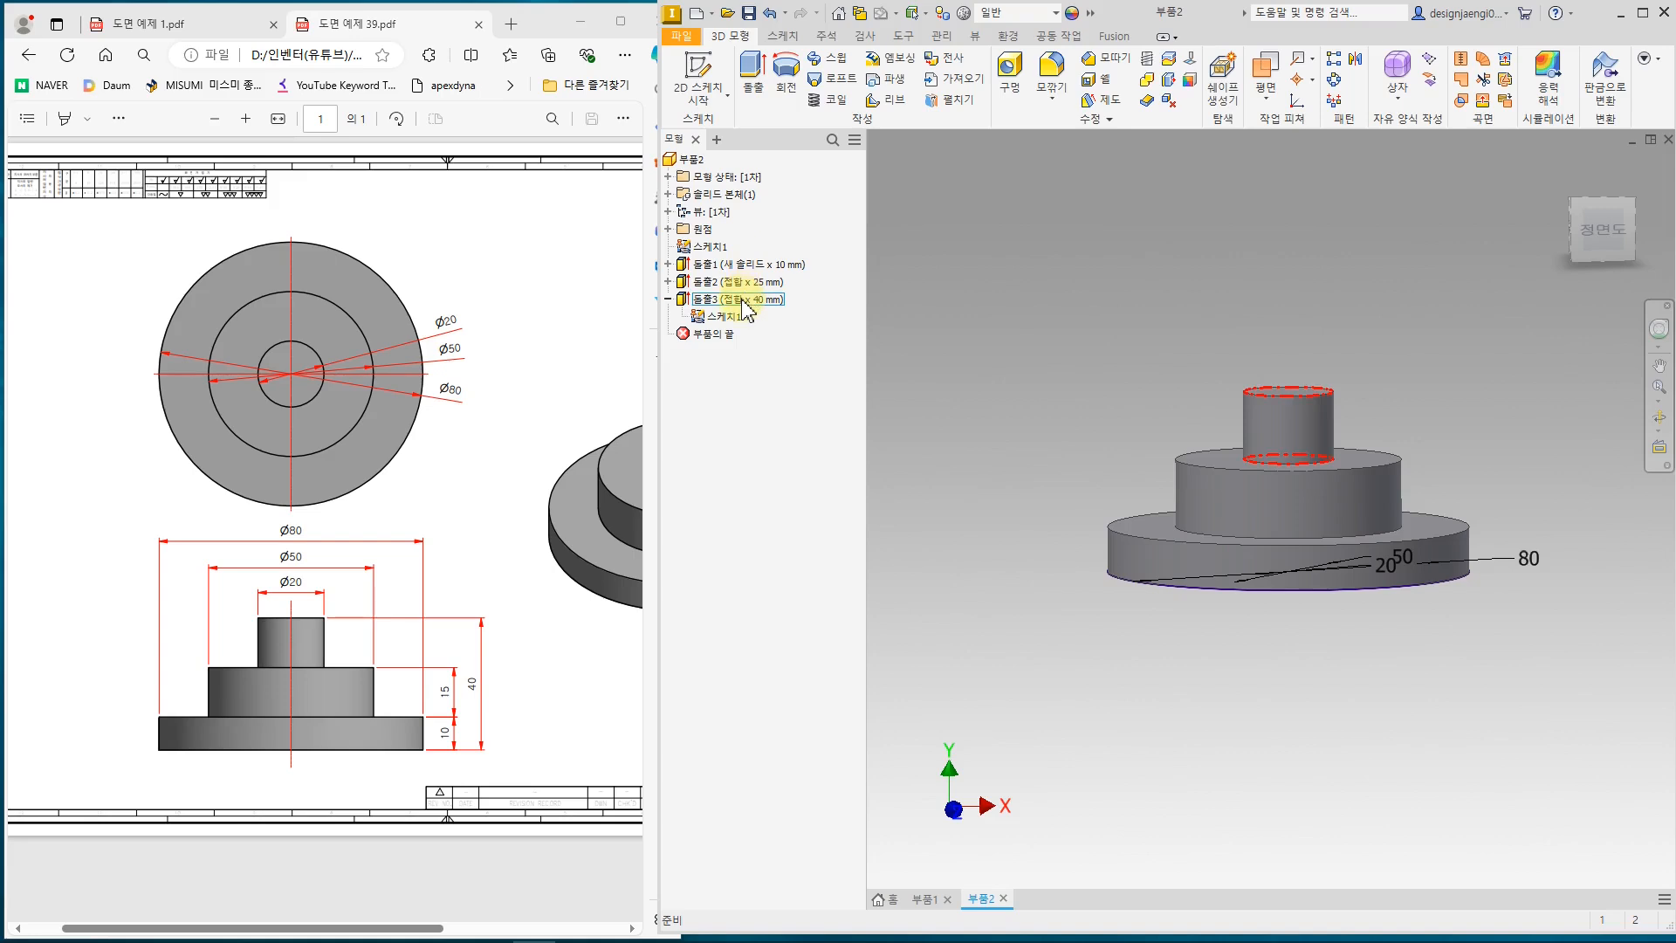
{"action": "left_click", "coordinate": [668, 299]}
{"action": "left_click", "coordinate": [745, 429]}
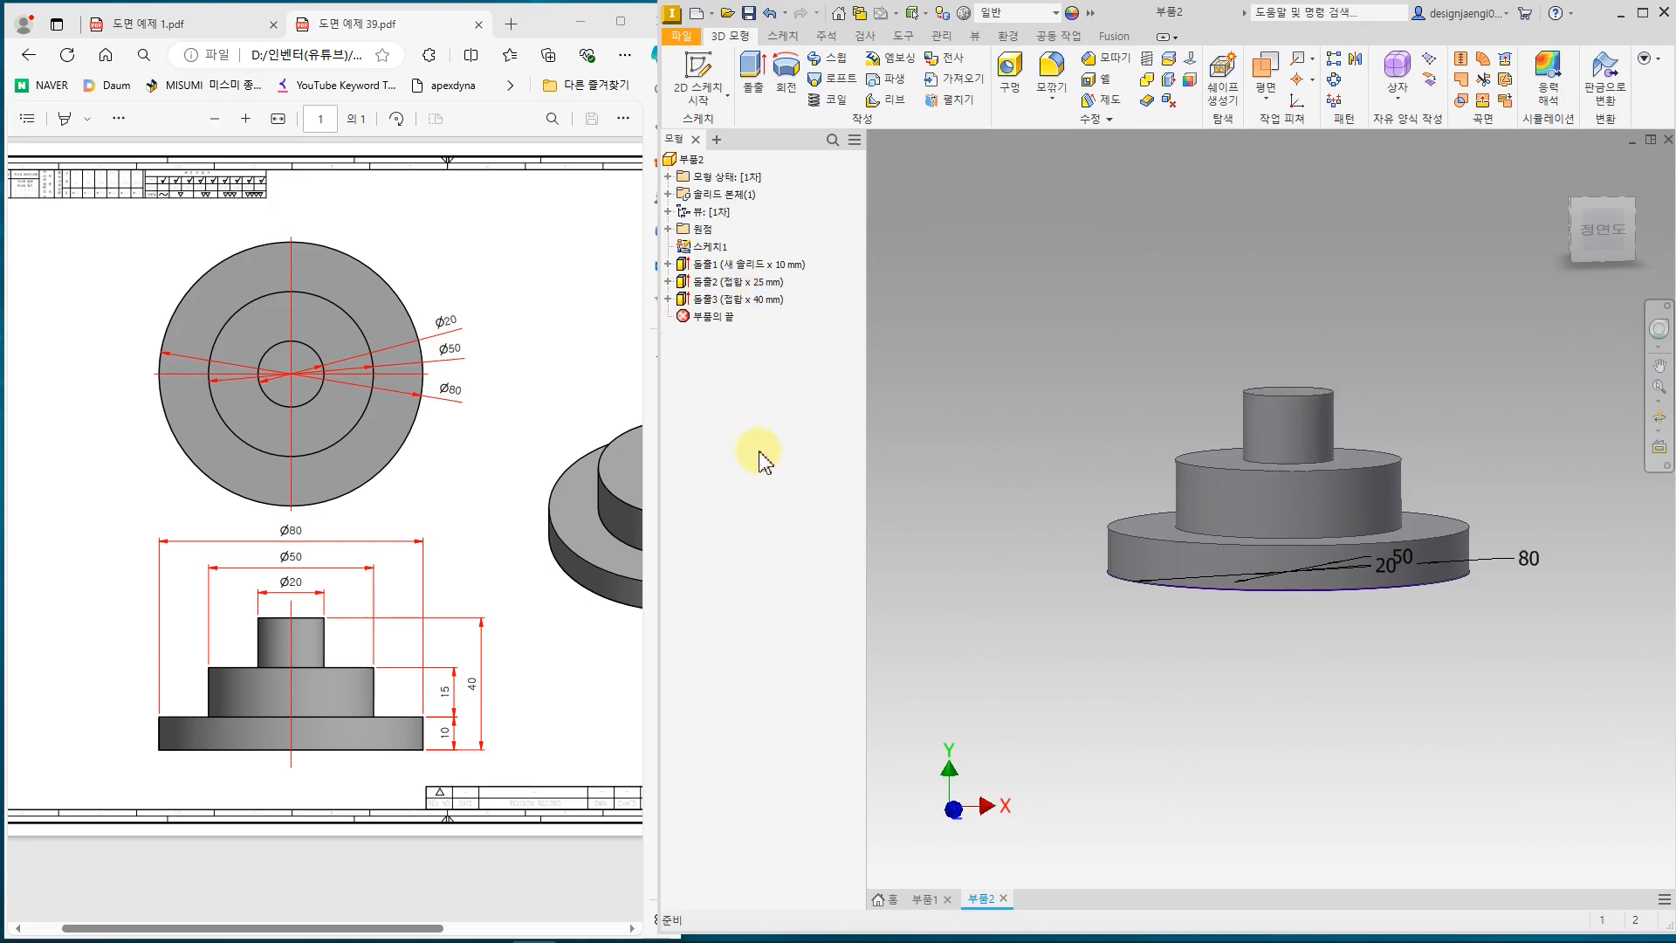
{"action": "right_click", "coordinate": [719, 252]}
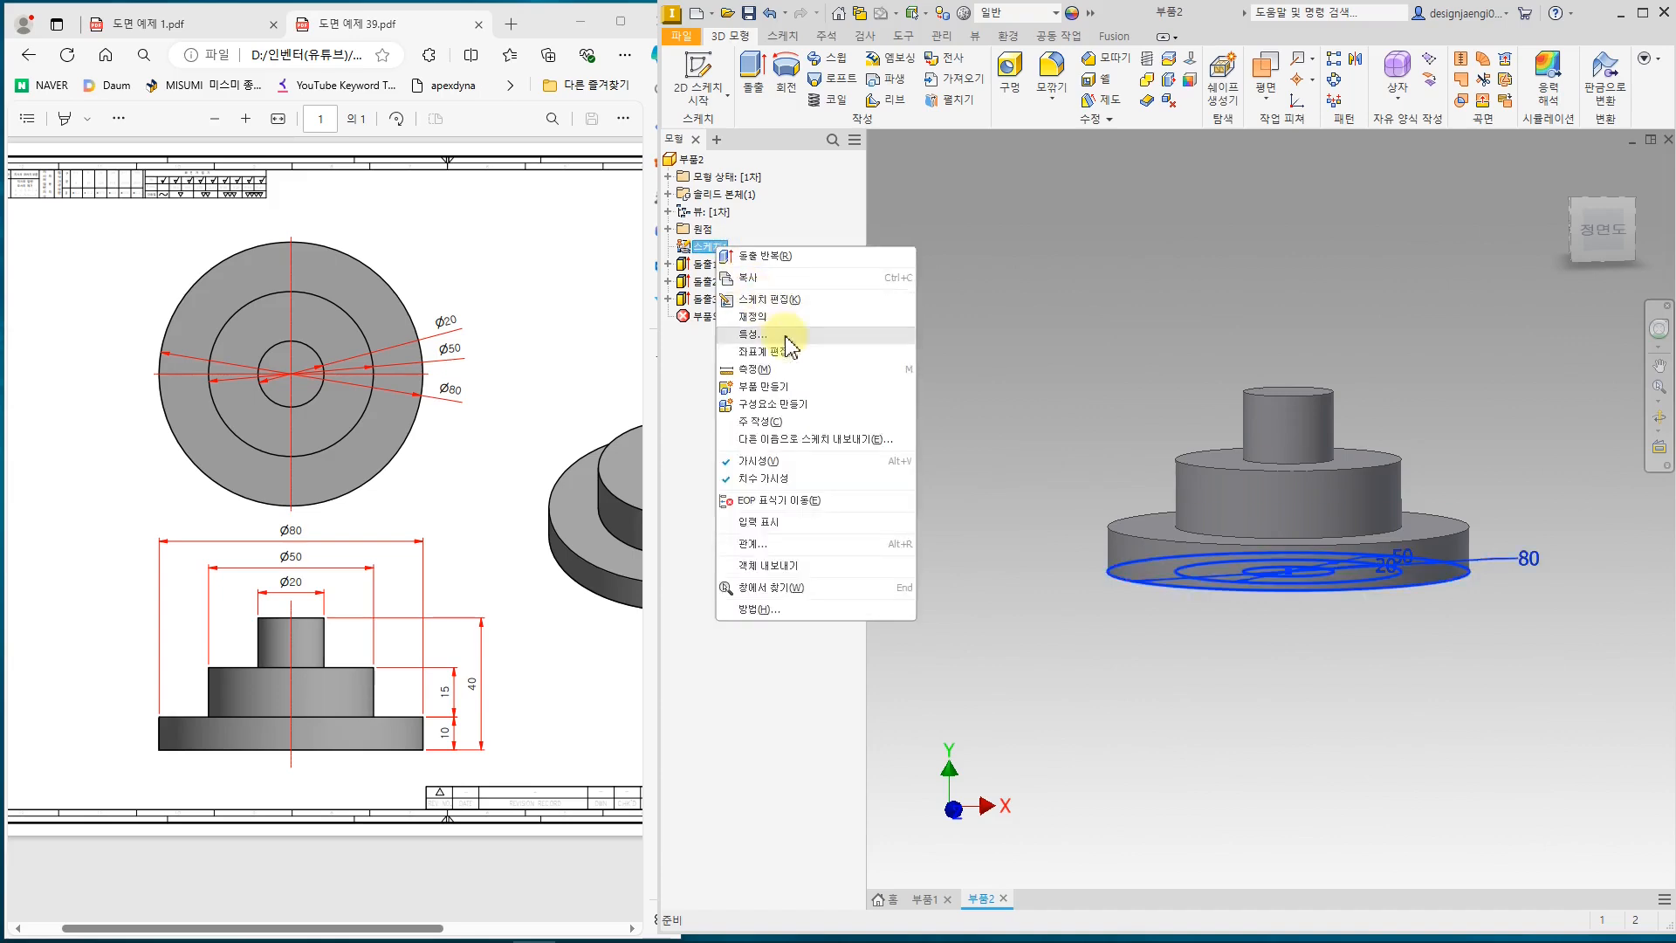
{"action": "left_click", "coordinate": [805, 674]}
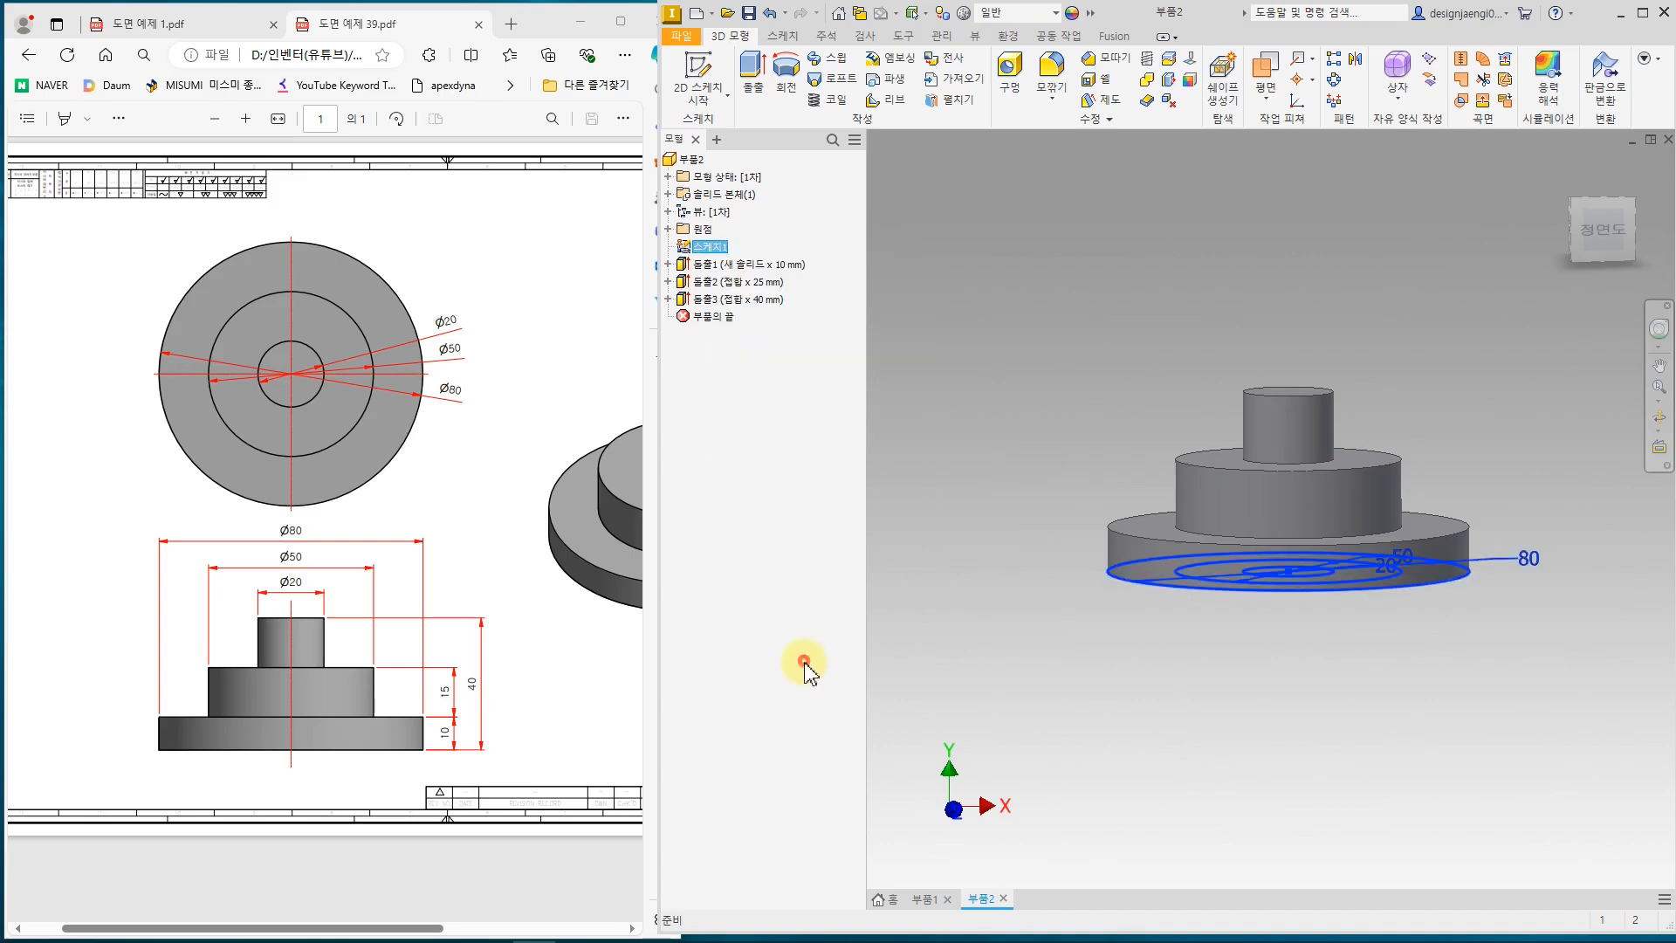
- Undo the third extrusion, the second extrusion and the sketch sharing, back to the base disc alone
{"action": "key", "text": "ctrl+z"}
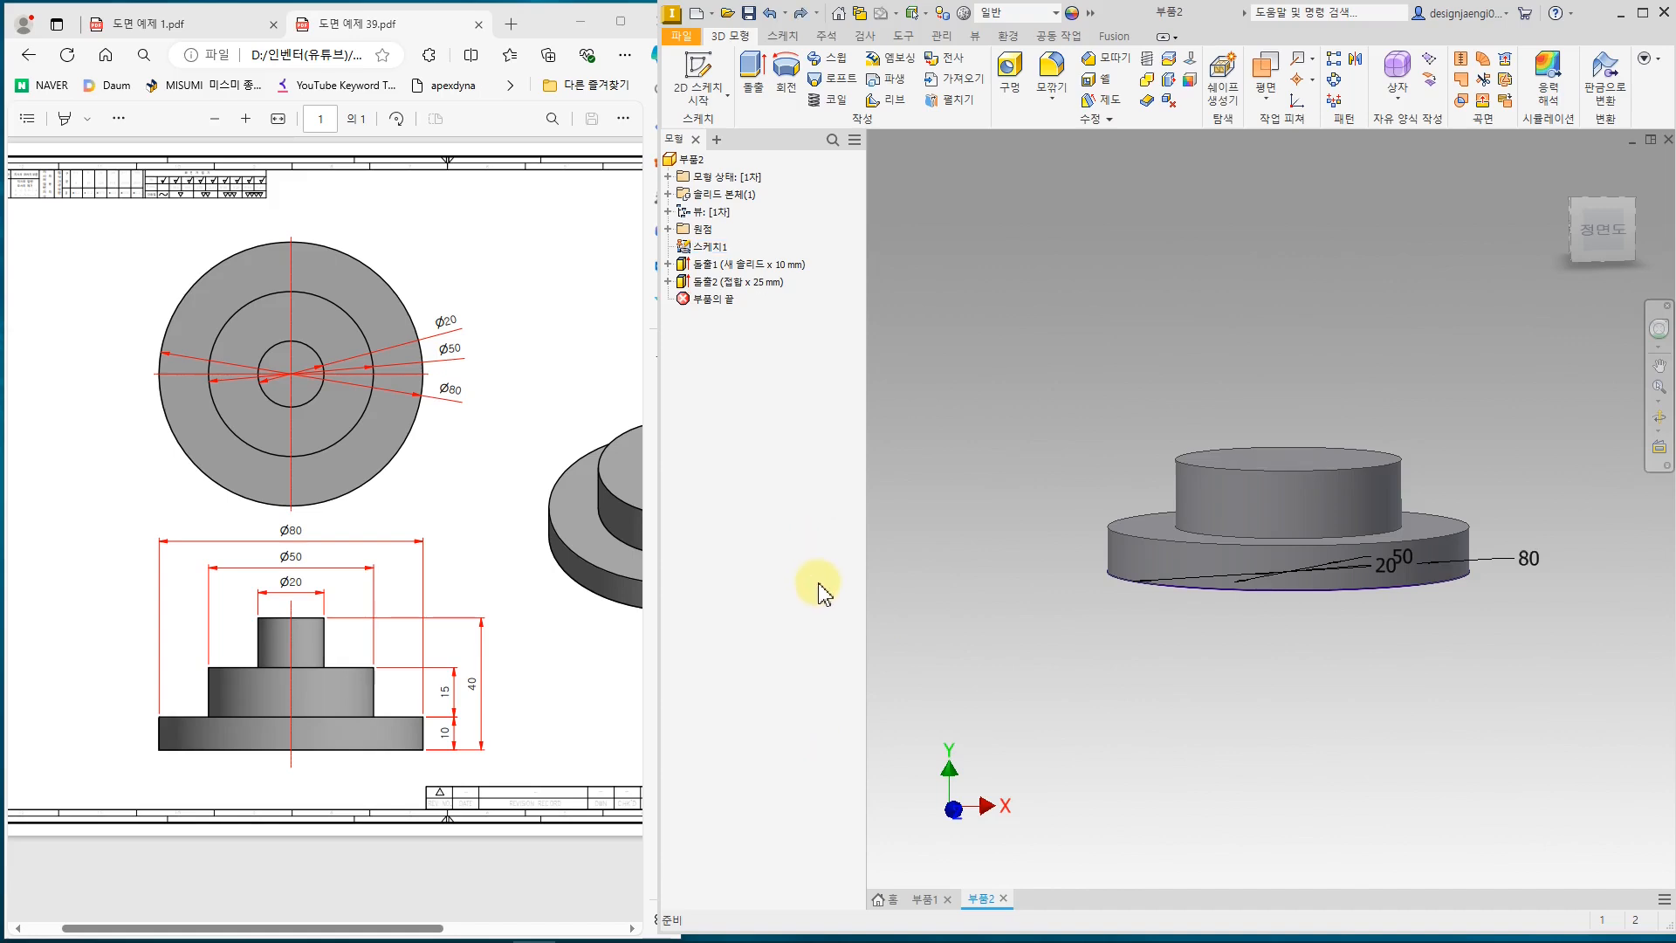
{"action": "key", "text": "ctrl+z"}
{"action": "key", "text": "ctrl+z"}
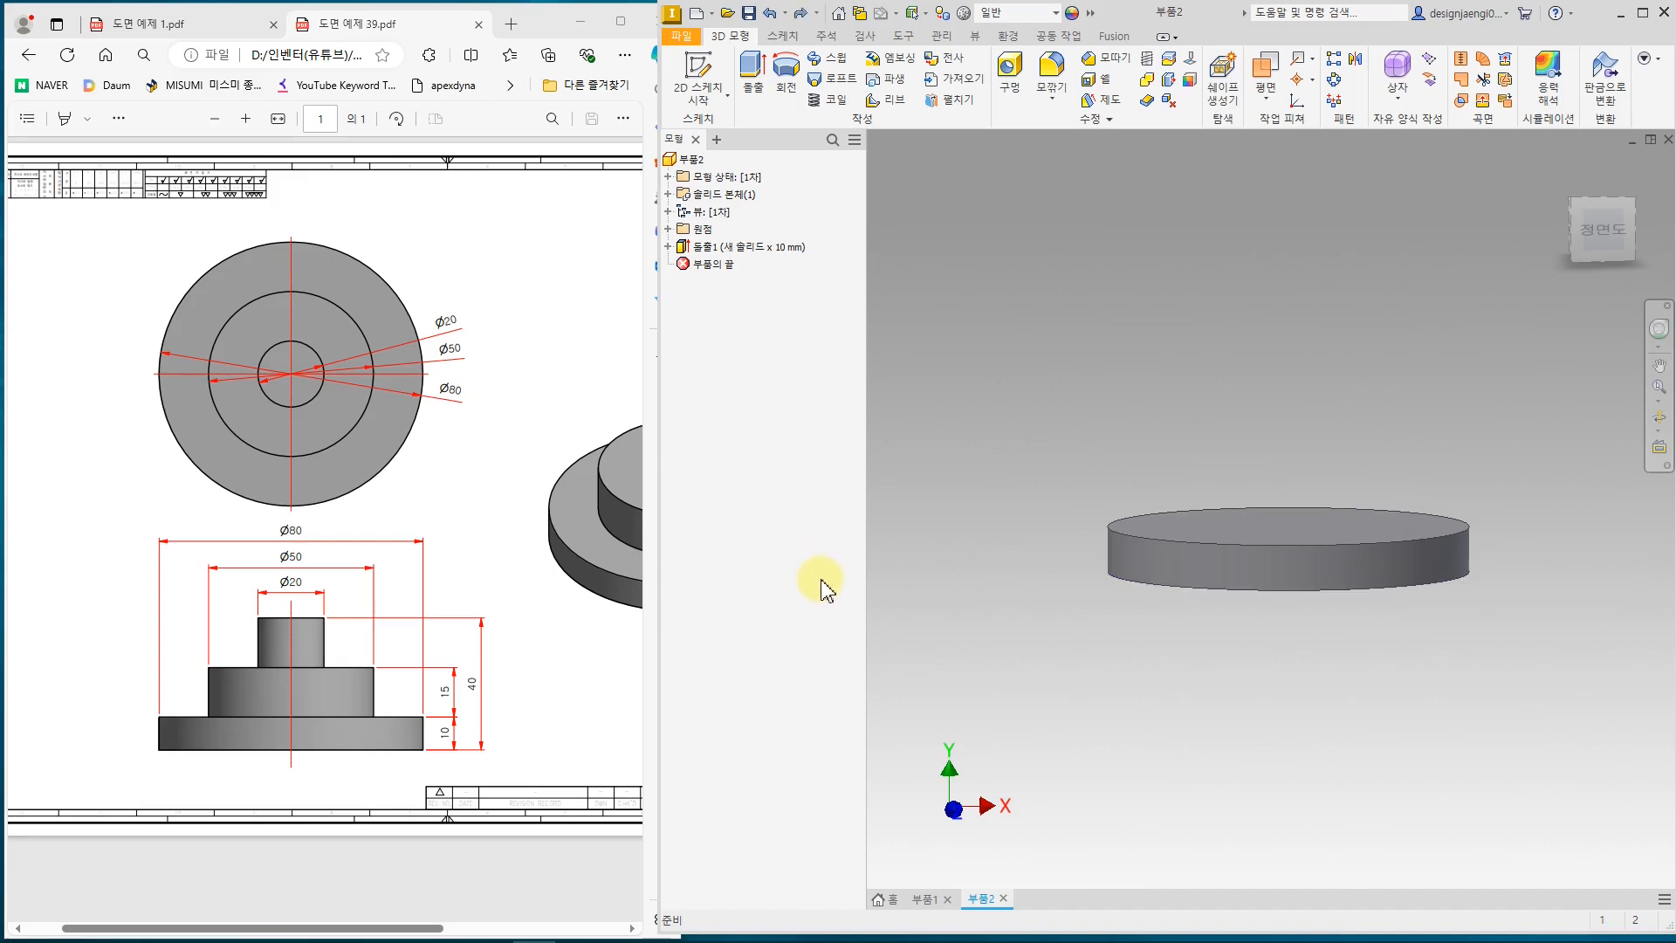
- Turn on the visibility of the sketch inside the base disc's extrusion instead of sharing it
{"action": "key", "text": "F6"}
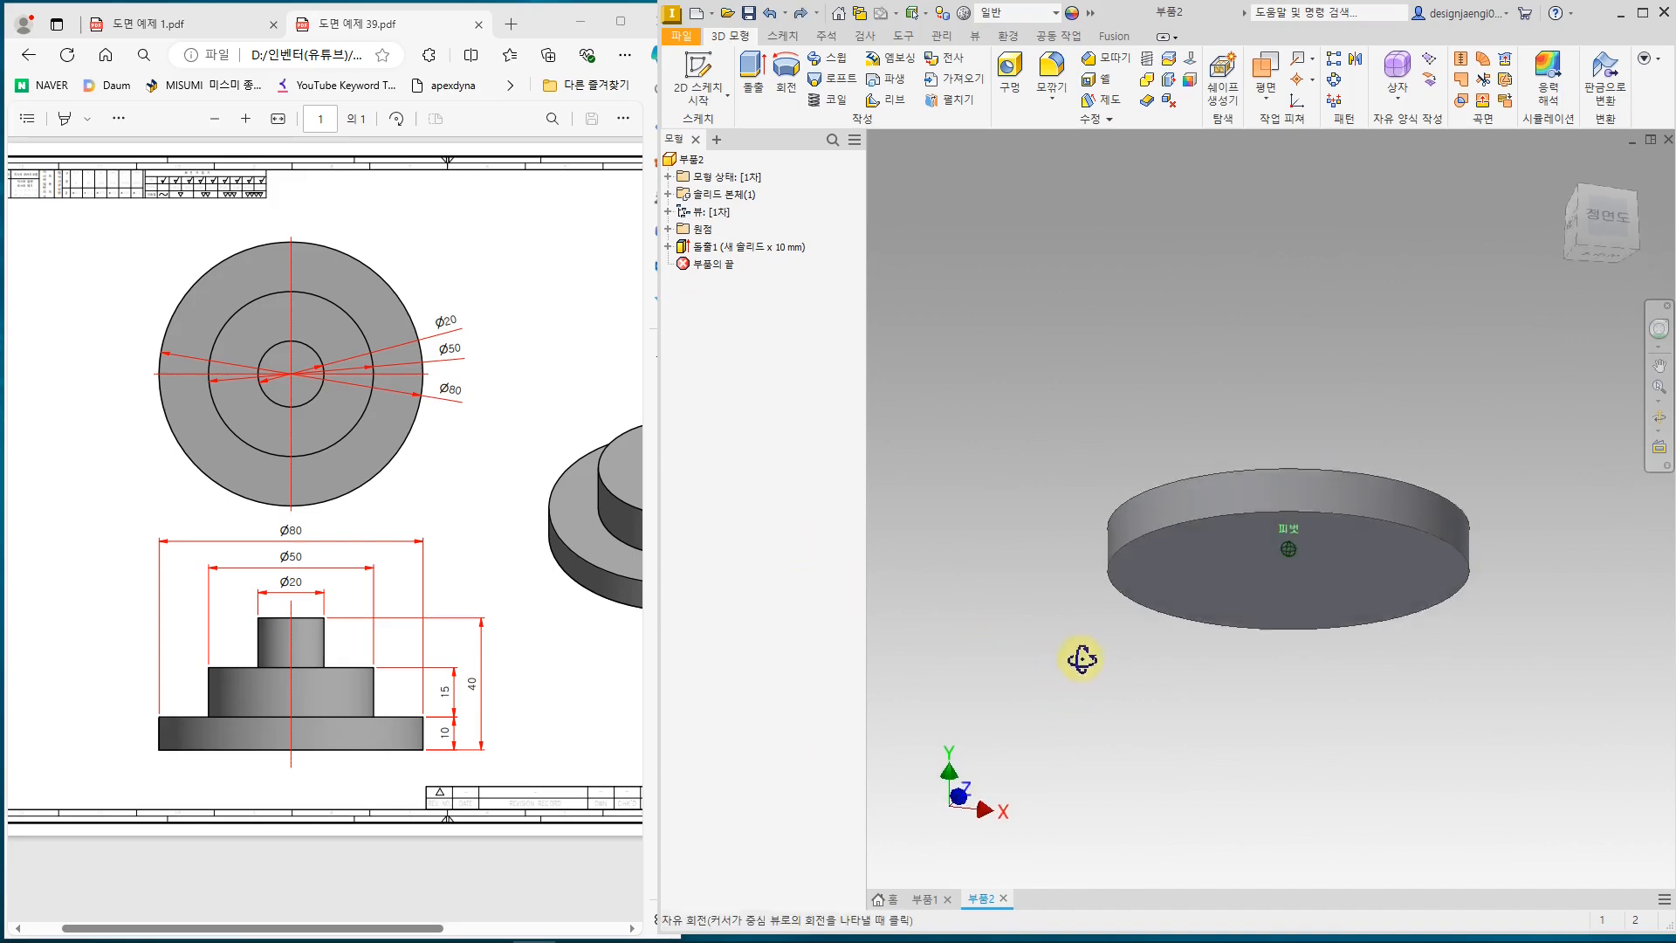
{"action": "left_click", "coordinate": [668, 247]}
{"action": "mouse_move", "coordinate": [1037, 566]}
{"action": "middle_mouse_down", "text": "shift"}
{"action": "mouse_move", "coordinate": [1068, 519]}
{"action": "mouse_move", "coordinate": [1040, 595]}
{"action": "middle_mouse_up", "text": "shift"}
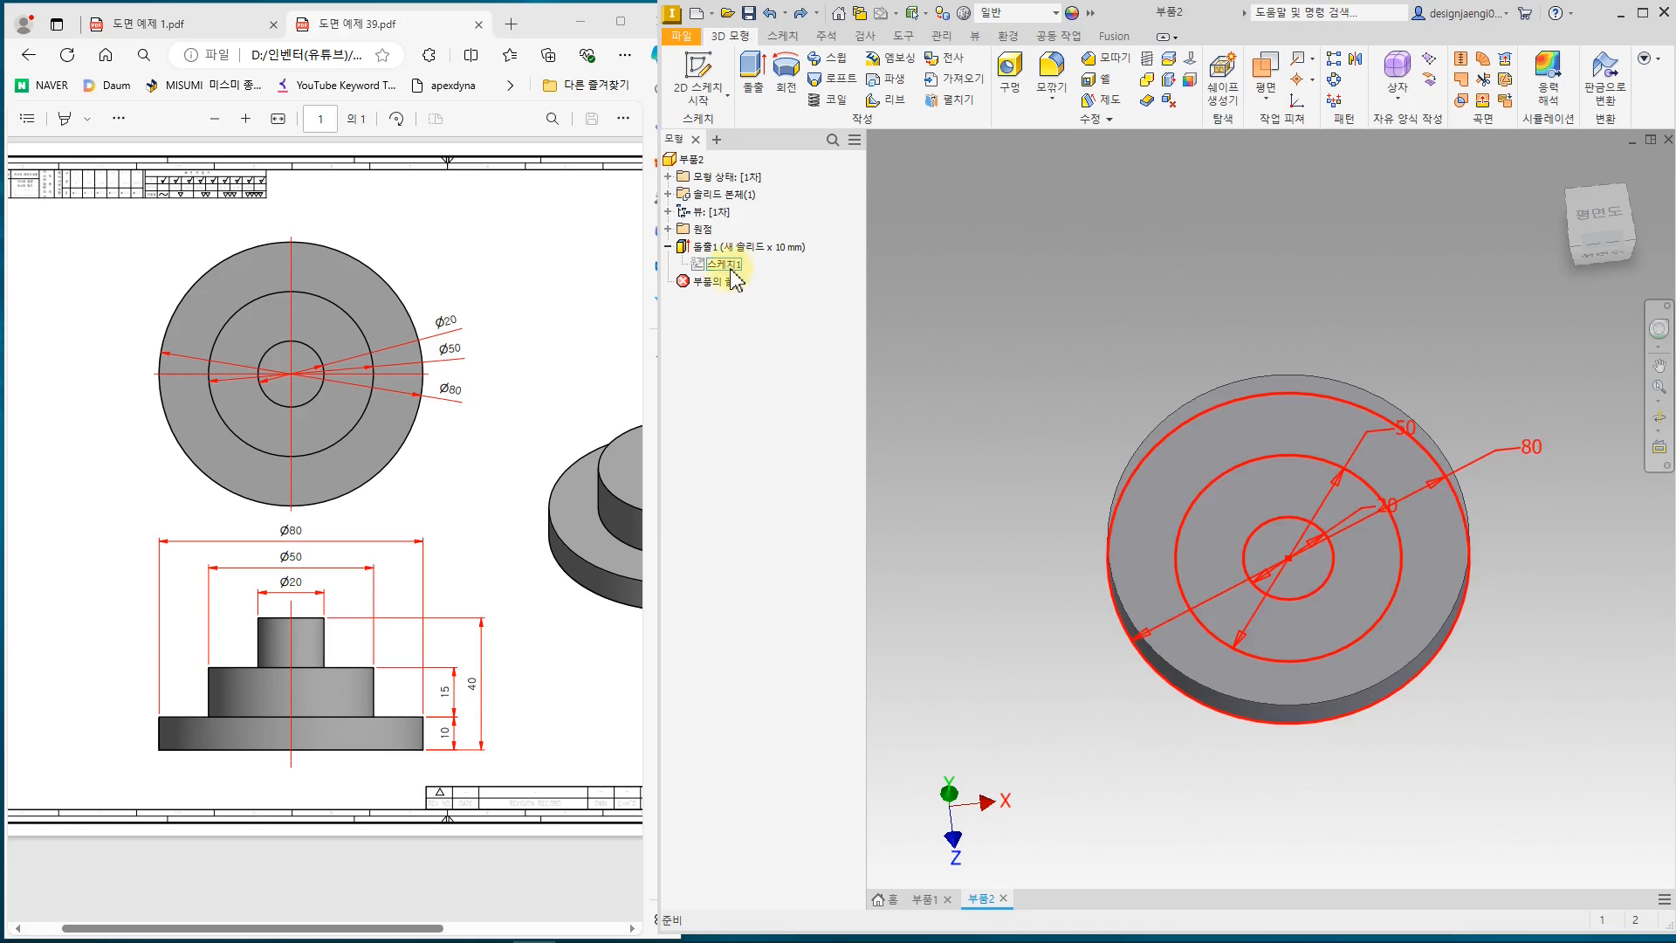
{"action": "left_click", "coordinate": [725, 265]}
{"action": "right_click", "coordinate": [724, 265]}
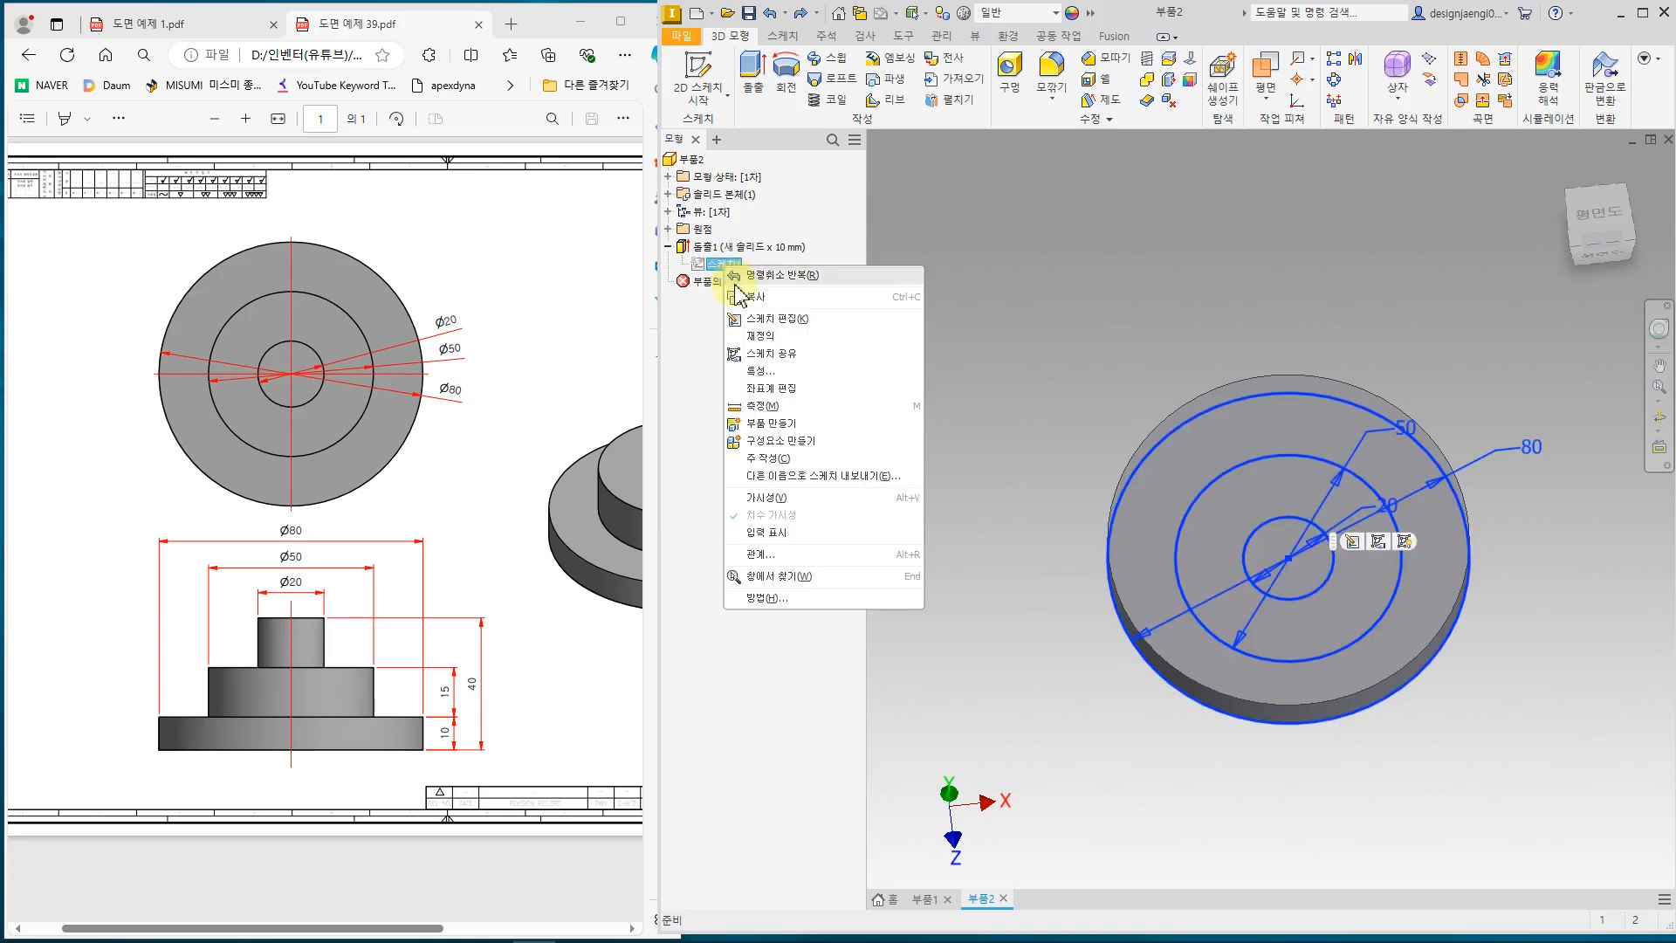
{"action": "left_click", "coordinate": [777, 497]}
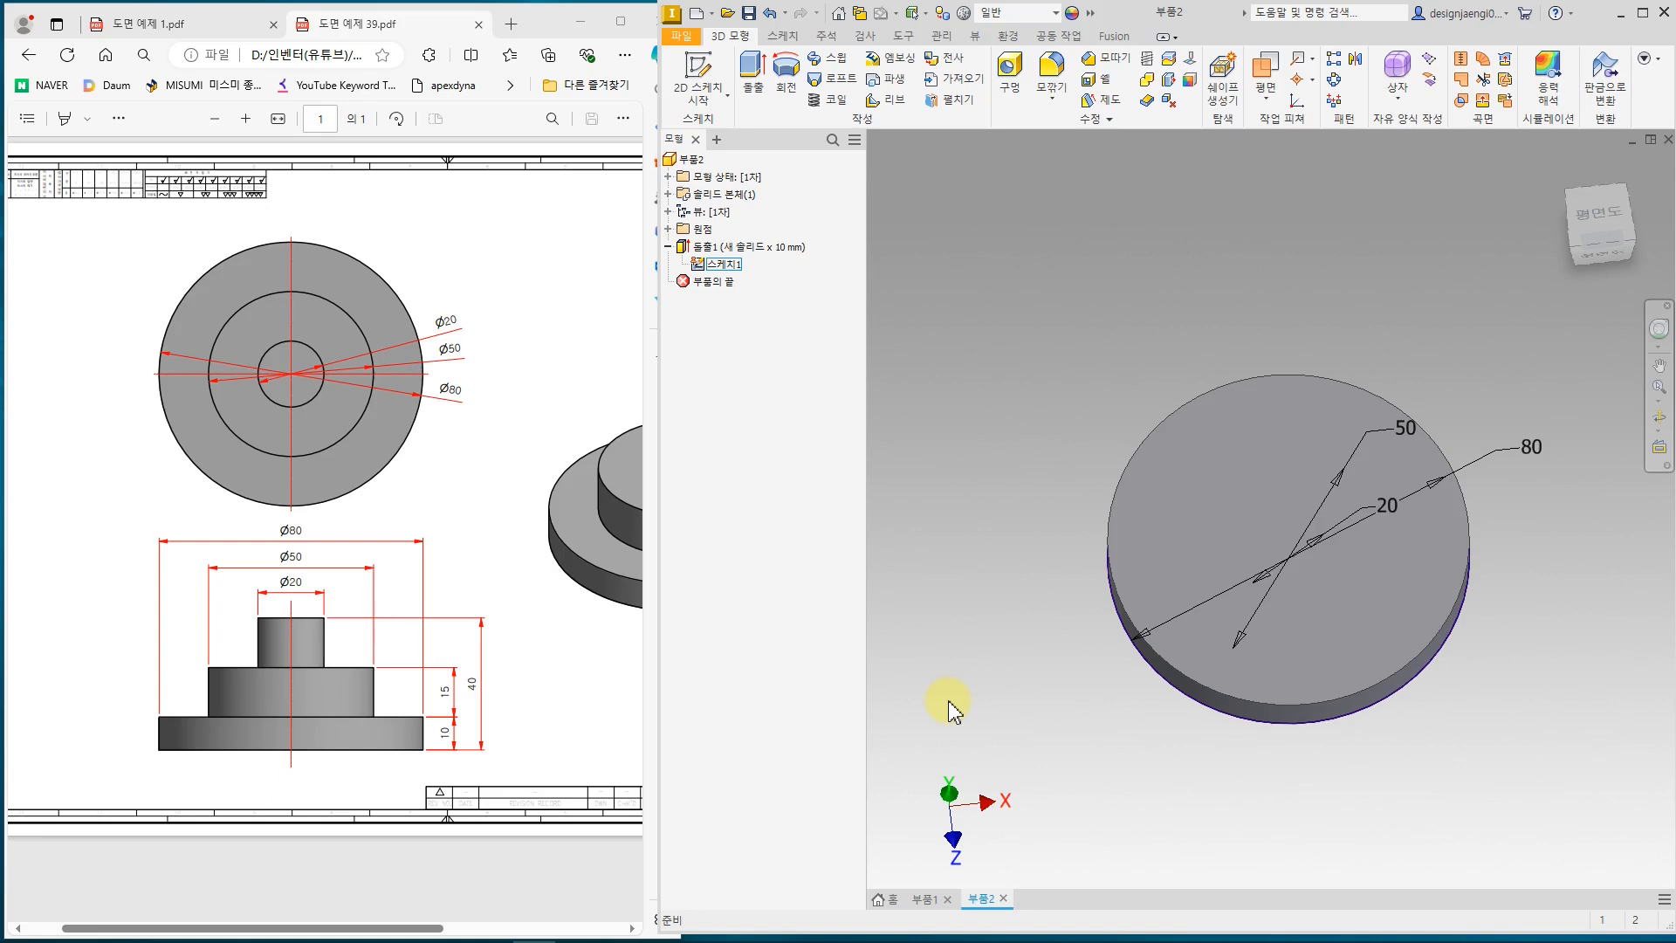
- Extrude the visible sketch's two inner circle regions 25 mm upward, leaving the output operation on cut
{"action": "middle_click_drag", "start_coordinate": [972, 709], "coordinate": [1010, 649], "text": "shift"}
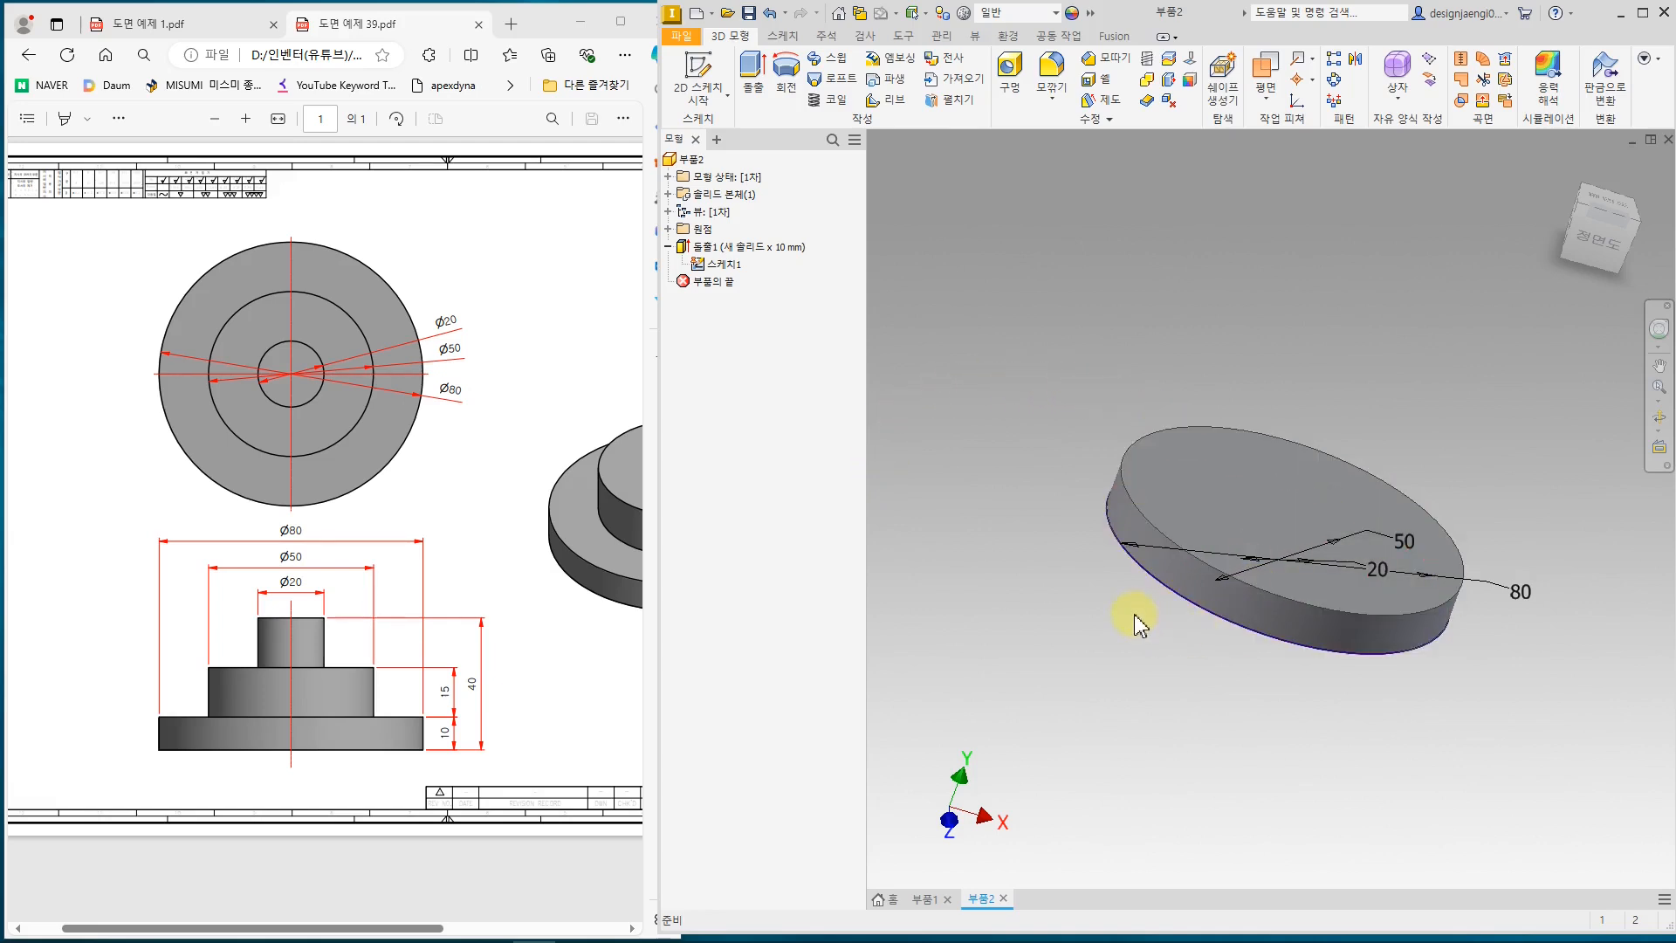
{"action": "mouse_move", "coordinate": [1201, 703]}
{"action": "middle_mouse_down", "text": "shift"}
{"action": "mouse_move", "coordinate": [1263, 640]}
{"action": "mouse_move", "coordinate": [1275, 570]}
{"action": "mouse_move", "coordinate": [1260, 707]}
{"action": "mouse_move", "coordinate": [1246, 651]}
{"action": "mouse_move", "coordinate": [1328, 625]}
{"action": "mouse_move", "coordinate": [1300, 703]}
{"action": "mouse_move", "coordinate": [1273, 644]}
{"action": "middle_mouse_up", "text": "shift"}
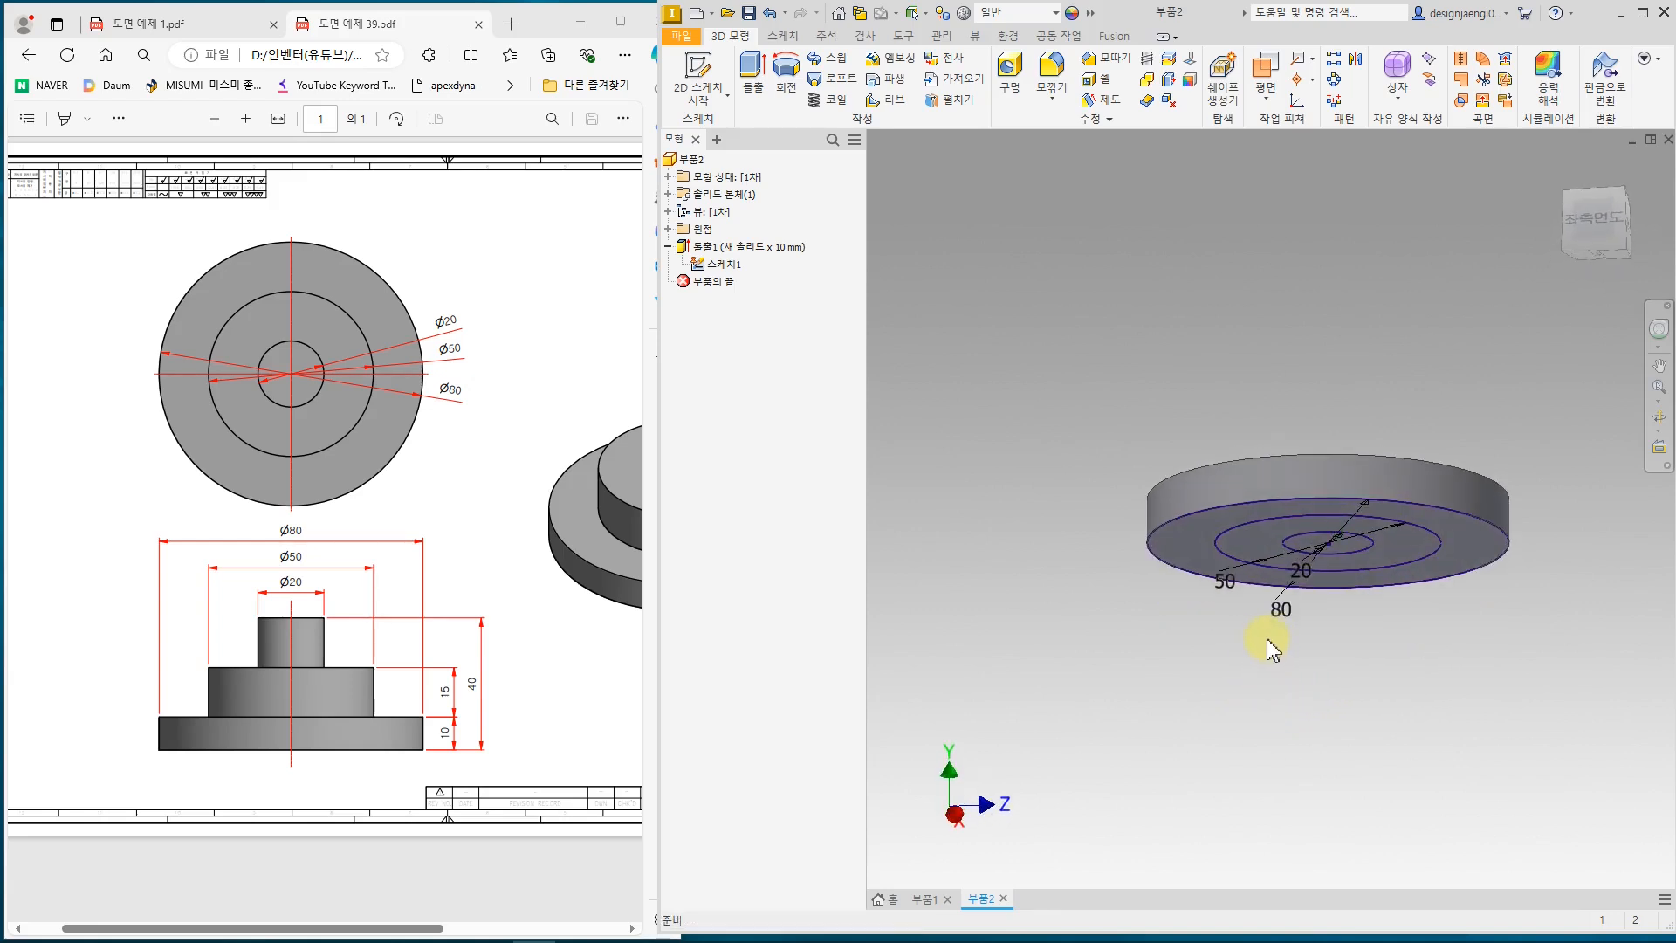
{"action": "left_click", "coordinate": [753, 79]}
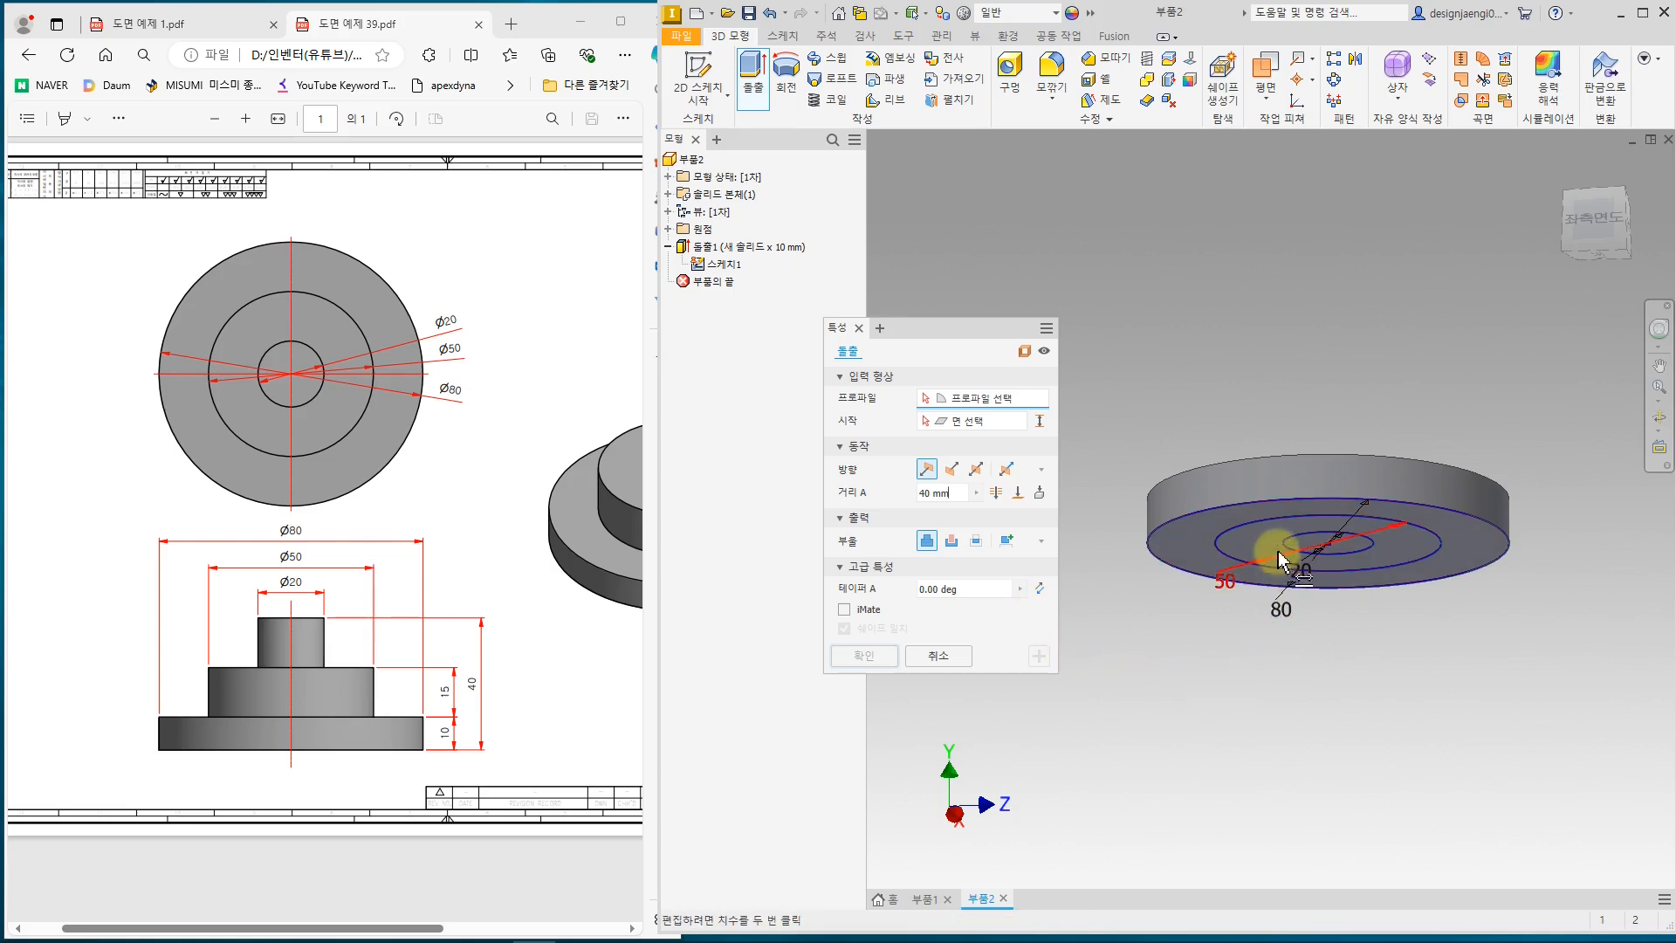
{"action": "left_click", "coordinate": [1315, 546]}
{"action": "scroll", "coordinate": [1315, 546], "scroll_direction": "down", "scroll_amount": 5}
{"action": "left_click", "coordinate": [1373, 542]}
{"action": "scroll", "coordinate": [1374, 542], "scroll_direction": "up", "scroll_amount": 6}
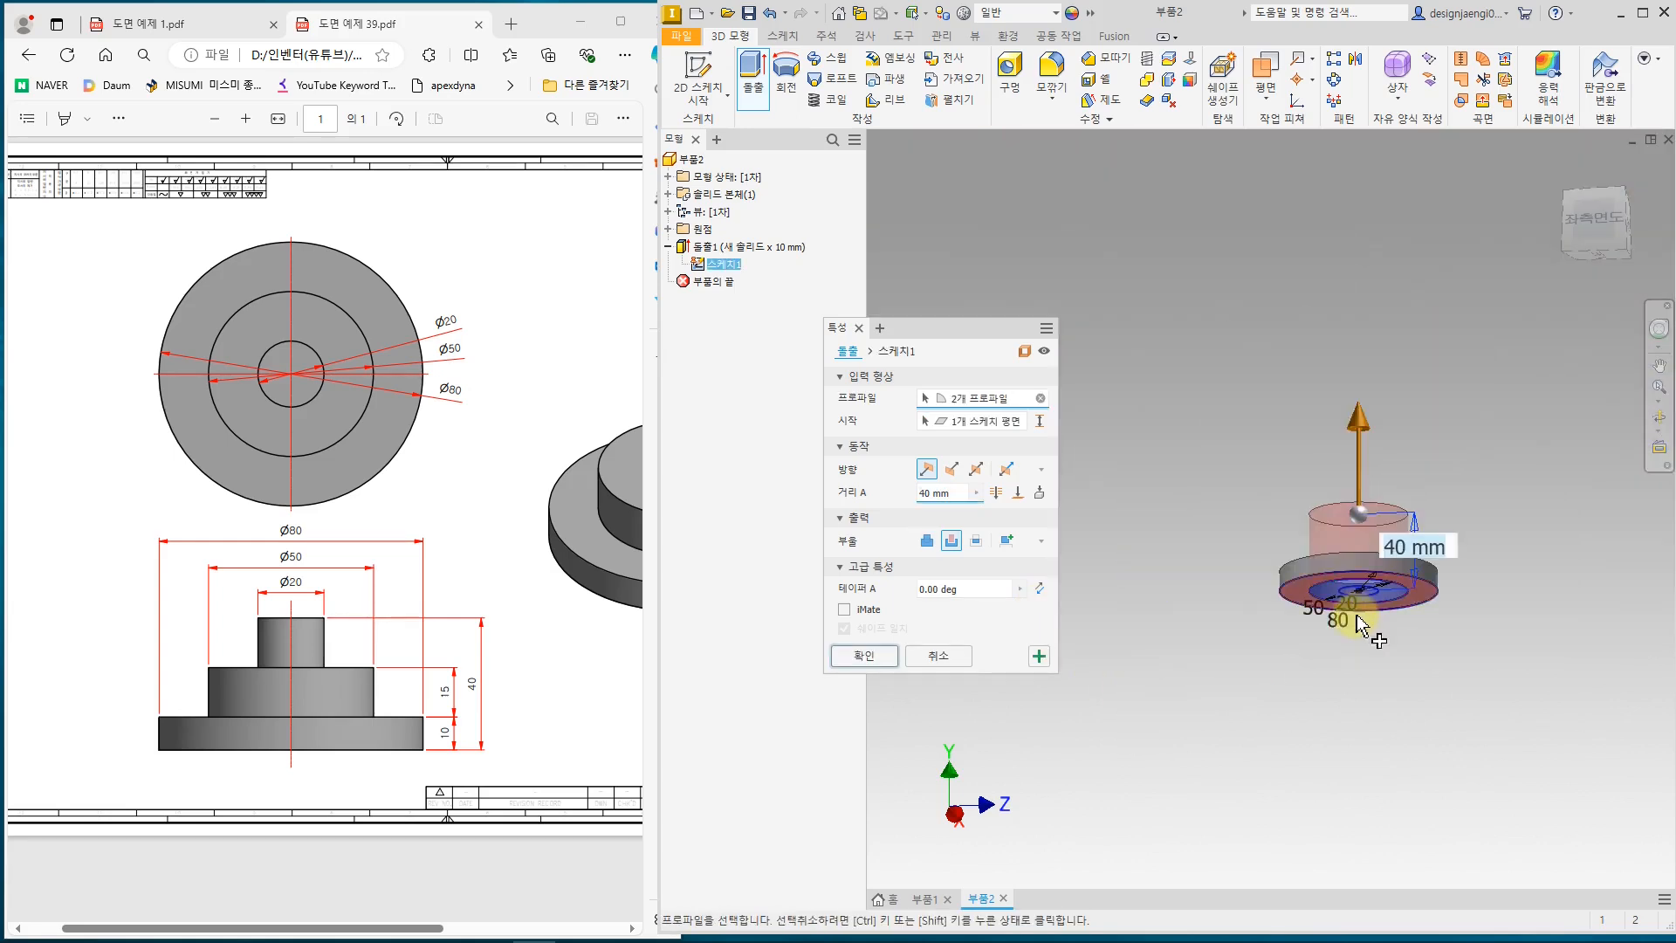
{"action": "middle_click_drag", "start_coordinate": [1327, 646], "coordinate": [1096, 654], "text": "shift"}
{"action": "left_click", "coordinate": [960, 493]}
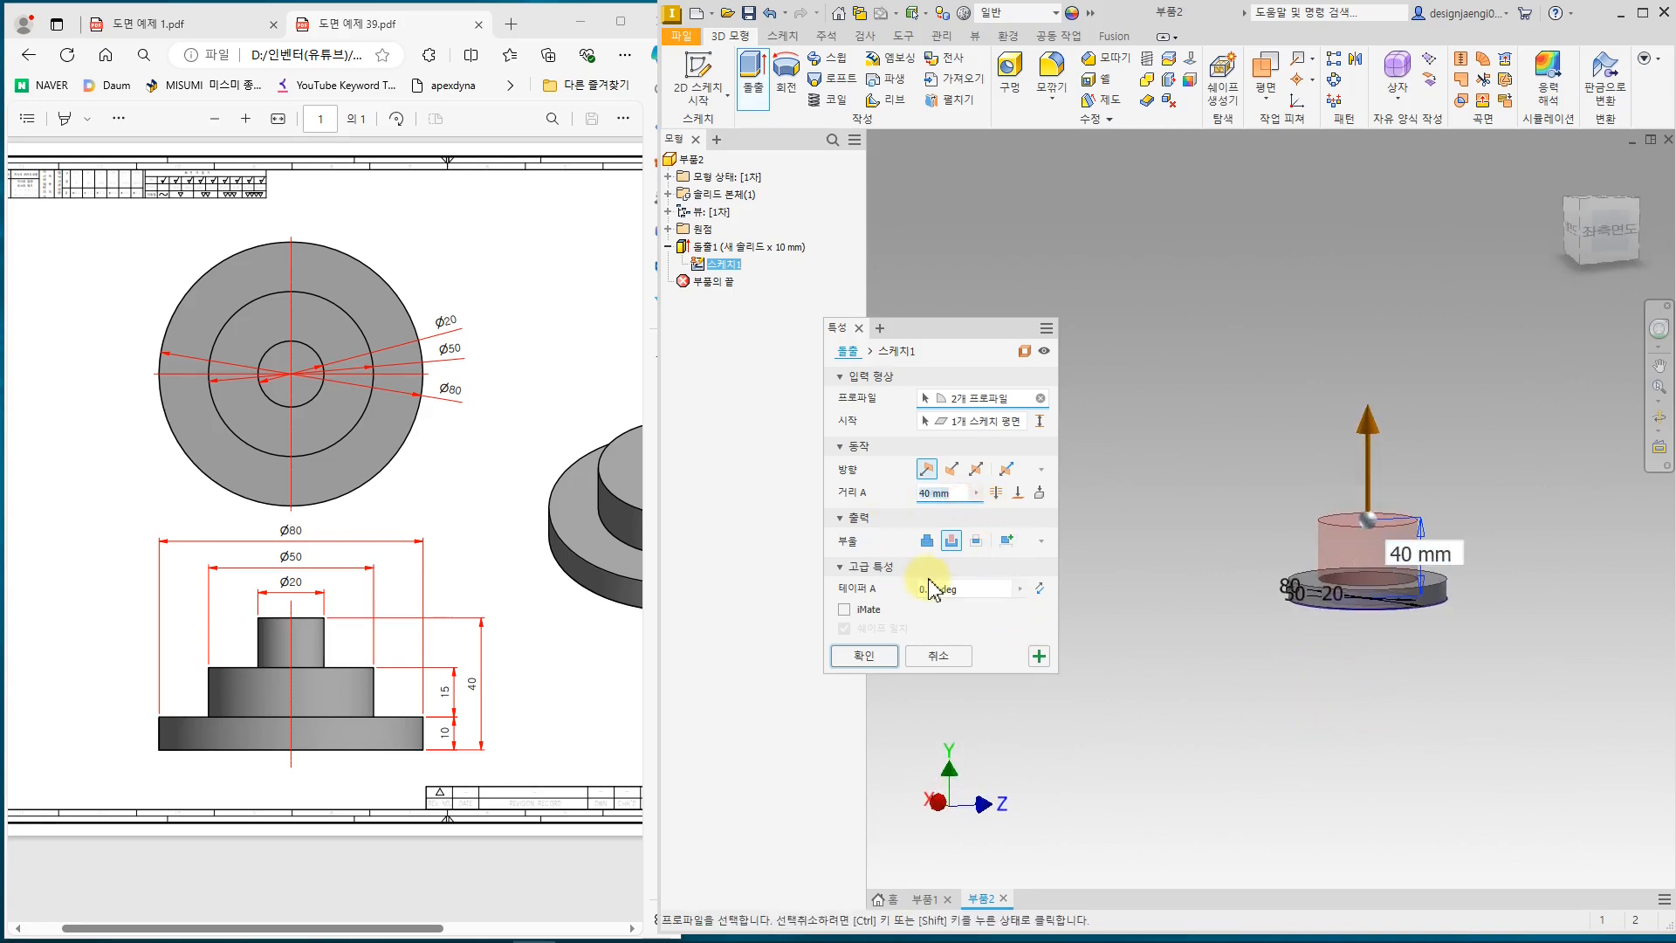
{"action": "type", "text": "25"}
{"action": "left_click", "coordinate": [864, 655]}
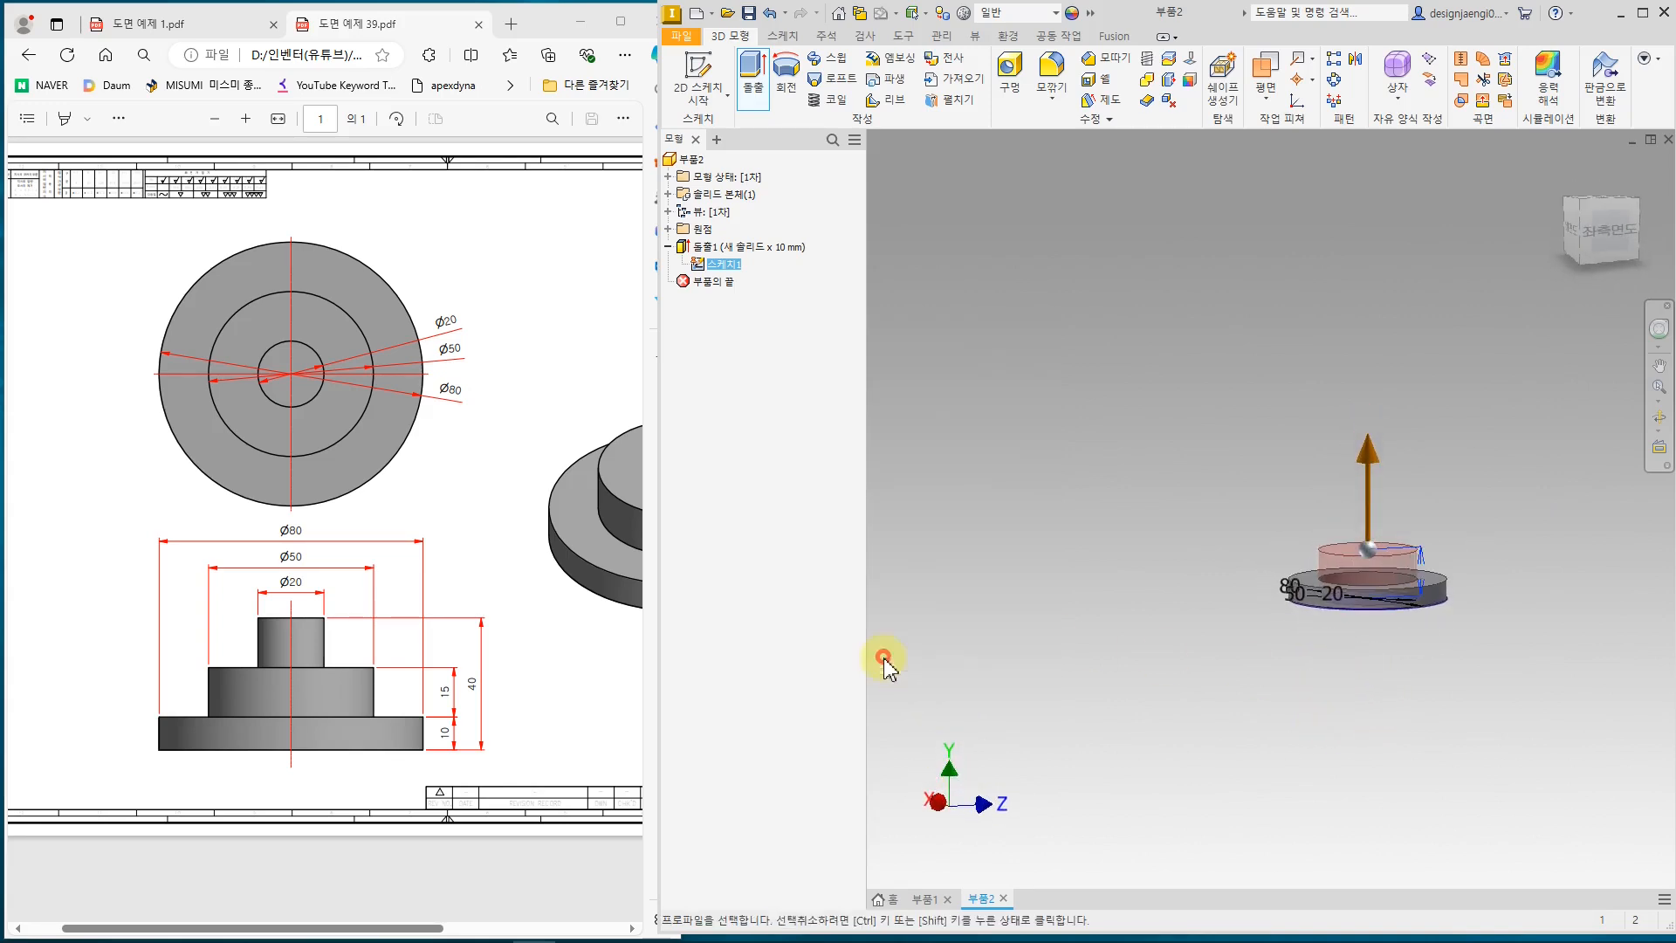
{"action": "middle_click_drag", "start_coordinate": [1008, 705], "coordinate": [1223, 695], "text": "shift"}
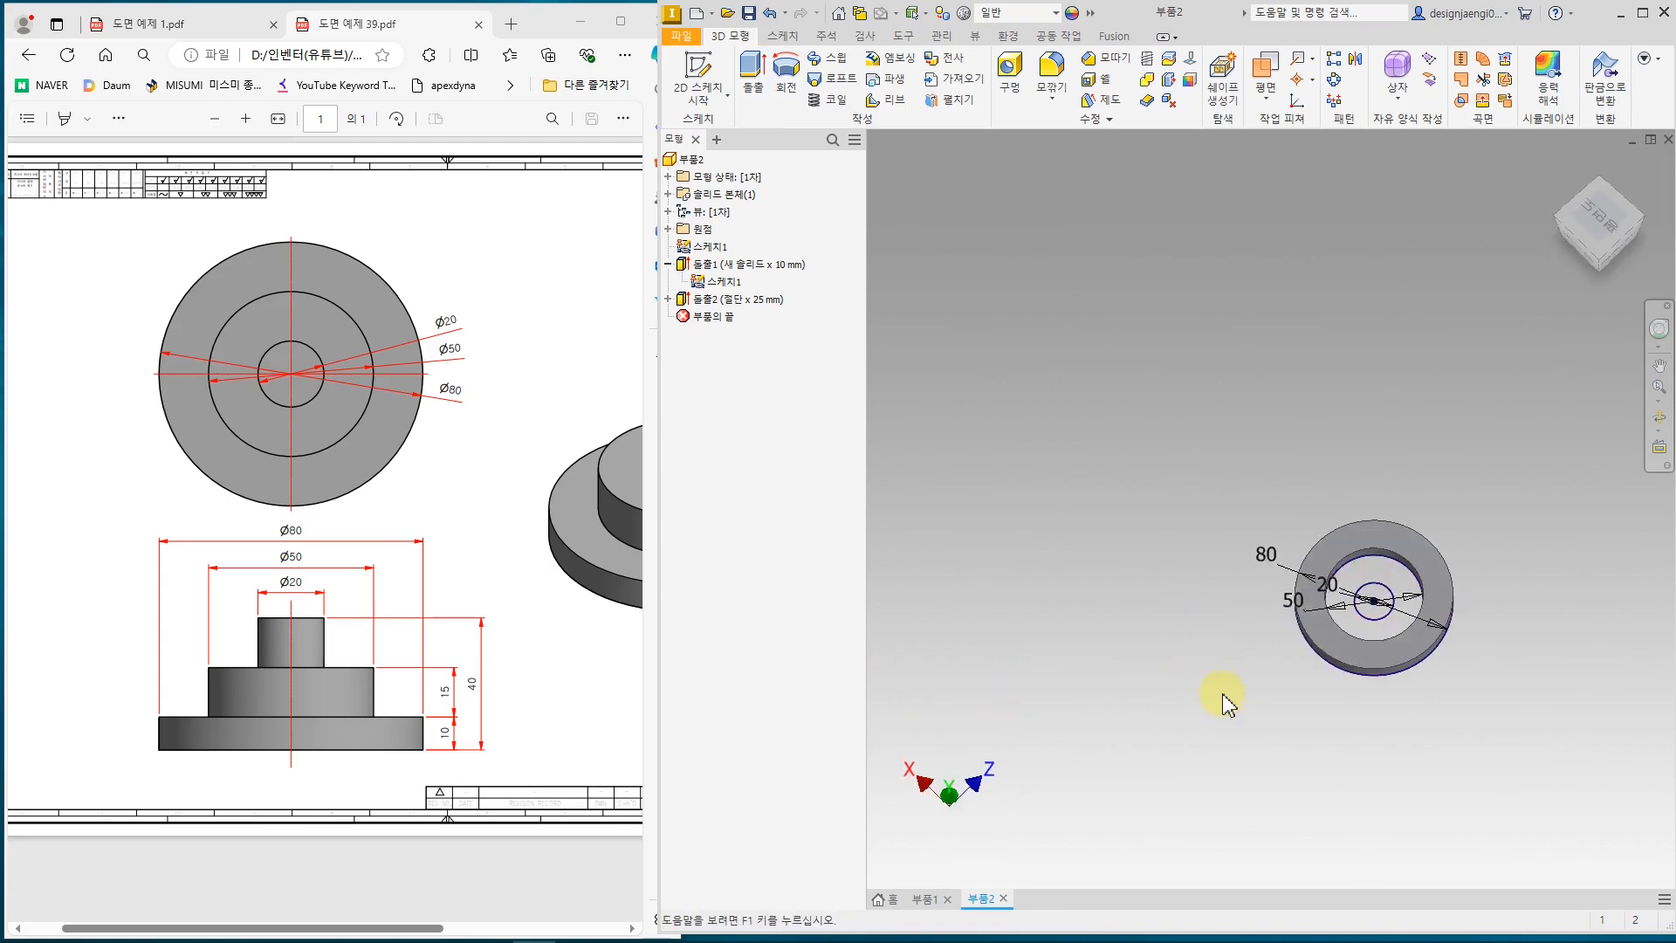
- Edit the 25 mm extrusion and change its output operation to join
{"action": "double_click", "coordinate": [733, 300]}
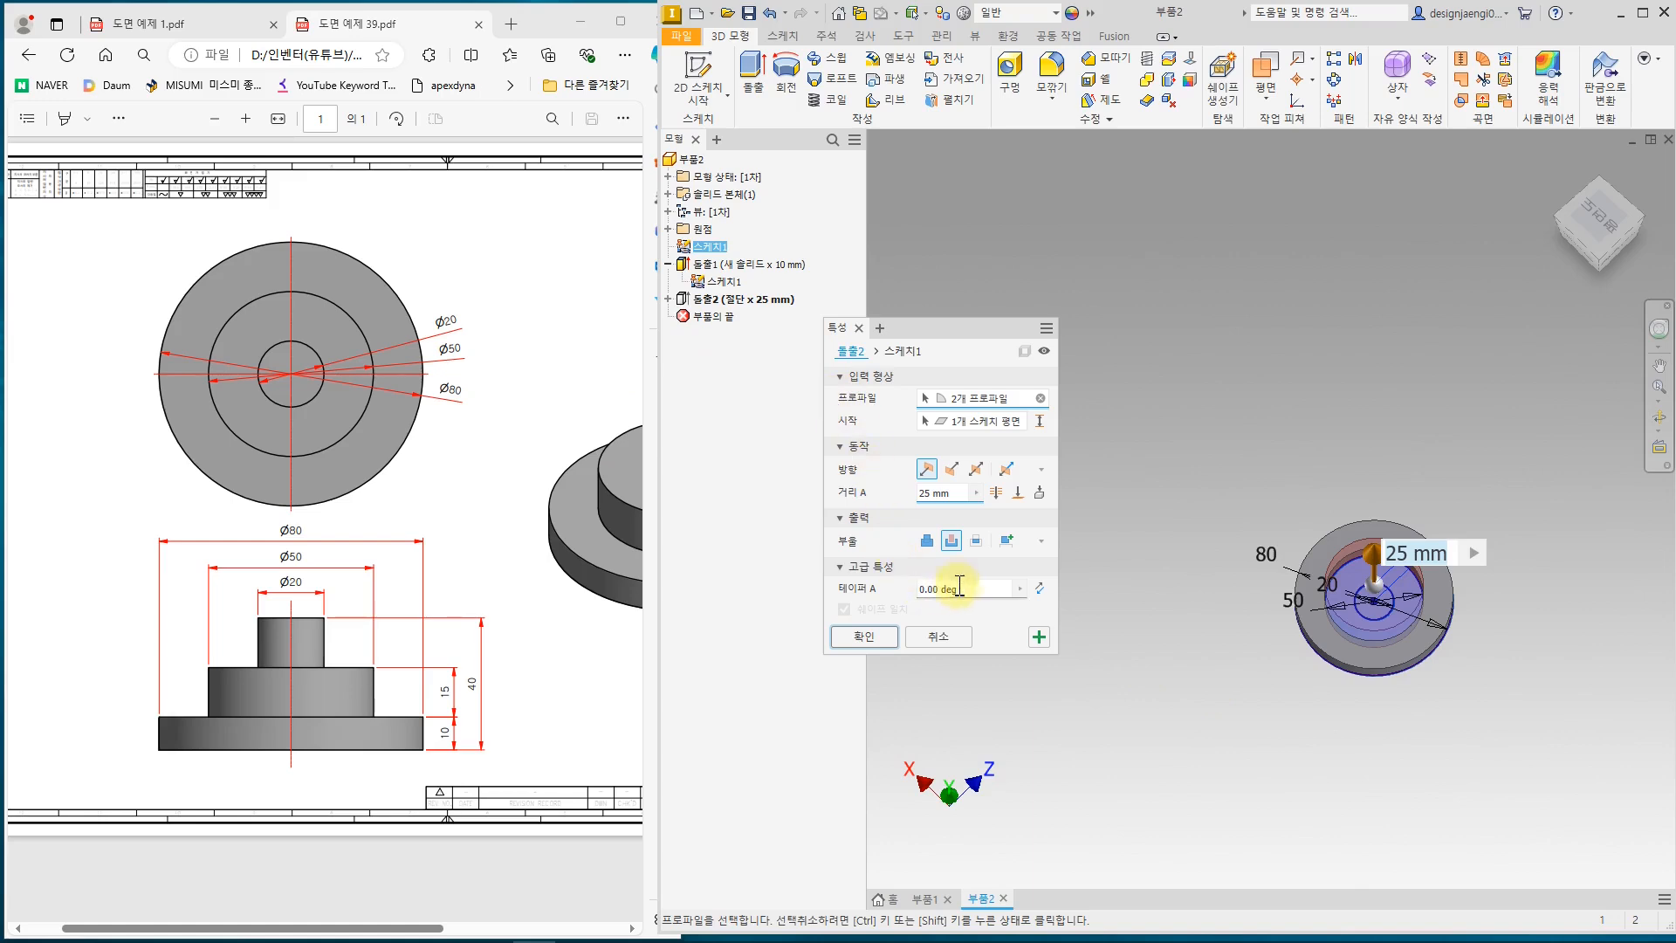
{"action": "left_click", "coordinate": [927, 540]}
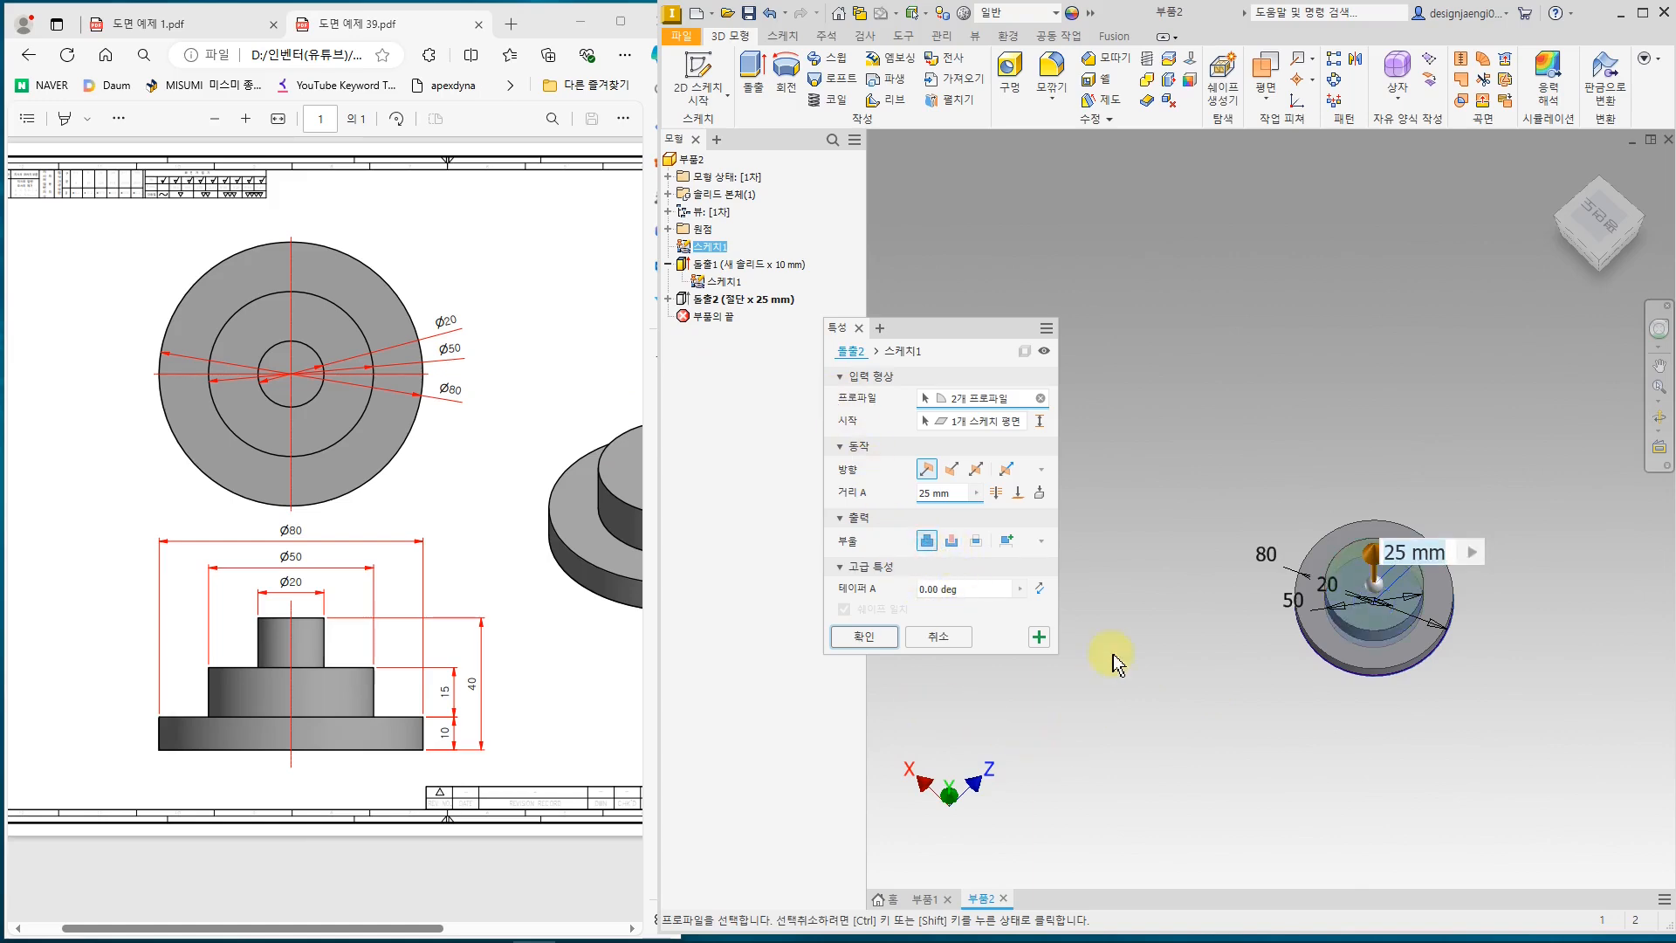
{"action": "middle_click_drag", "start_coordinate": [1107, 685], "coordinate": [1129, 599], "text": "shift"}
{"action": "left_click", "coordinate": [886, 635]}
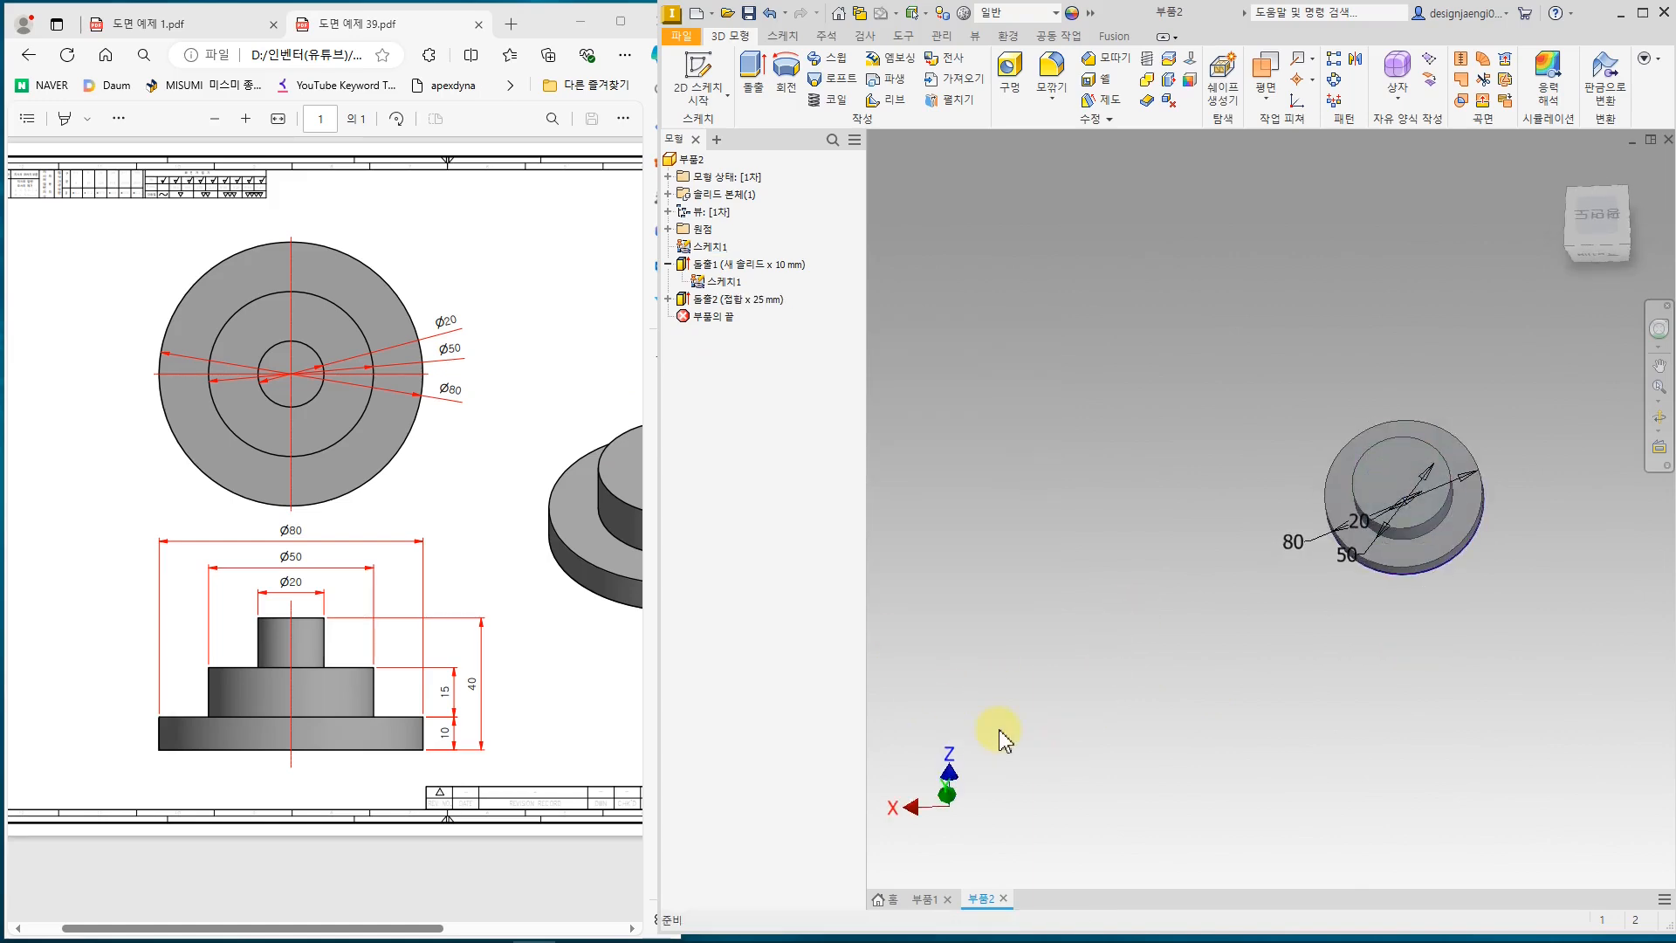
- Examine the shared sketch in the model tree and its circles on the part from several sides
{"action": "left_click", "coordinate": [709, 266]}
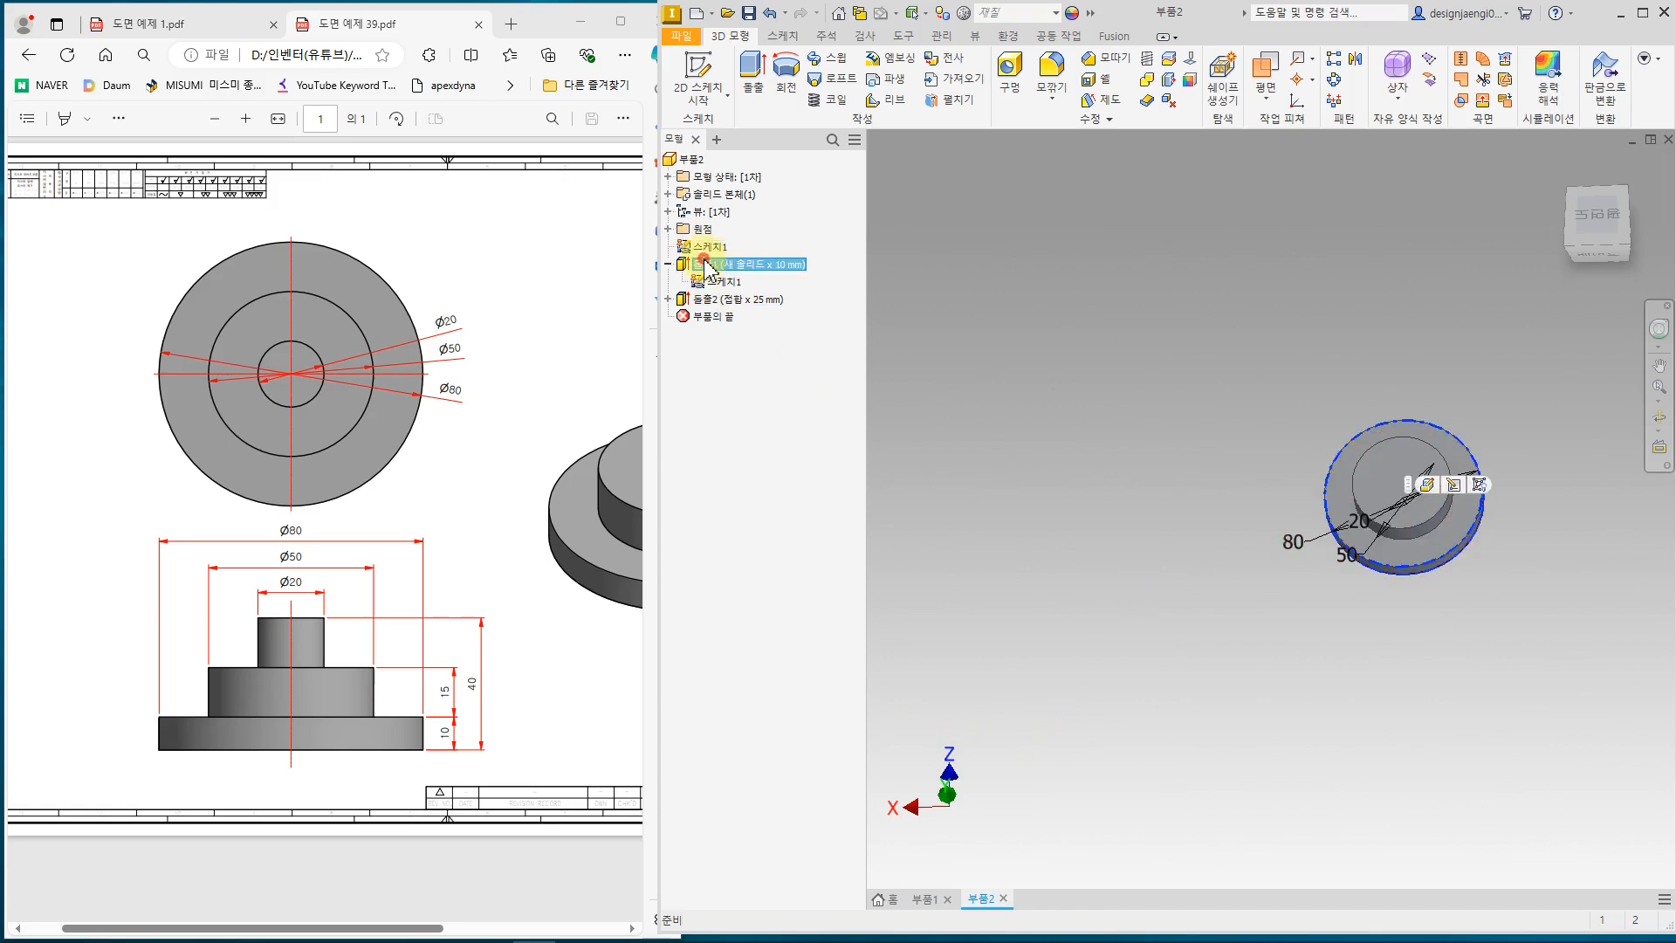
{"action": "left_click", "coordinate": [709, 247]}
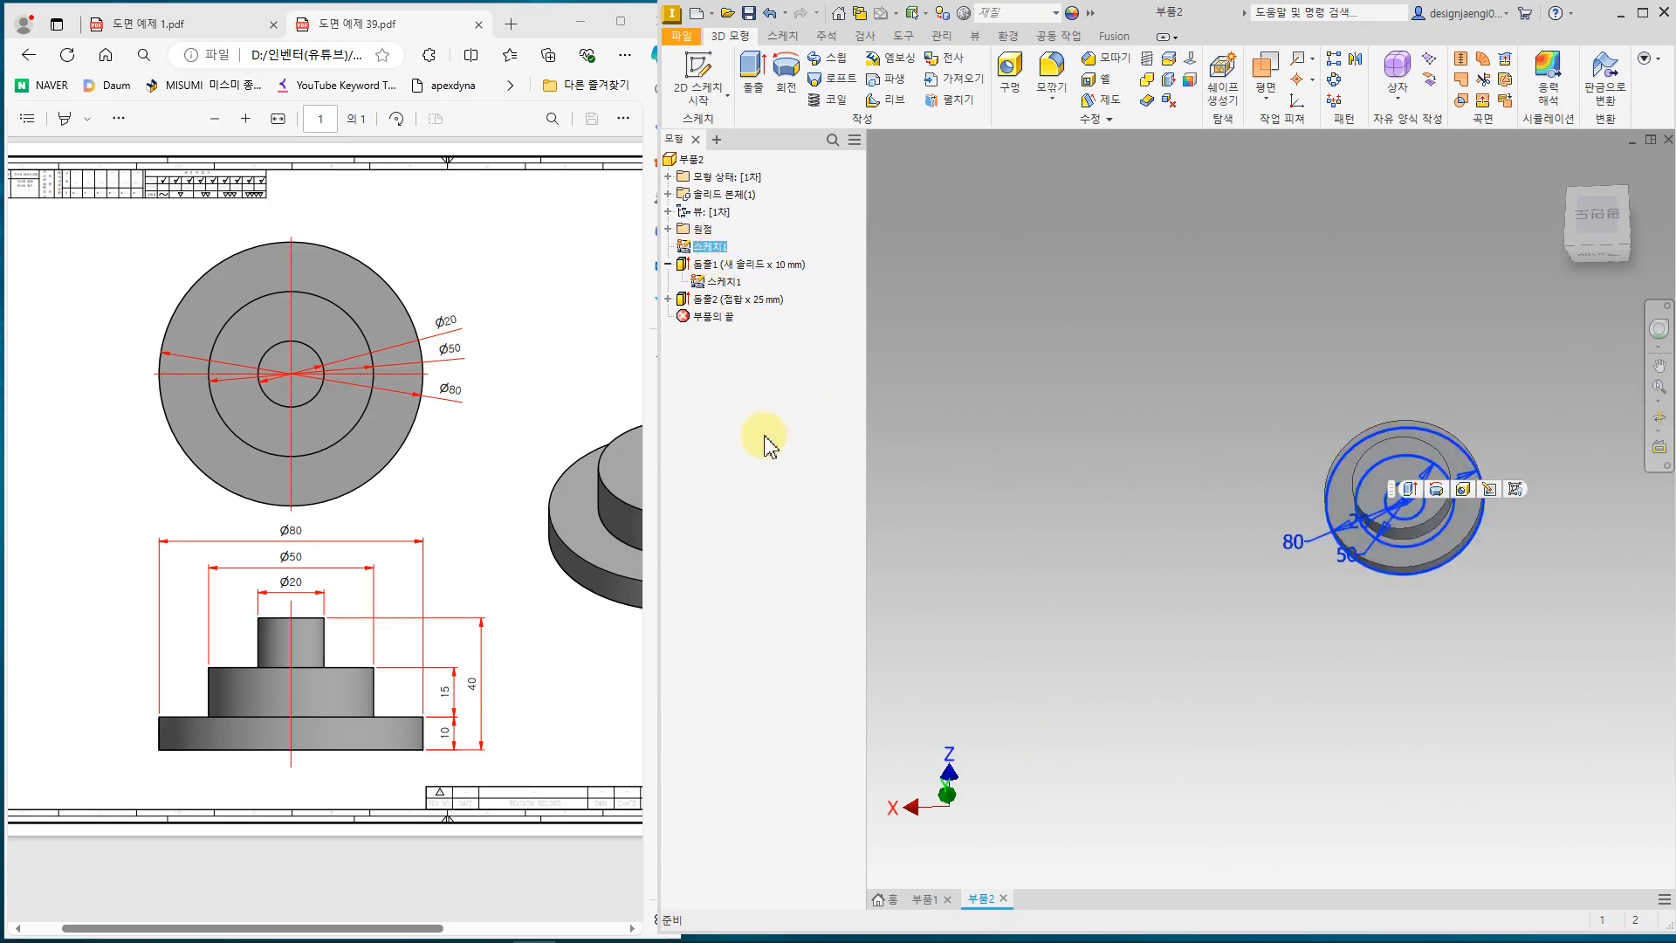
{"action": "left_click", "coordinate": [709, 250]}
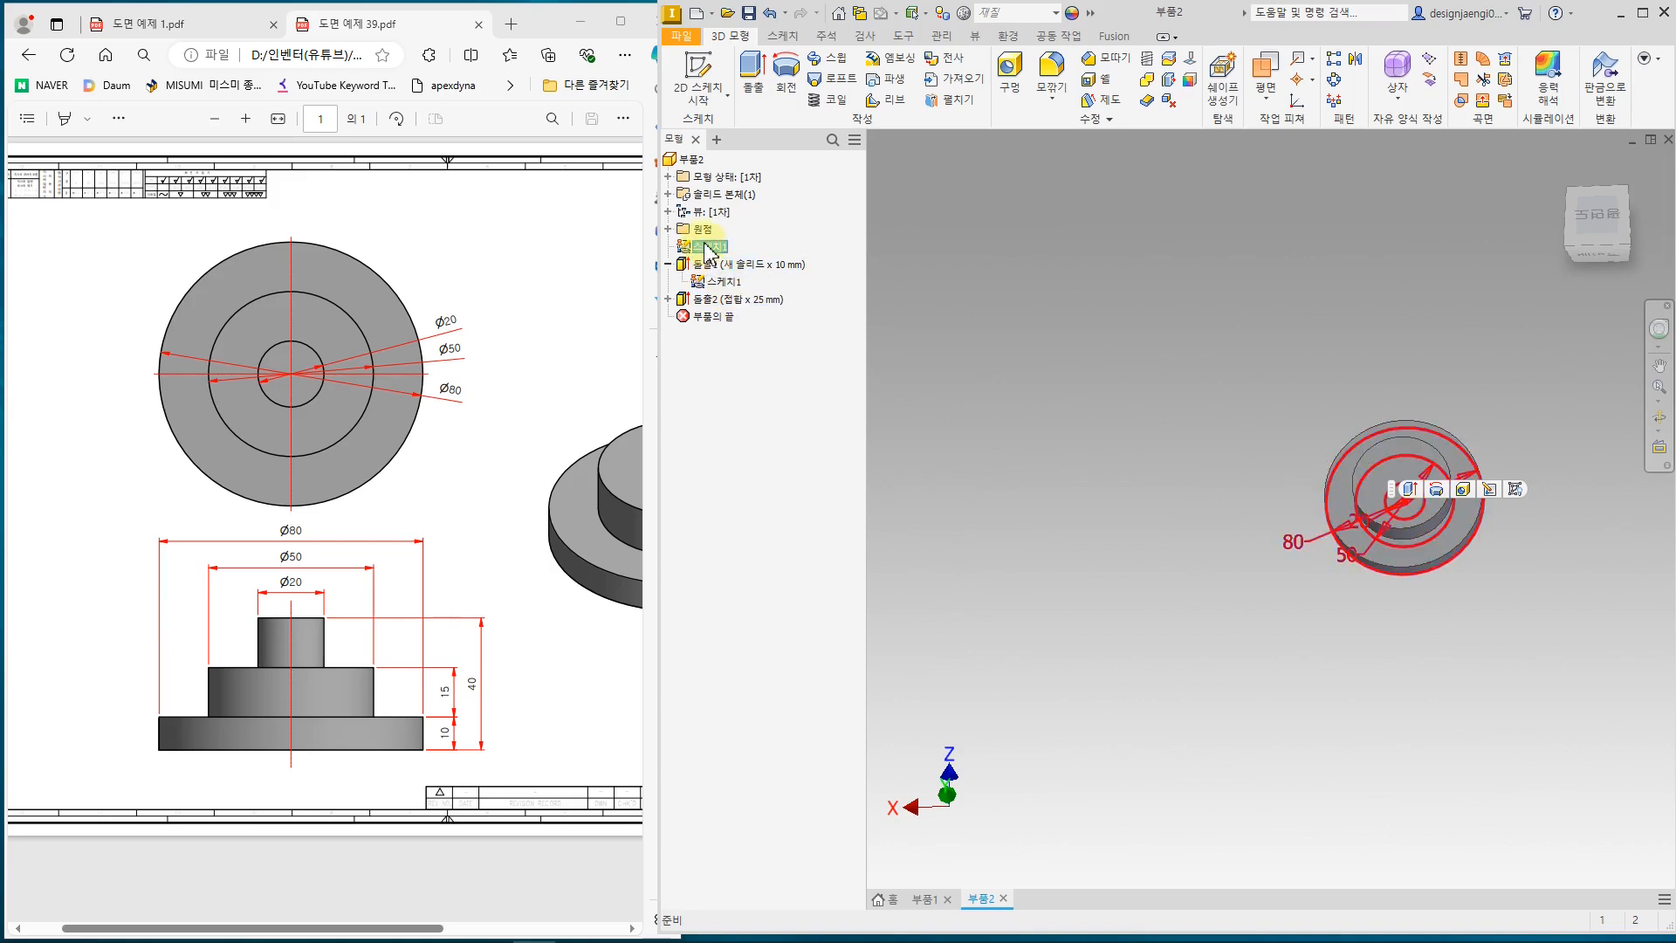
{"action": "left_click", "coordinate": [766, 453]}
{"action": "middle_click_drag", "start_coordinate": [1087, 615], "coordinate": [1467, 524], "text": "shift"}
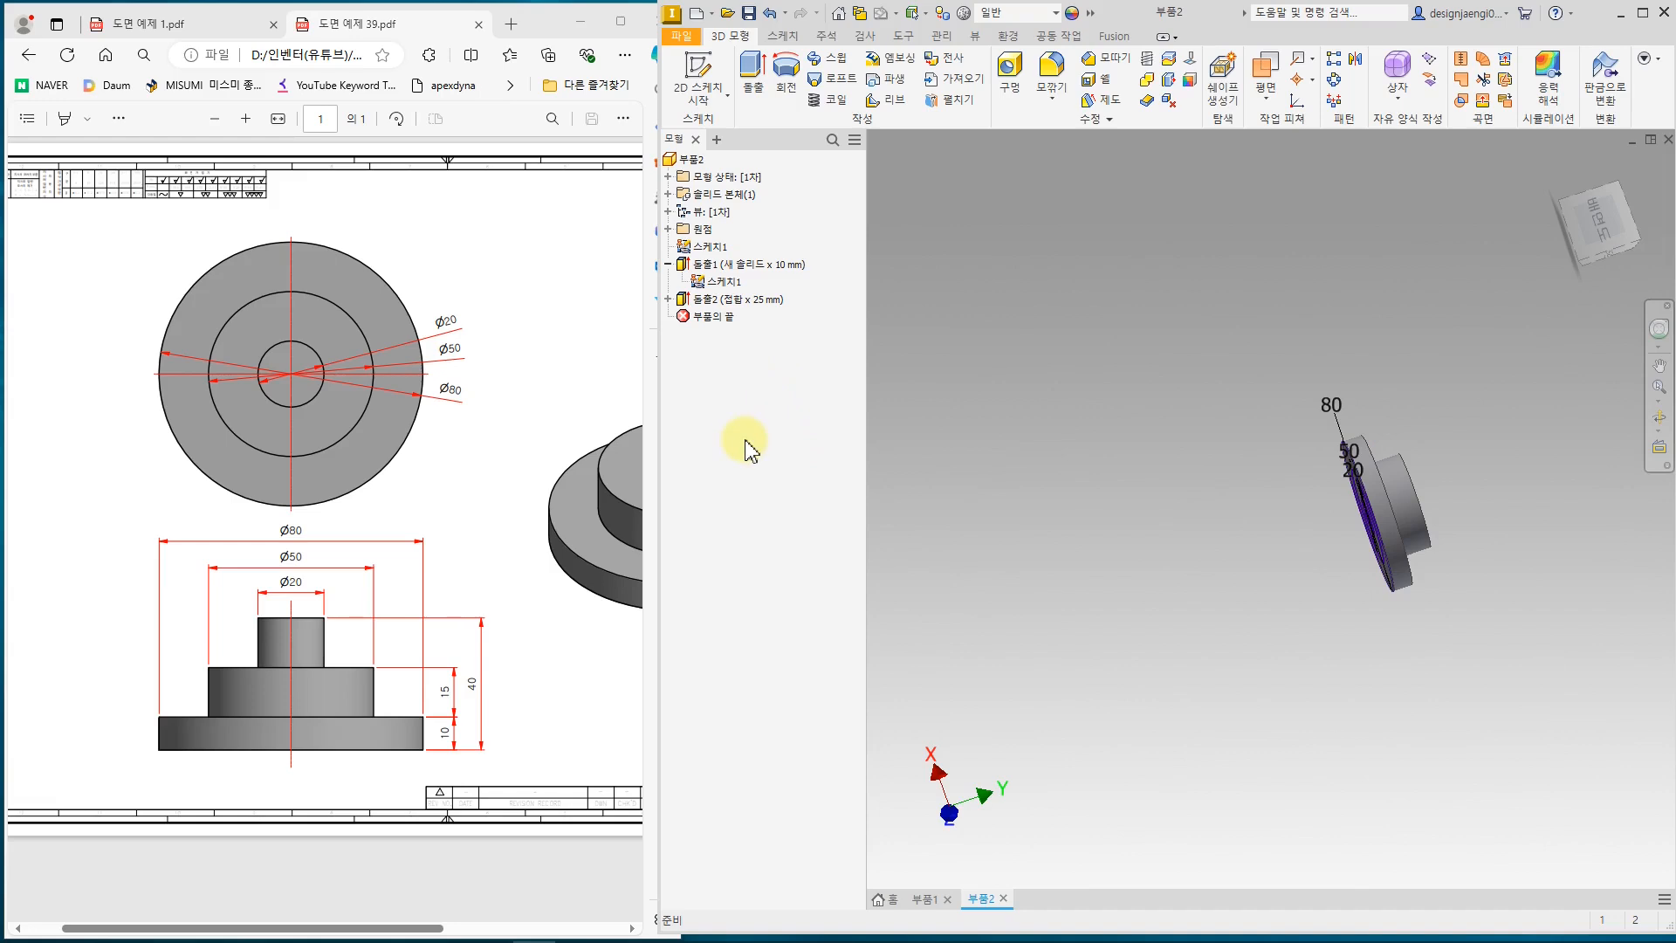
{"action": "middle_click_drag", "start_coordinate": [882, 563], "coordinate": [1004, 633], "text": "shift"}
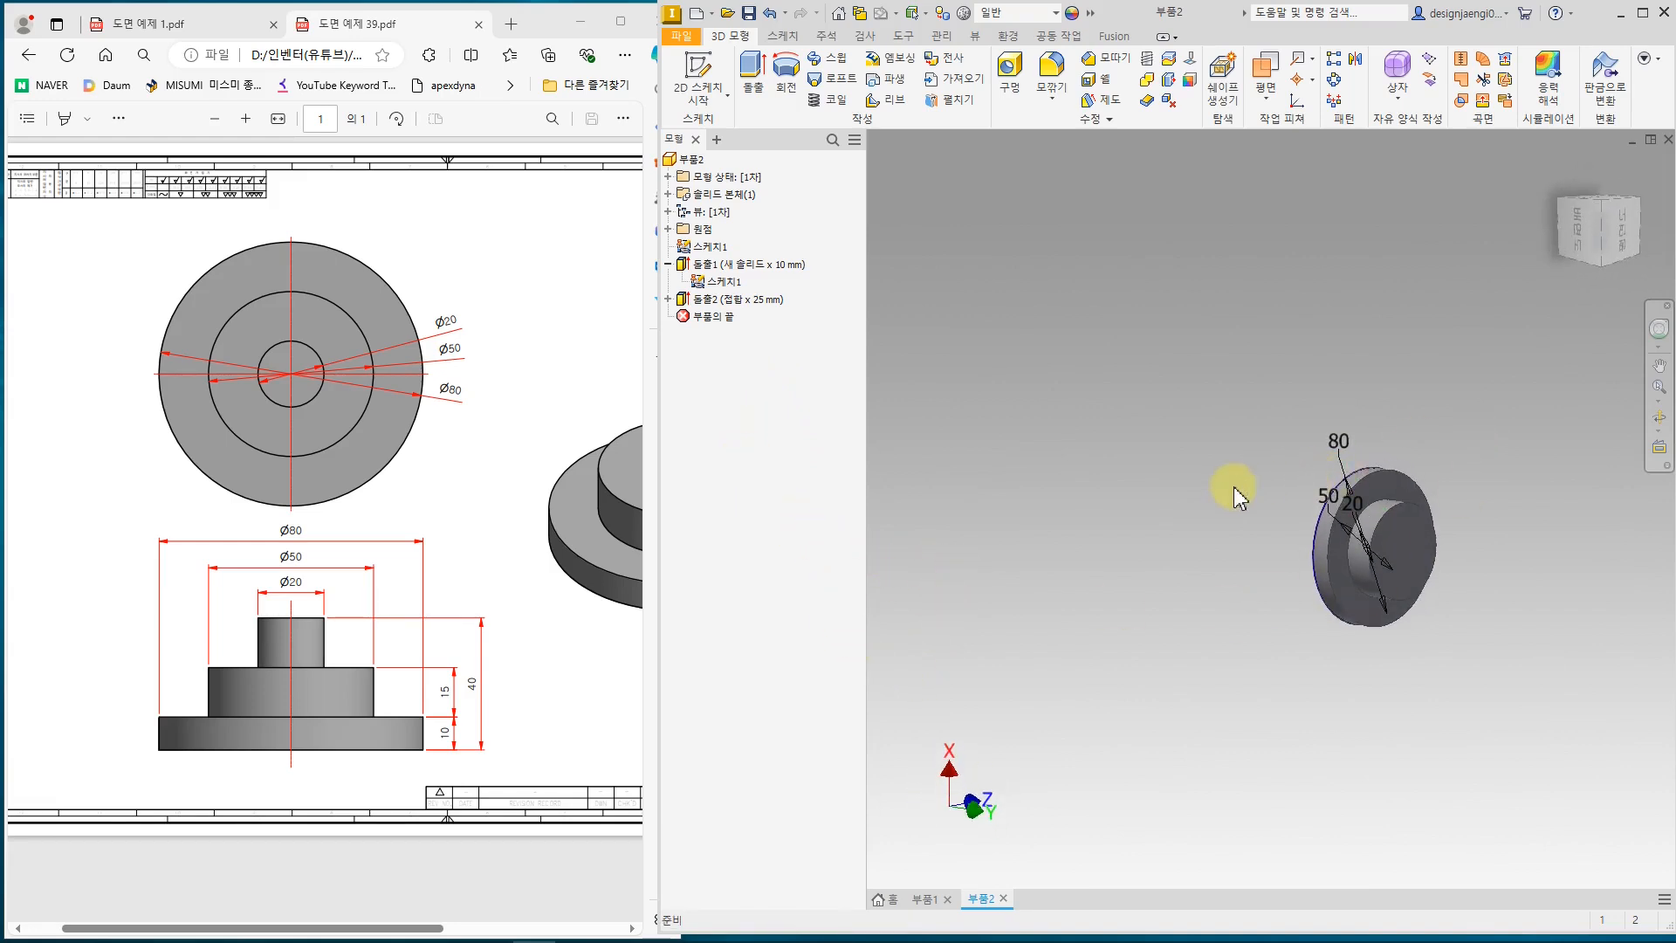
- Start a joining extrusion of the innermost 20 mm circle, taking the top face of the 50 mm cylinder as the start plane
{"action": "key", "text": "F6"}
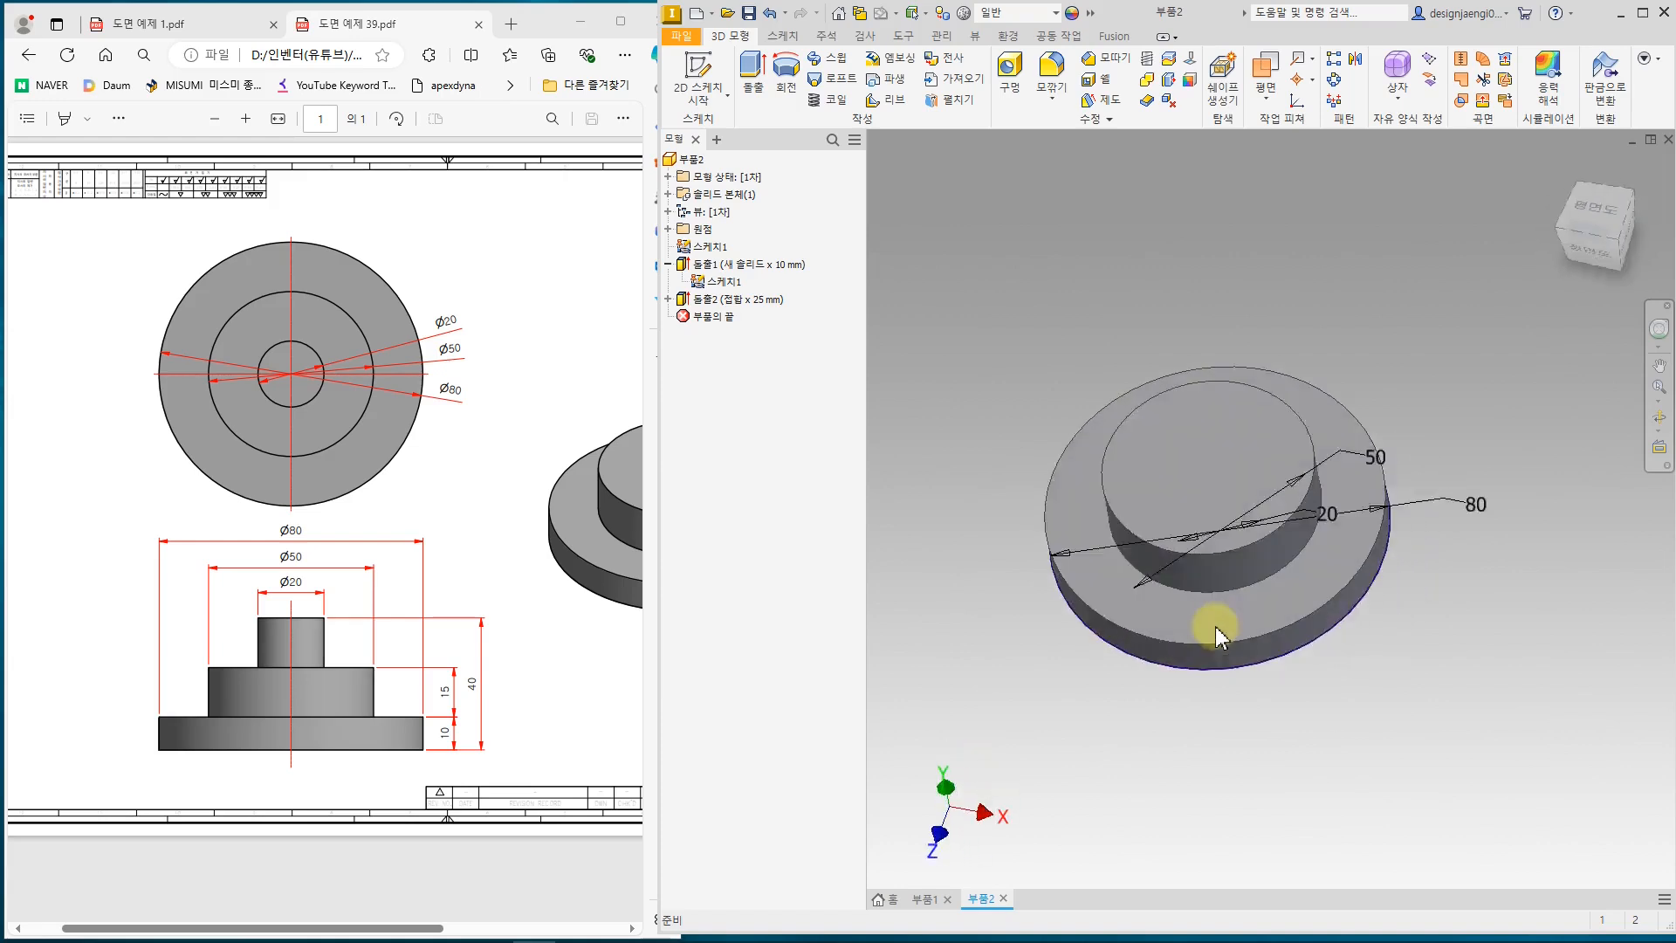
{"action": "left_click", "coordinate": [752, 74]}
{"action": "middle_click_drag", "start_coordinate": [1039, 625], "coordinate": [1258, 681], "text": "shift"}
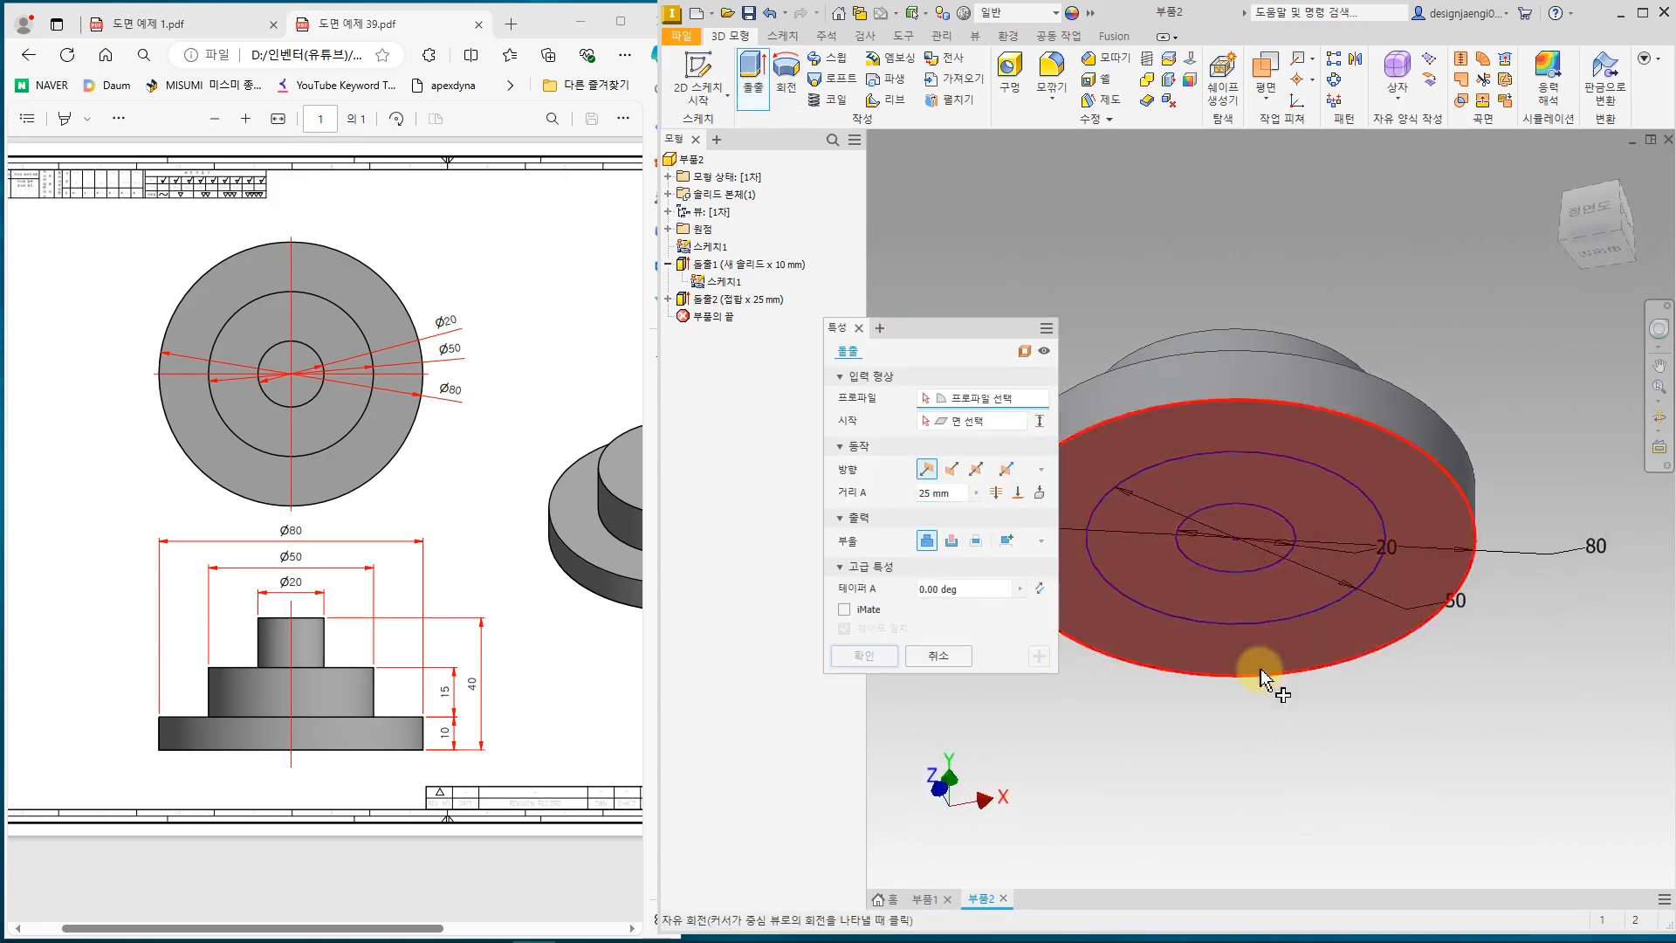
{"action": "left_click", "coordinate": [1261, 527]}
{"action": "middle_click_drag", "start_coordinate": [1261, 749], "coordinate": [1254, 830], "text": "shift"}
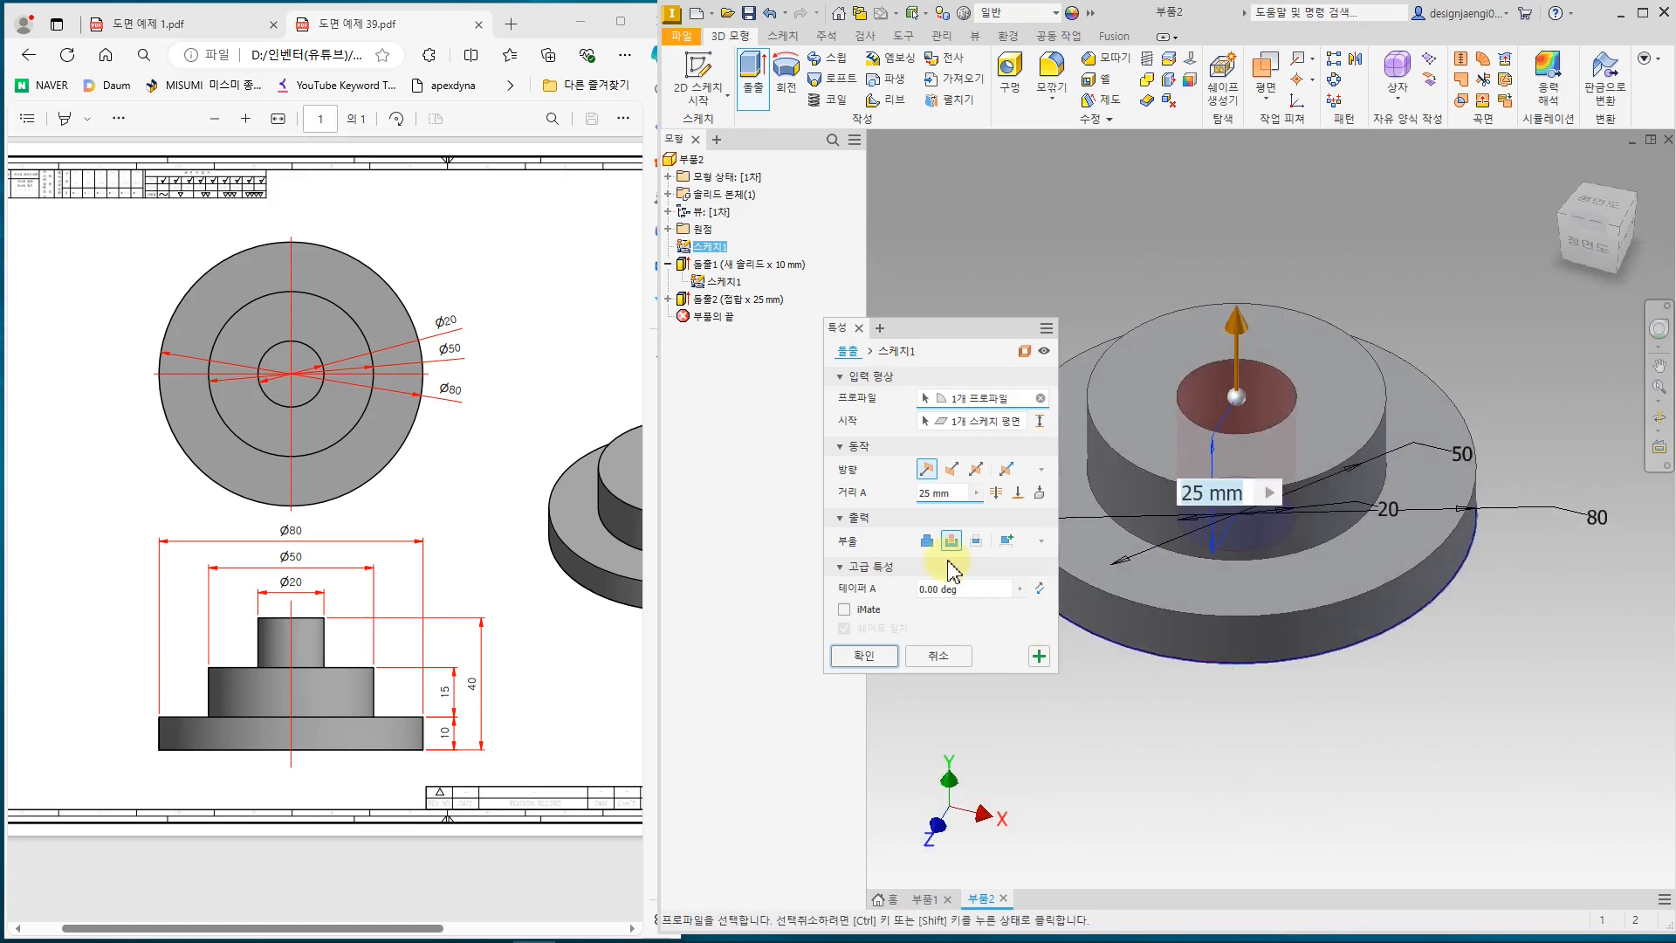
{"action": "left_click", "coordinate": [927, 540]}
{"action": "left_click", "coordinate": [958, 421]}
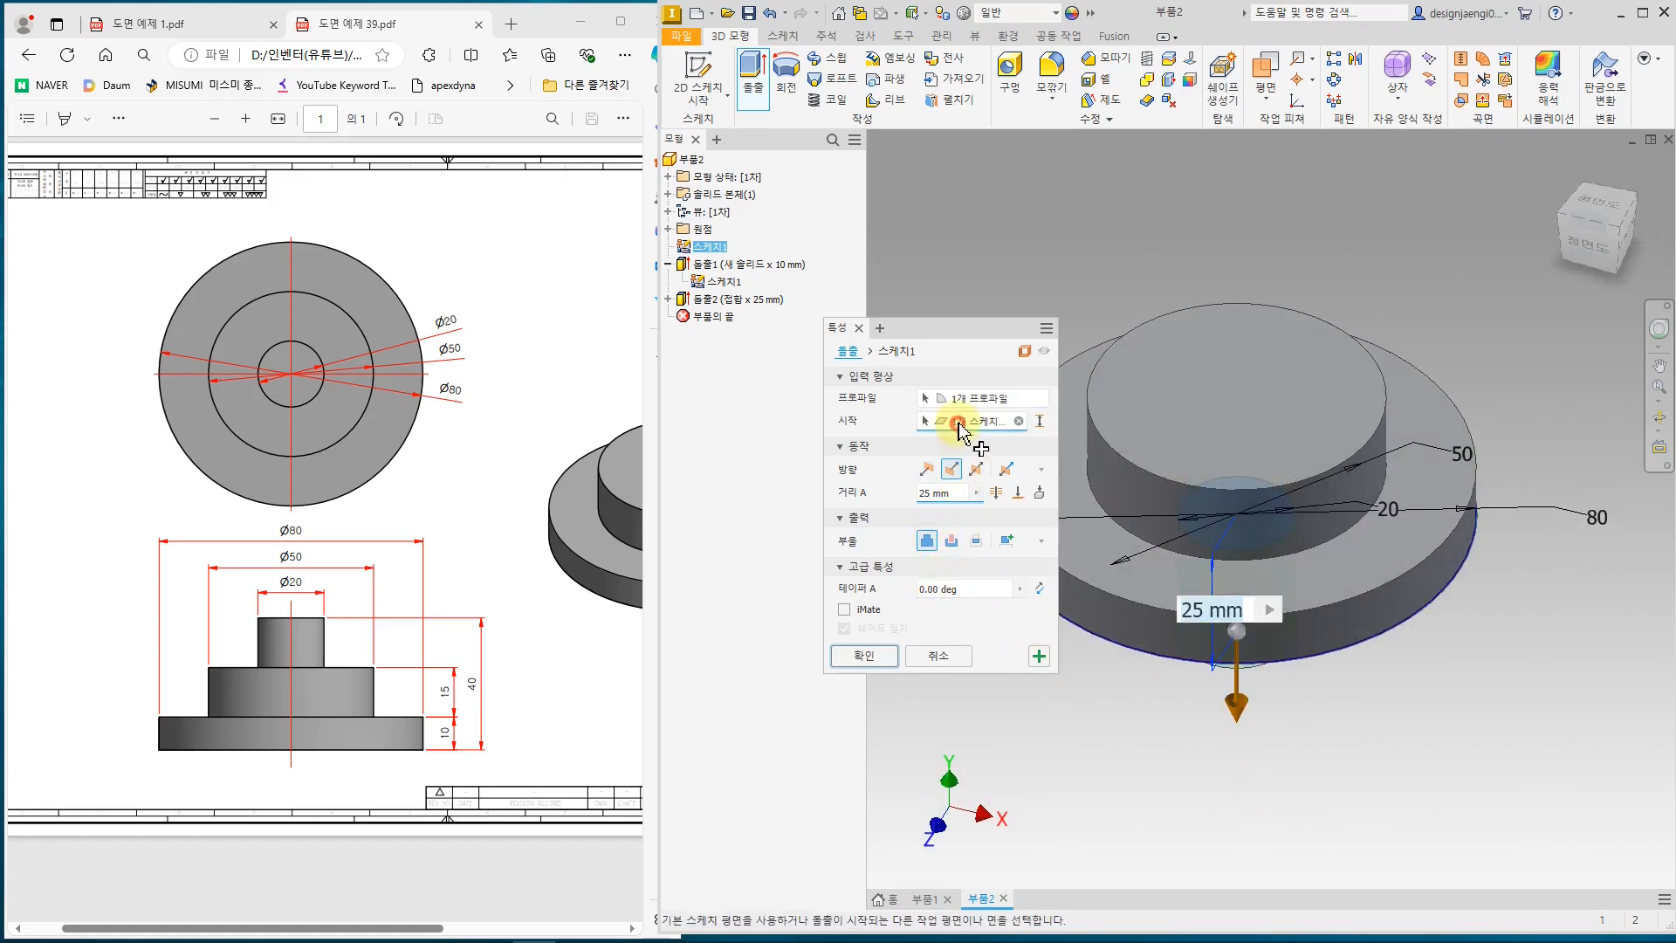
{"action": "left_click", "coordinate": [1285, 408]}
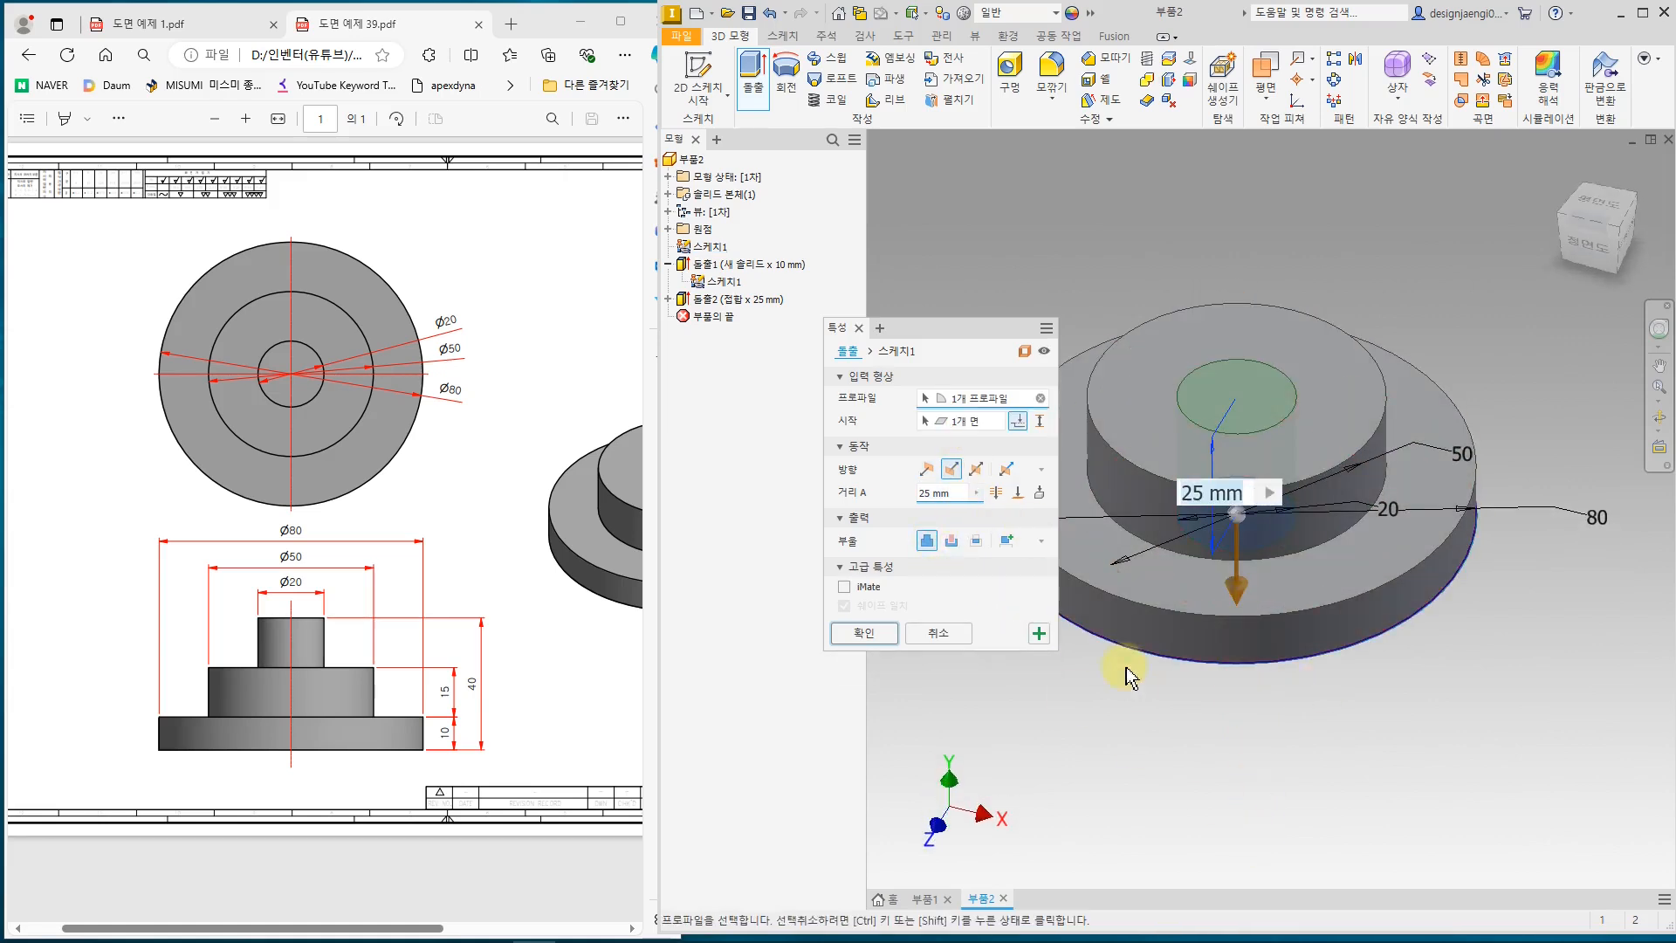
- Direct the inner circle's extrusion upward, set its distance to 15 mm and create the top cylinder
{"action": "left_click", "coordinate": [927, 469]}
{"action": "left_click", "coordinate": [398, 636]}
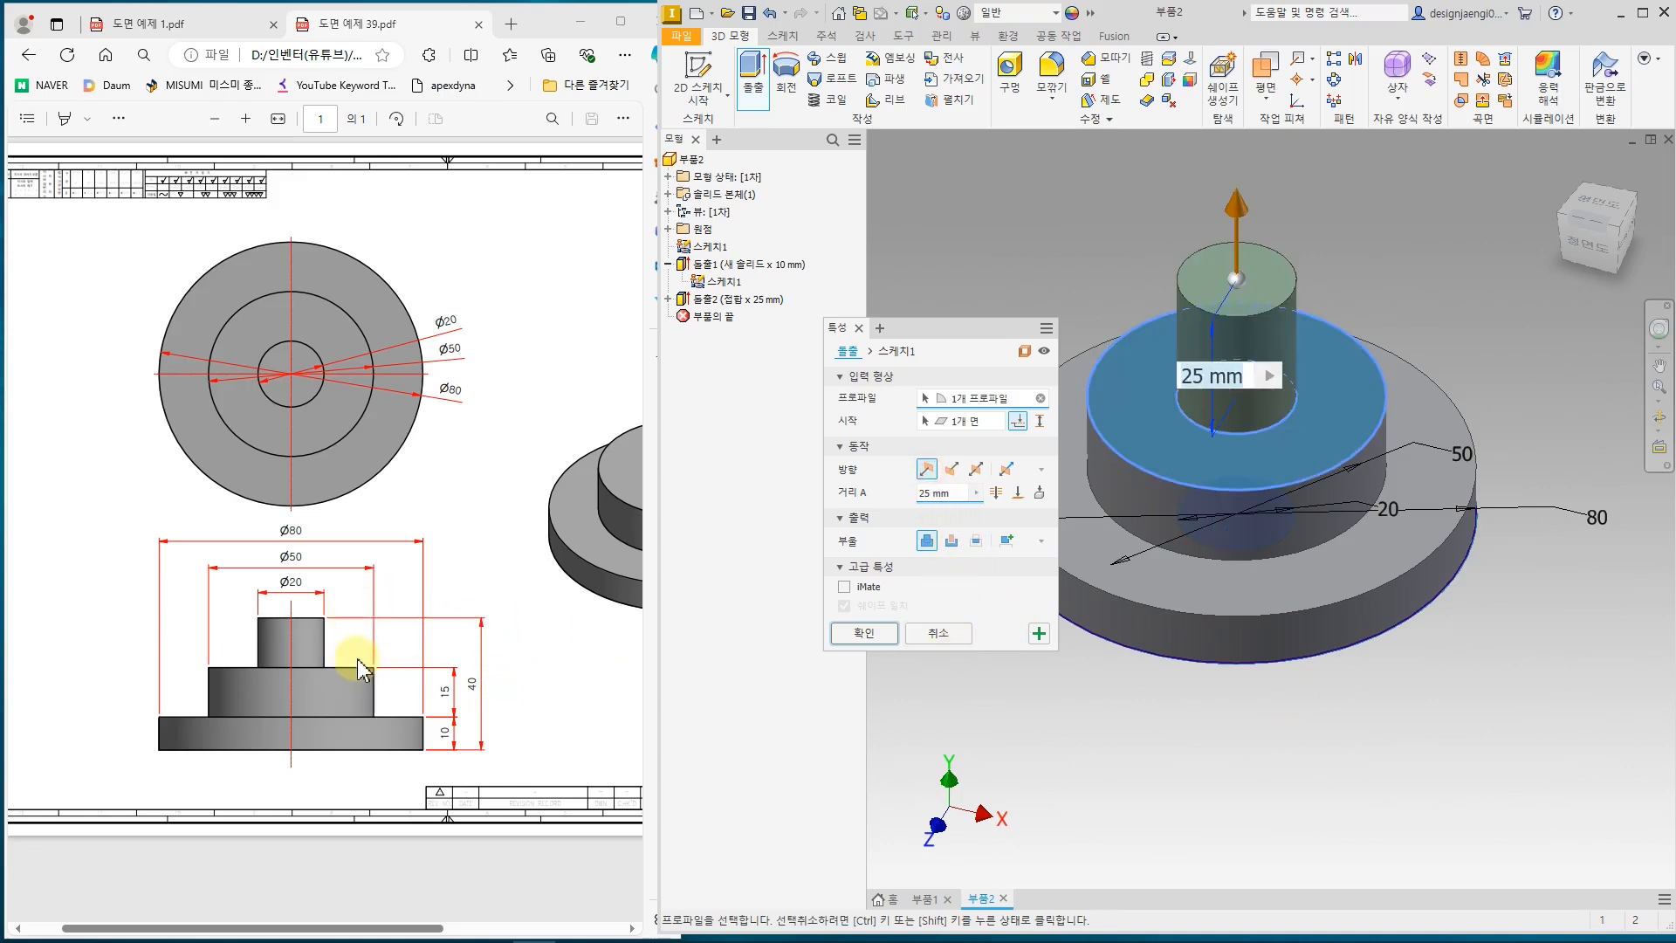
{"action": "double_click", "coordinate": [943, 493]}
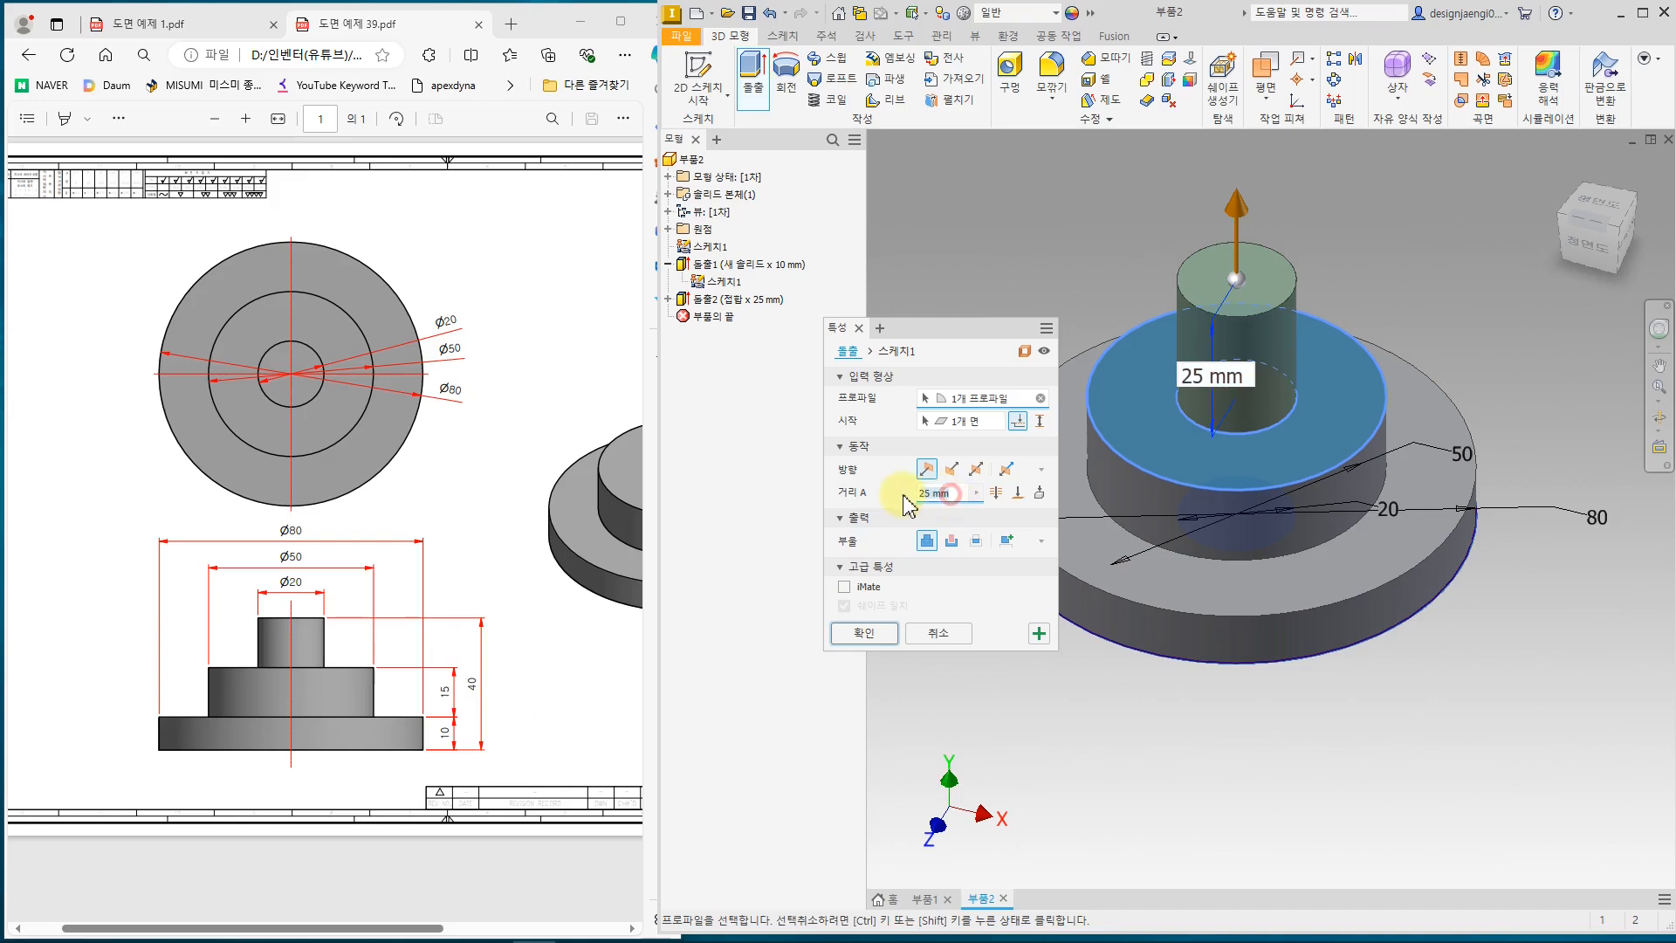
{"action": "type", "text": "15"}
{"action": "middle_click_drag", "start_coordinate": [1055, 763], "coordinate": [1170, 720], "text": "shift"}
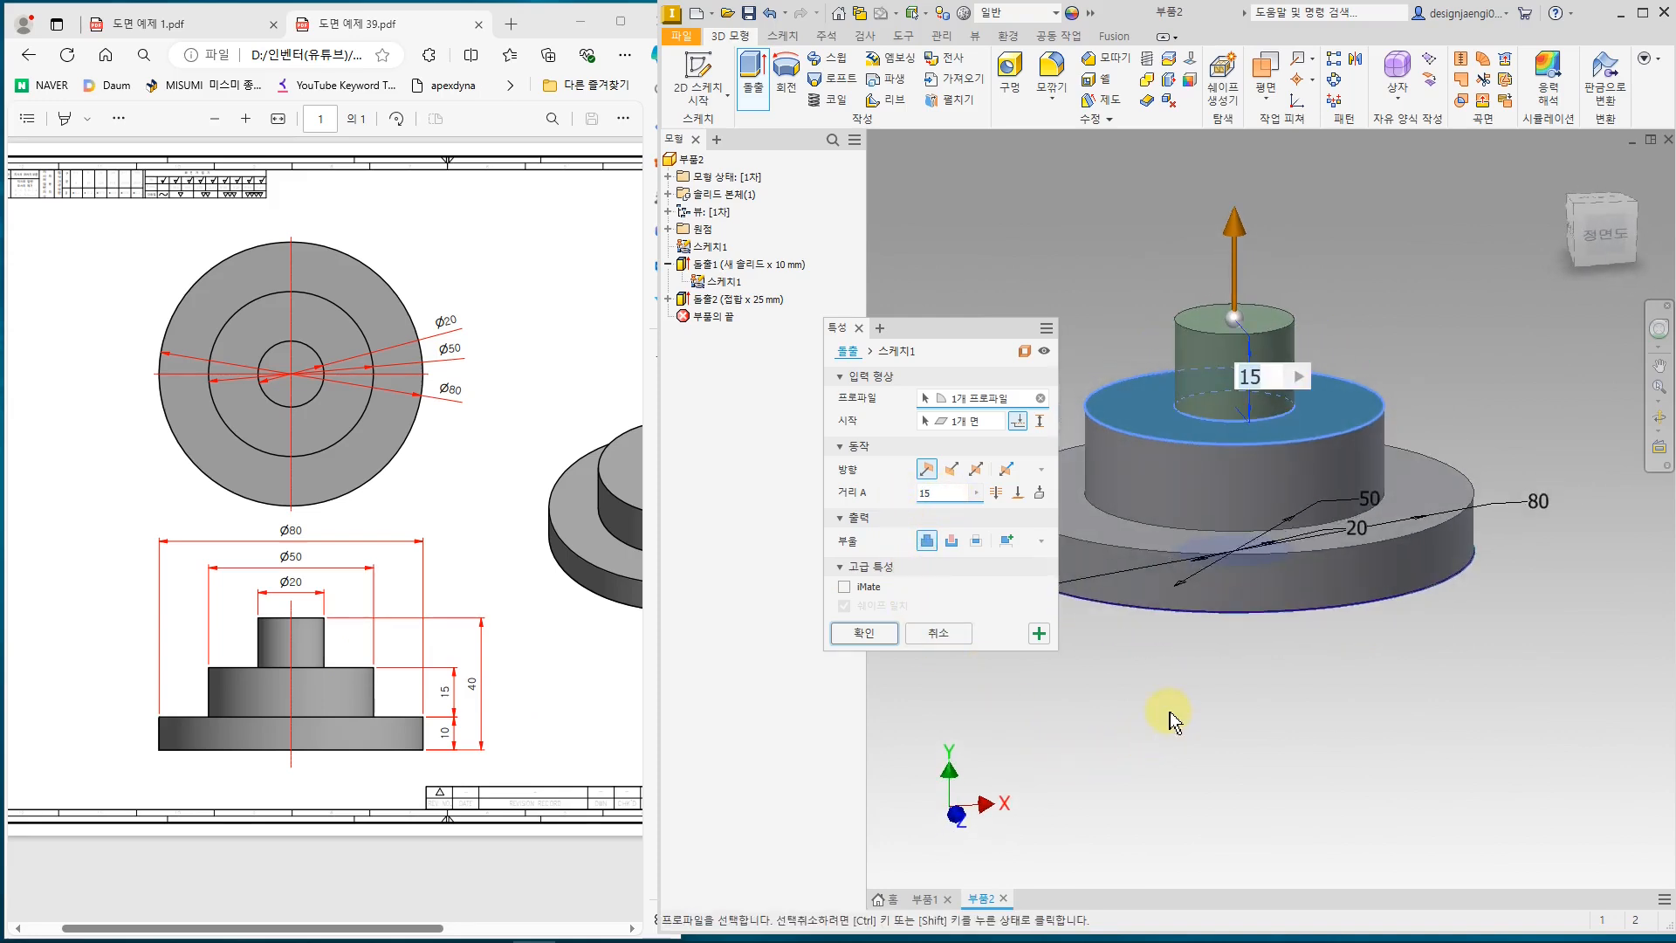
{"action": "left_click", "coordinate": [863, 634]}
{"action": "middle_click_drag", "start_coordinate": [1111, 636], "coordinate": [1115, 561], "text": "shift"}
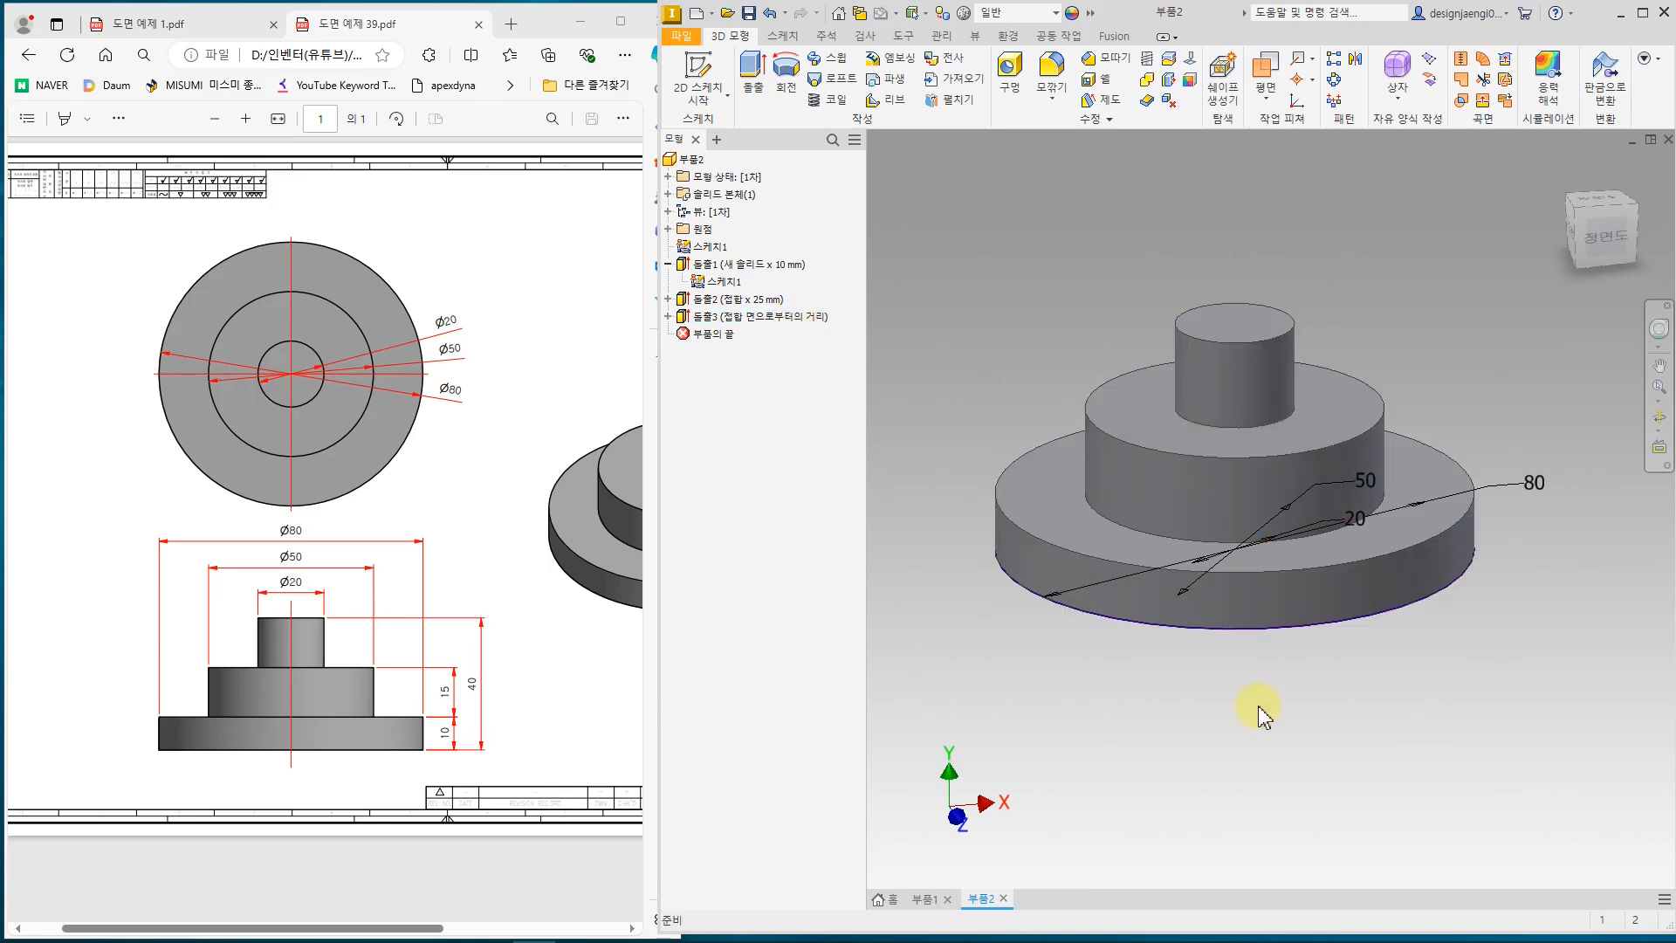
{"action": "middle_click_drag", "start_coordinate": [1260, 704], "coordinate": [1233, 773]}
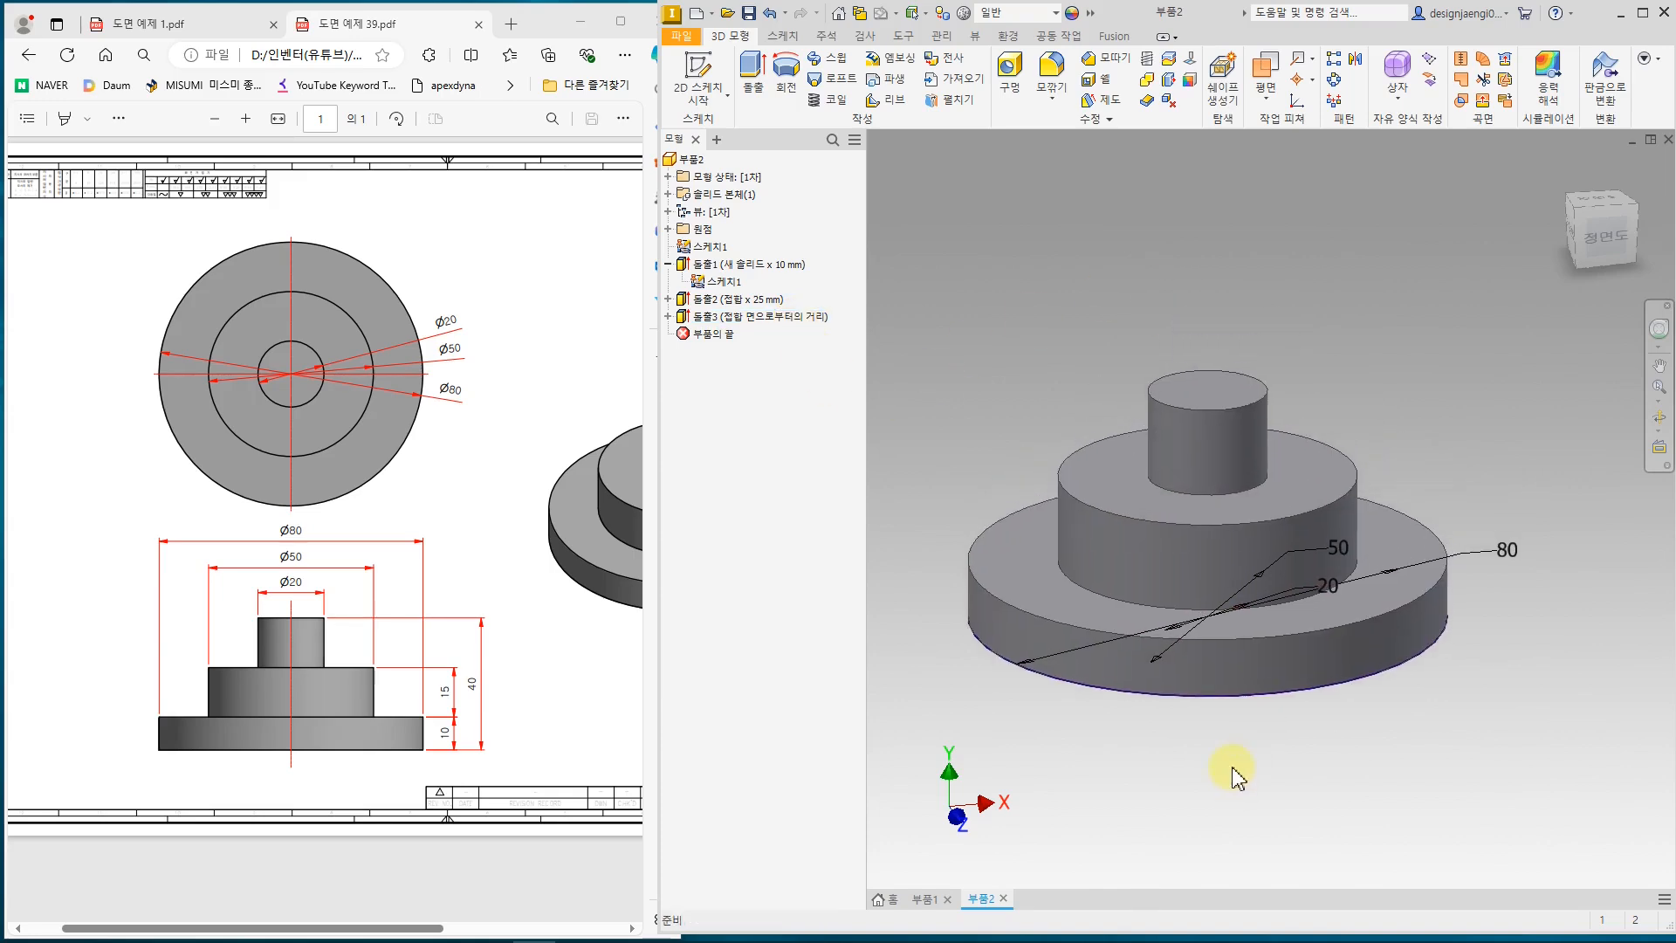